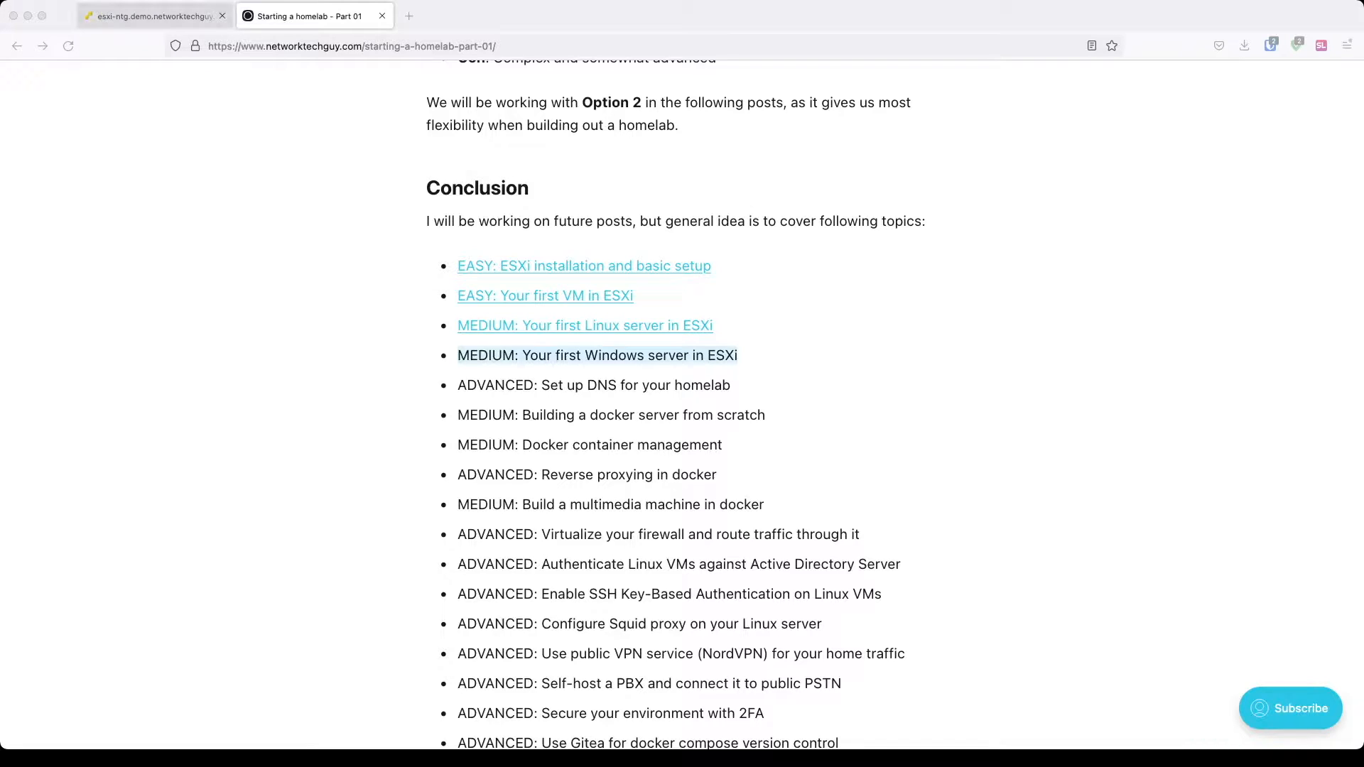
Step: Switch from the homelab blog post to the esxi-ntg tab showing the ESXi host summary
left_click(153, 16)
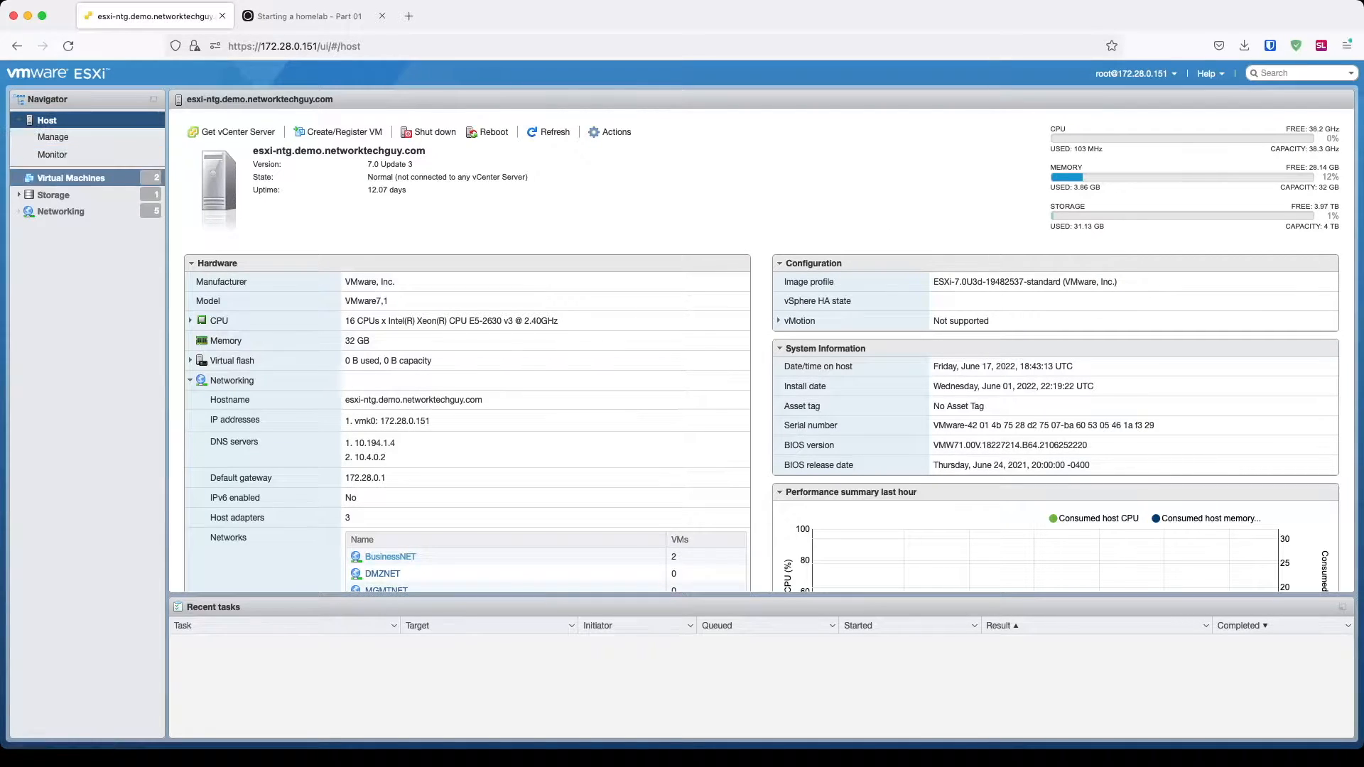
Step: Start a new virtual machine from the Virtual Machines list and name it 'Windows 2022 Server - 01'
left_click(71, 178)
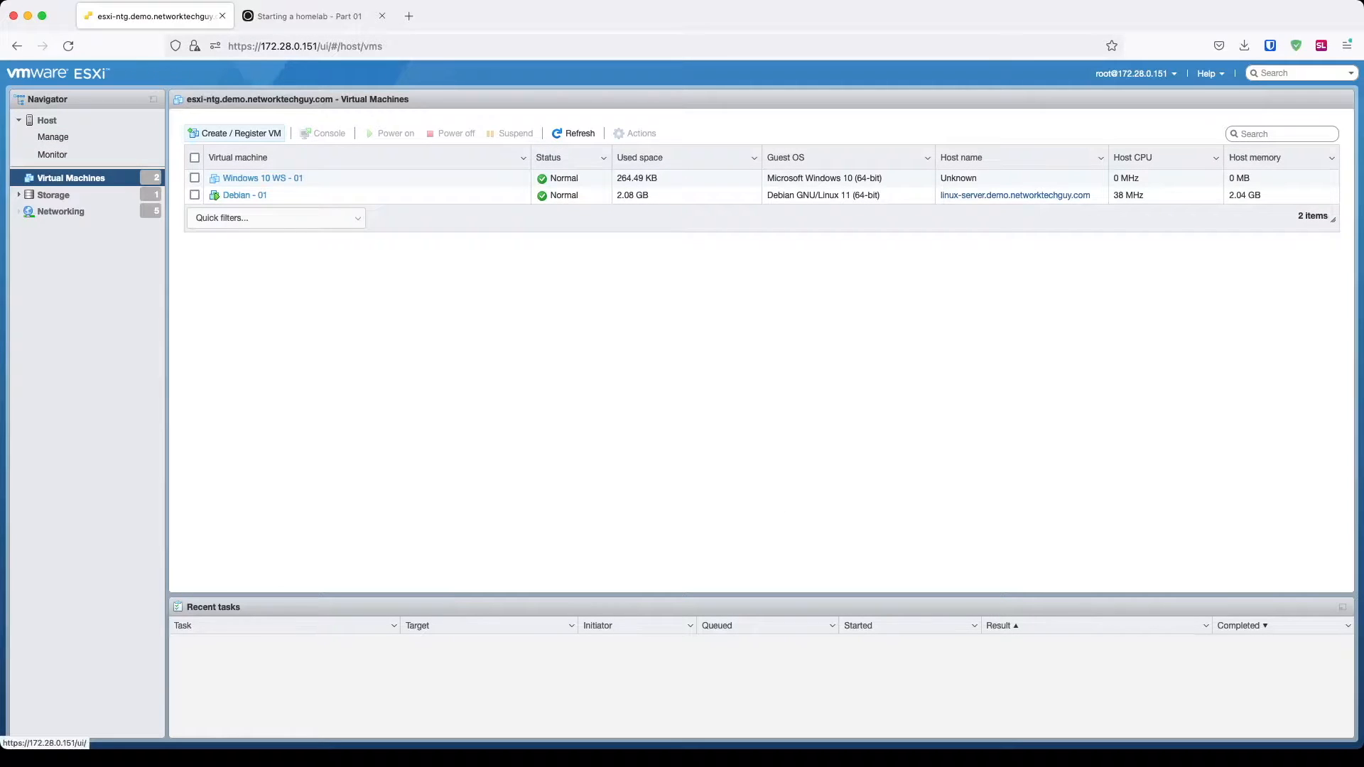
left_click(234, 133)
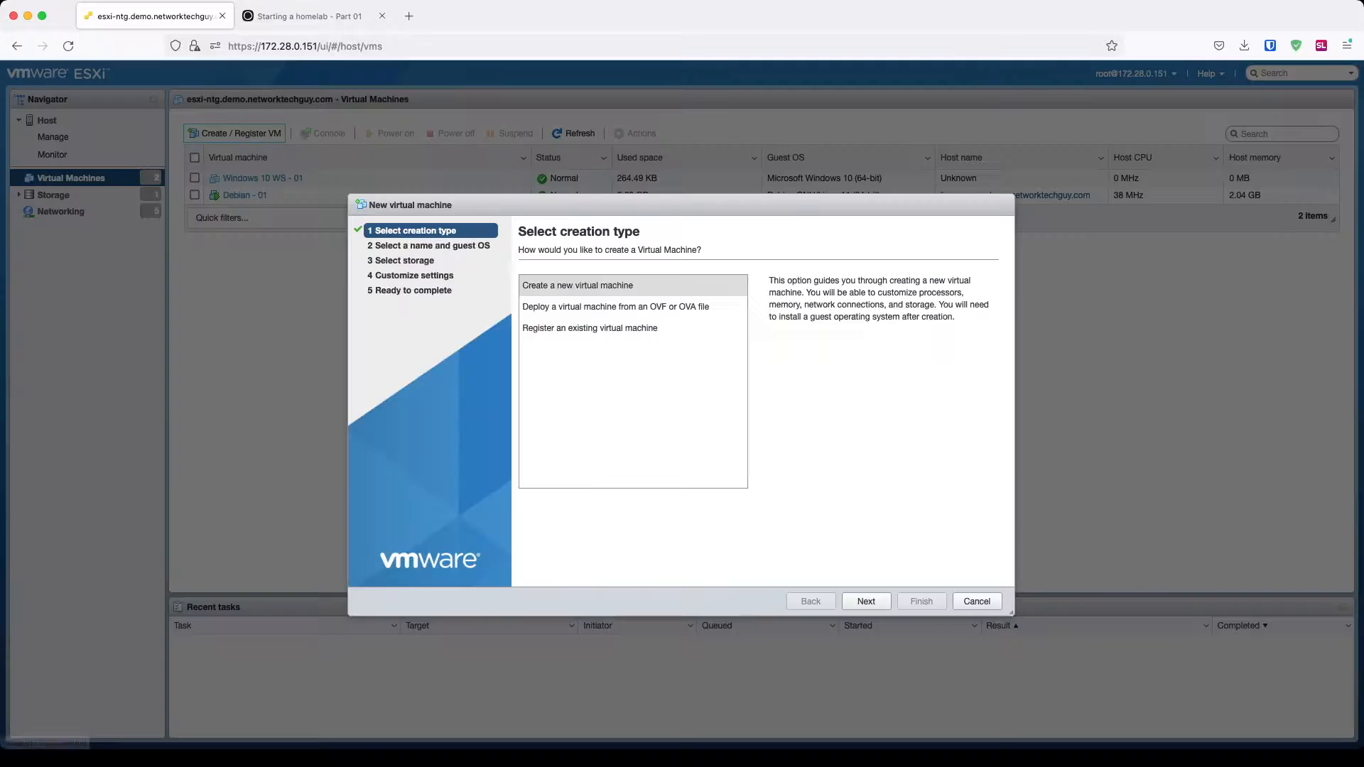
left_click(866, 601)
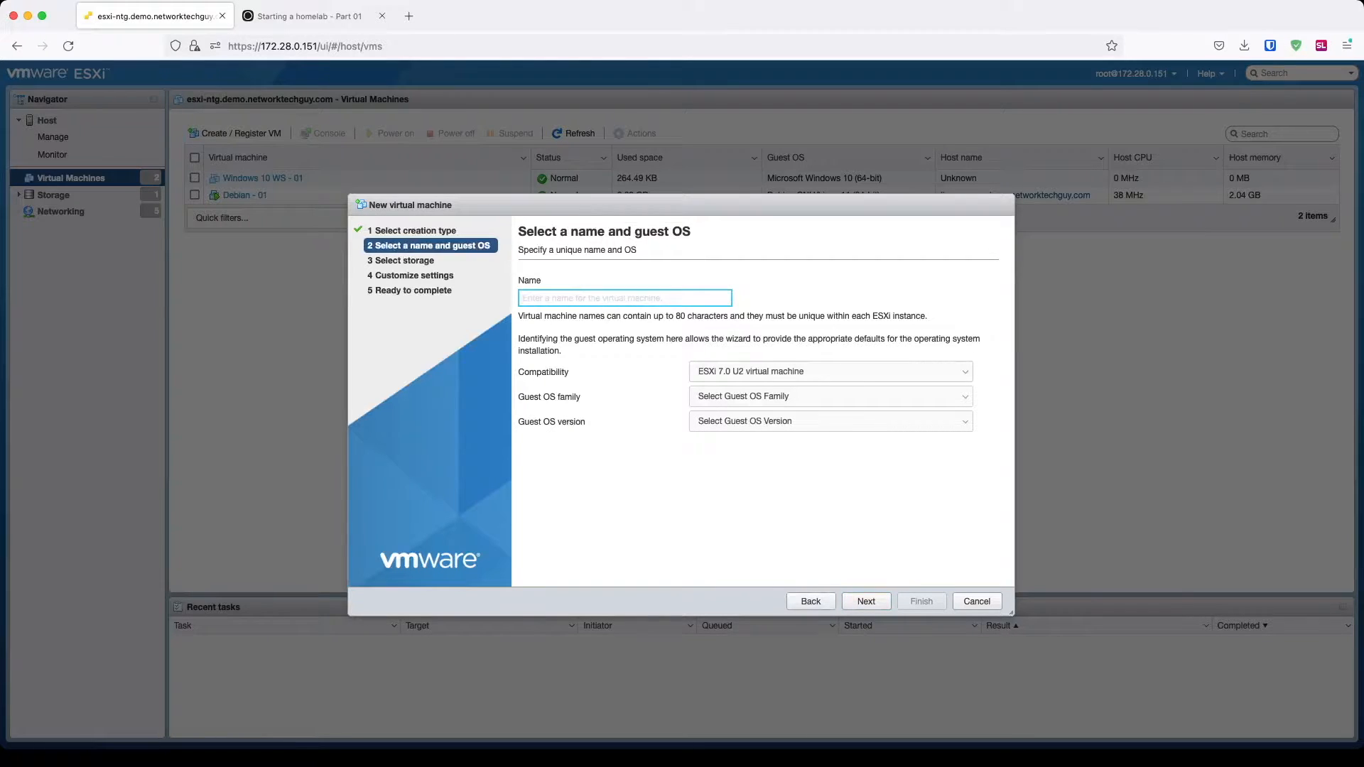
type("Windows 2")
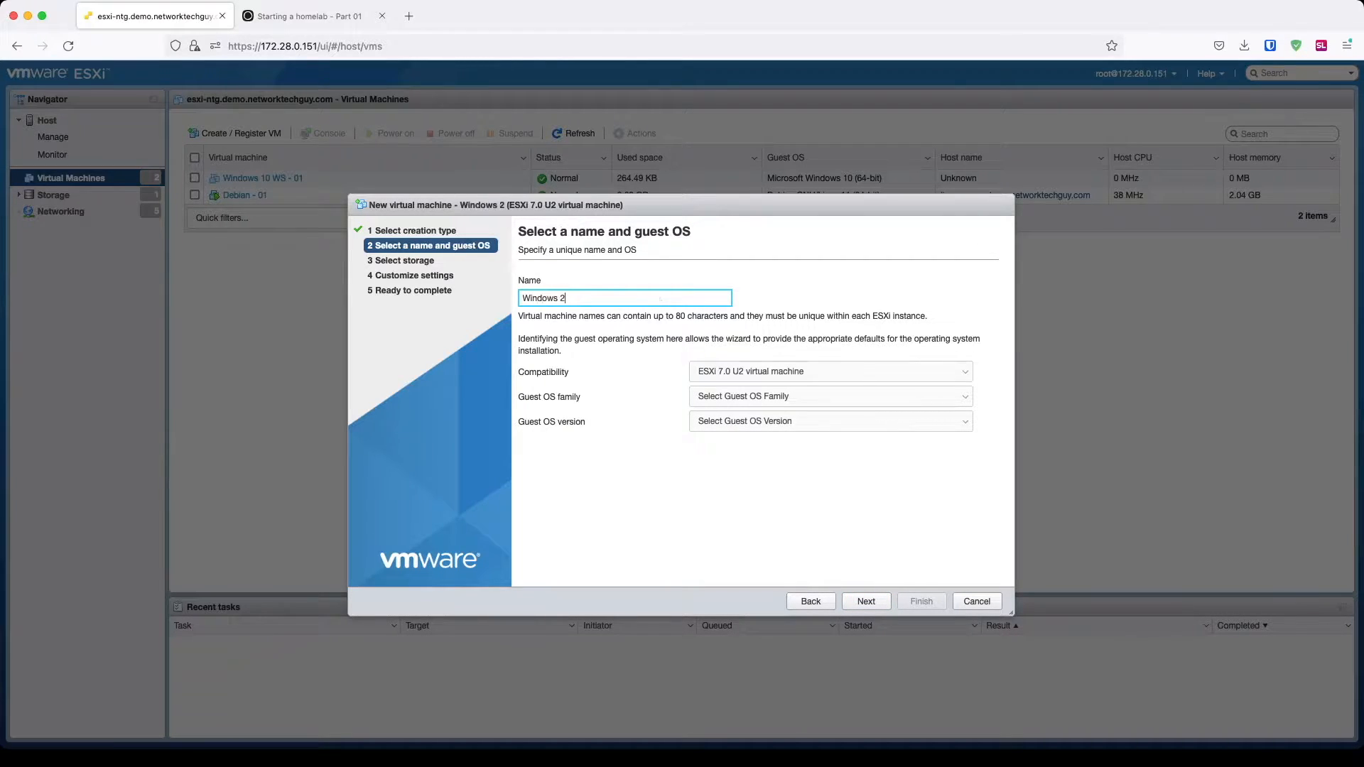
type("022")
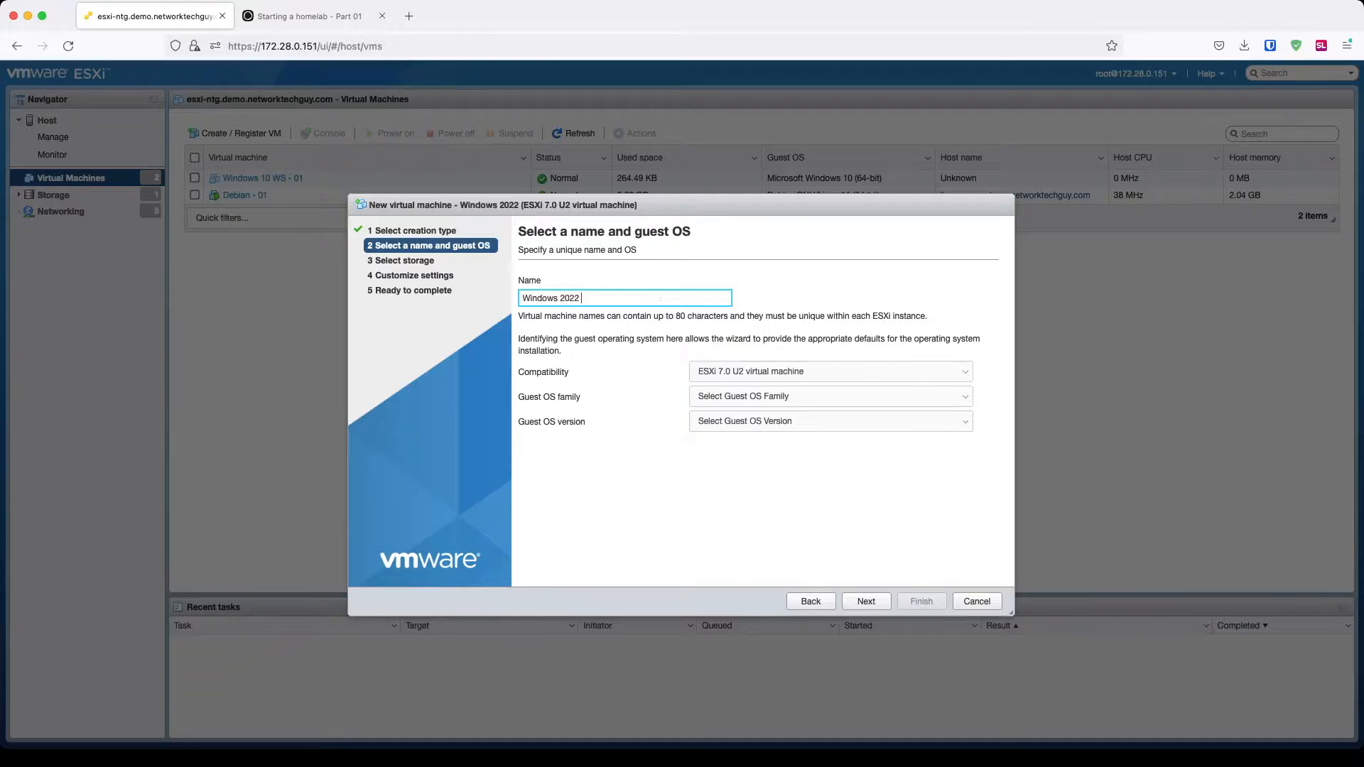
type(" - 01")
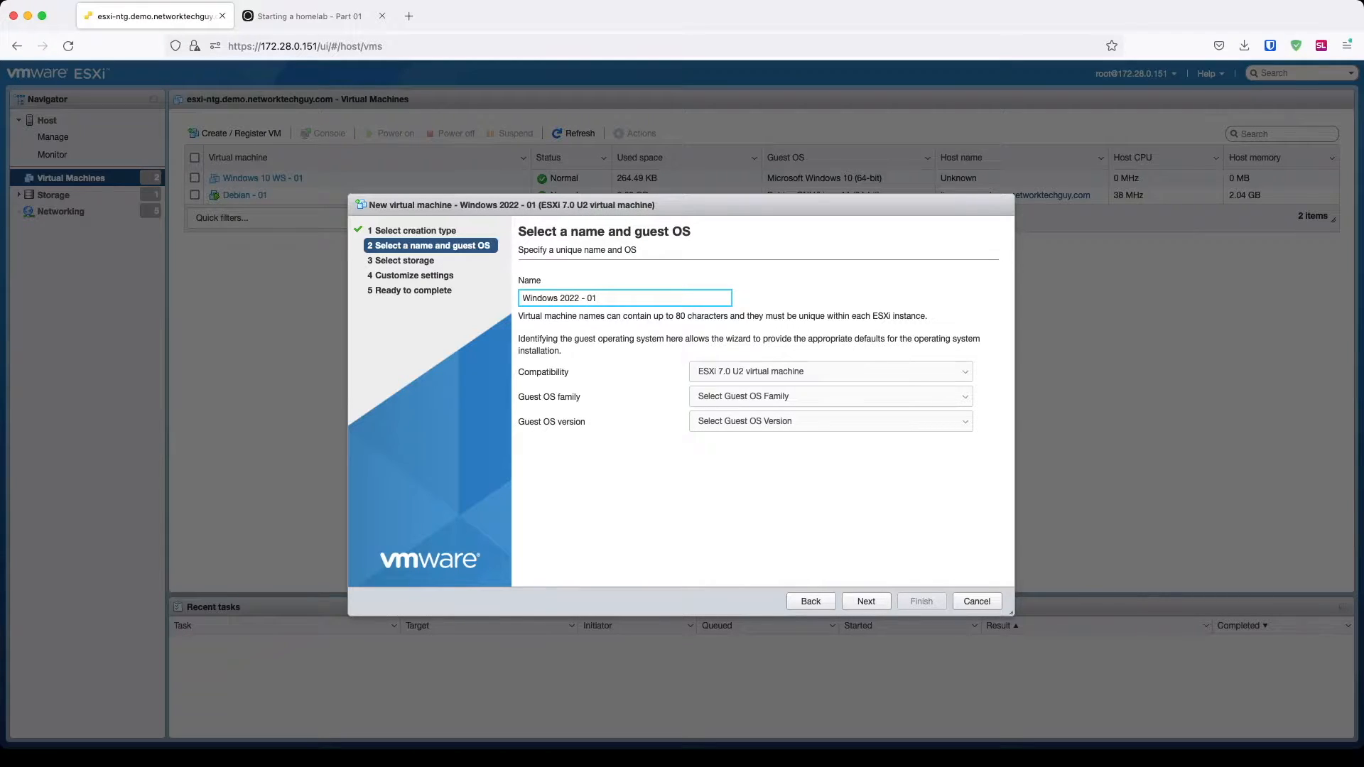
type("Server")
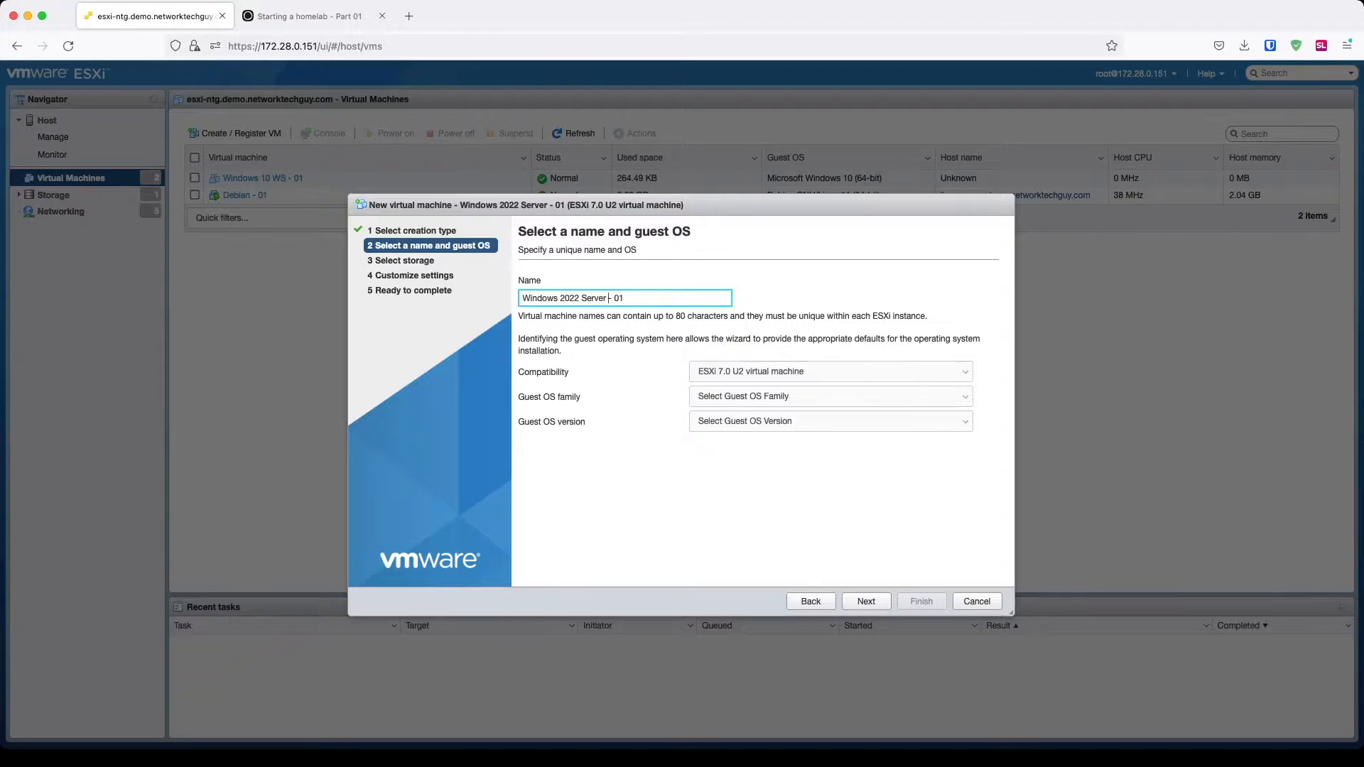
Step: Set the guest OS to Windows Server 2022 (64-bit) and move on to storage selection
left_click(866, 602)
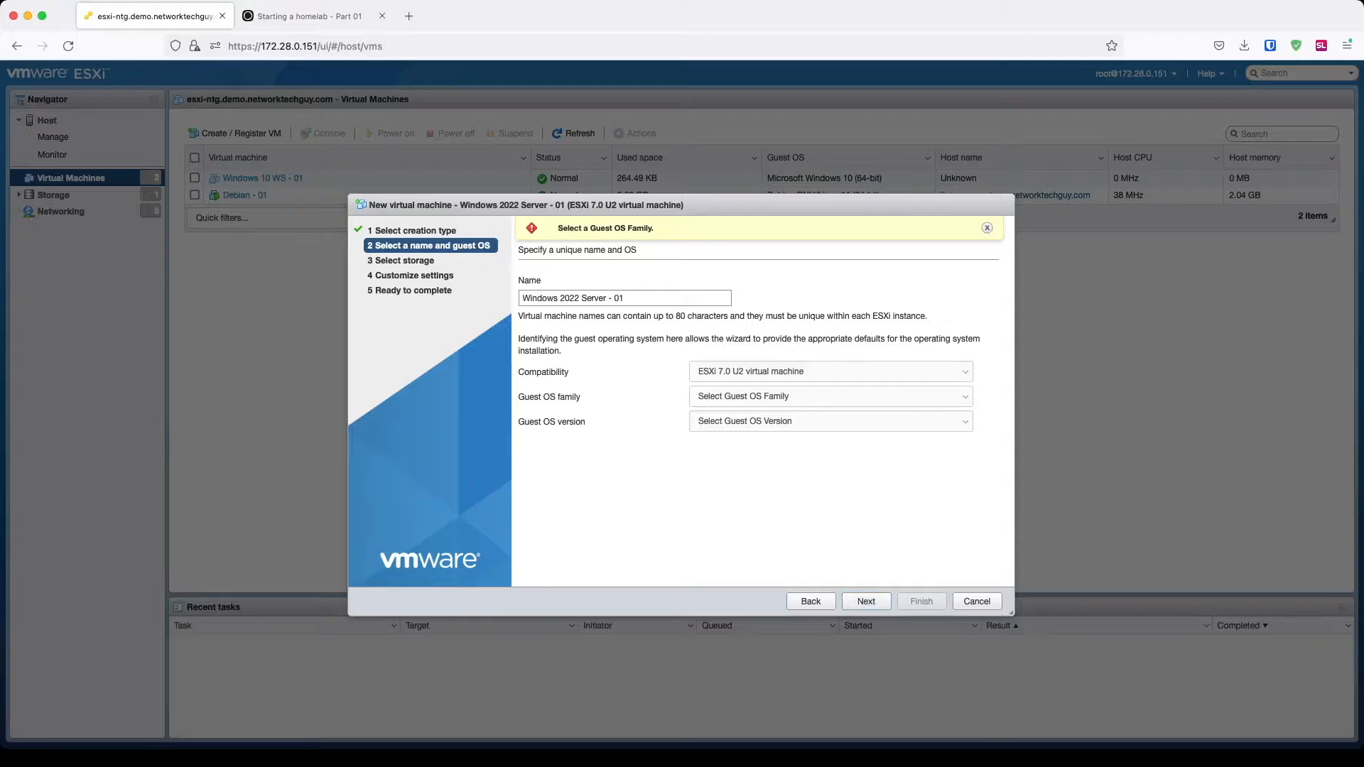
key("Down")
key("Down")
key("Down")
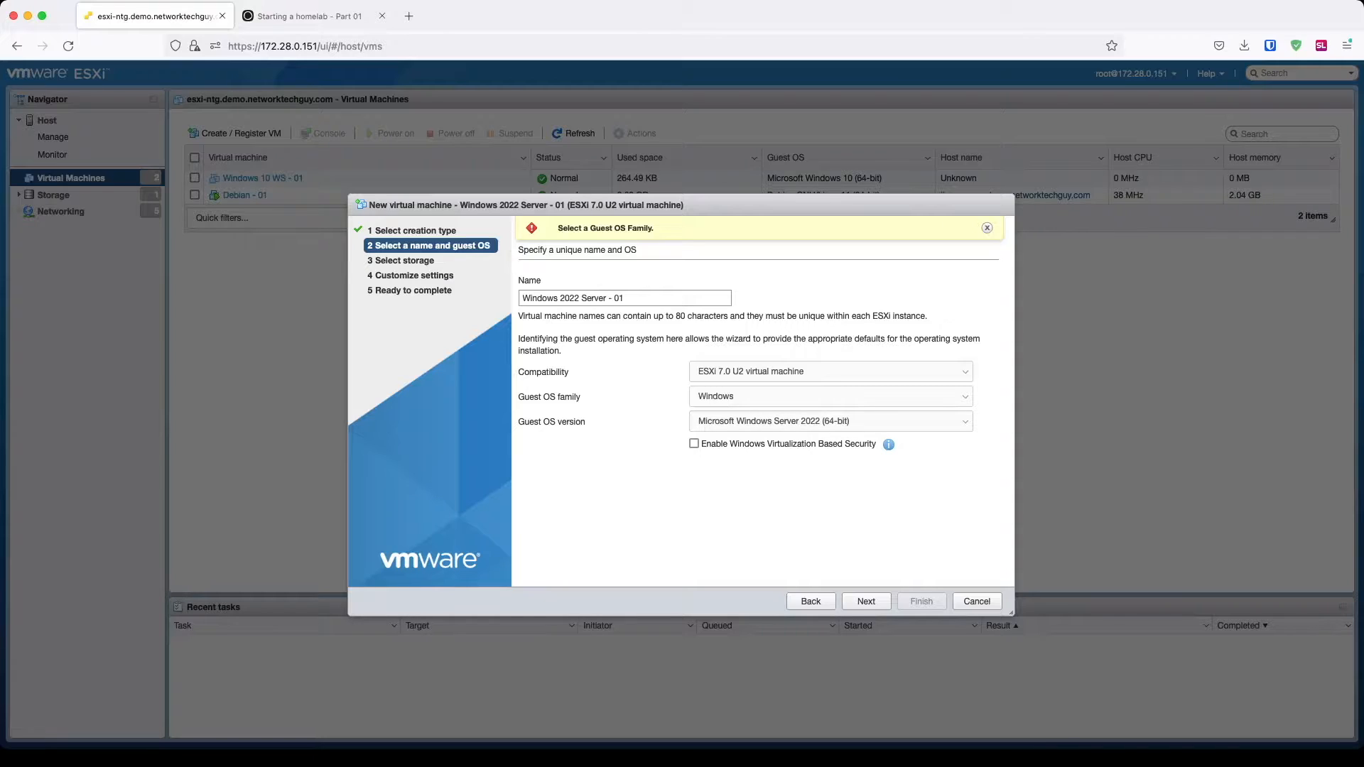
left_click(866, 601)
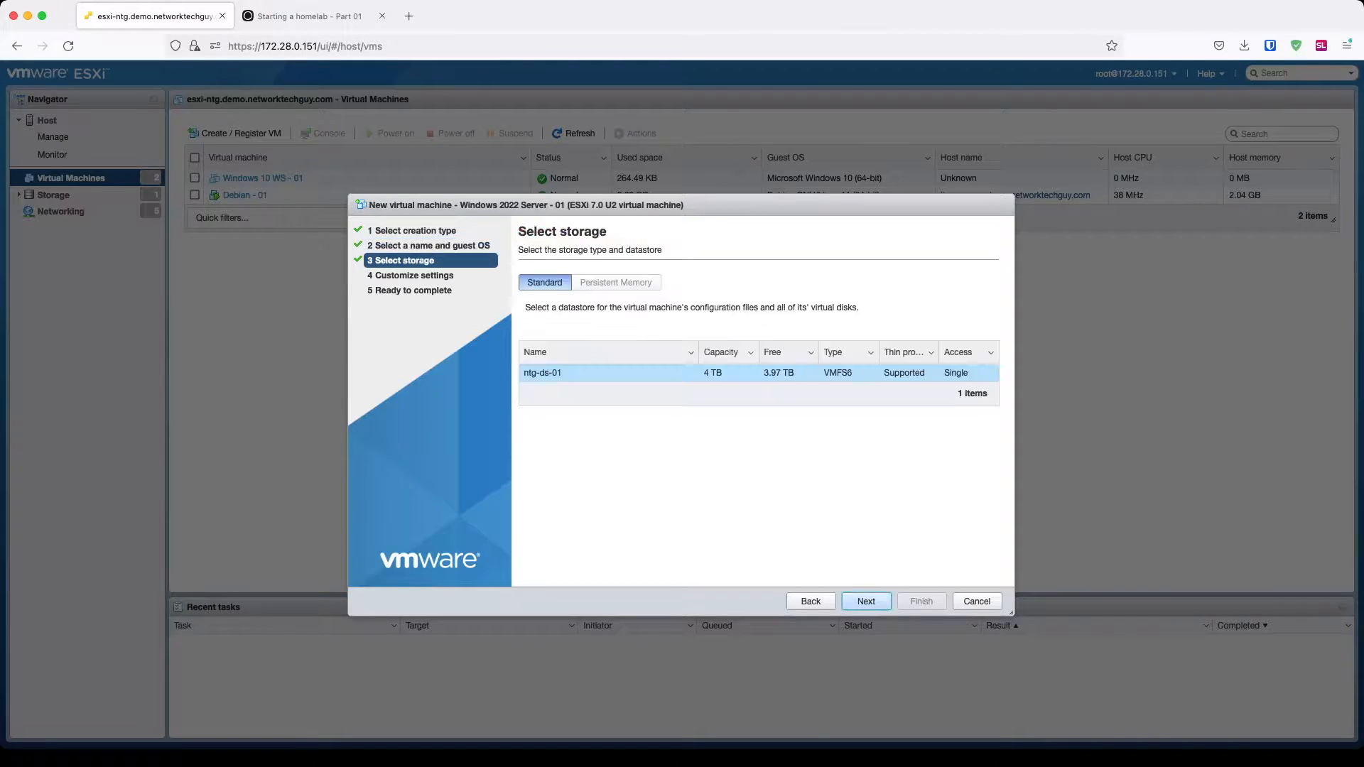
Step: Keep the default datastore and make Hard disk 1 thin provisioned
left_click(866, 601)
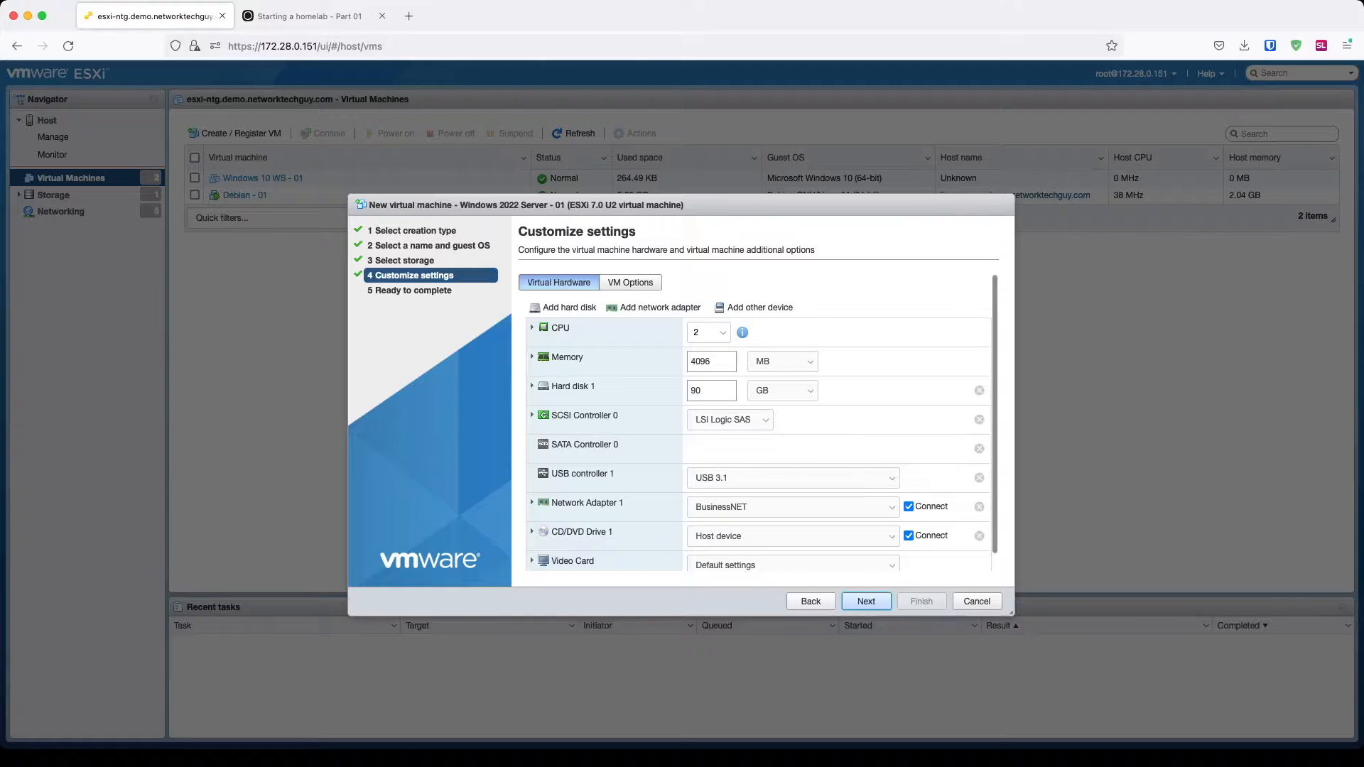
left_click(532, 387)
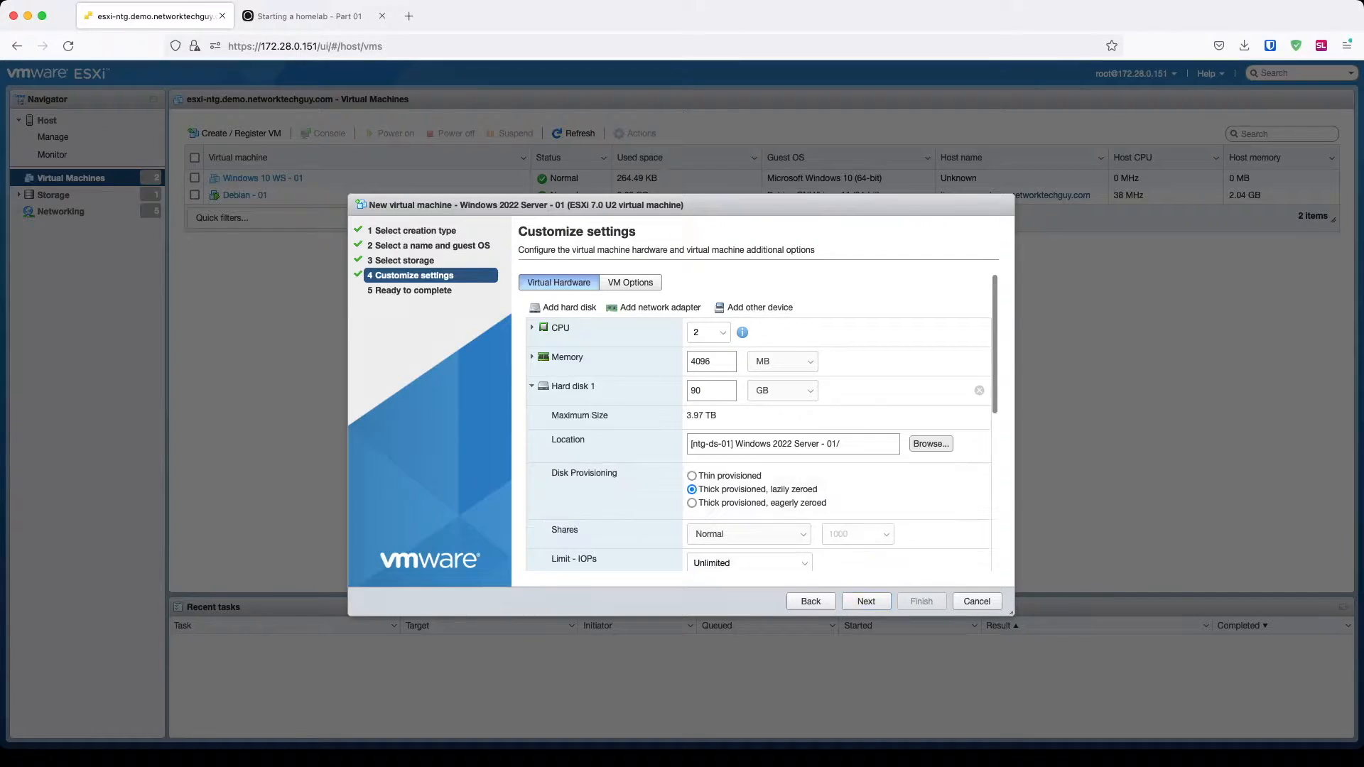
left_click(692, 476)
left_click(533, 387)
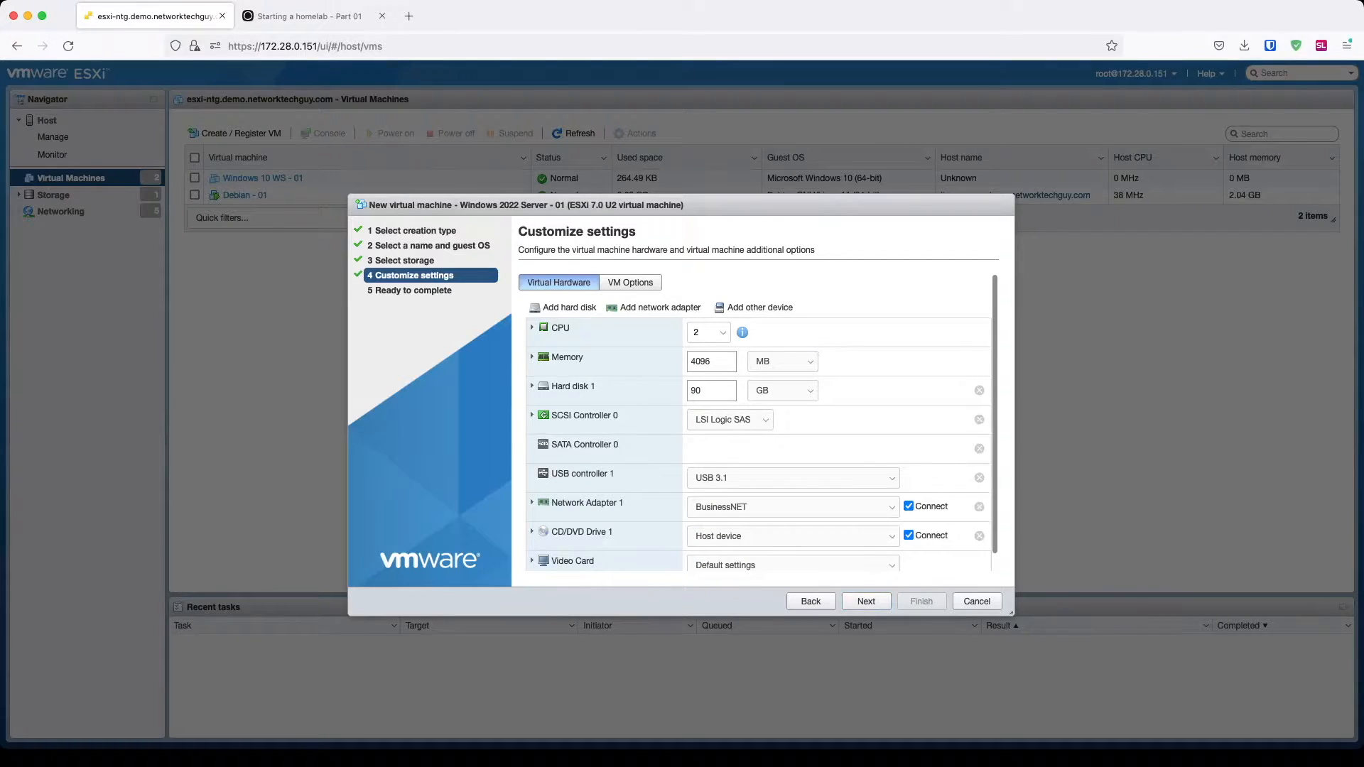
Step: Back the CD/DVD drive with the Windows Server 2022 ISO from ISOimages, then reach Ready to complete
scroll(757, 422, "down", 1)
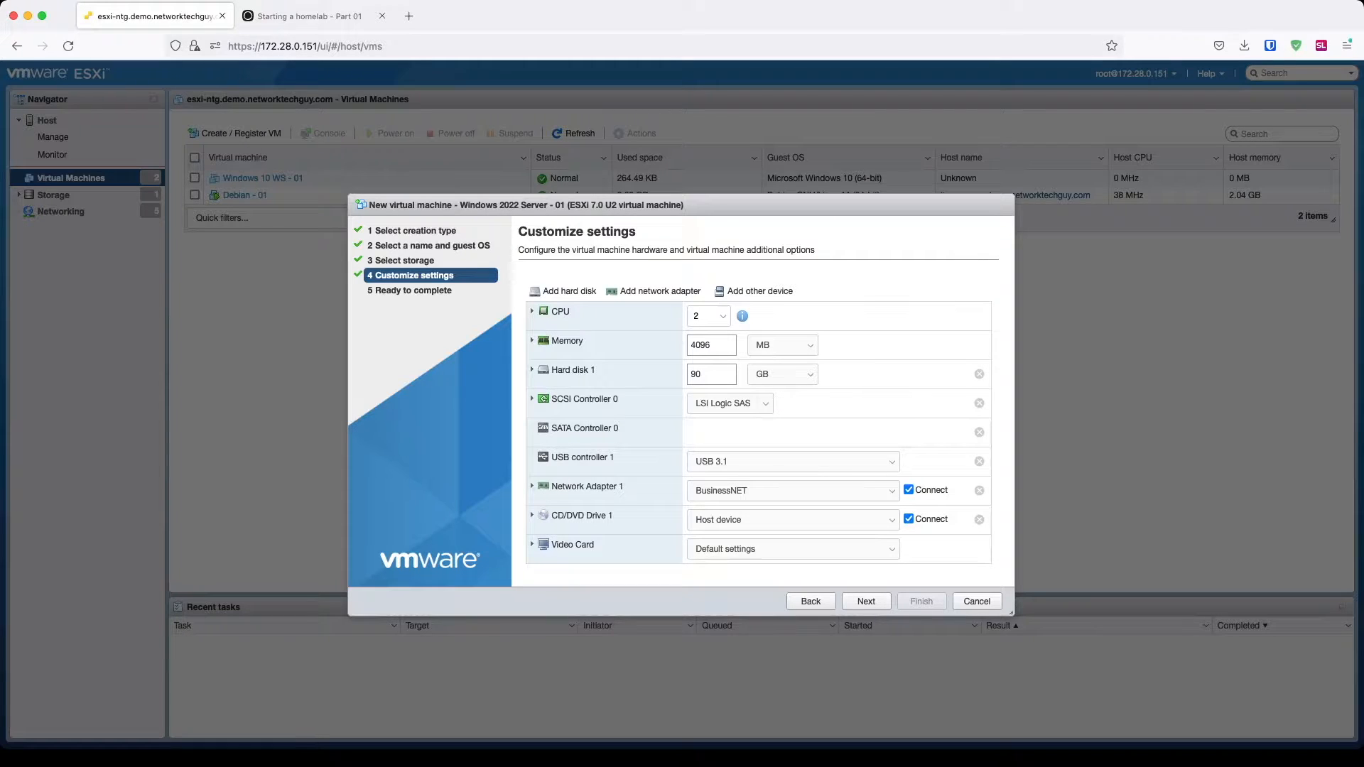
left_click(730, 536)
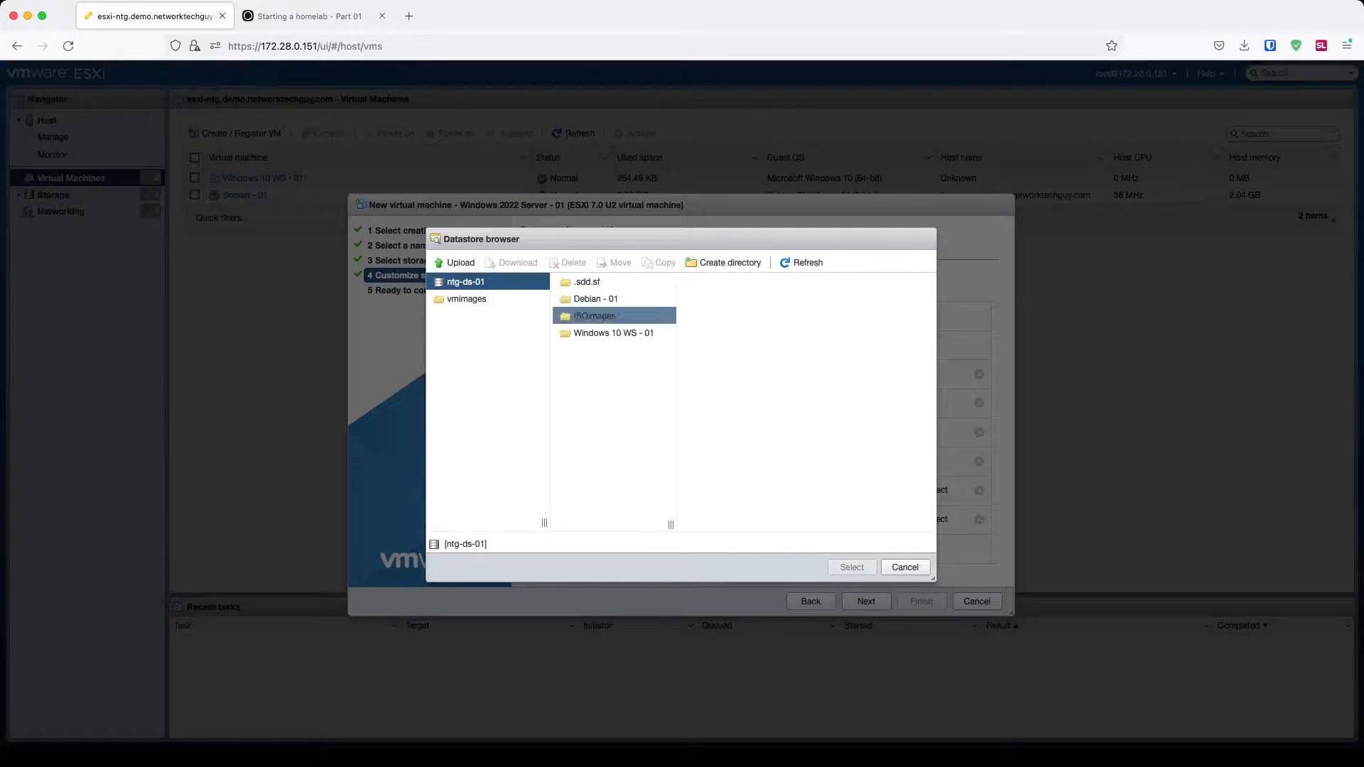
left_click(604, 317)
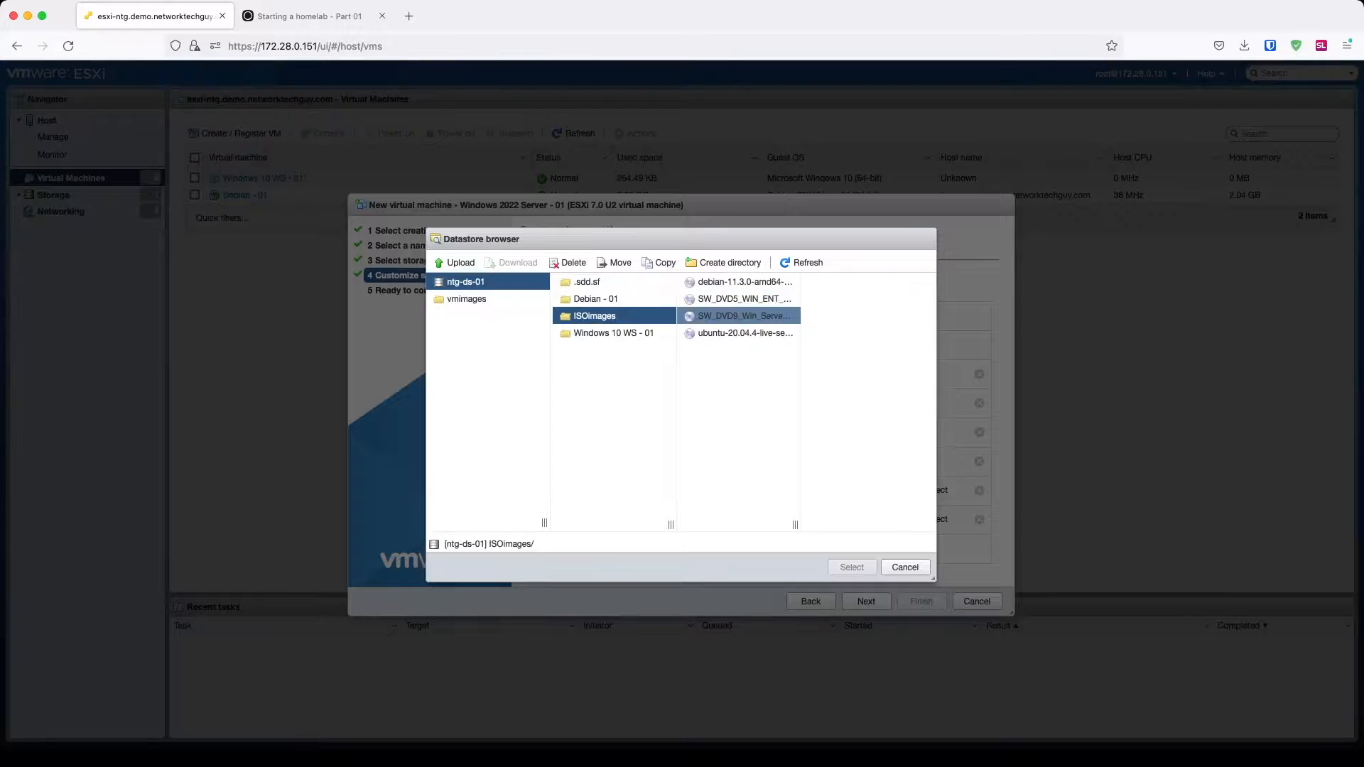
left_click(743, 316)
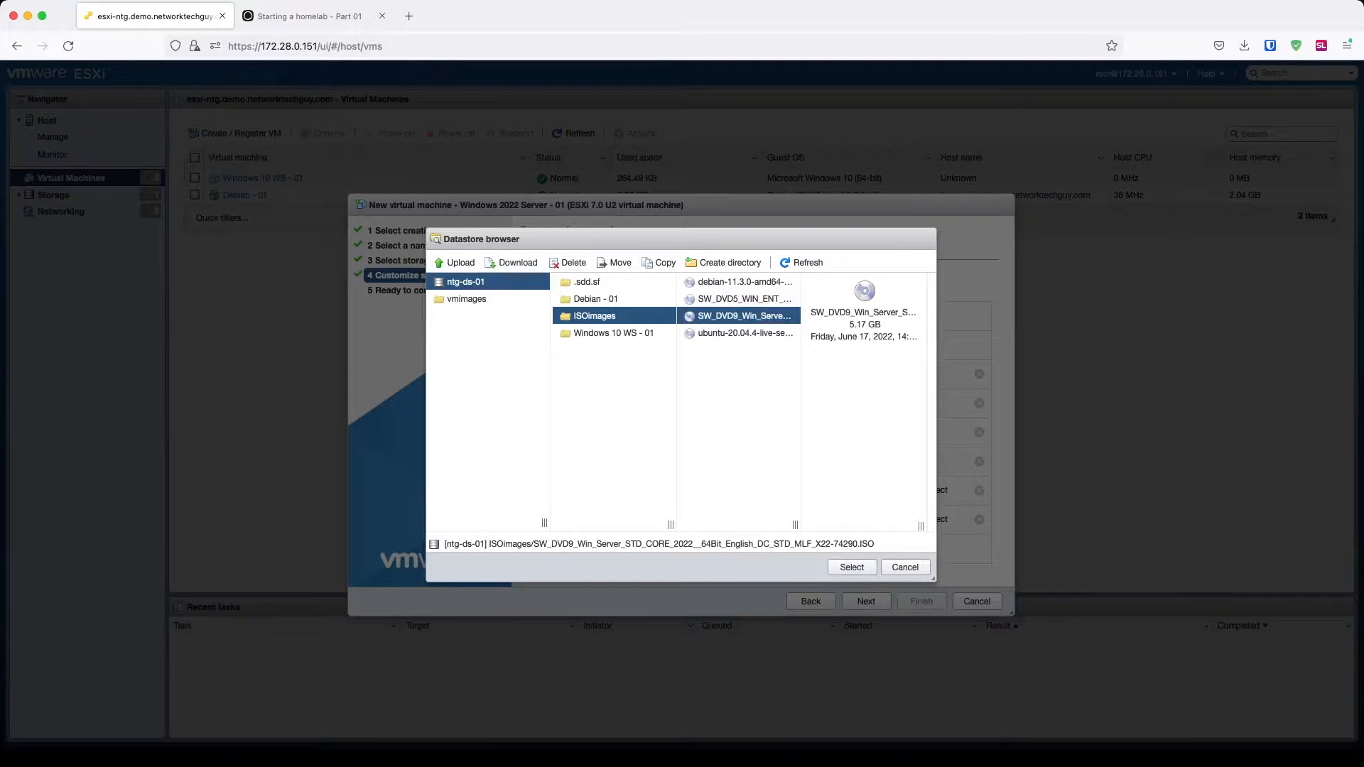
left_click(852, 567)
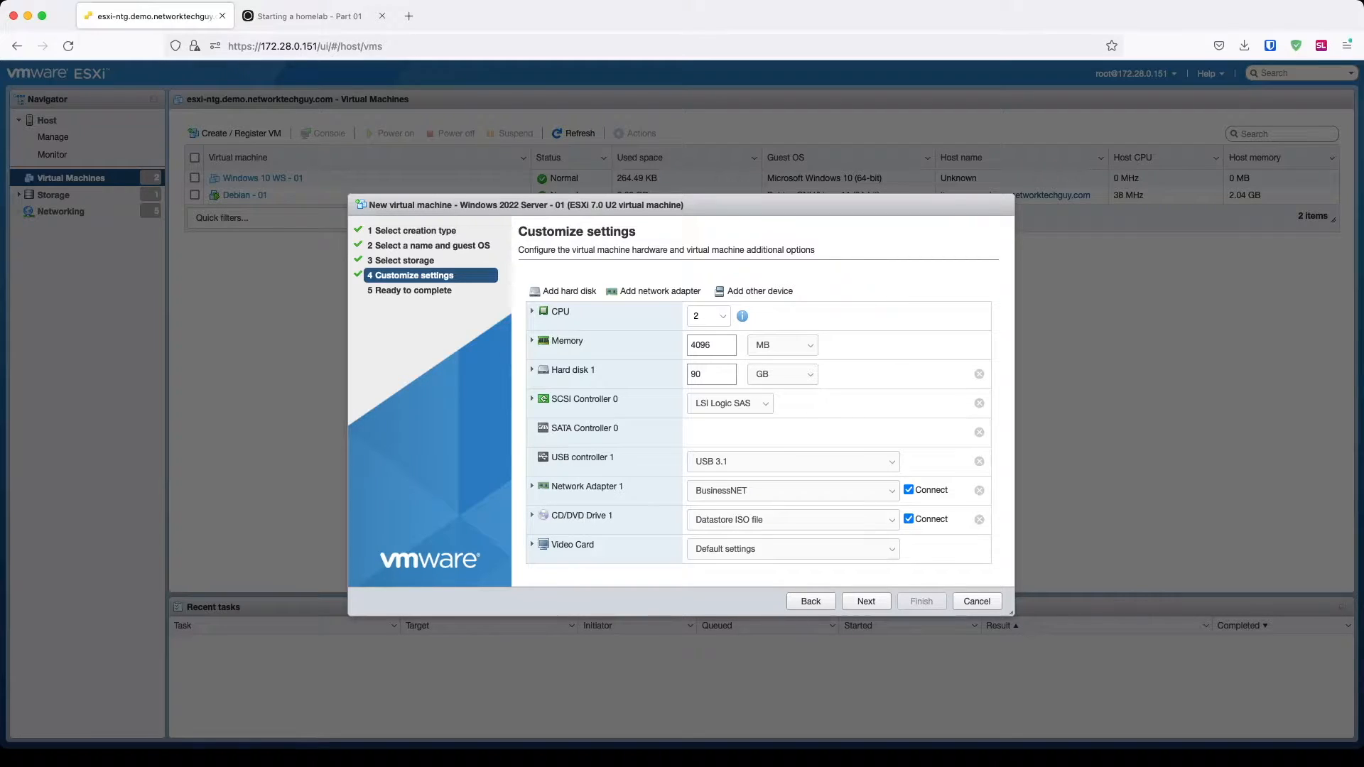
left_click(866, 601)
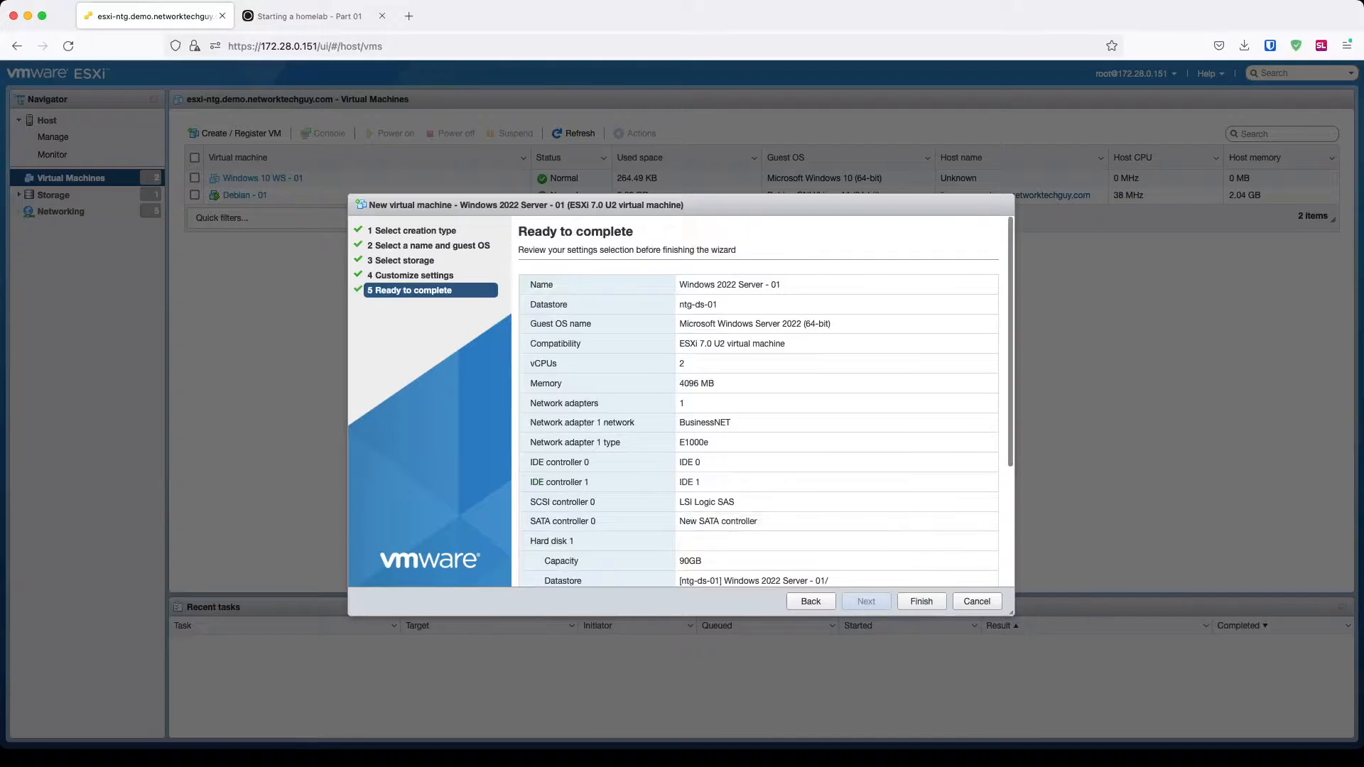
Step: Finish the wizard and select the new Windows 2022 Server - 01 VM in the list
left_click(922, 601)
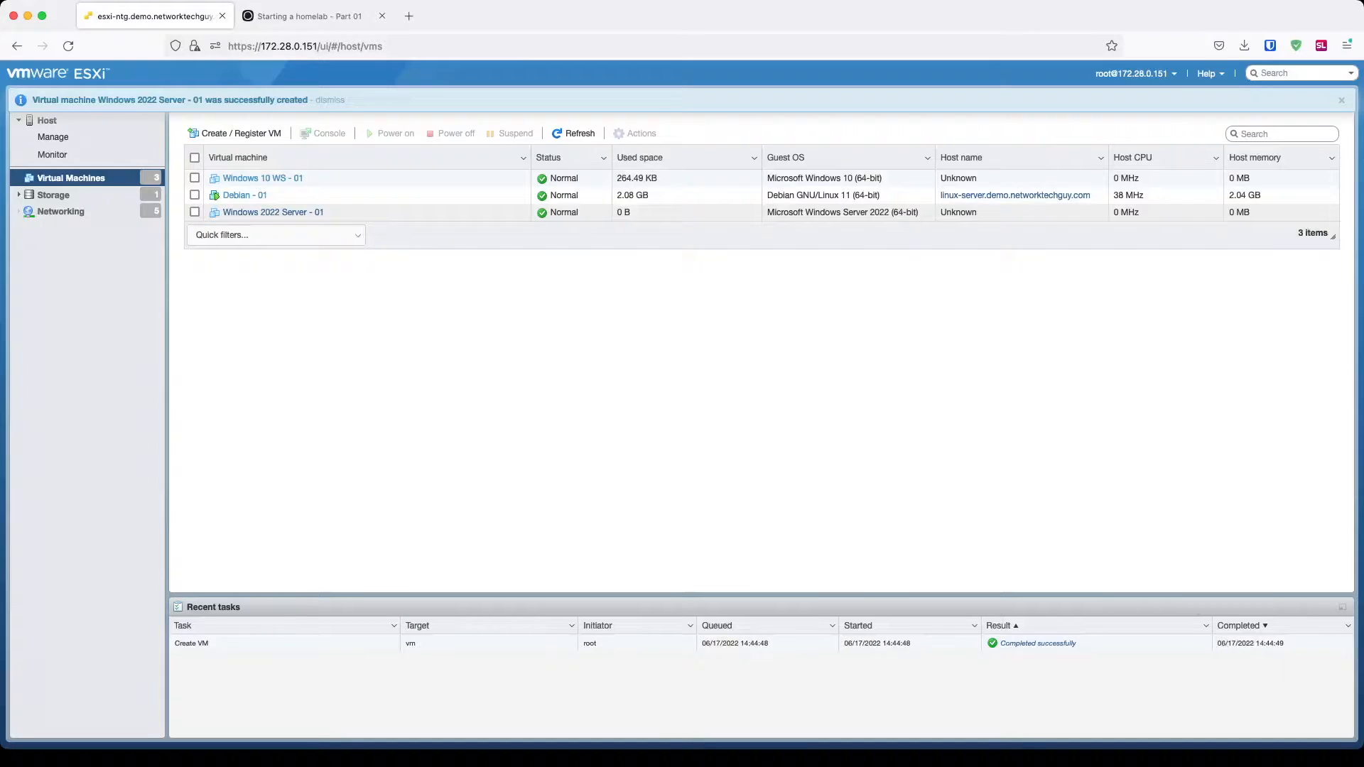
left_click(194, 212)
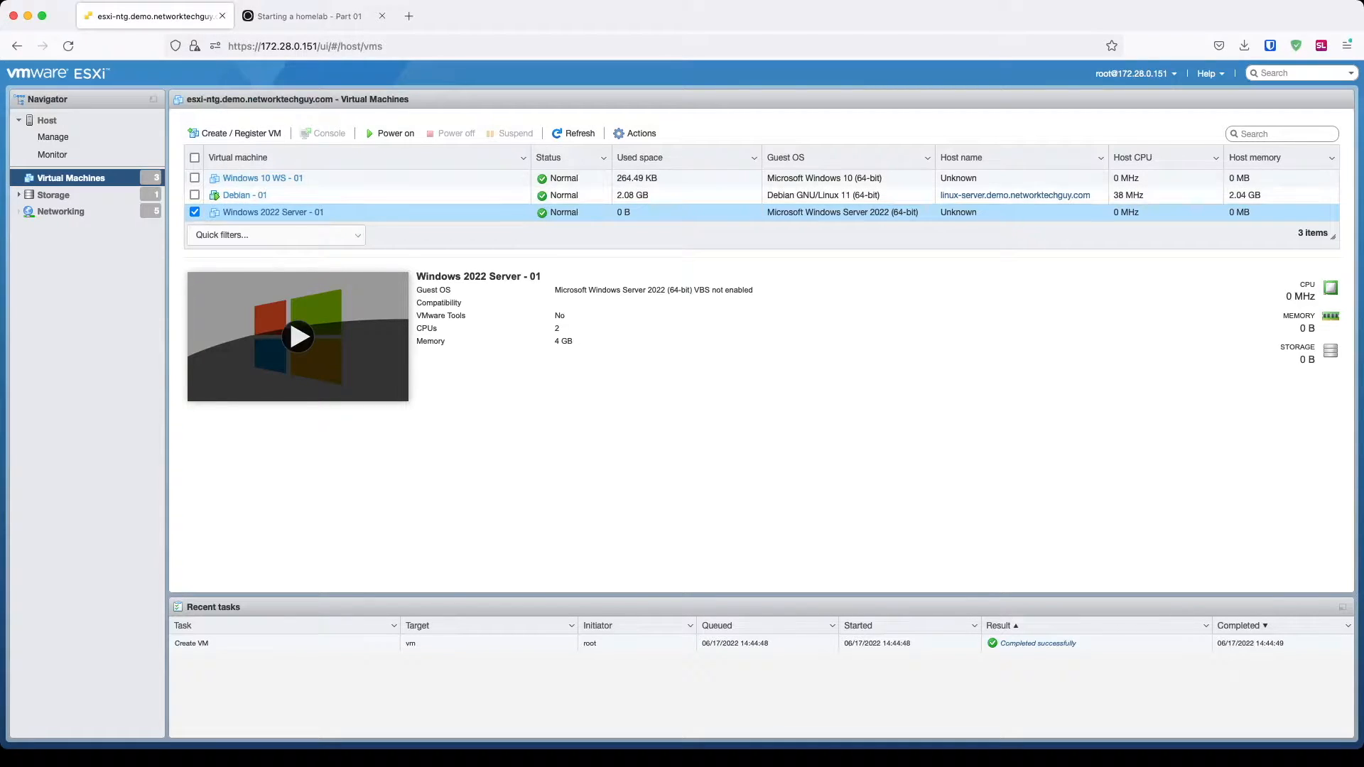
Step: Power on Windows 2022 Server - 01 and boot it from the installation DVD
left_click(297, 336)
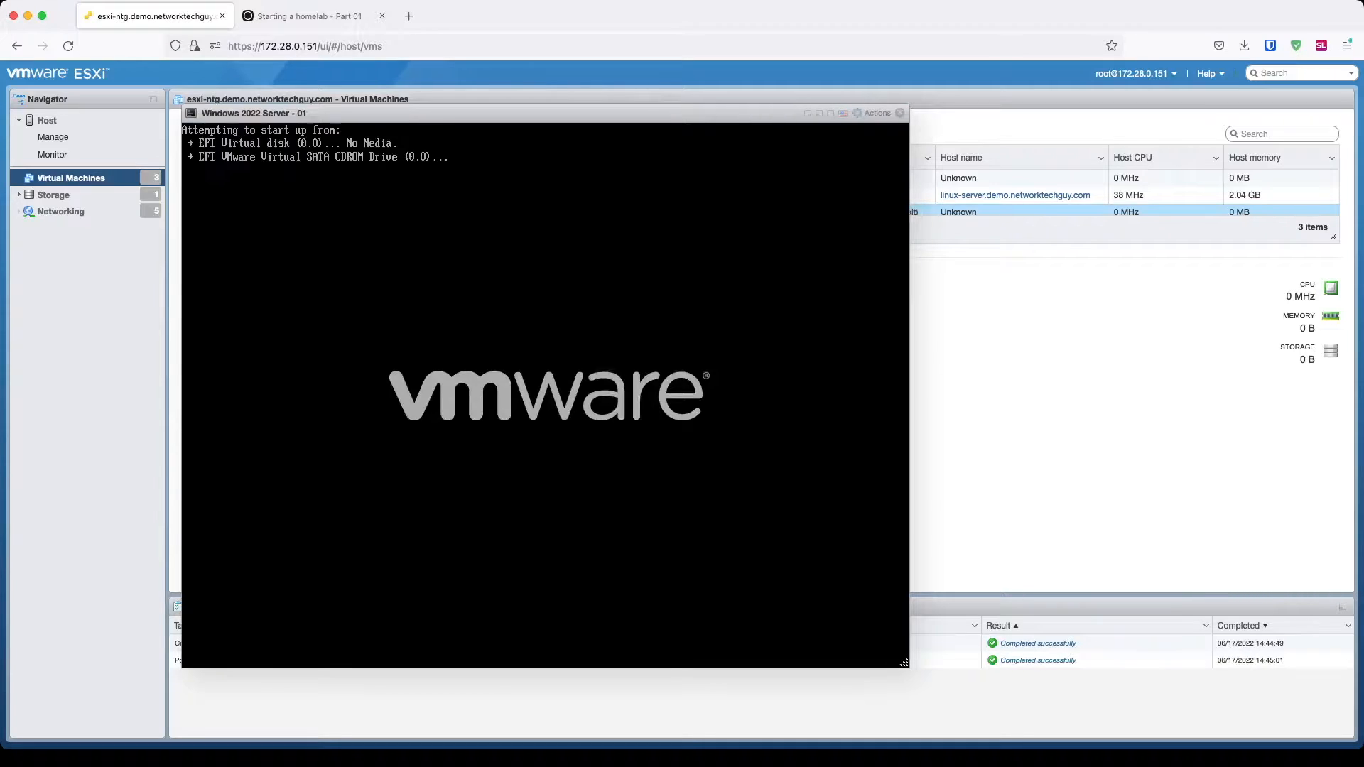
key("Return")
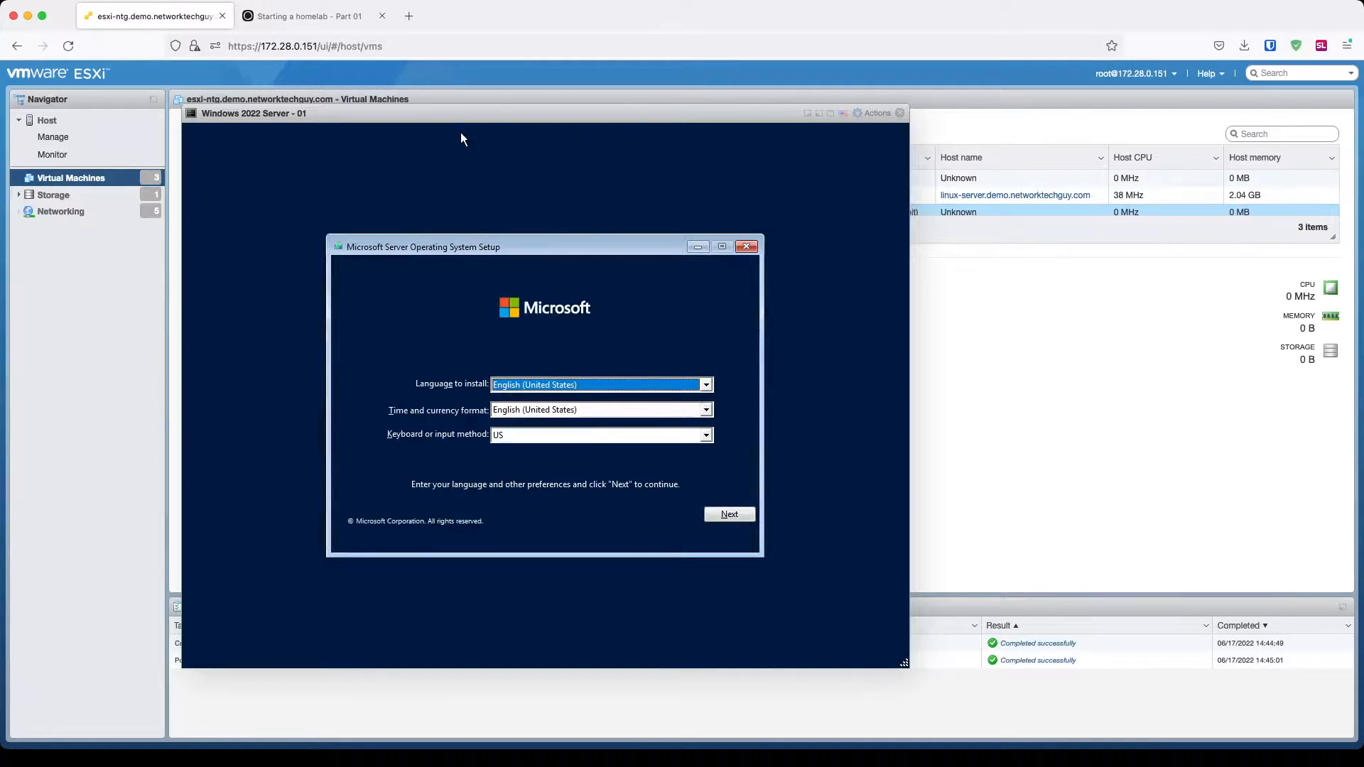
left_click(711, 385)
left_click(711, 385)
Step: Set the time and currency format to English (Canada) and start Install now
left_click(707, 410)
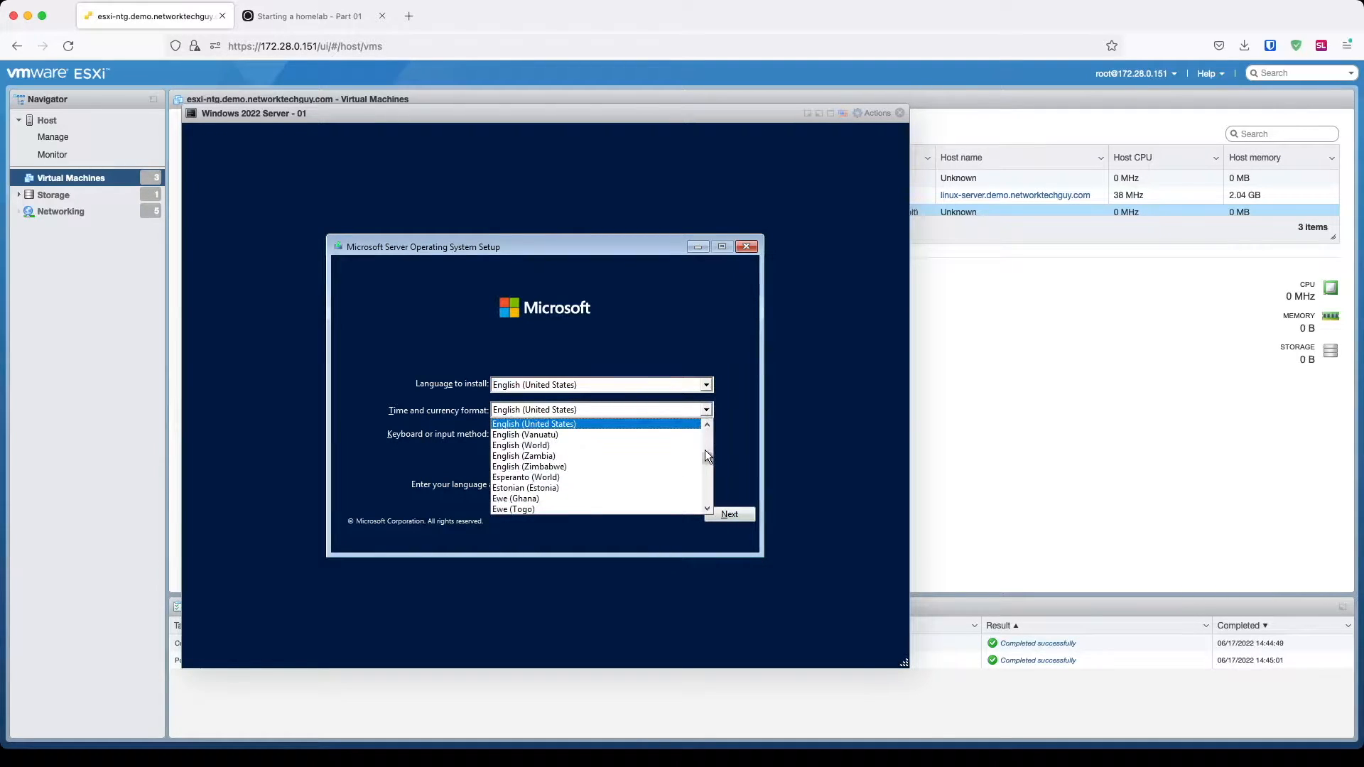
scroll(706, 437, "up", 8)
scroll(706, 435, "up", 13)
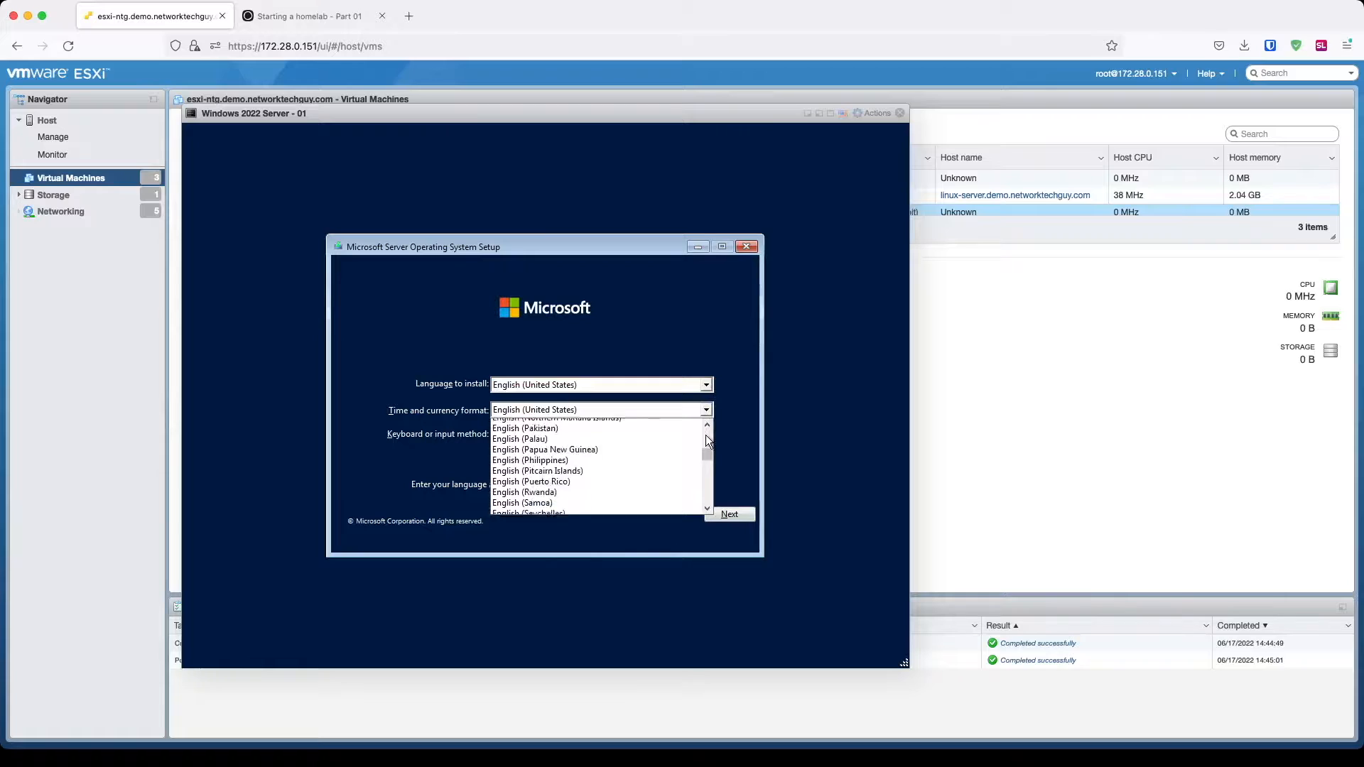
scroll(706, 435, "up", 8)
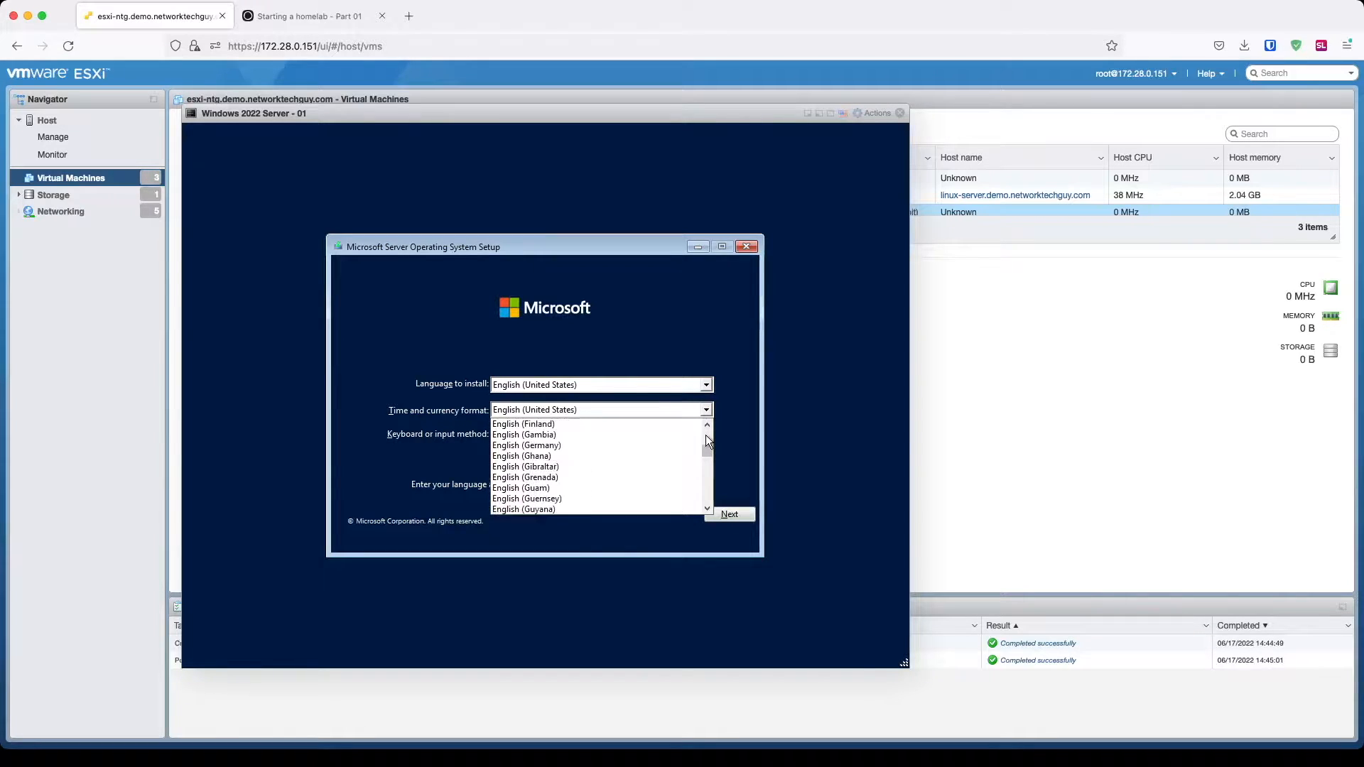
scroll(706, 435, "up", 1)
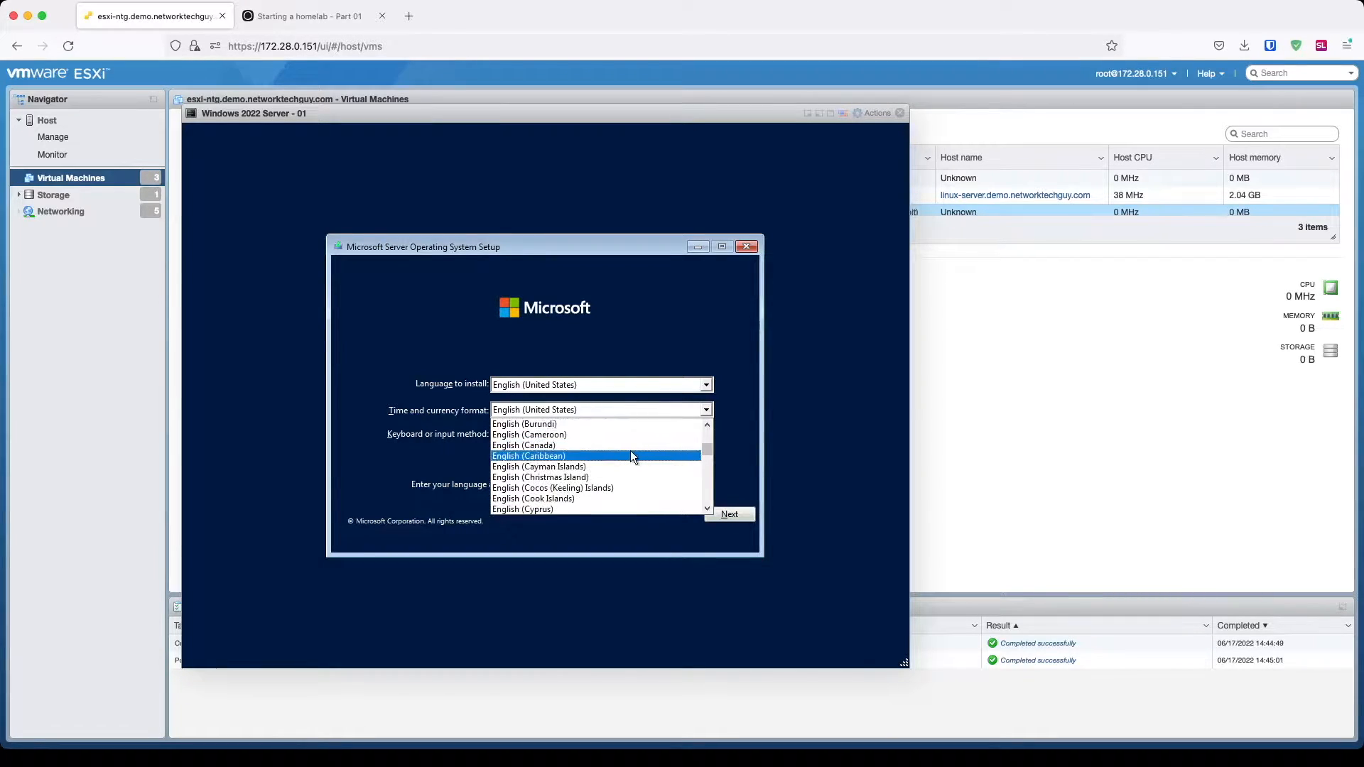
left_click(632, 445)
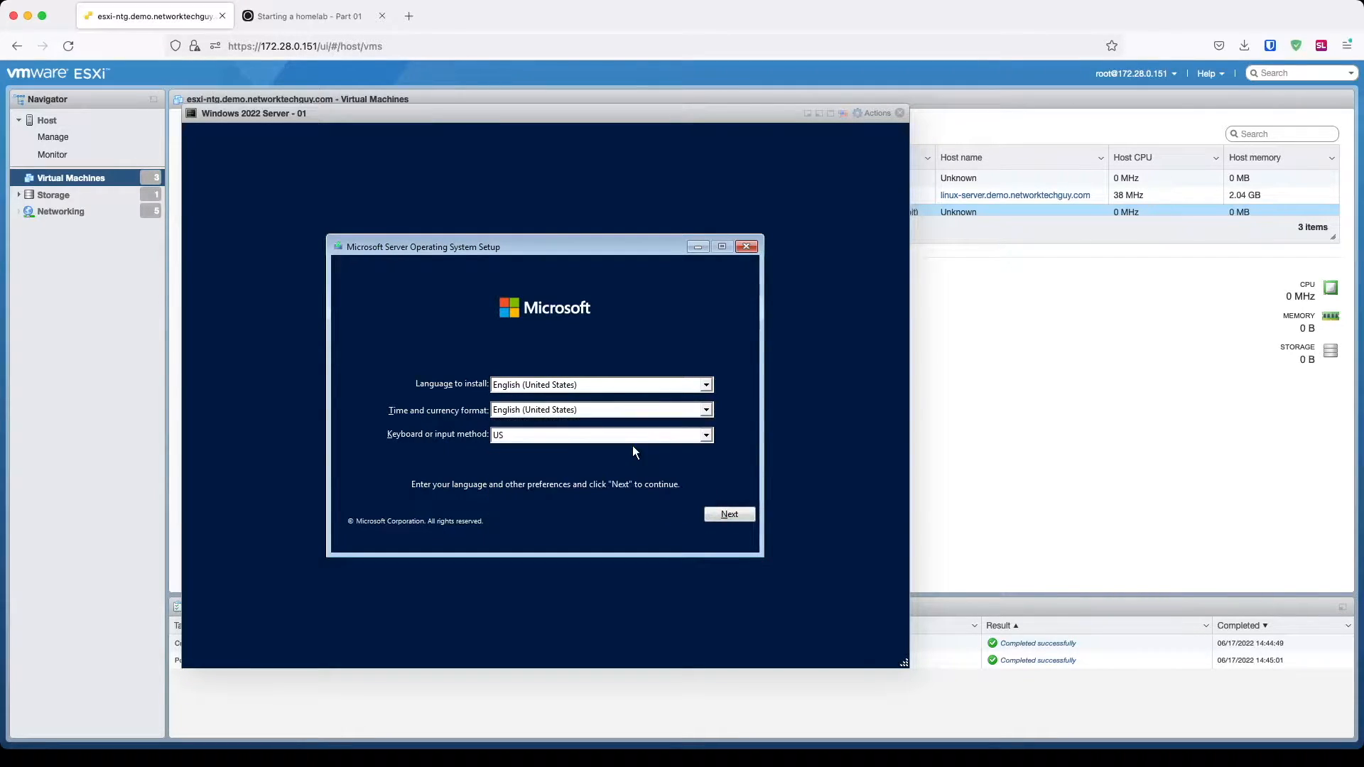
left_click(718, 516)
left_click(561, 395)
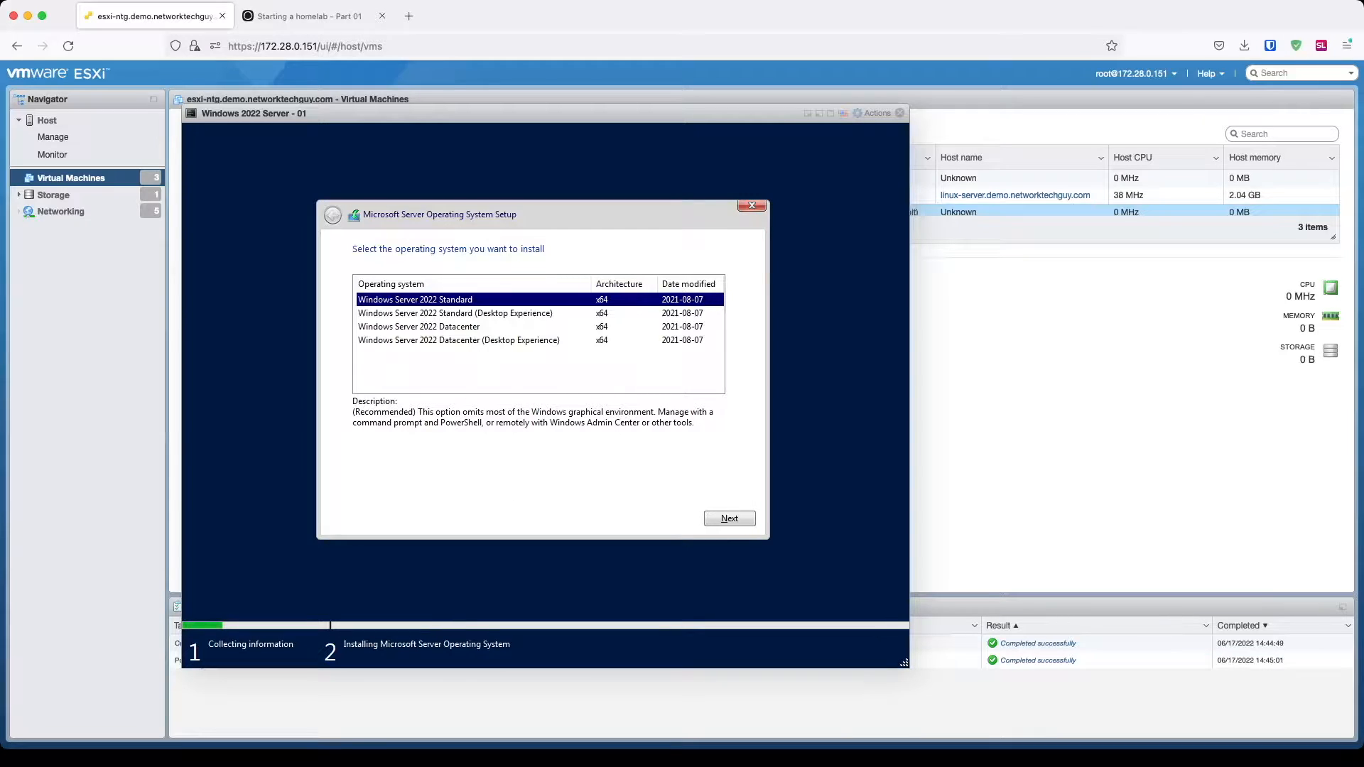
Step: Install Windows Server 2022 Standard (Desktop Experience) as a Custom install on Drive 0's unallocated space
left_click(496, 317)
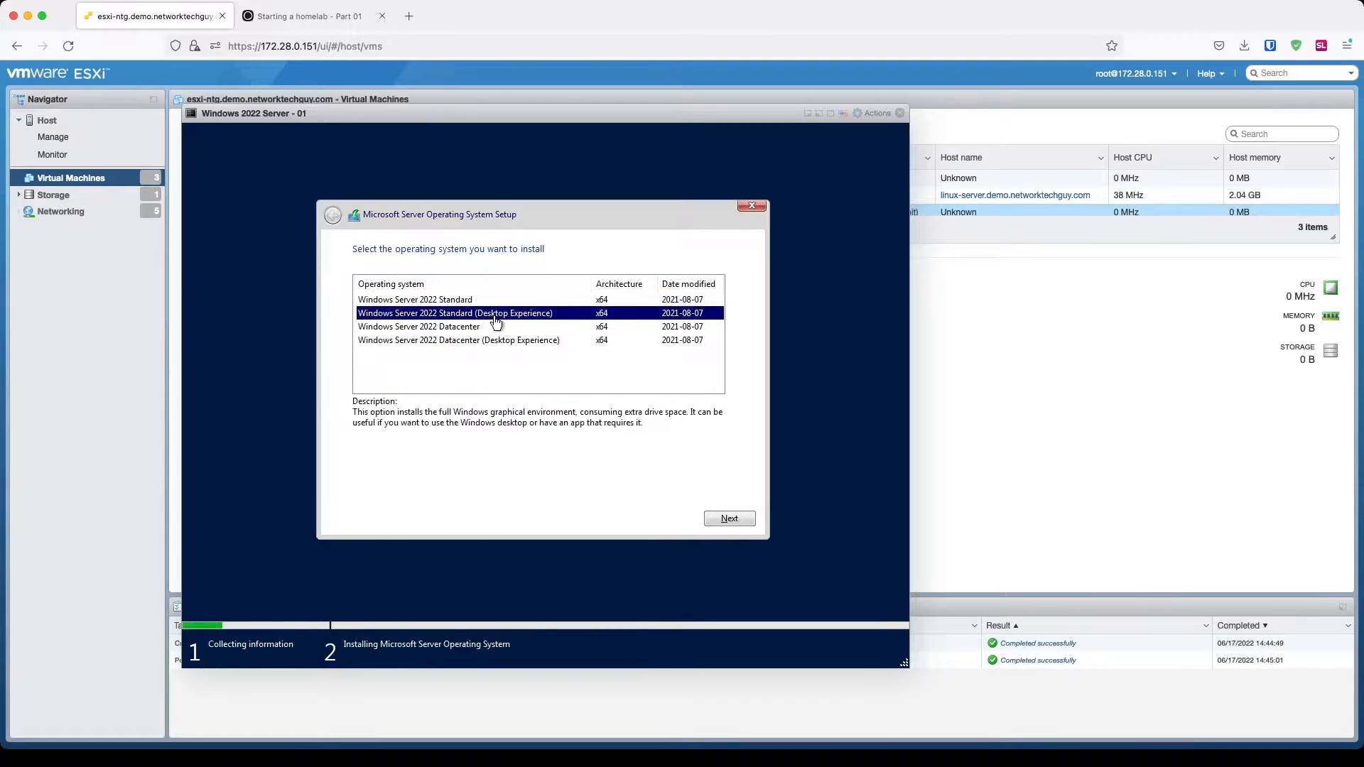
left_click(728, 517)
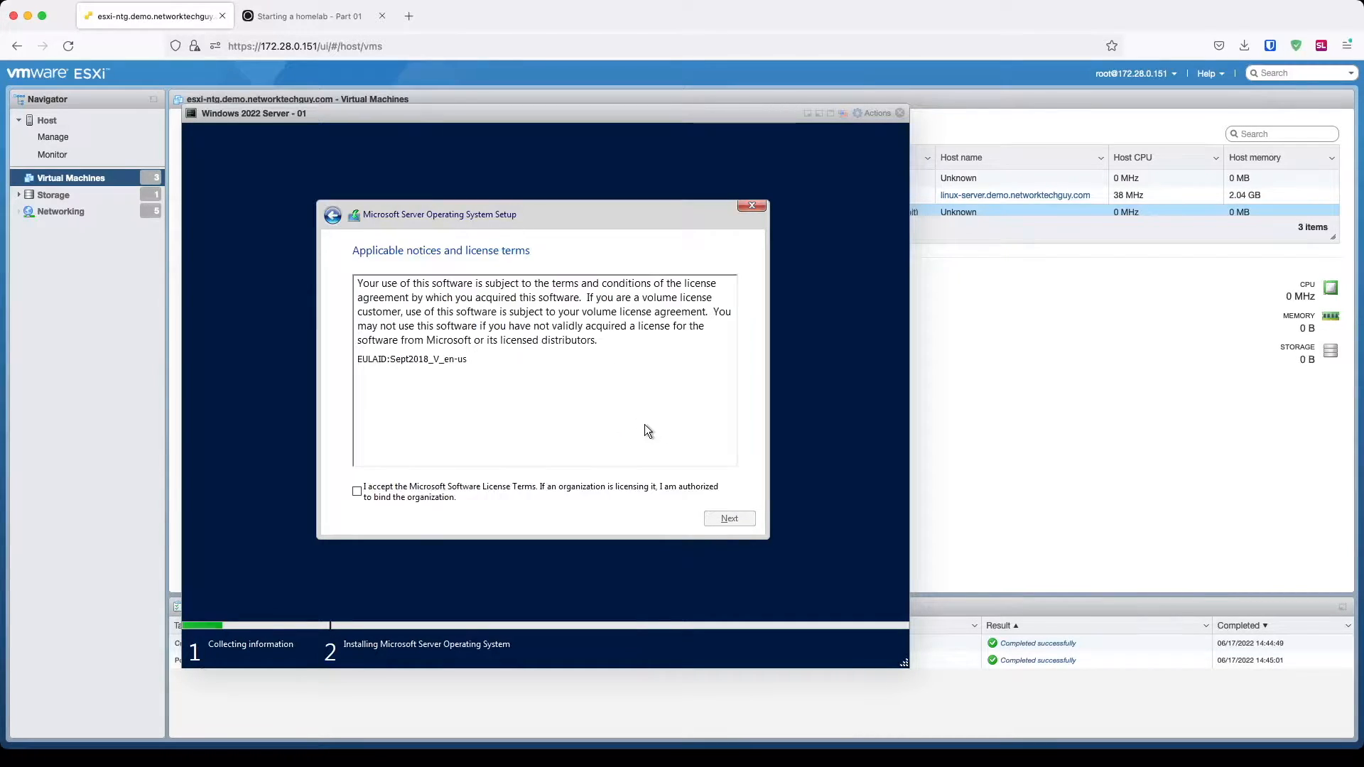
left_click(526, 486)
left_click(712, 516)
left_click(552, 395)
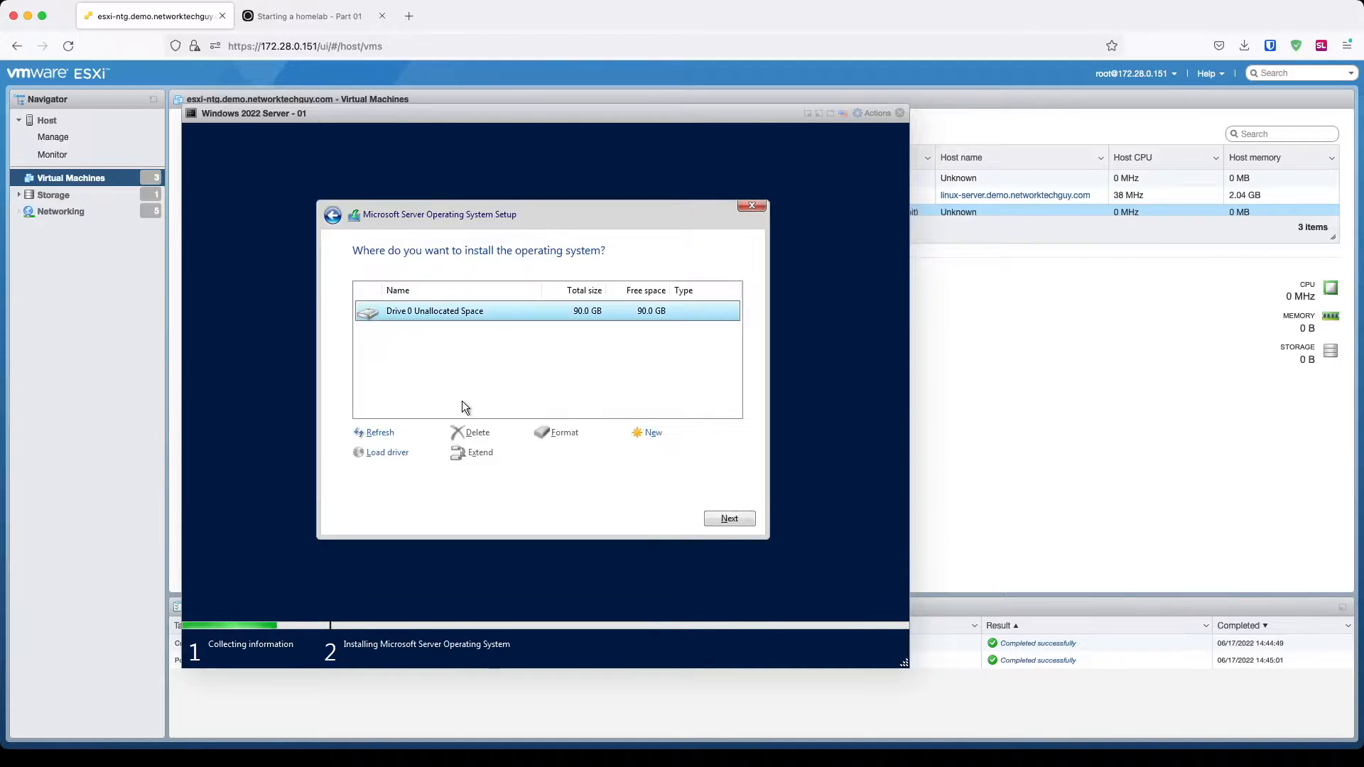
left_click(731, 518)
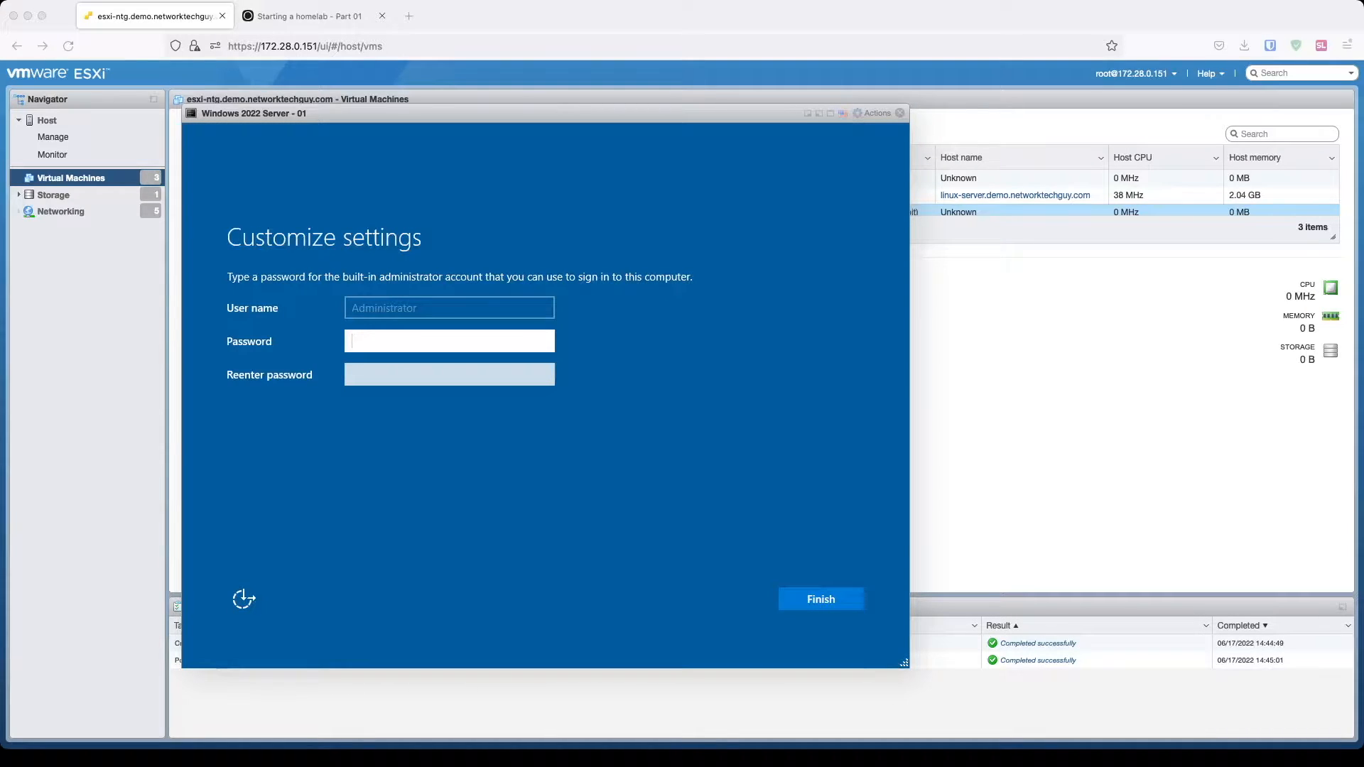
Step: Enter the Administrator password in both password fields and finish Windows setup
left_click(424, 343)
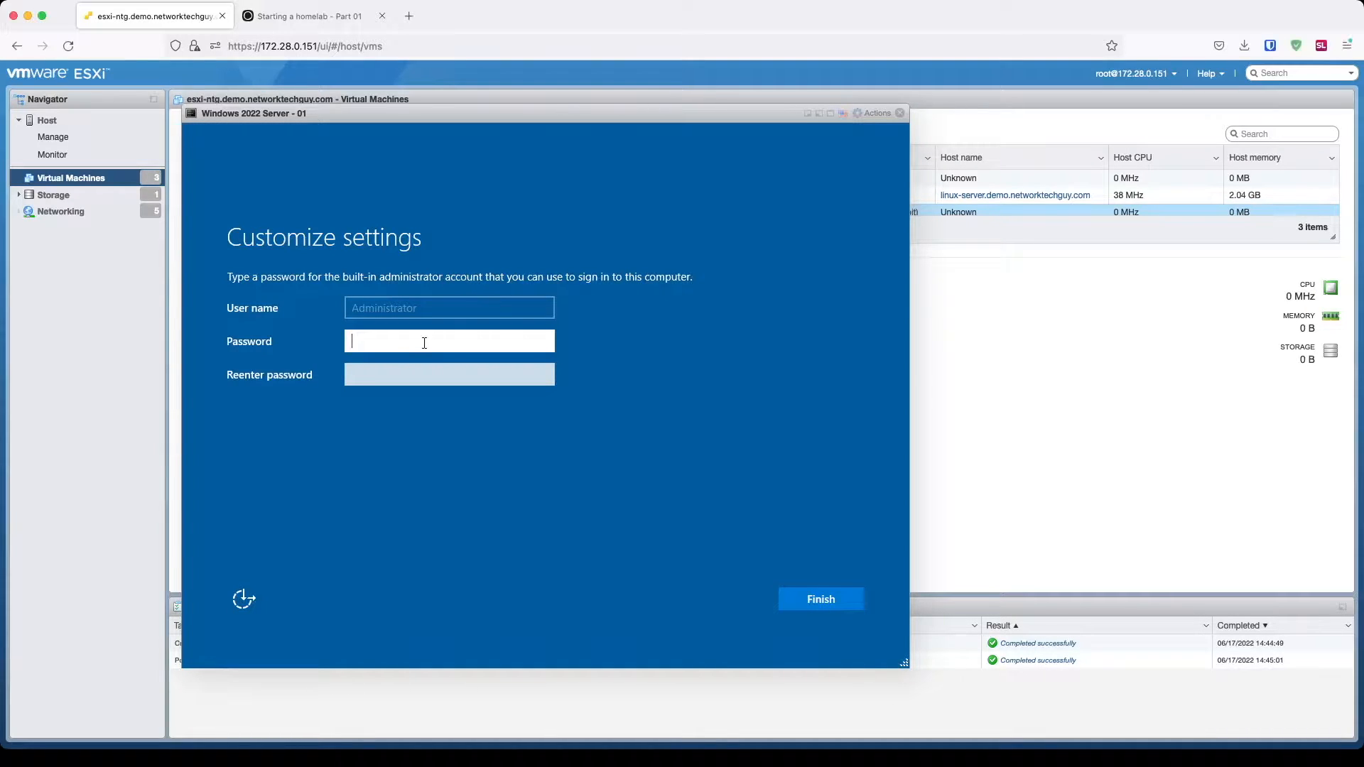
type("********")
key("Tab")
type("********")
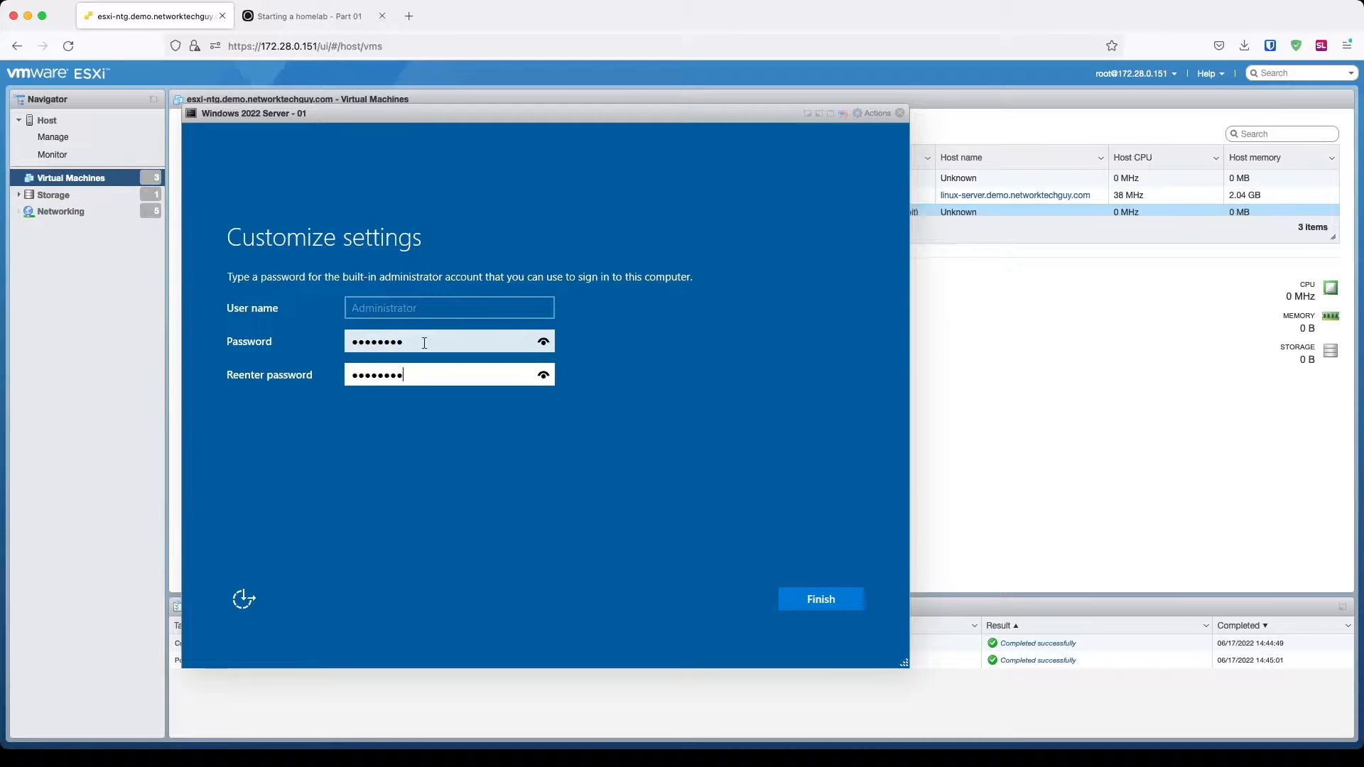
key("Return")
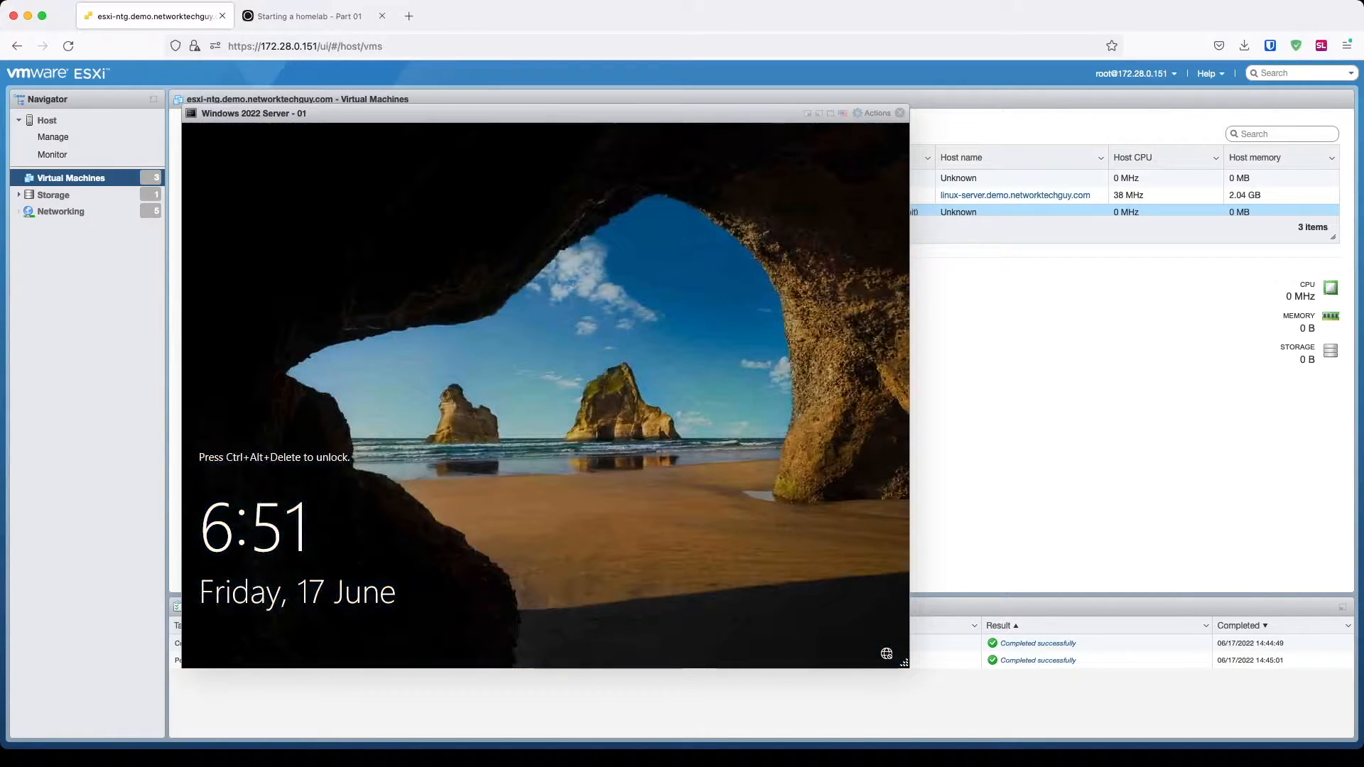
Step: Send Ctrl+Alt+Delete and sign in as Administrator with the account password
key("ctrl+alt+Delete")
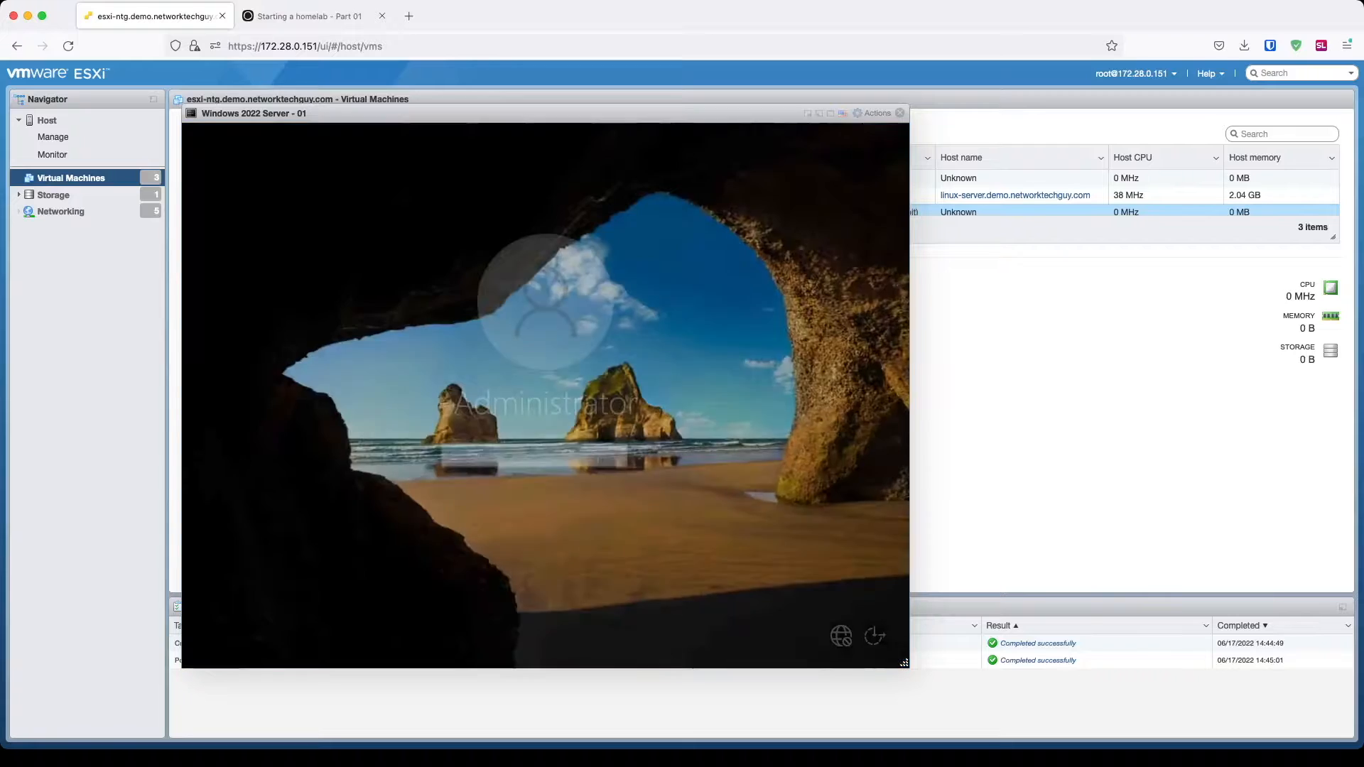
type("********")
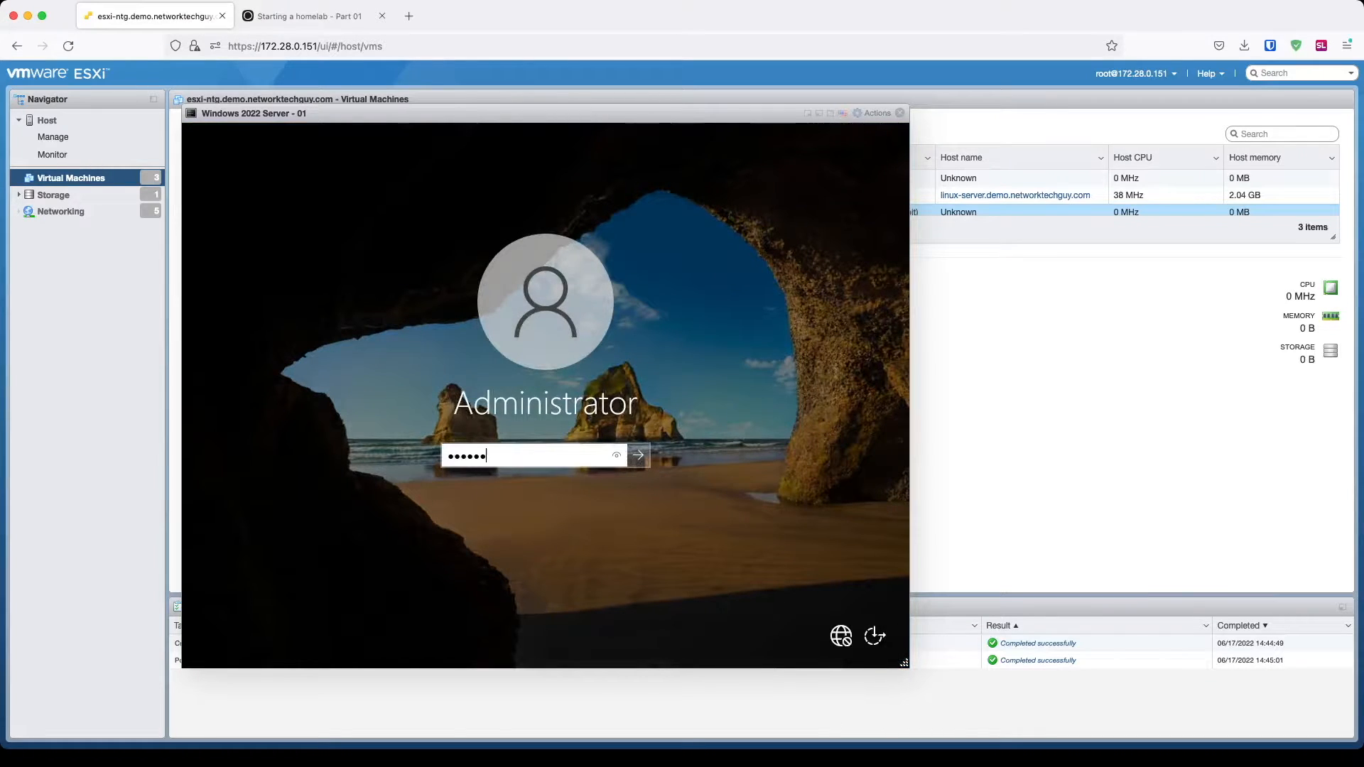
key("Return")
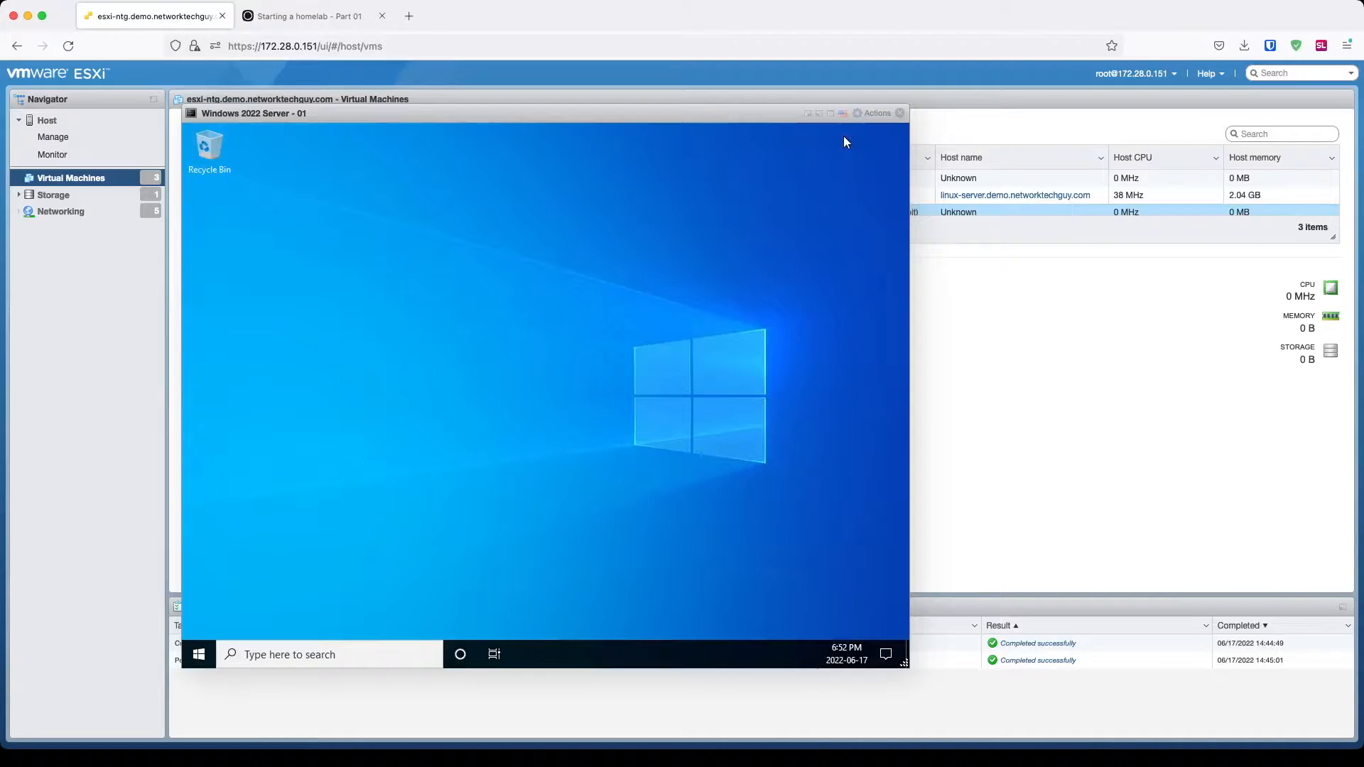
Step: Mount the VMware Tools installer in the guest via Guest OS > Install VMware Tools
left_click(872, 113)
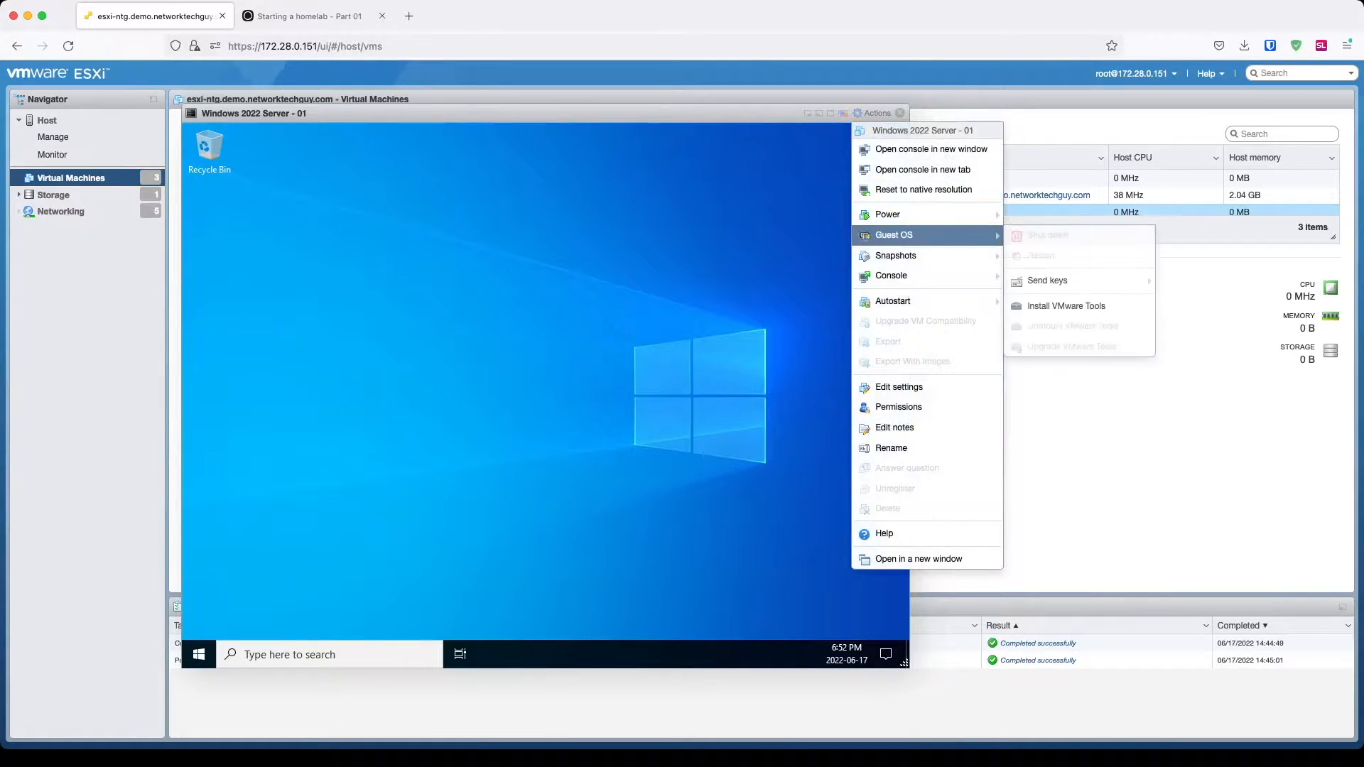
mouse_move(894, 235)
left_click(1065, 306)
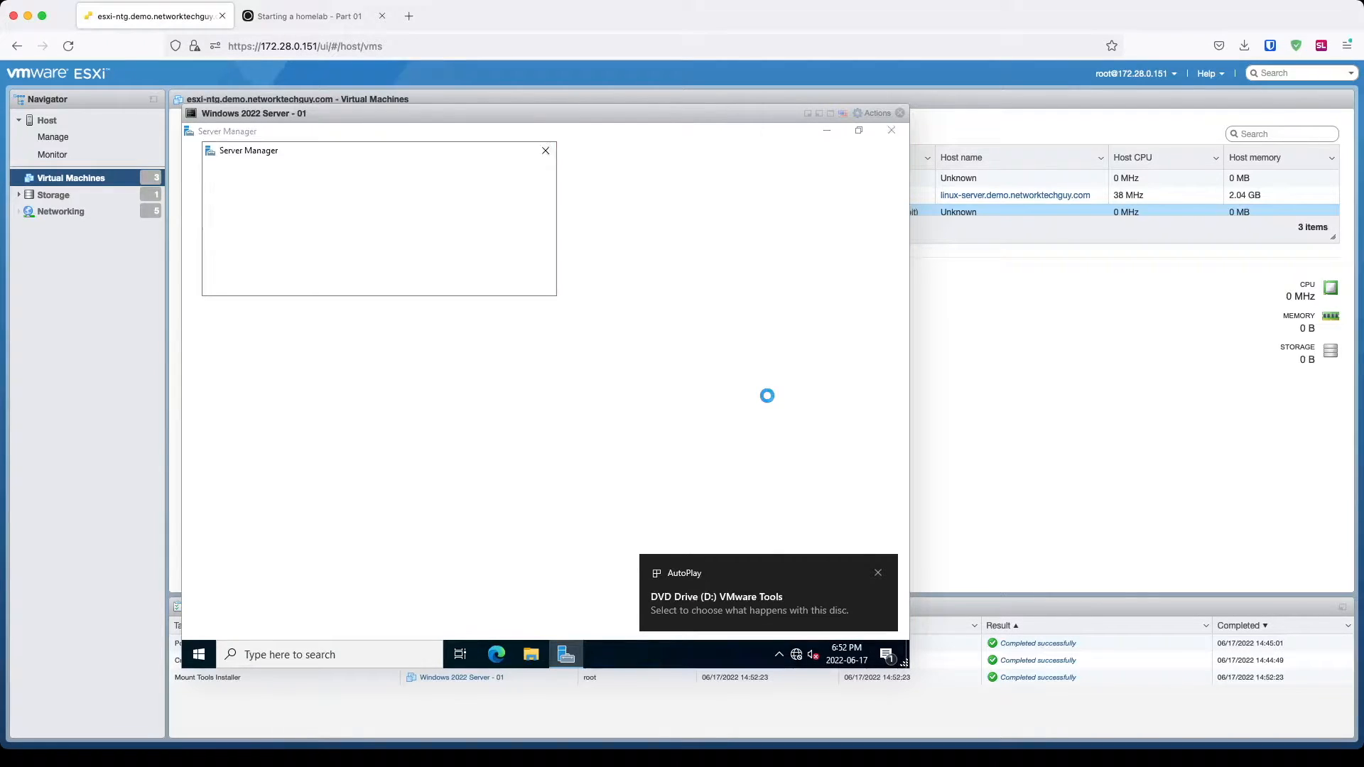
Step: Run setup64.exe from AutoPlay and install VMware Tools with the Typical setup
left_click(746, 599)
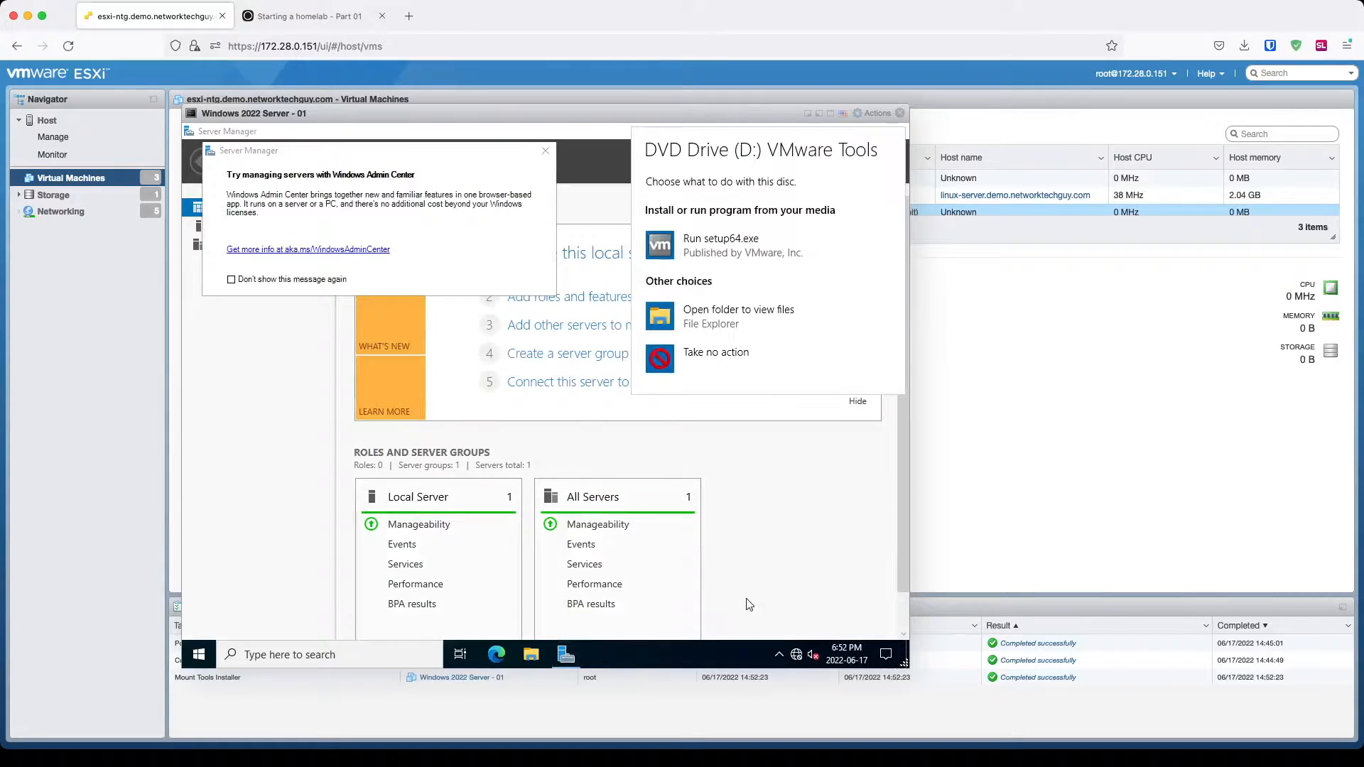
left_click(739, 245)
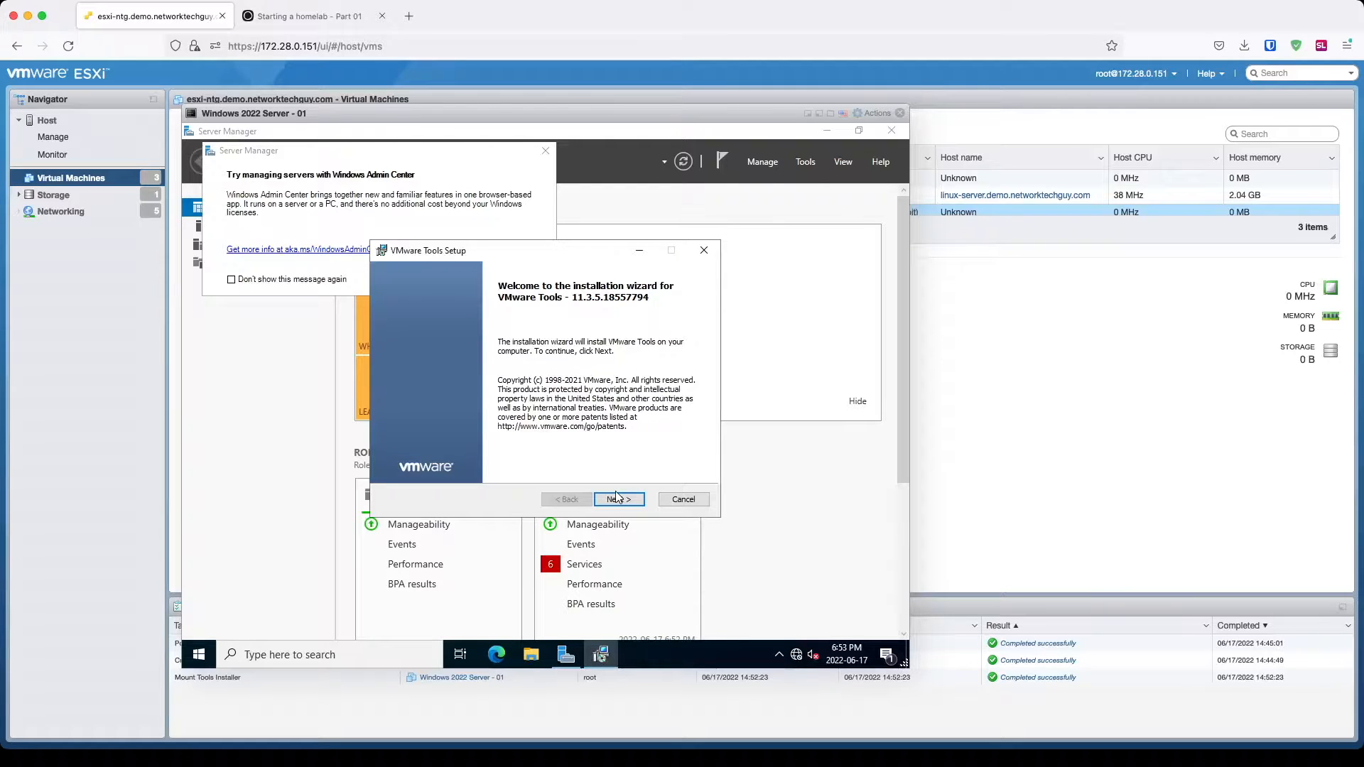
left_click(616, 497)
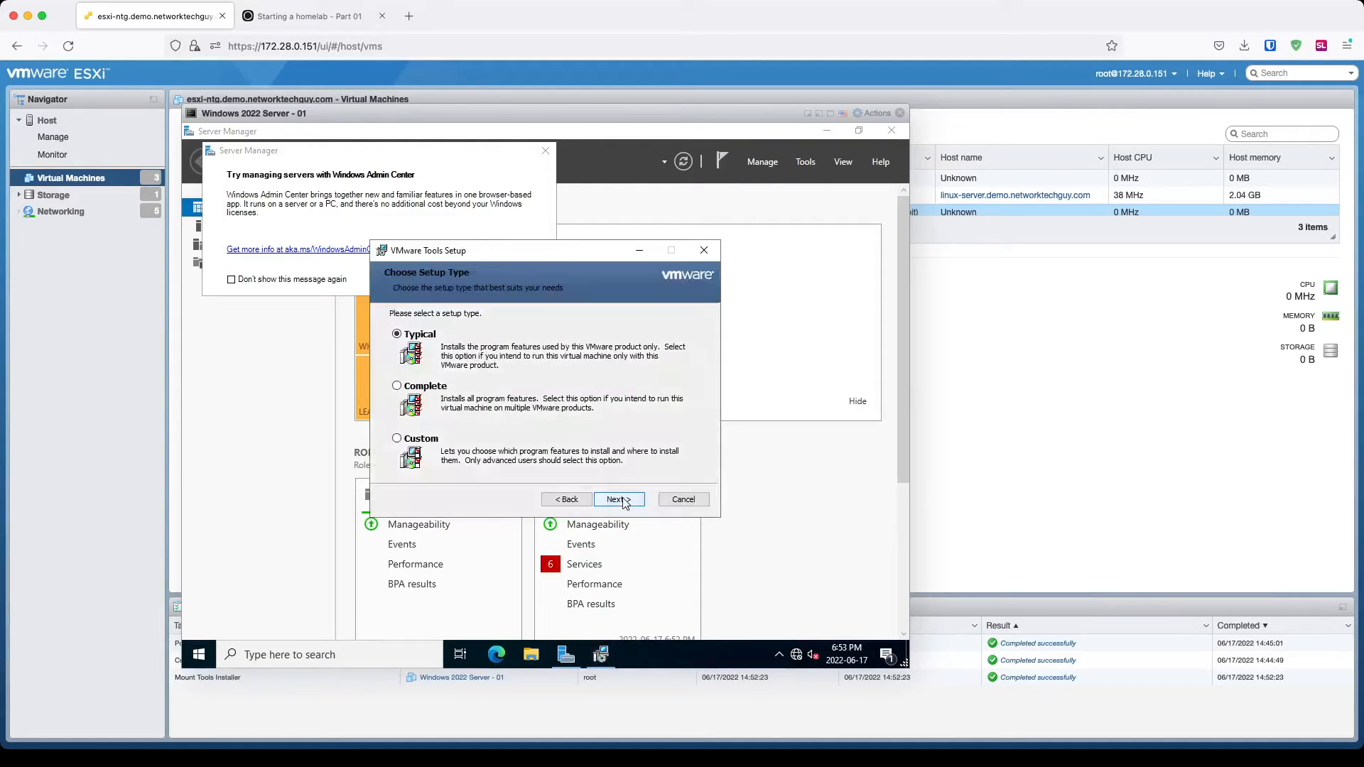
left_click(612, 500)
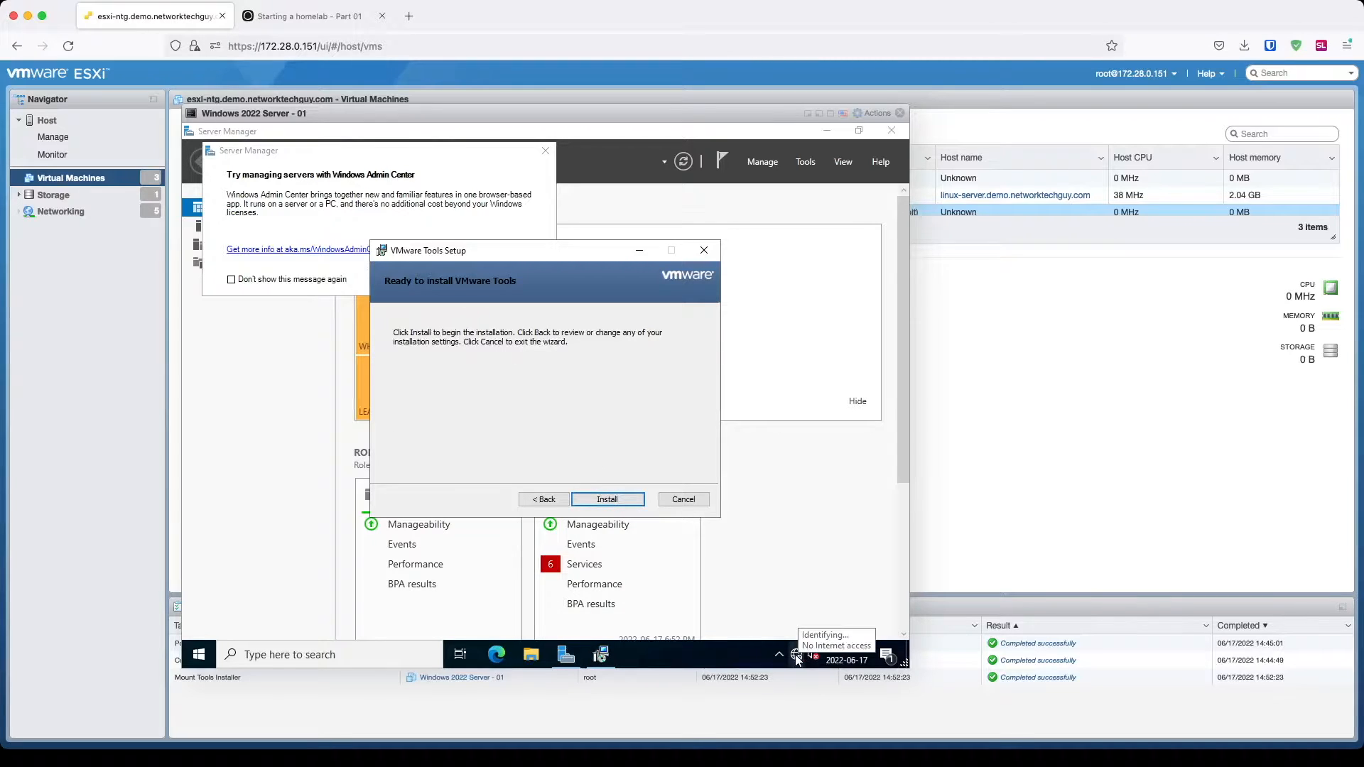
left_click(615, 499)
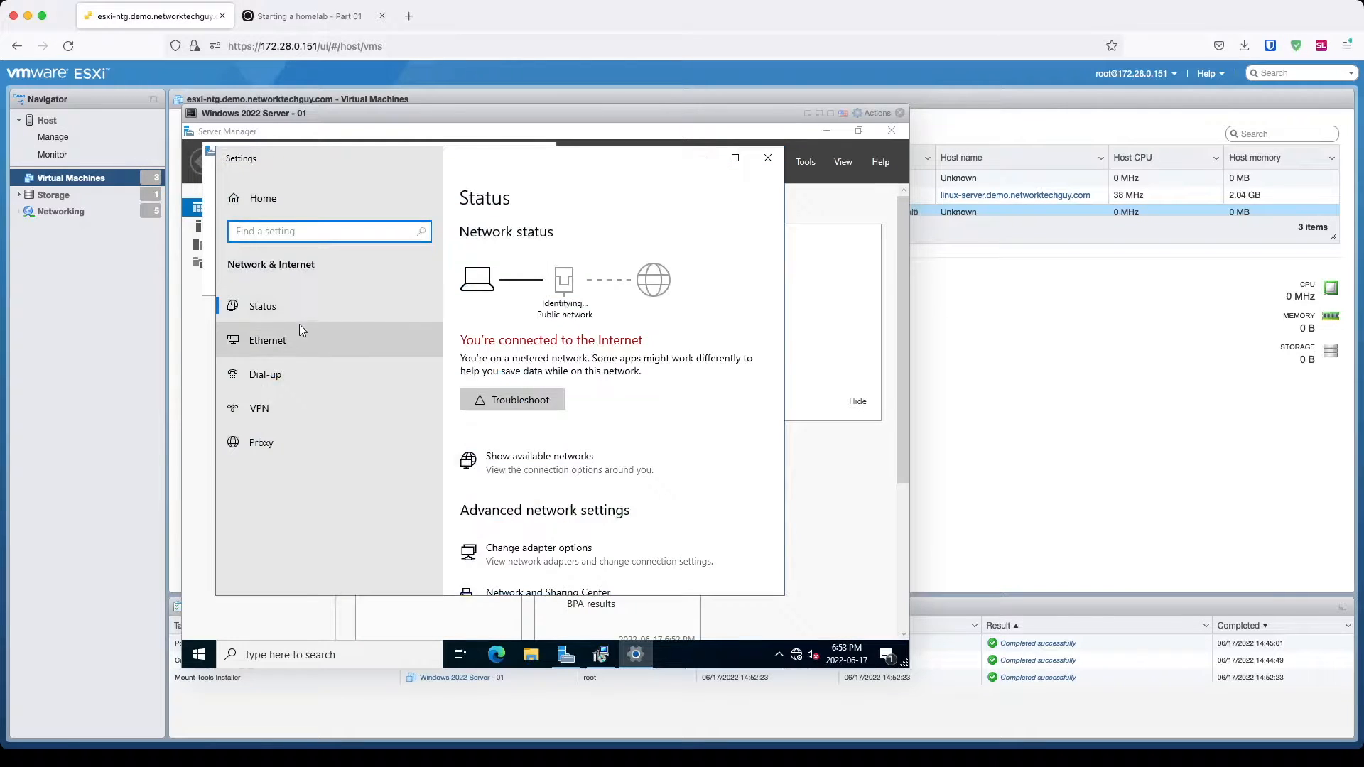
Step: Open Ethernet0's adapter properties and its Internet Protocol Version 4 (TCP/IPv4) settings
left_click(297, 338)
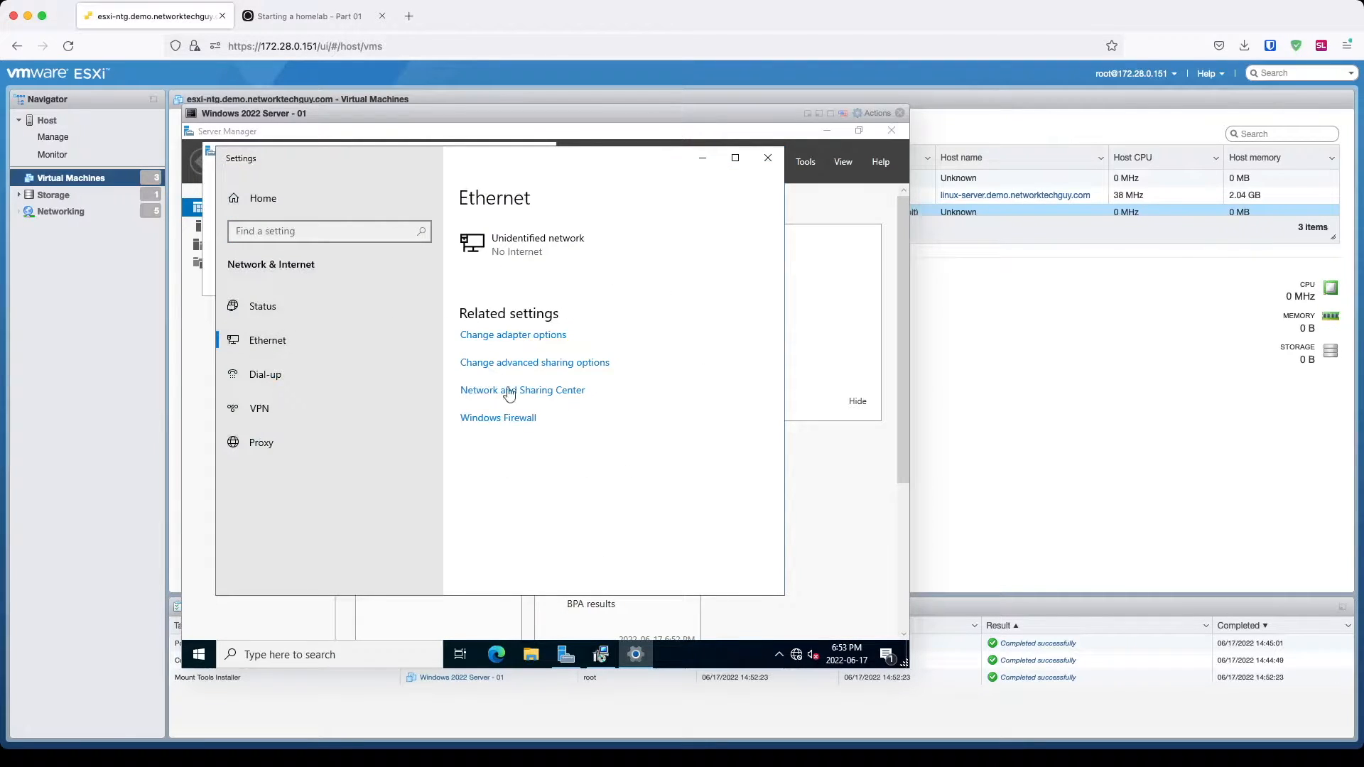
left_click(523, 336)
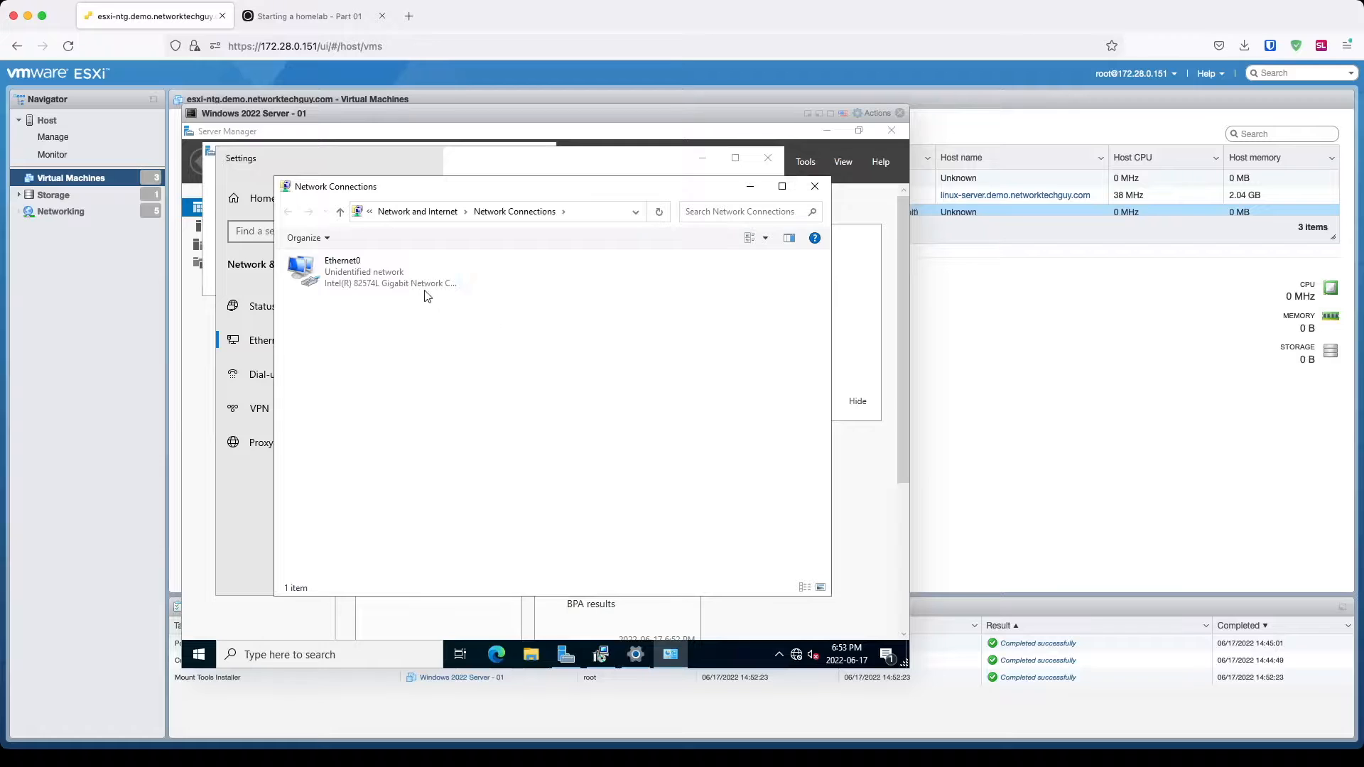
left_click(425, 294)
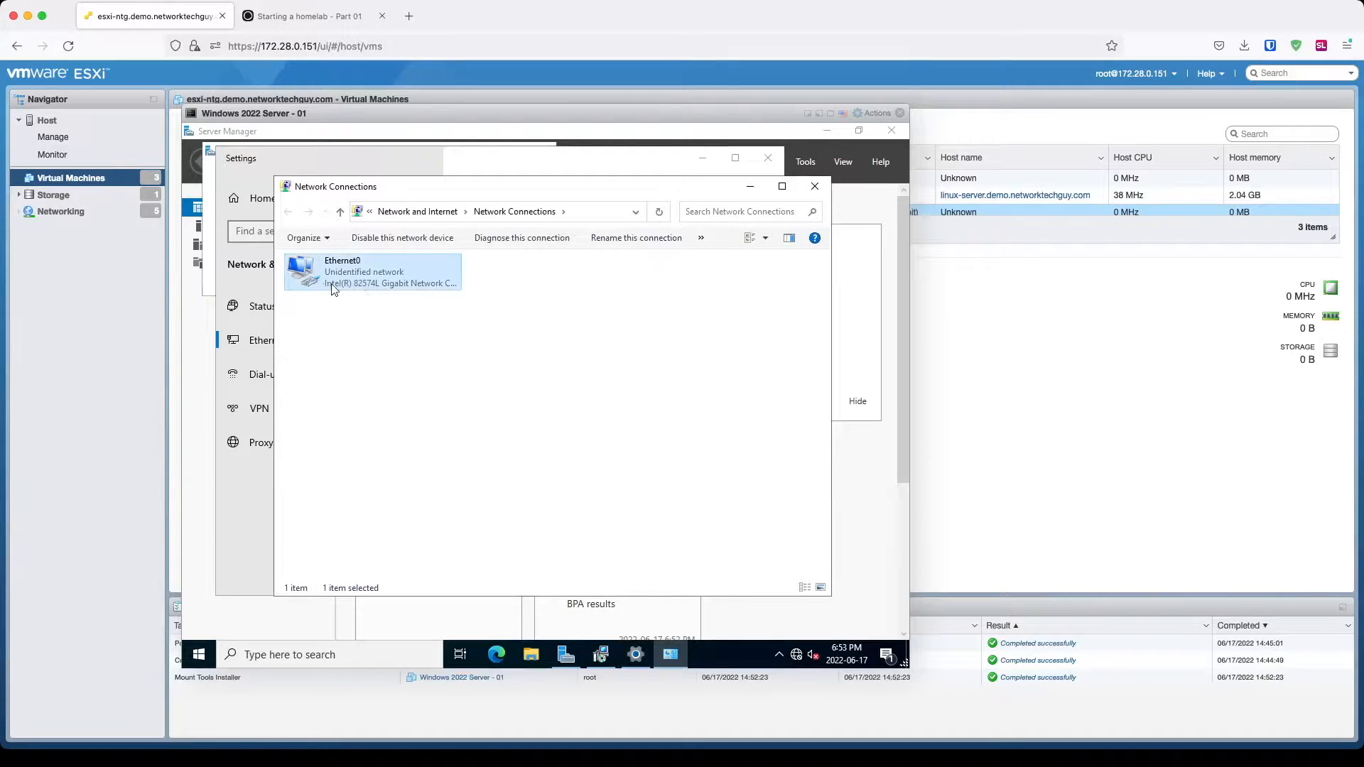
double_click(419, 292)
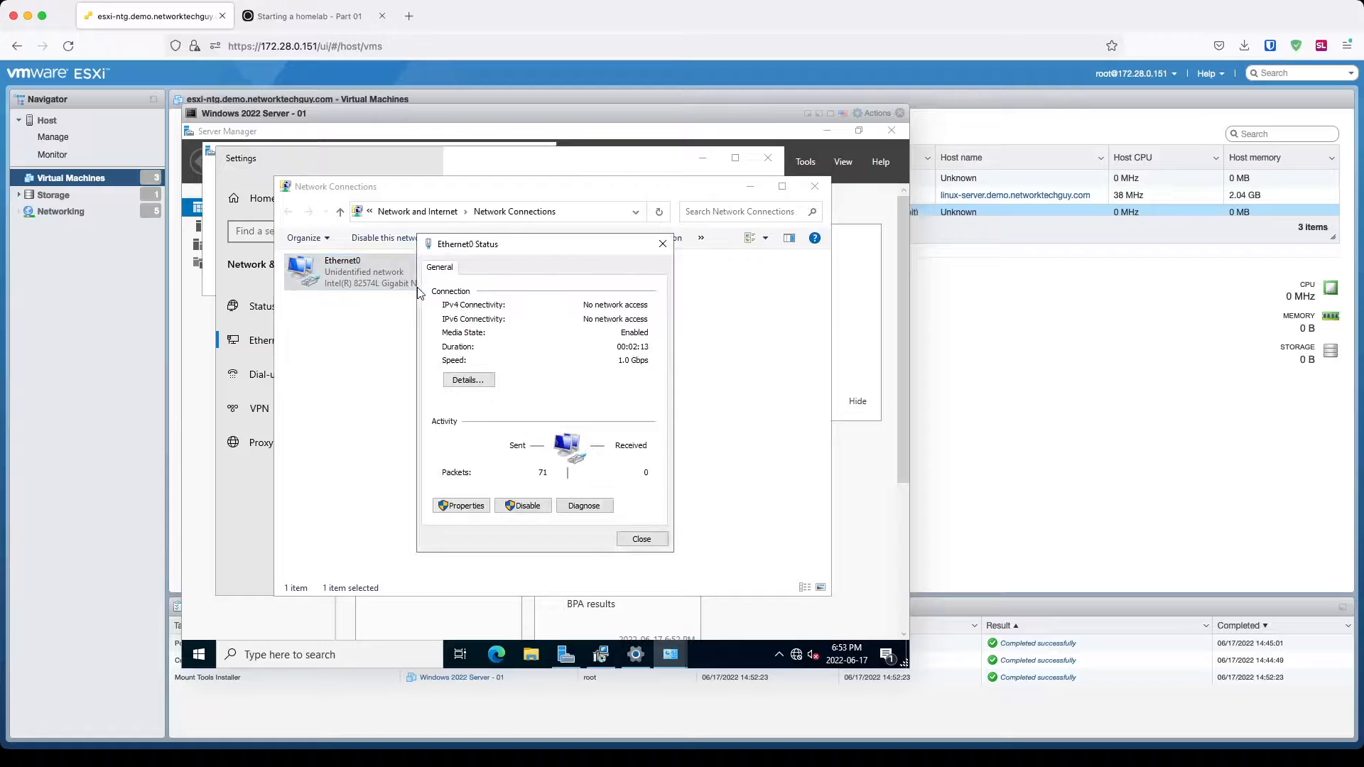
left_click(465, 506)
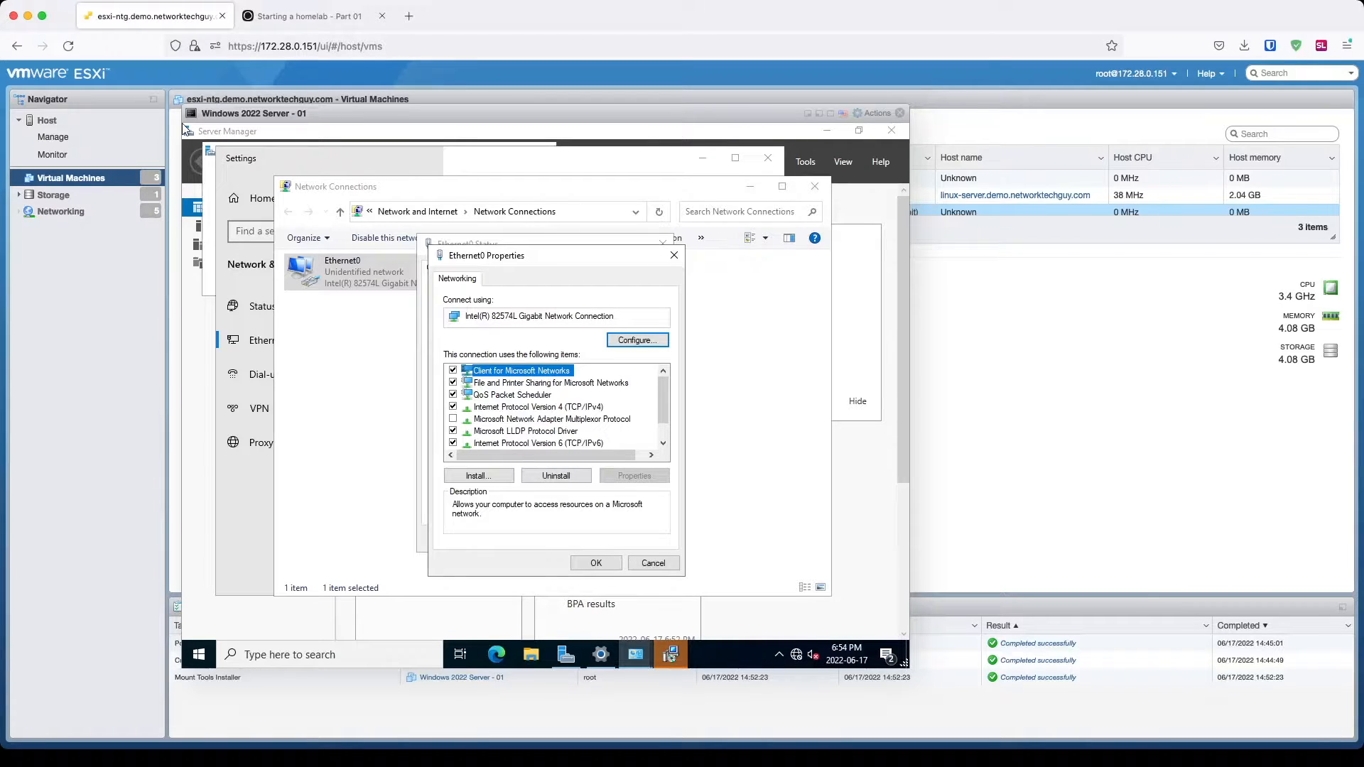
key("Down")
key("Down")
key("Down")
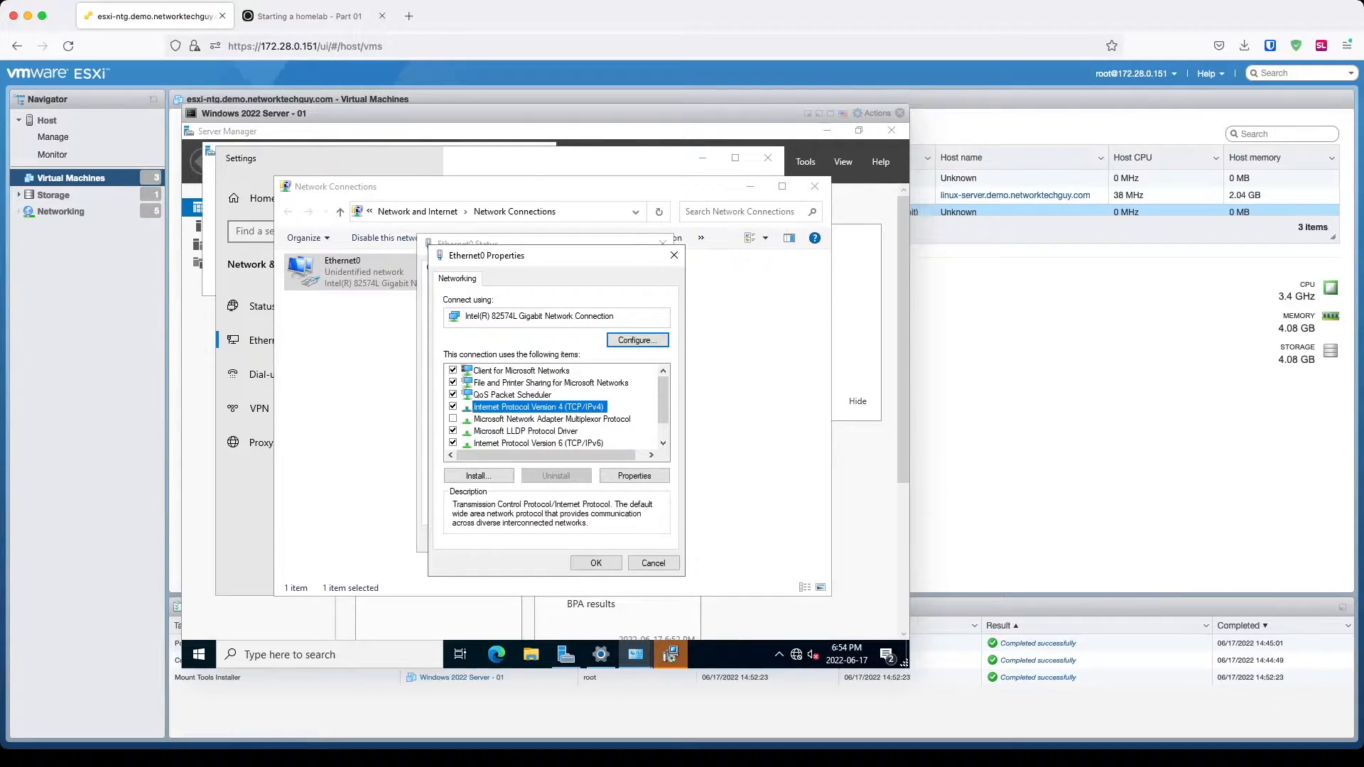
left_click(635, 476)
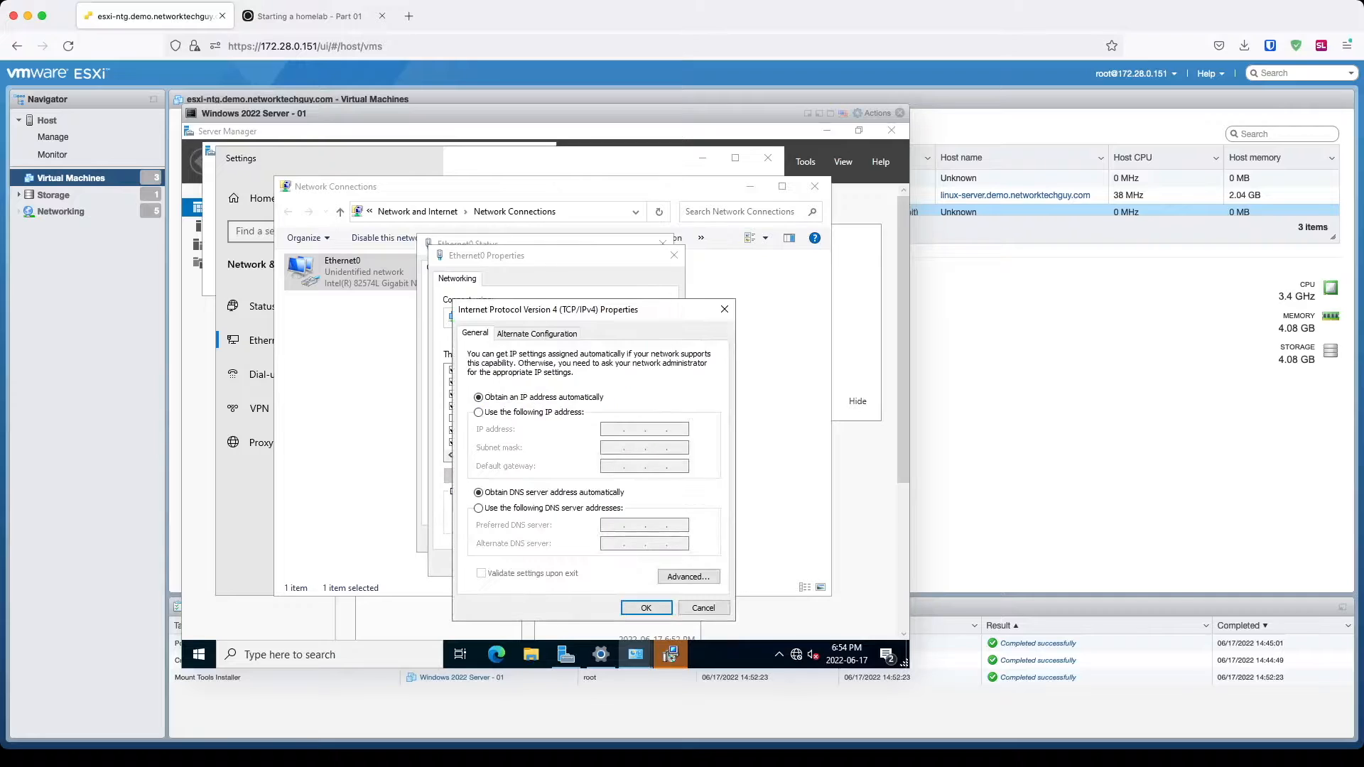
Step: Give Ethernet0 the static IP 10.194.1.78 with subnet mask 255.255.255.0
left_click(478, 412)
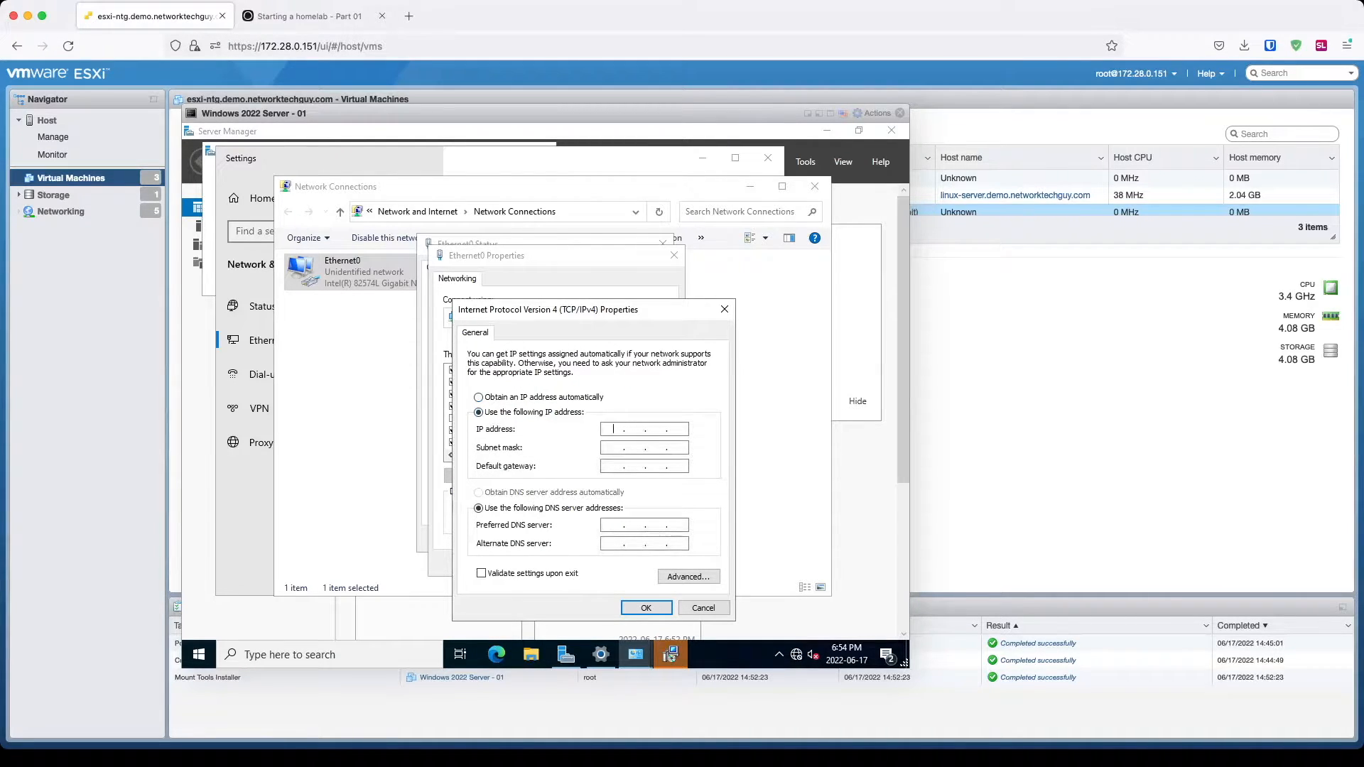
type("10 . 194 . 1 .")
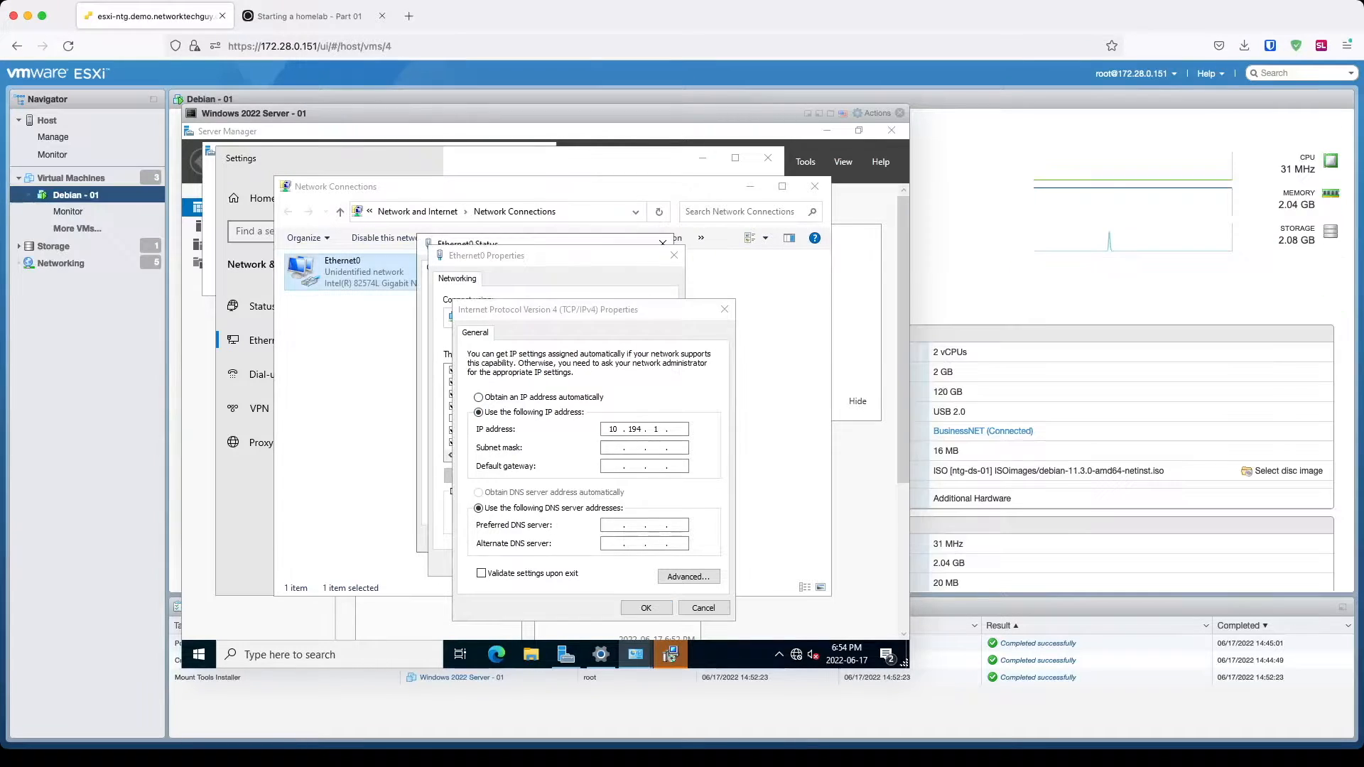
left_click(677, 429)
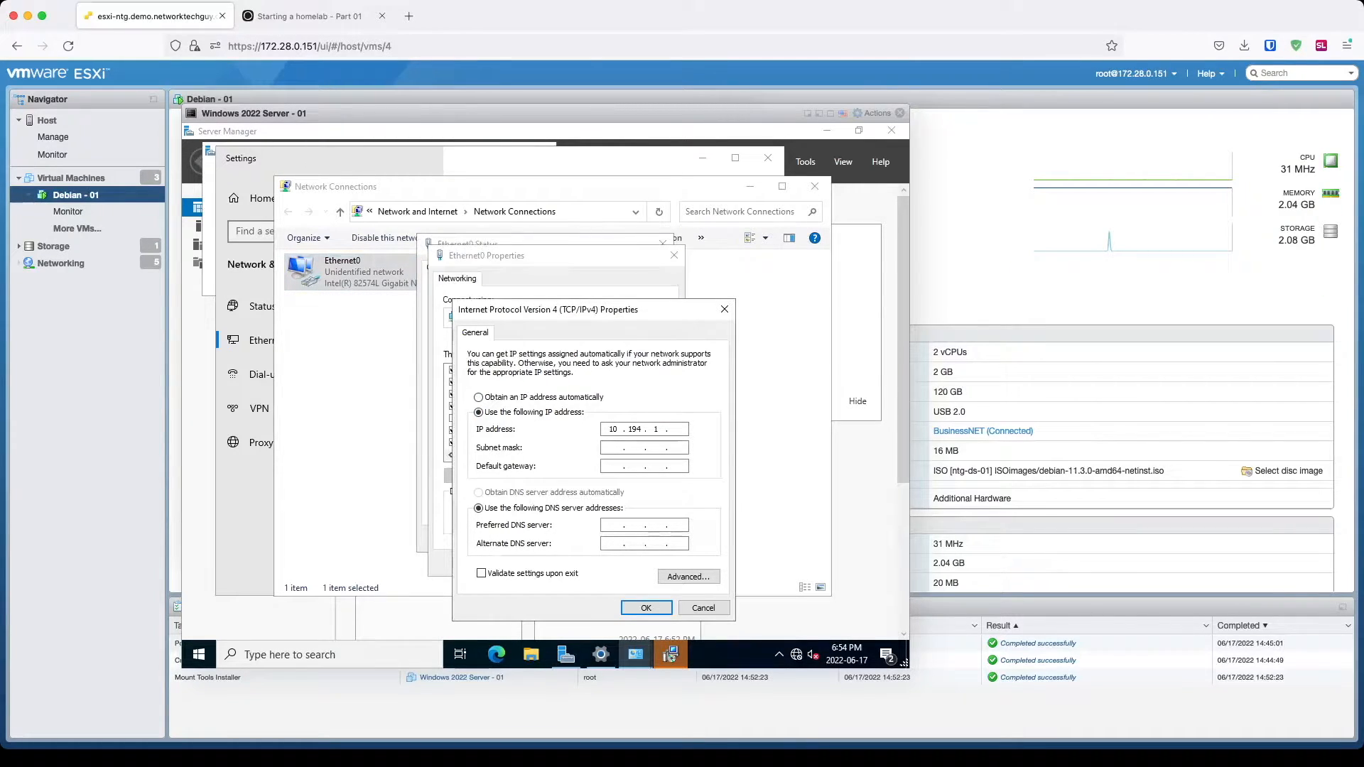
type("78")
key("Tab")
key("ctrl+a")
type("255 . 255 . 255")
Step: Set gateway 10.194.1.1 and DNS servers 10.194.1.4 and 10.4.0.2, apply, and allow network discovery
key("Tab")
type("10.194")
key("Tab")
key("Tab")
type("10.")
type("10.194.1.4")
type("10")
type(".4.0.2")
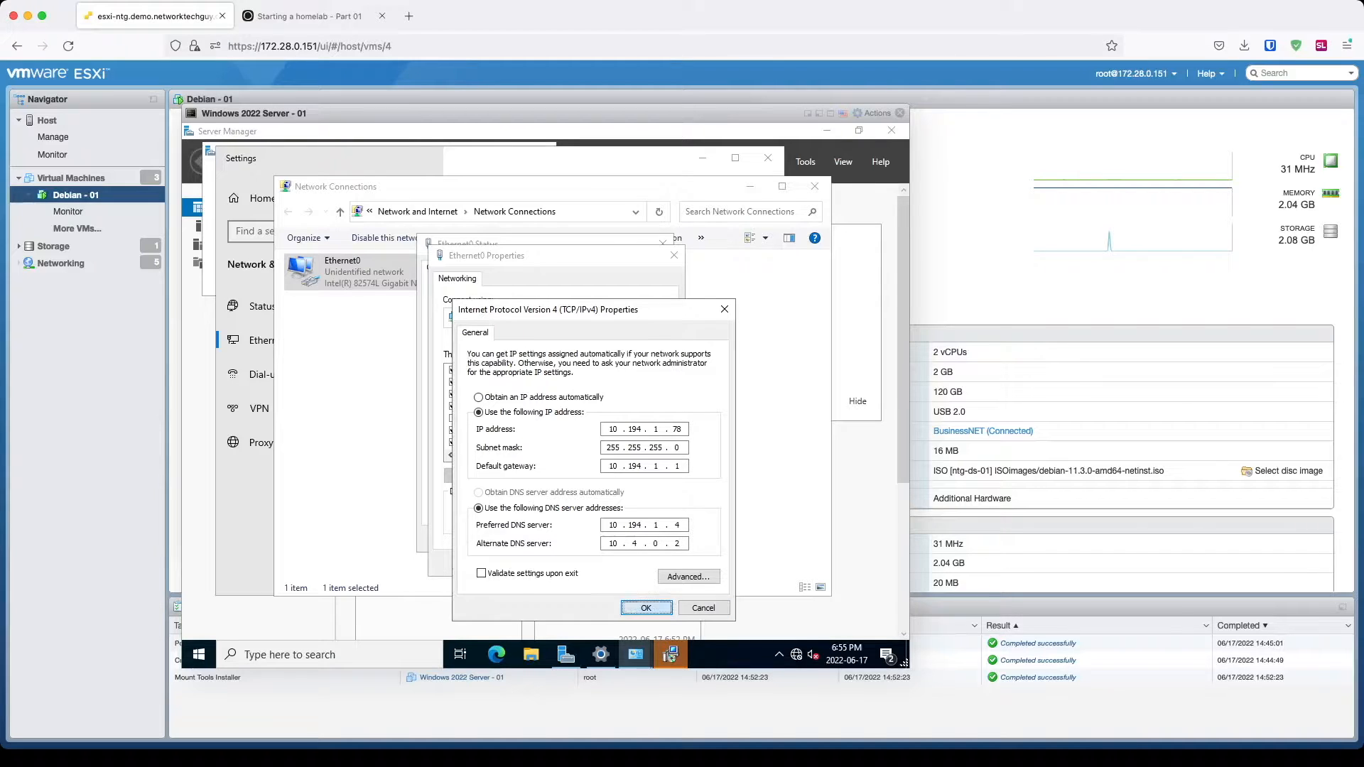
left_click(646, 607)
key("Return")
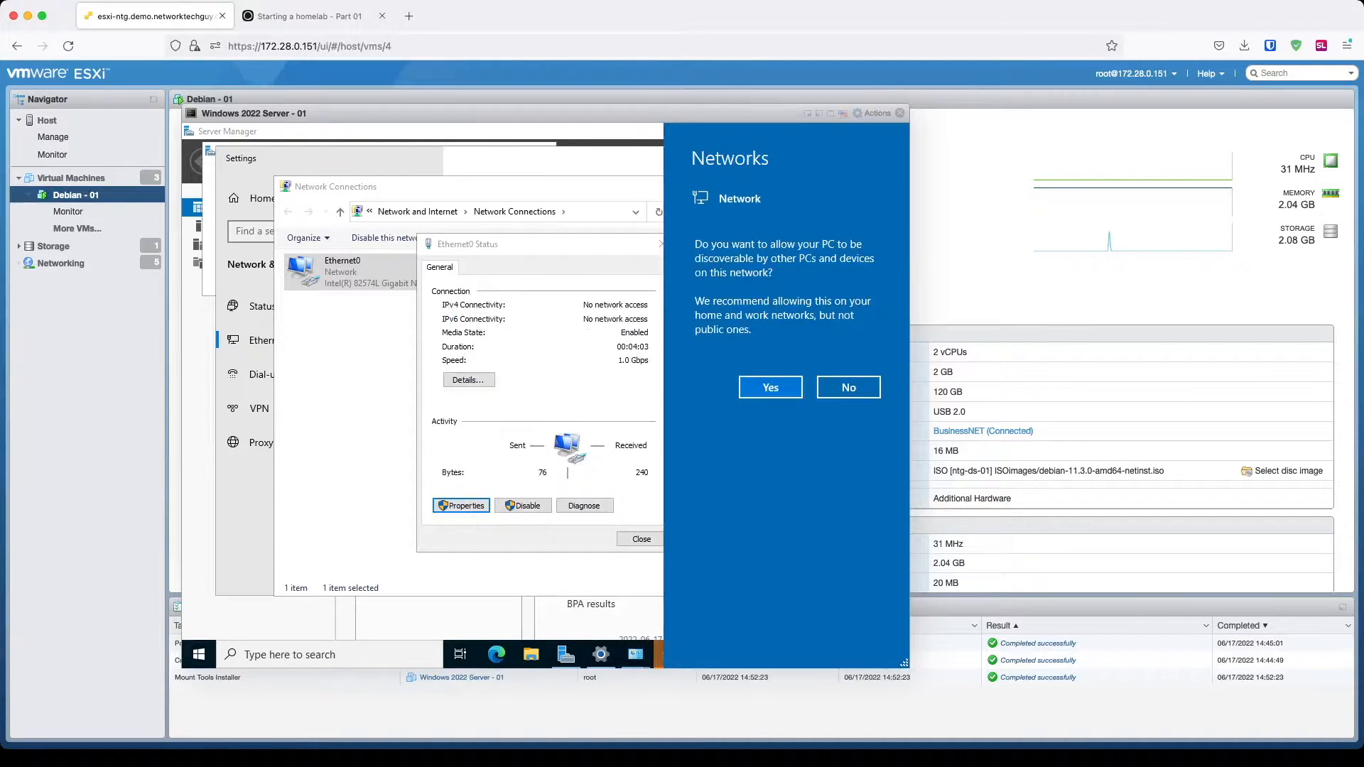
left_click(770, 387)
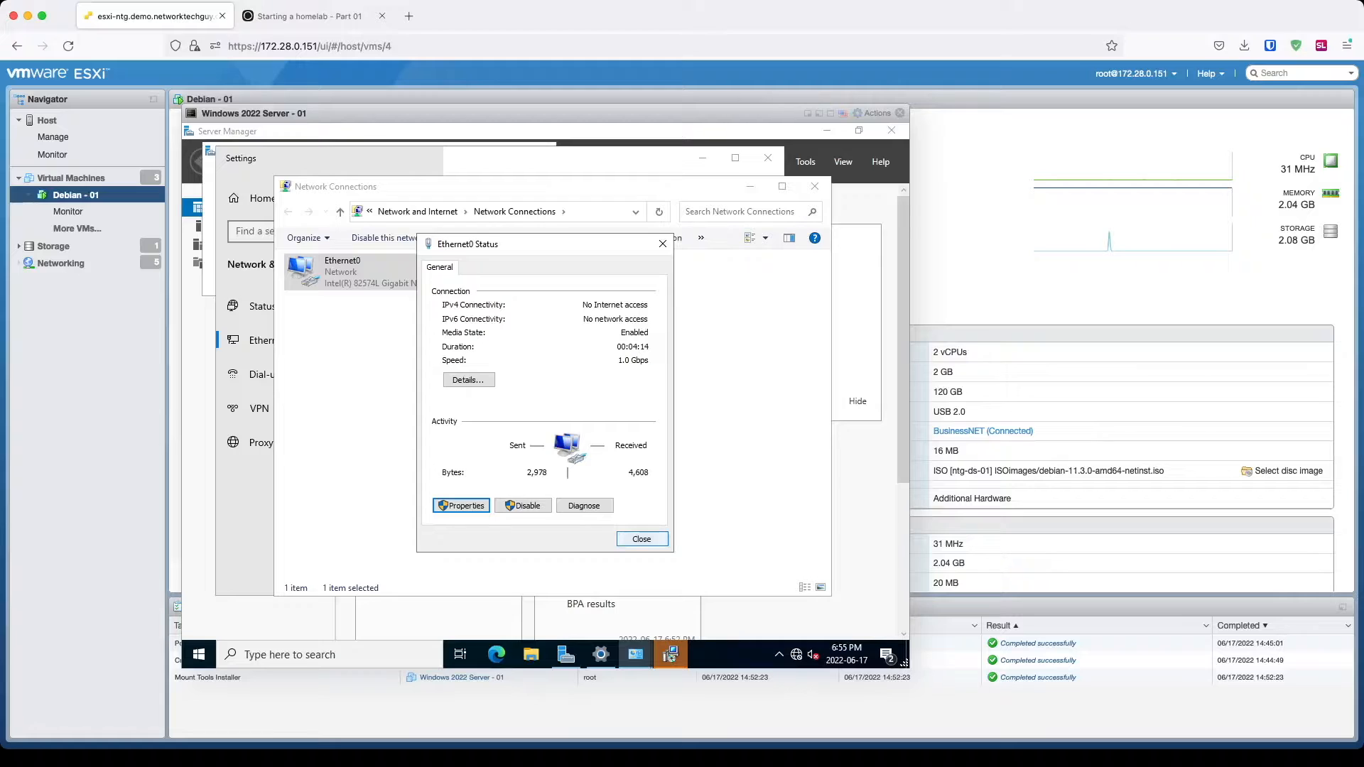
Step: Put away the Ethernet0 status and network windows, finish VMware Tools setup, and restart the VM
left_click(642, 539)
left_click(604, 462)
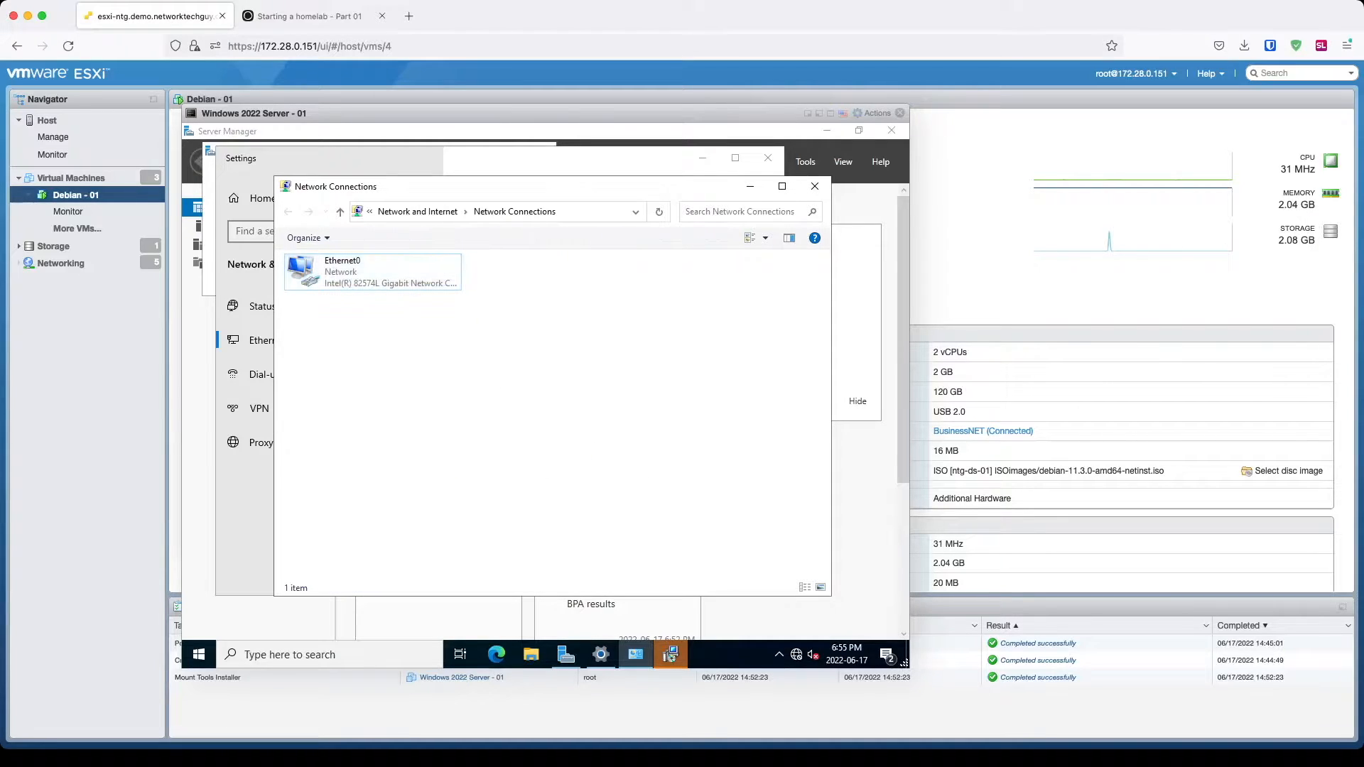
left_click(750, 186)
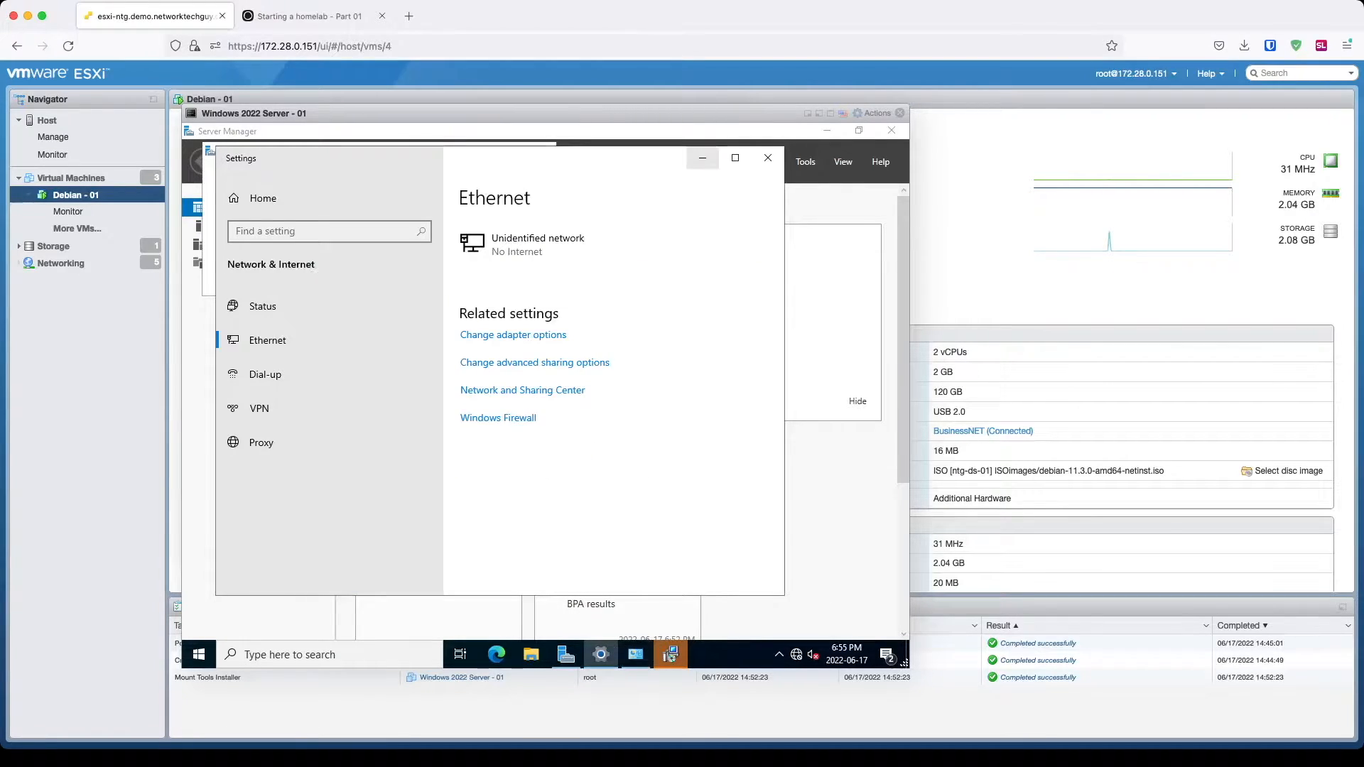
left_click(703, 158)
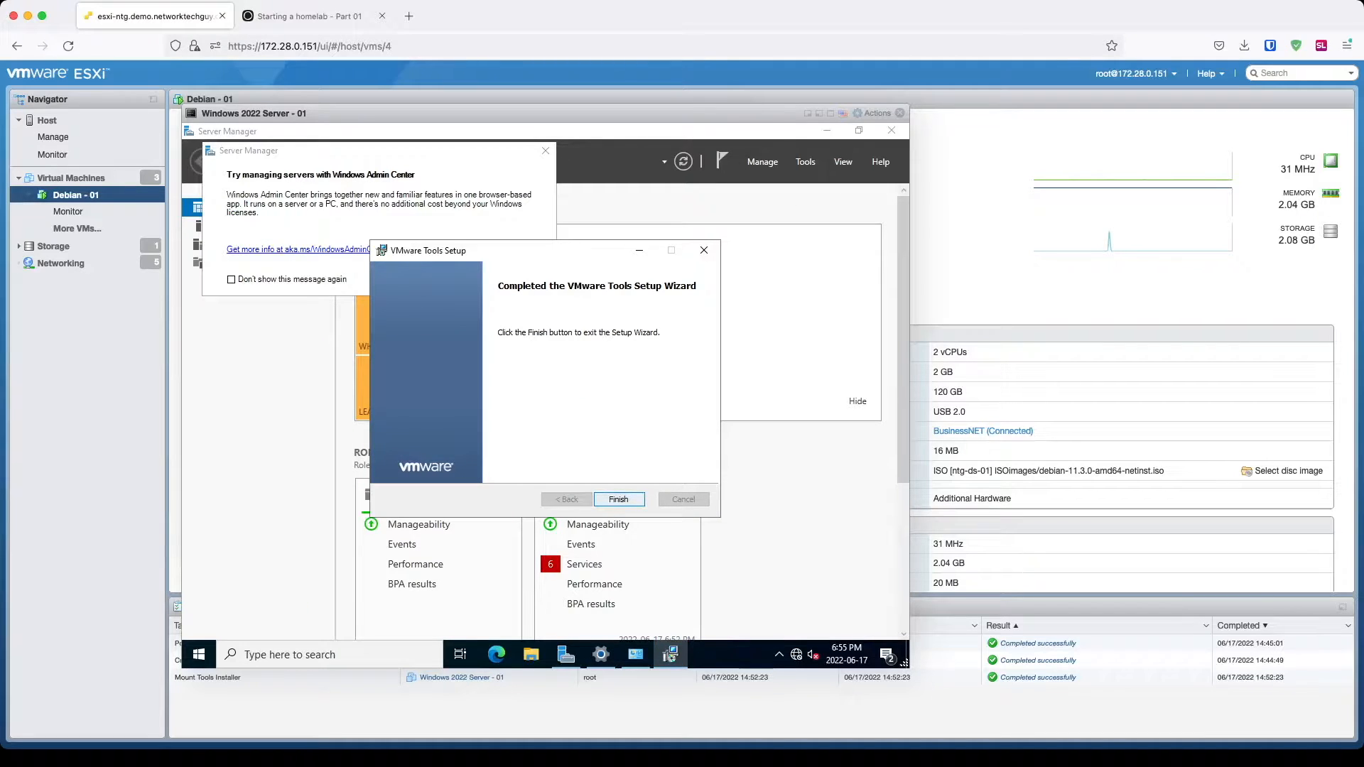
left_click(617, 499)
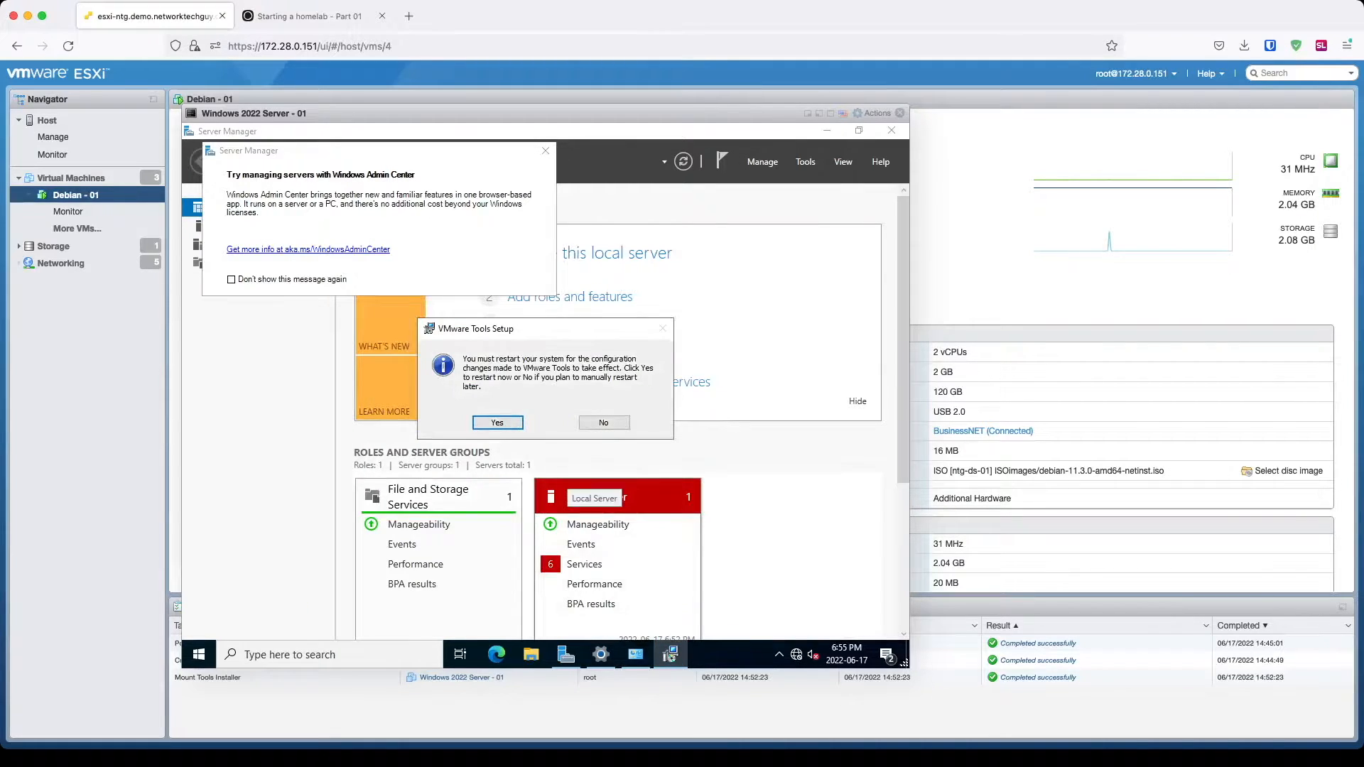
left_click(498, 423)
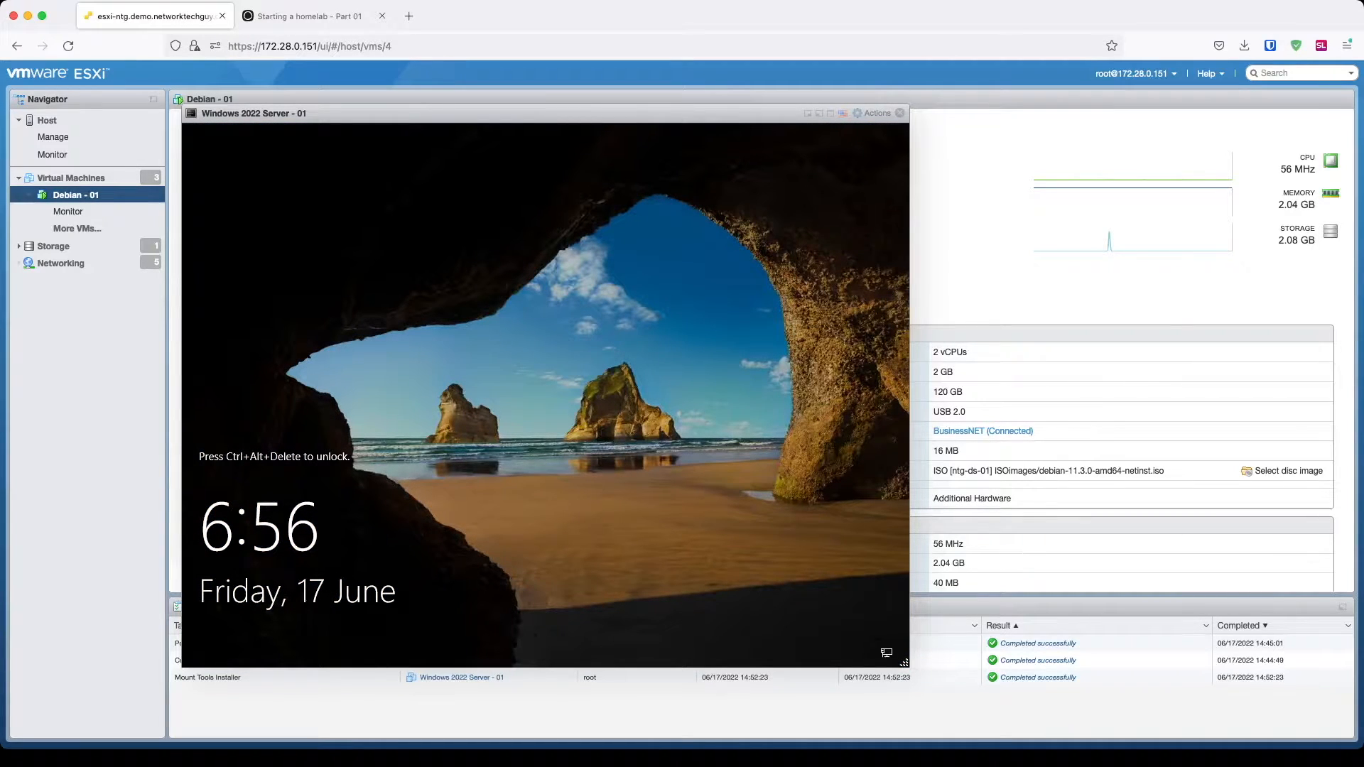
Step: Sign in to the VM as Administrator with the account password
key("ctrl+alt+Delete")
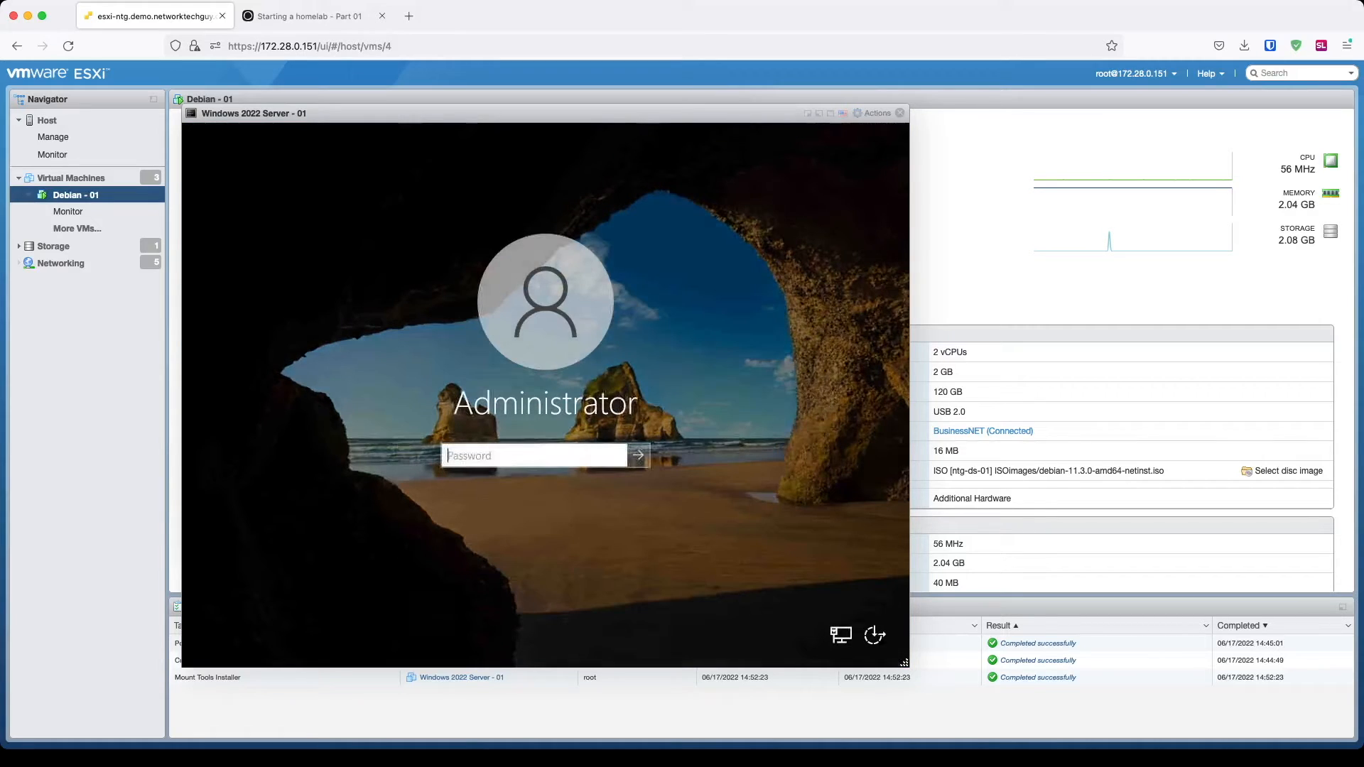
type("********")
key("Return")
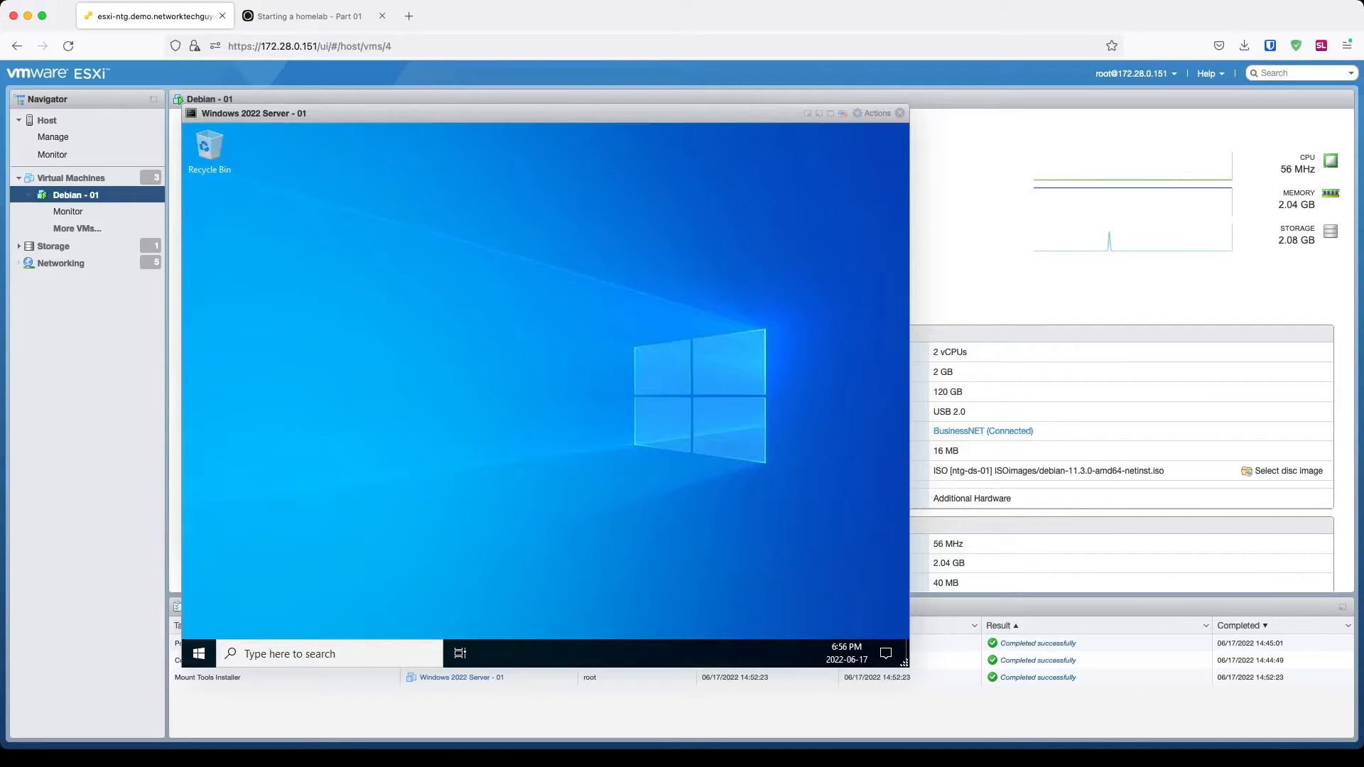
Step: Check the available display resolutions, then close Settings and the Admin Center popup, and minimize Server Manager
right_click(642, 198)
left_click(695, 318)
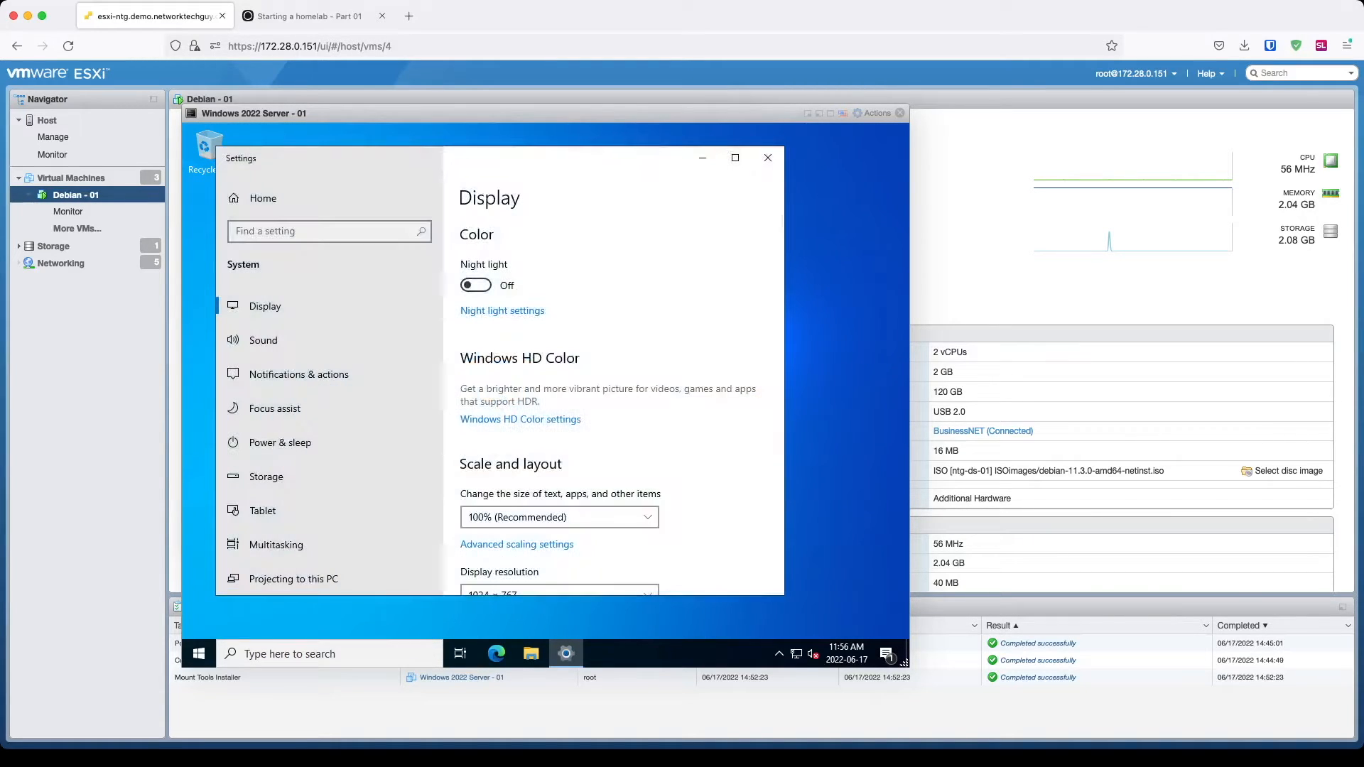
scroll(621, 407, "down", 1)
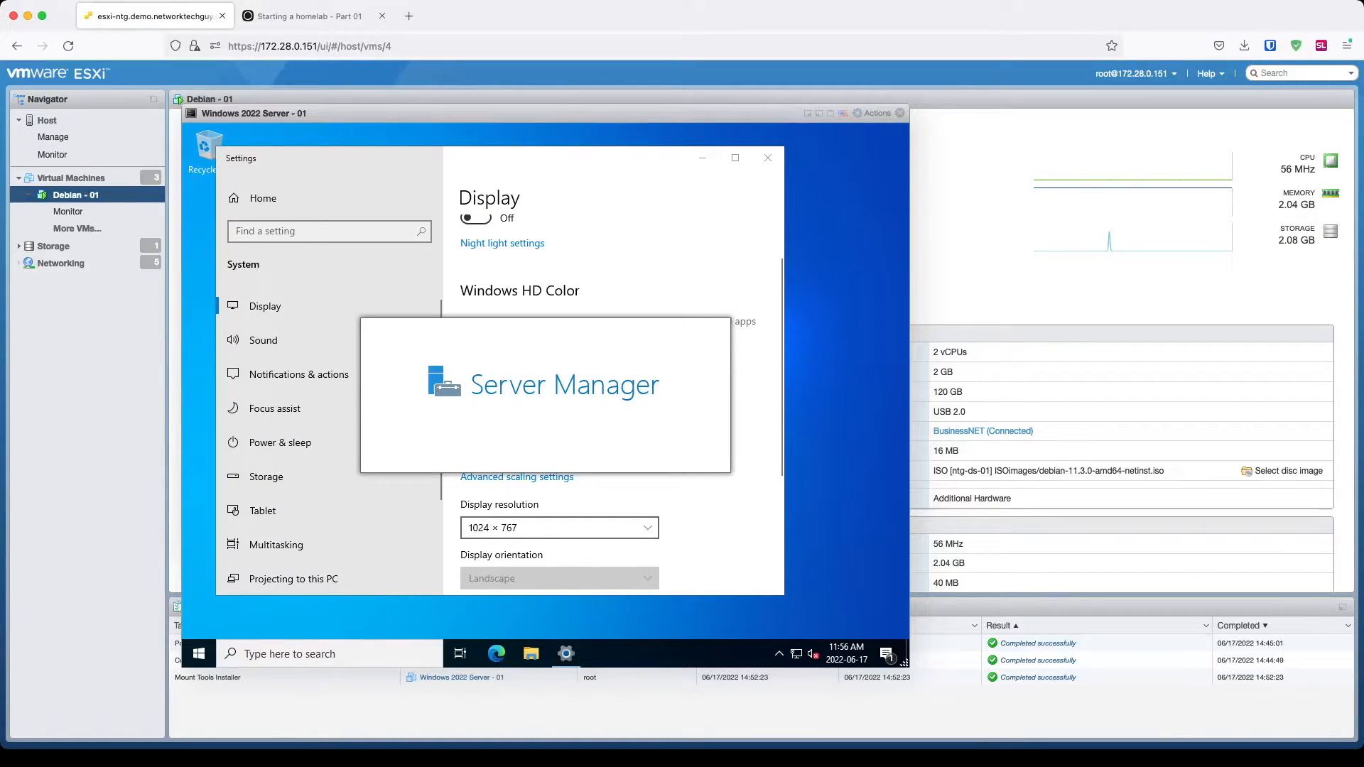
left_click(560, 528)
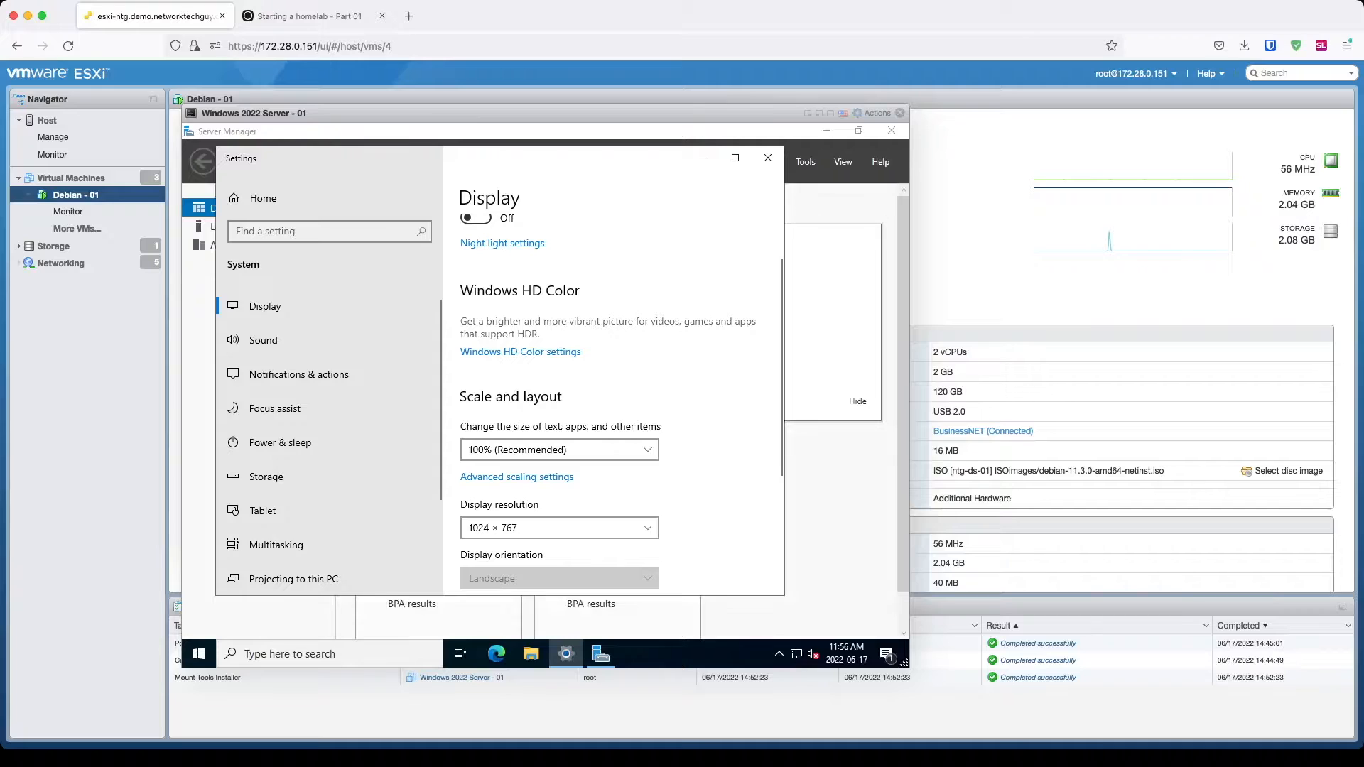
left_click(767, 157)
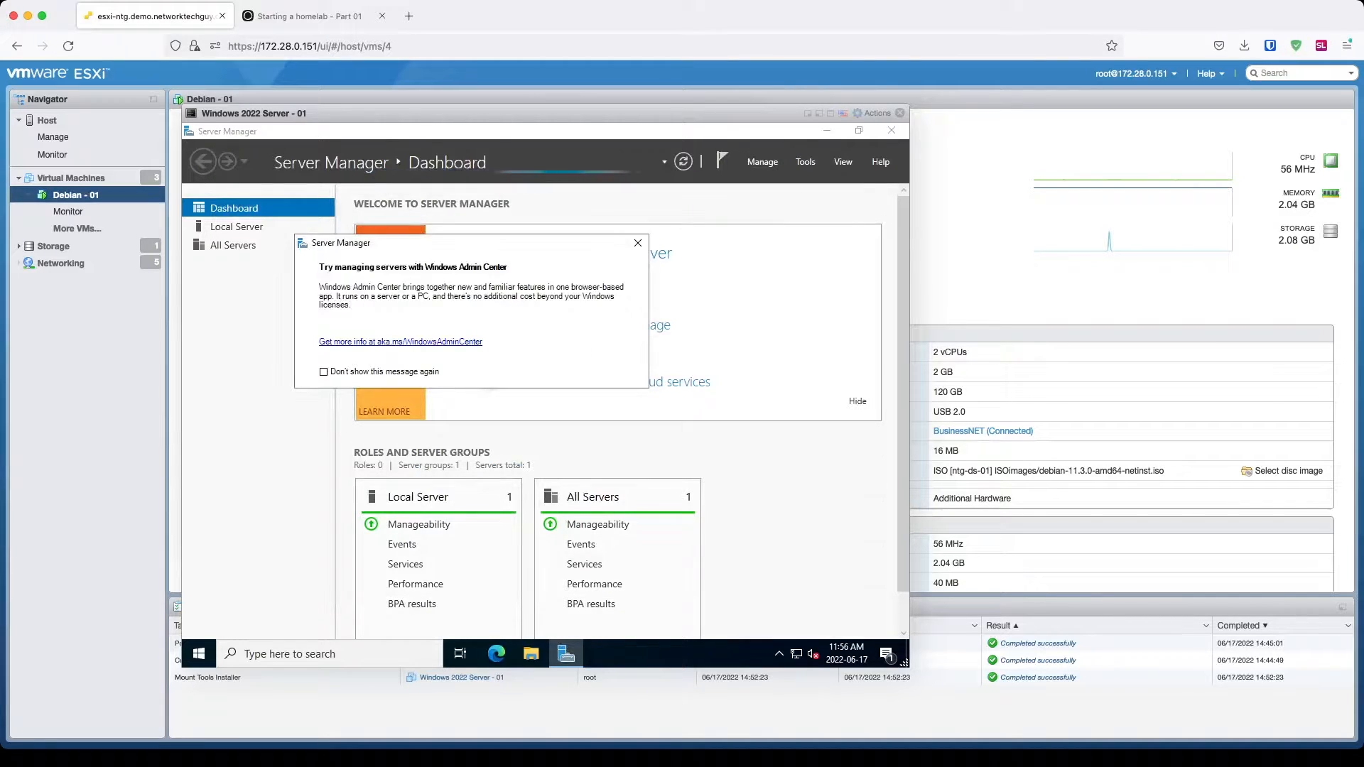
left_click(637, 242)
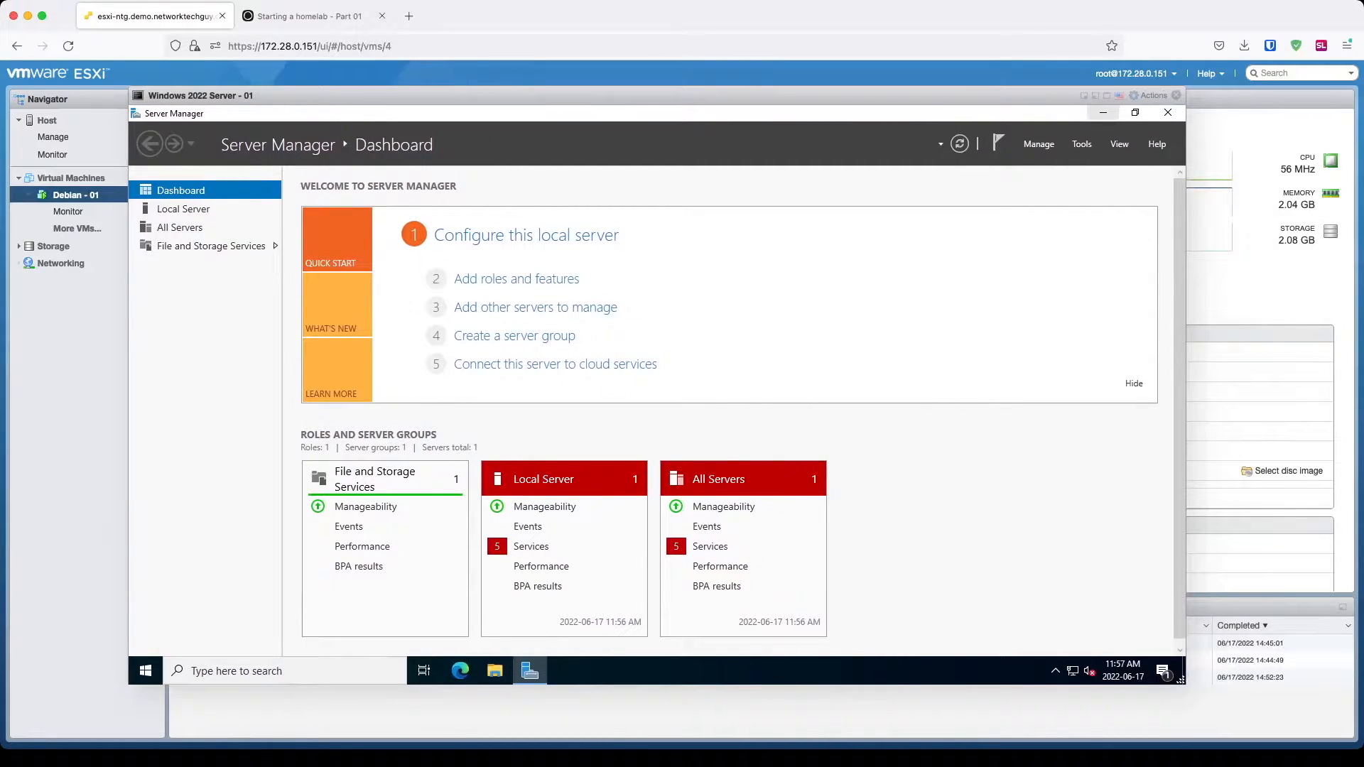
left_click(1102, 112)
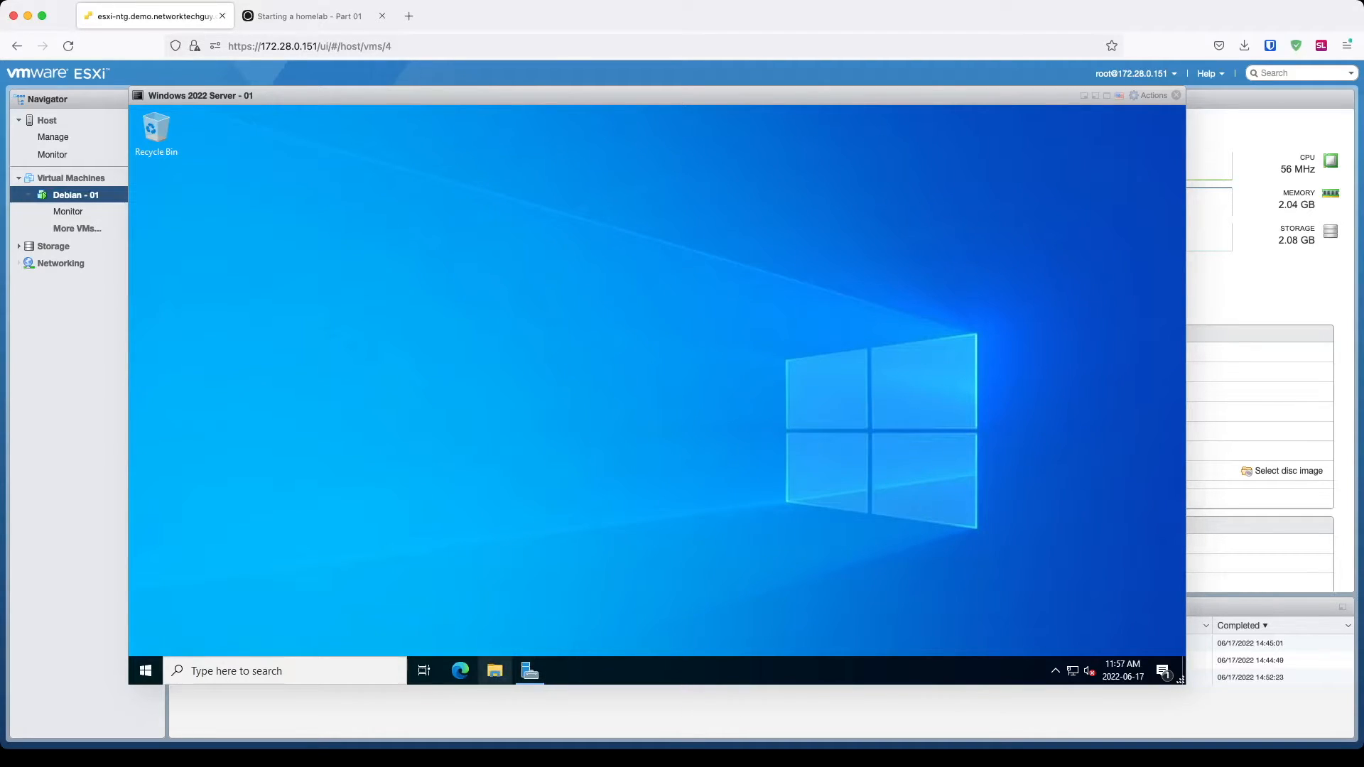
Step: Rename the PC to windows-server from This PC's properties
left_click(496, 671)
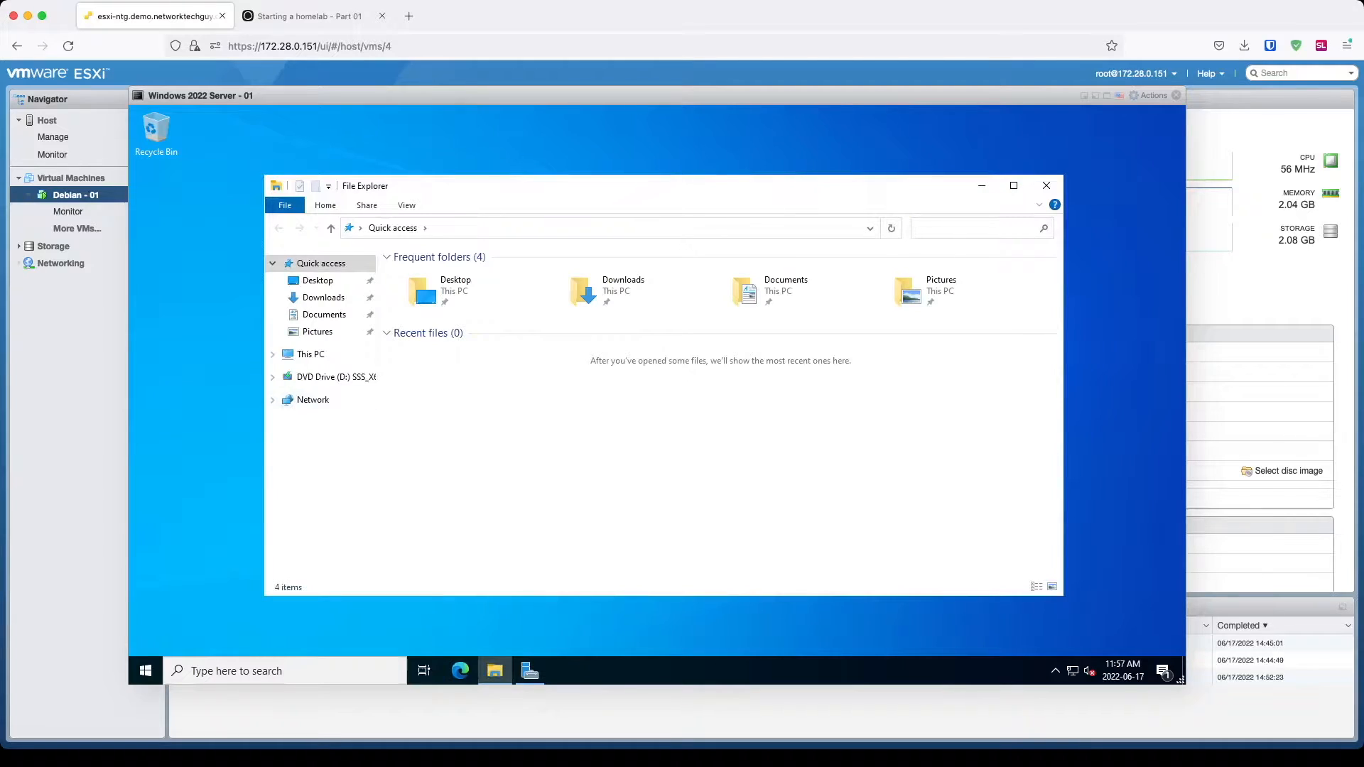
left_click(317, 354)
right_click(325, 354)
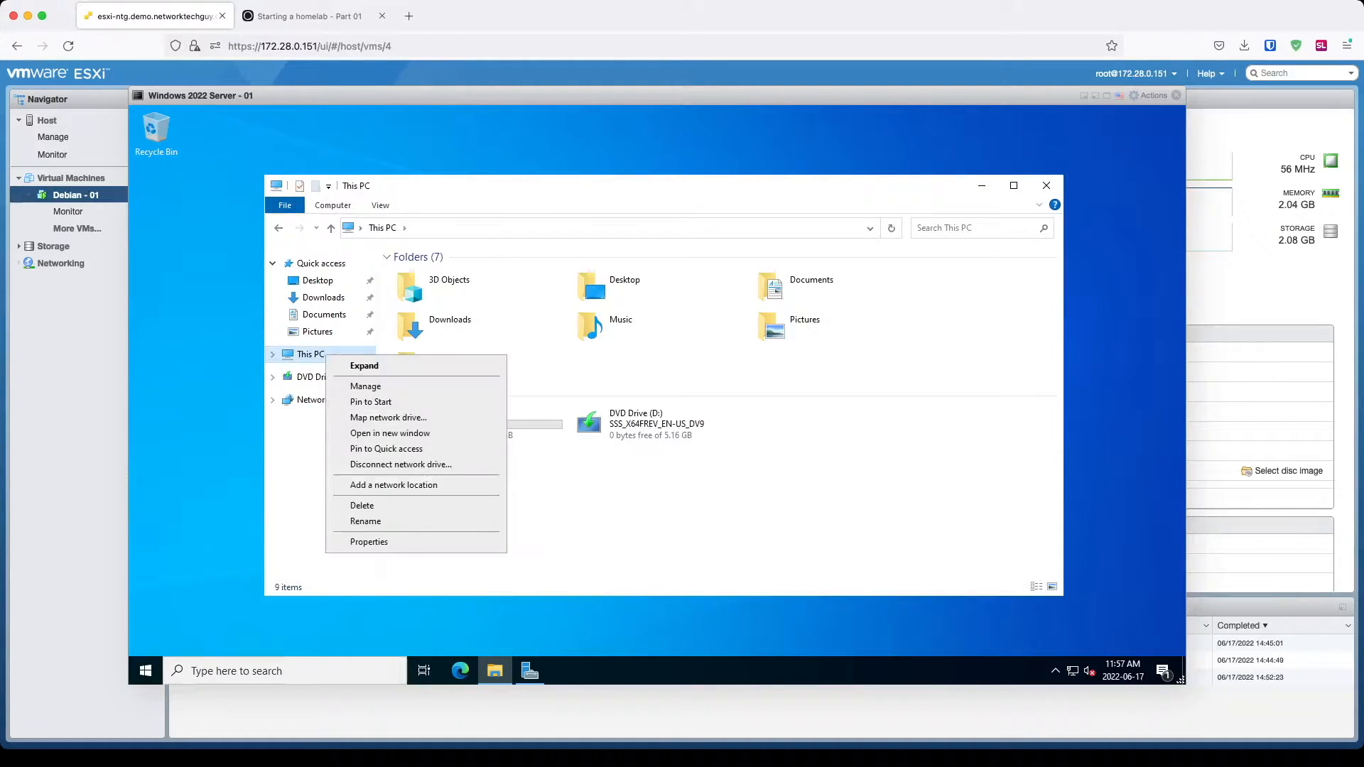
left_click(369, 541)
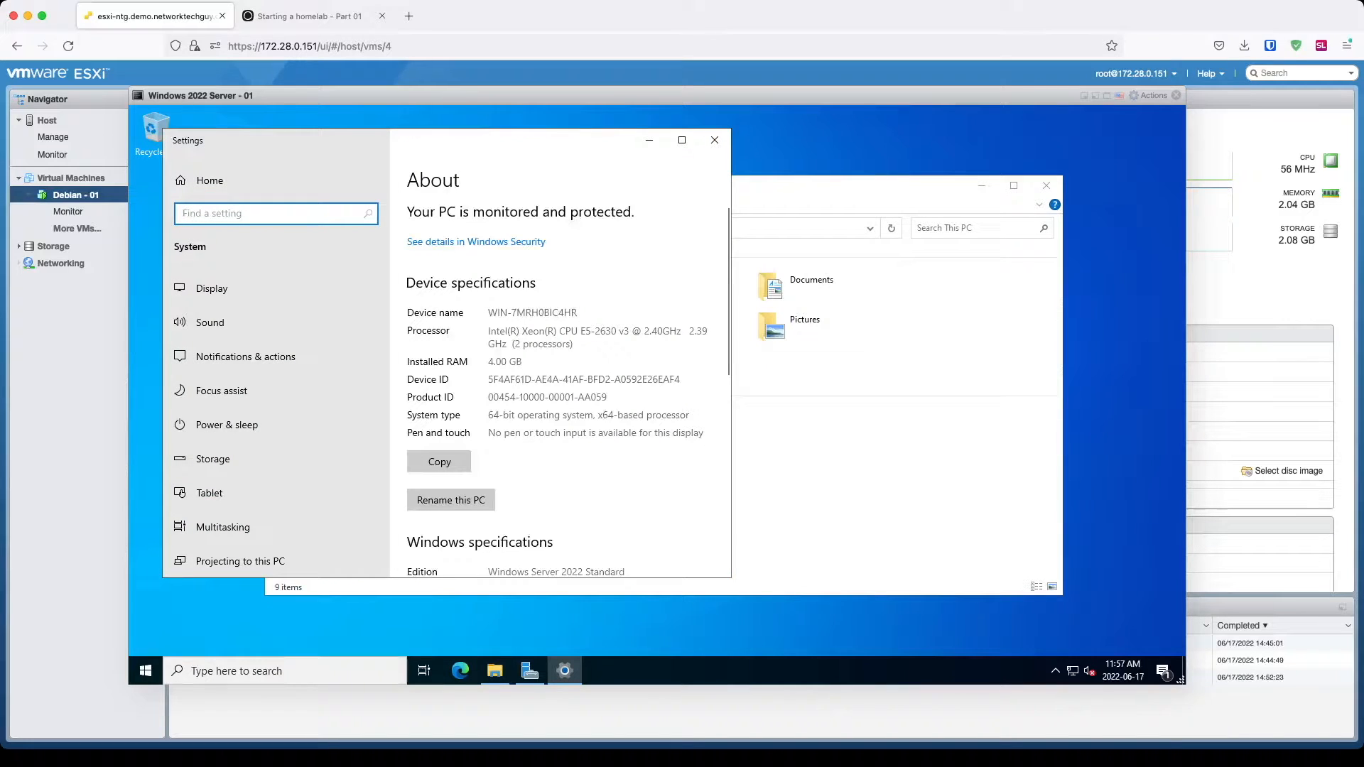
left_click(450, 501)
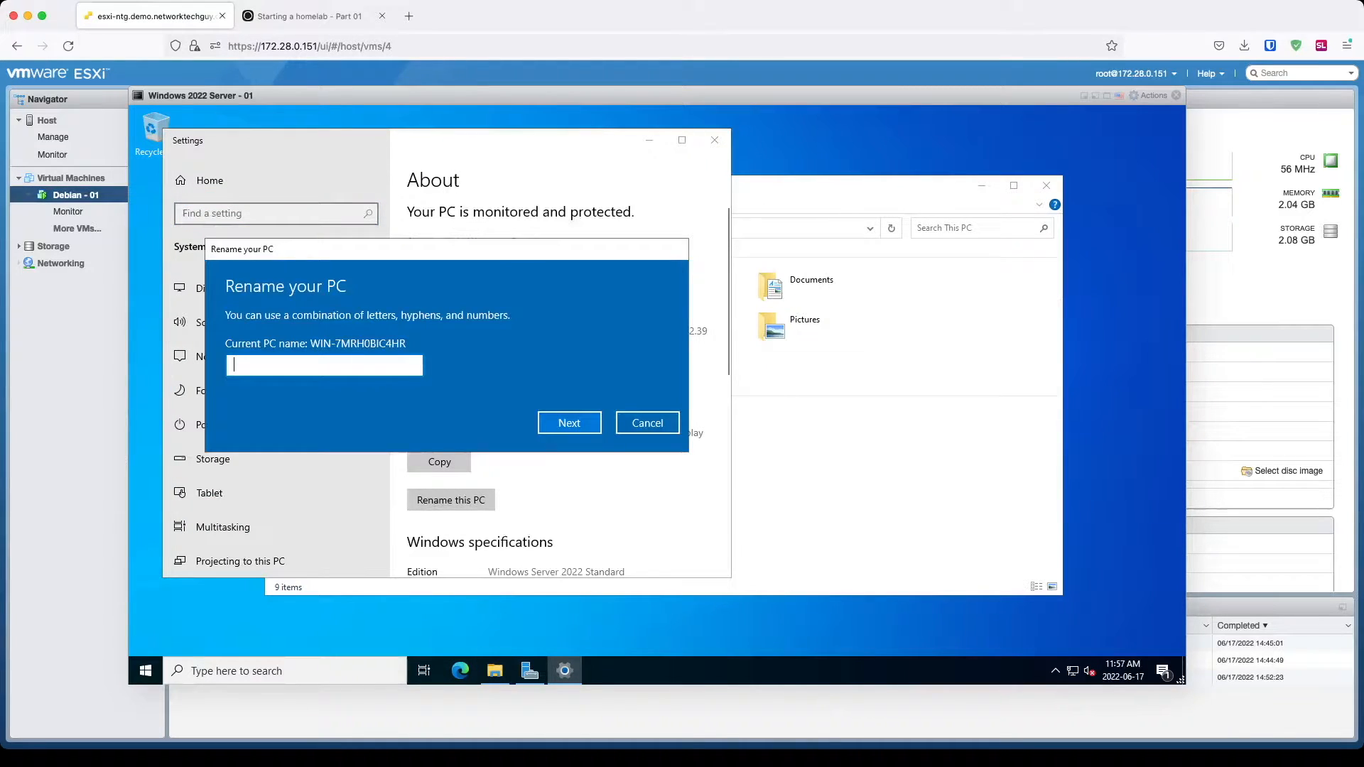
type("windows.-s")
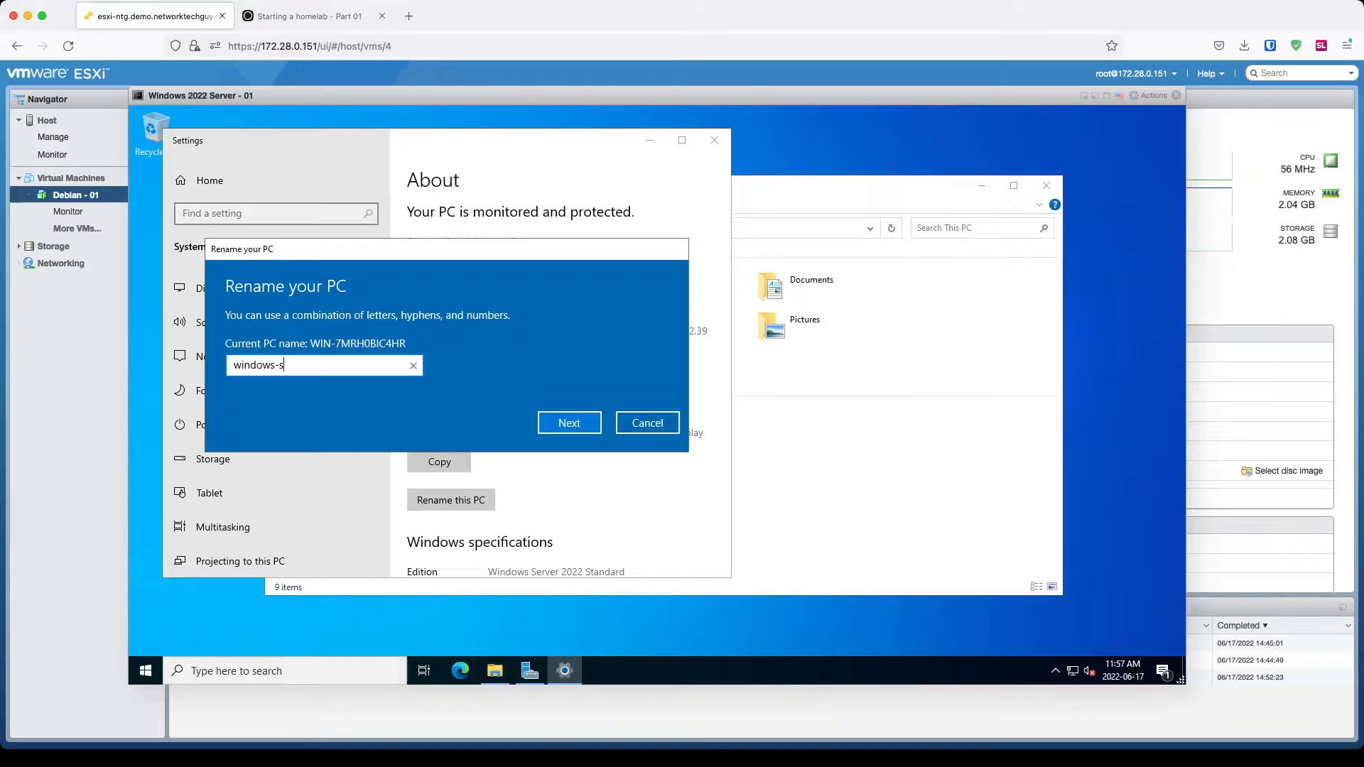
type("erver.demo.networktechguy.com")
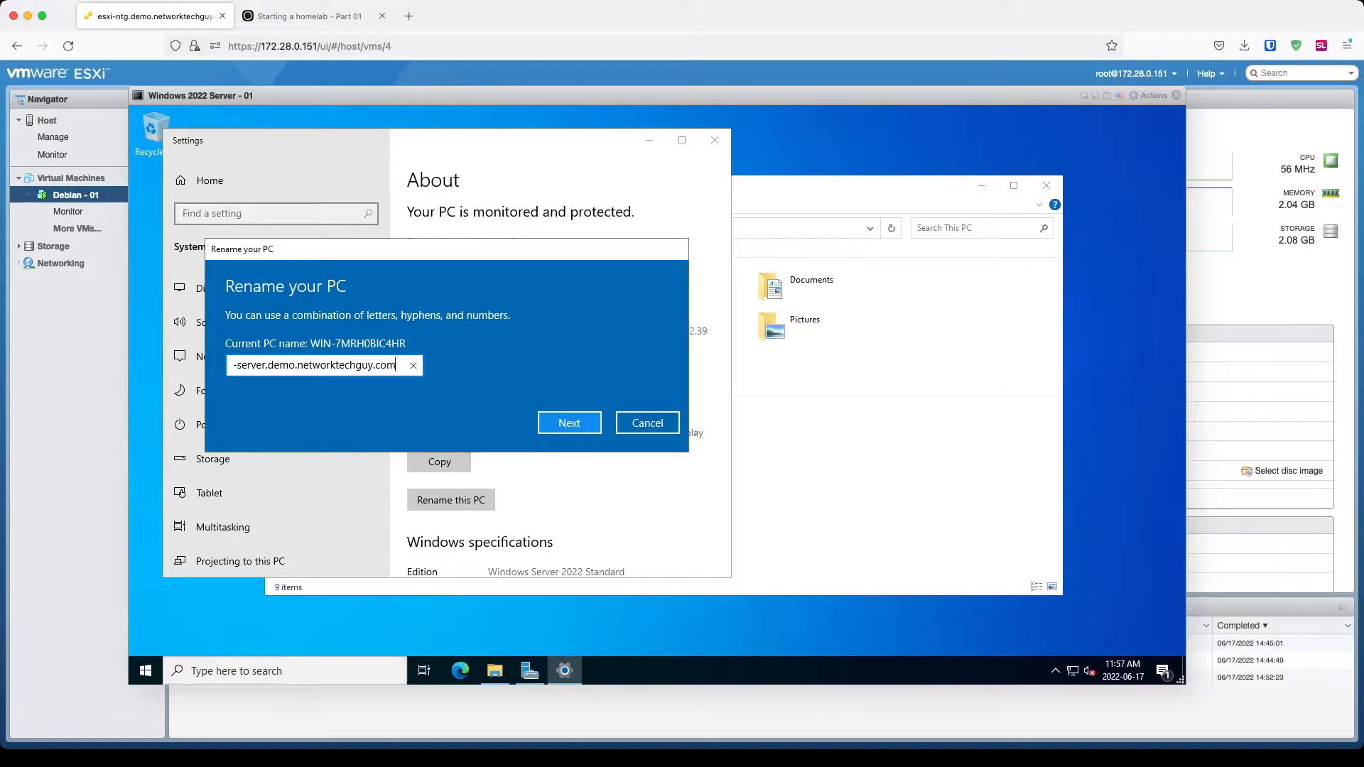
key("Return")
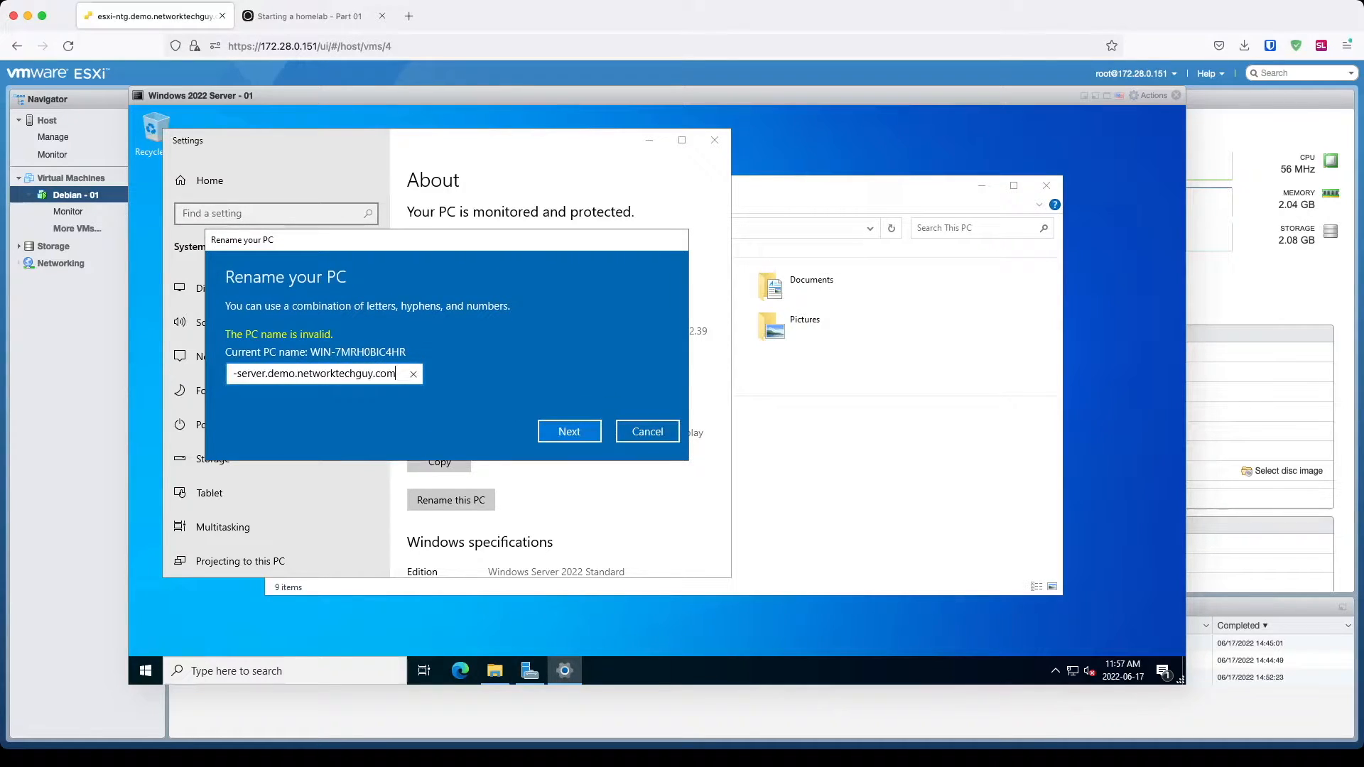
key("shift+End")
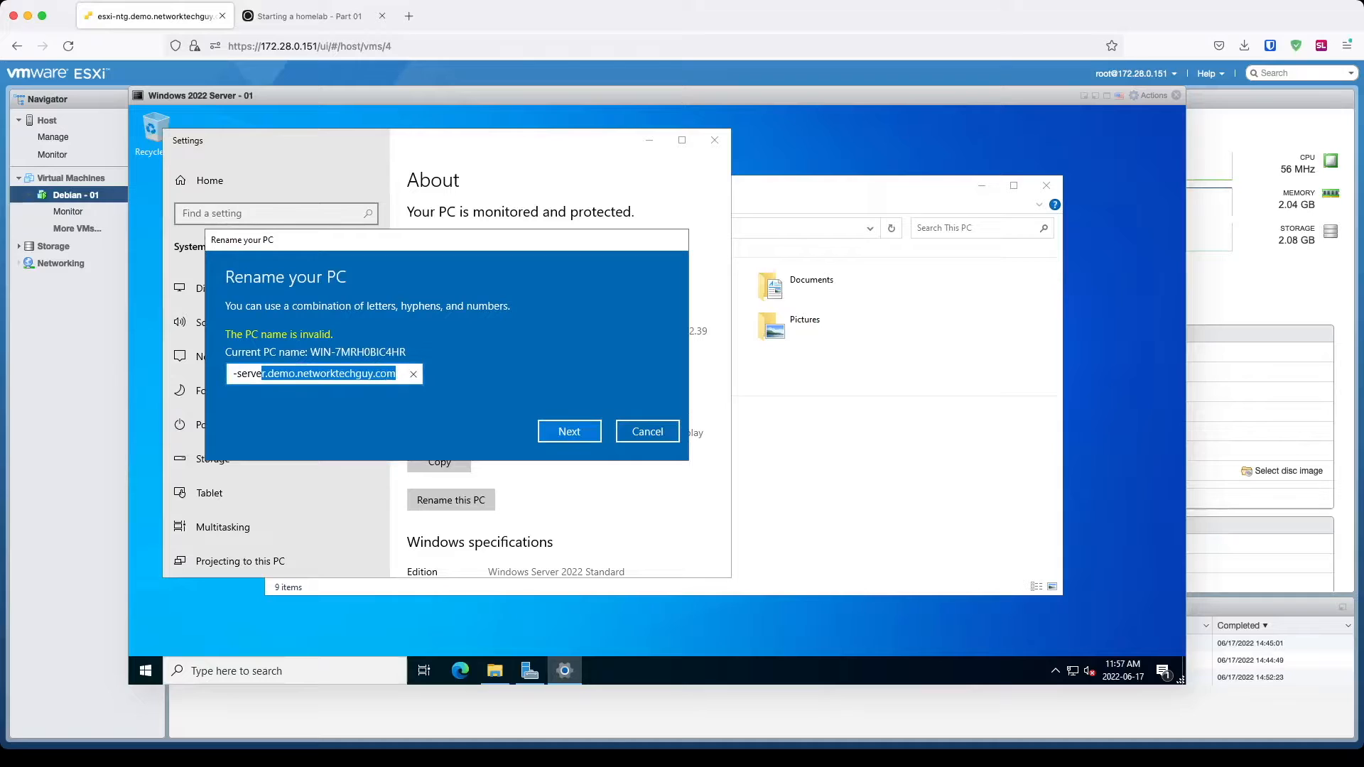
key("Delete")
key("Return")
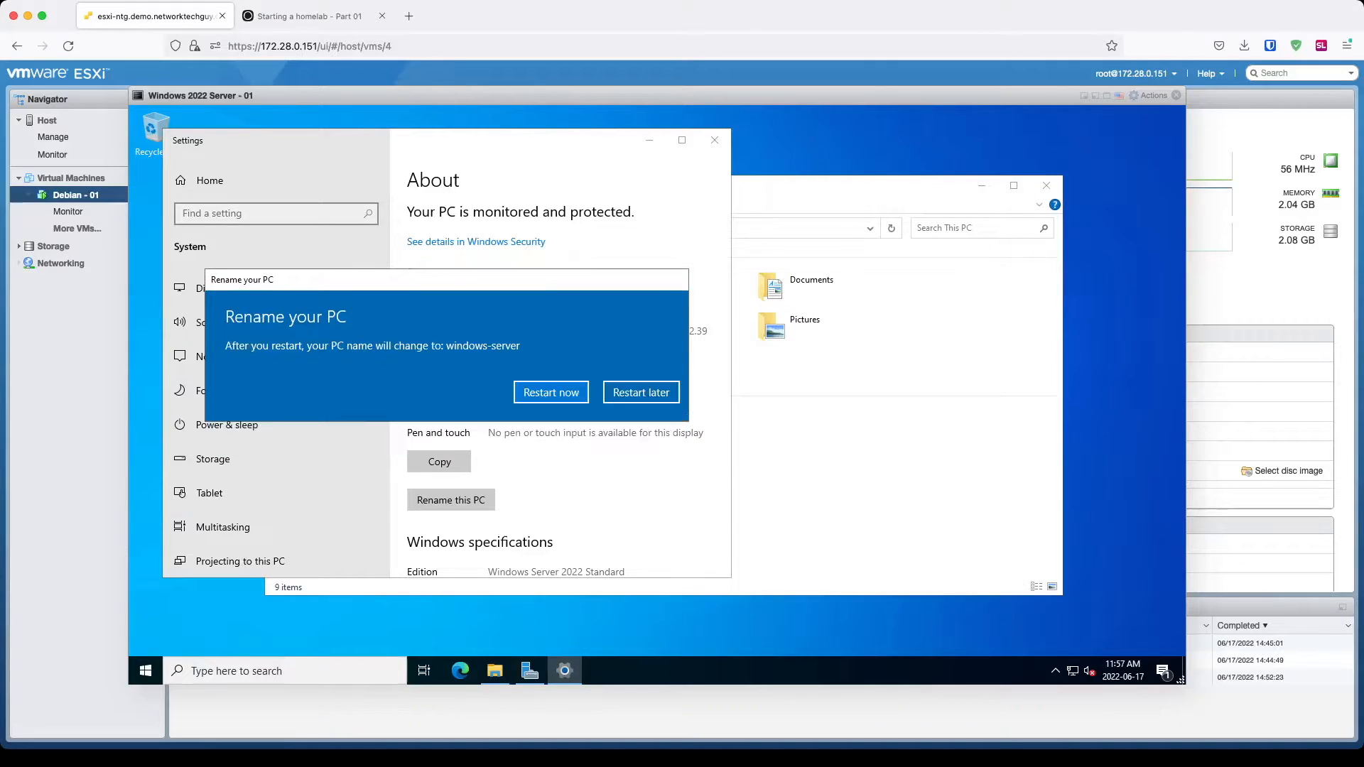
Step: Restart now with shutdown reason Other (Planned)
left_click(551, 392)
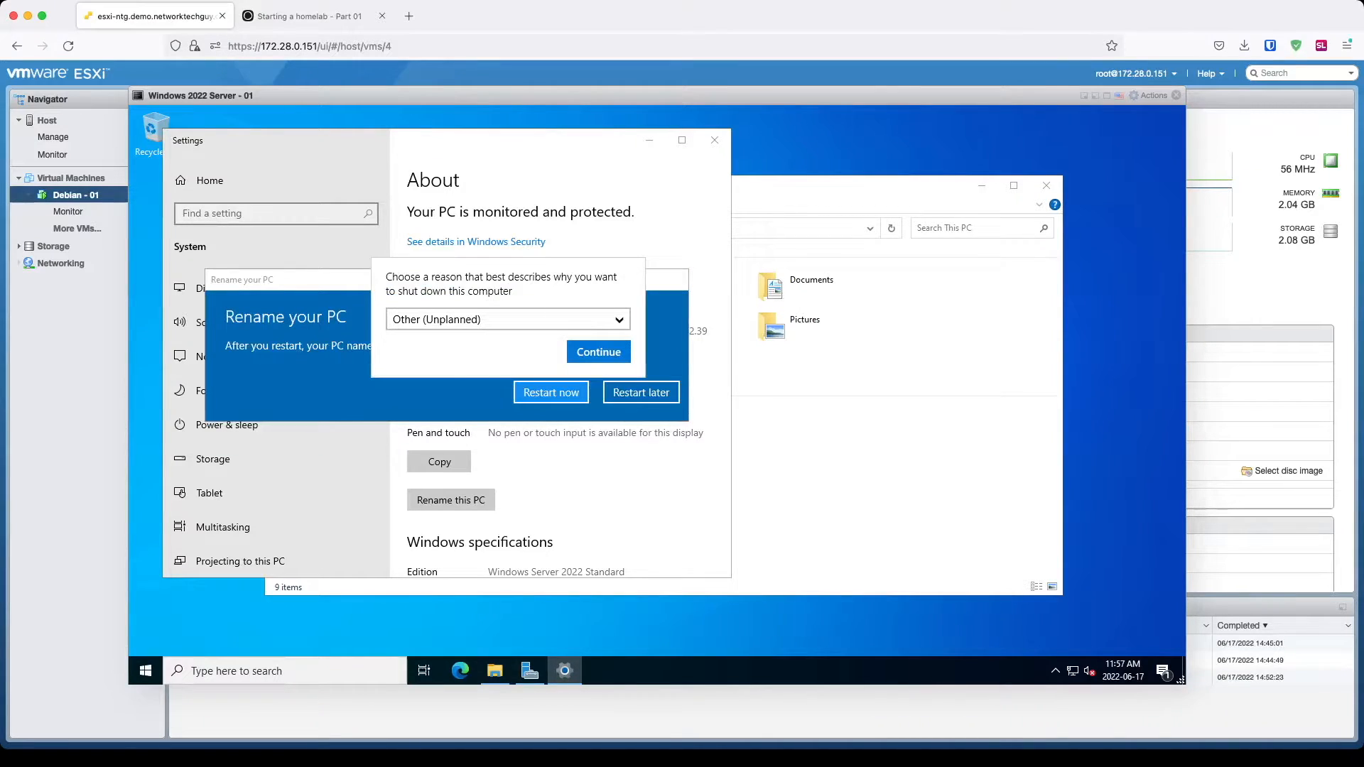
left_click(552, 320)
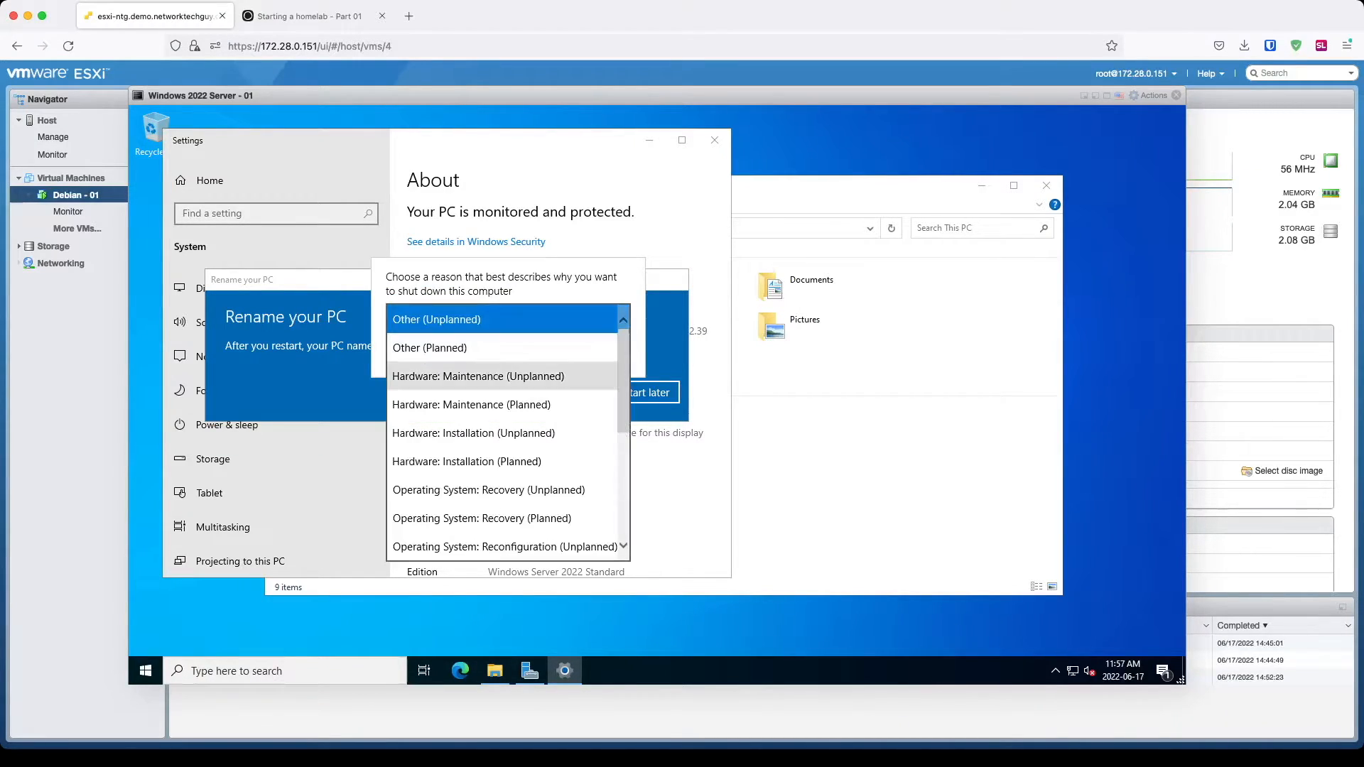
left_click(501, 348)
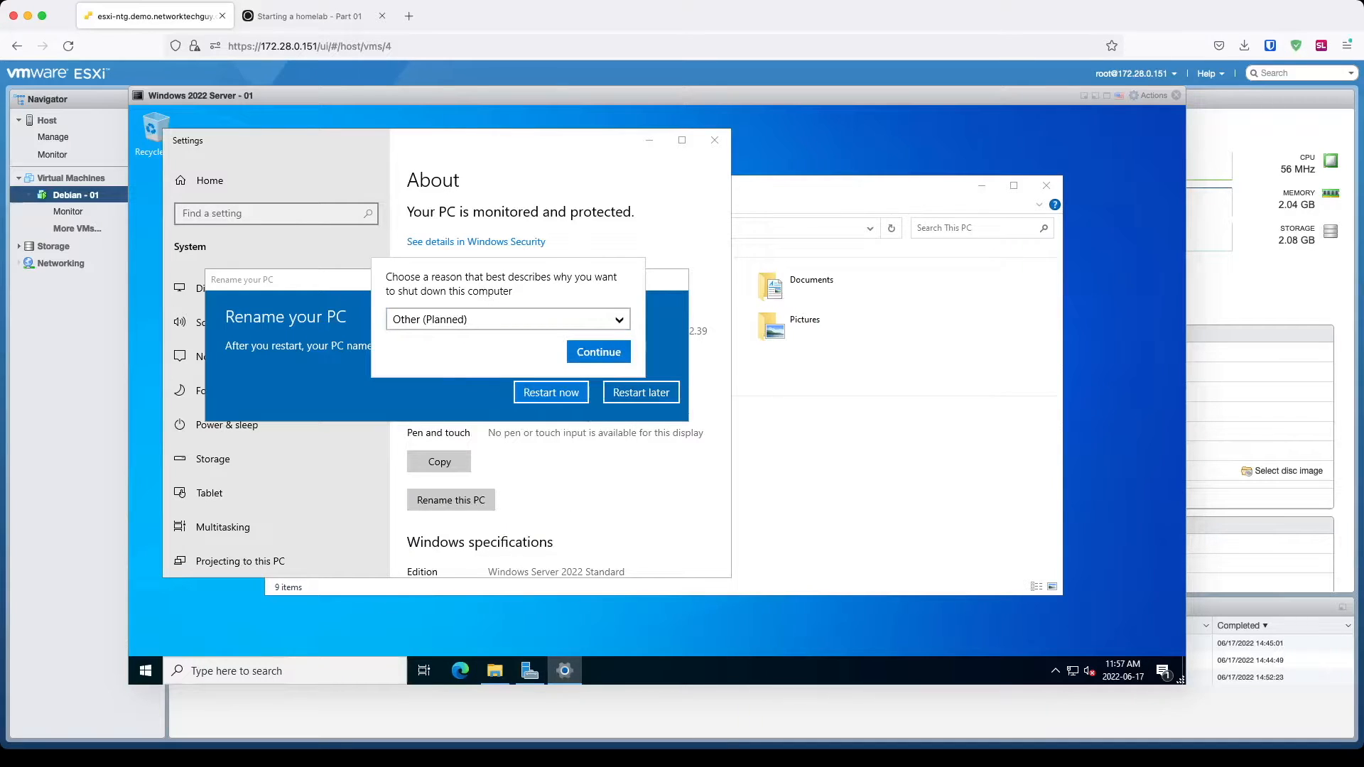
left_click(598, 351)
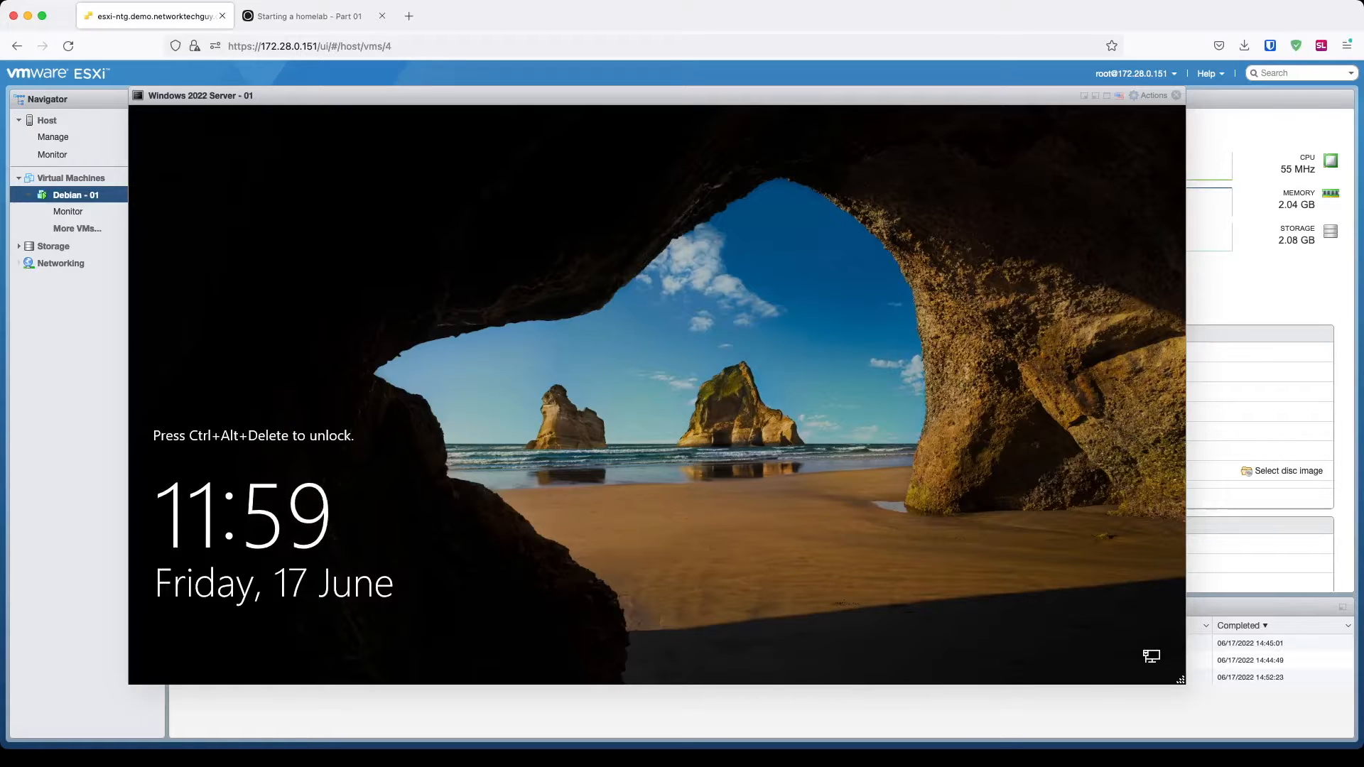
Step: Sign in to the renamed windows-server VM with the Administrator password
key("ctrl+alt+Delete")
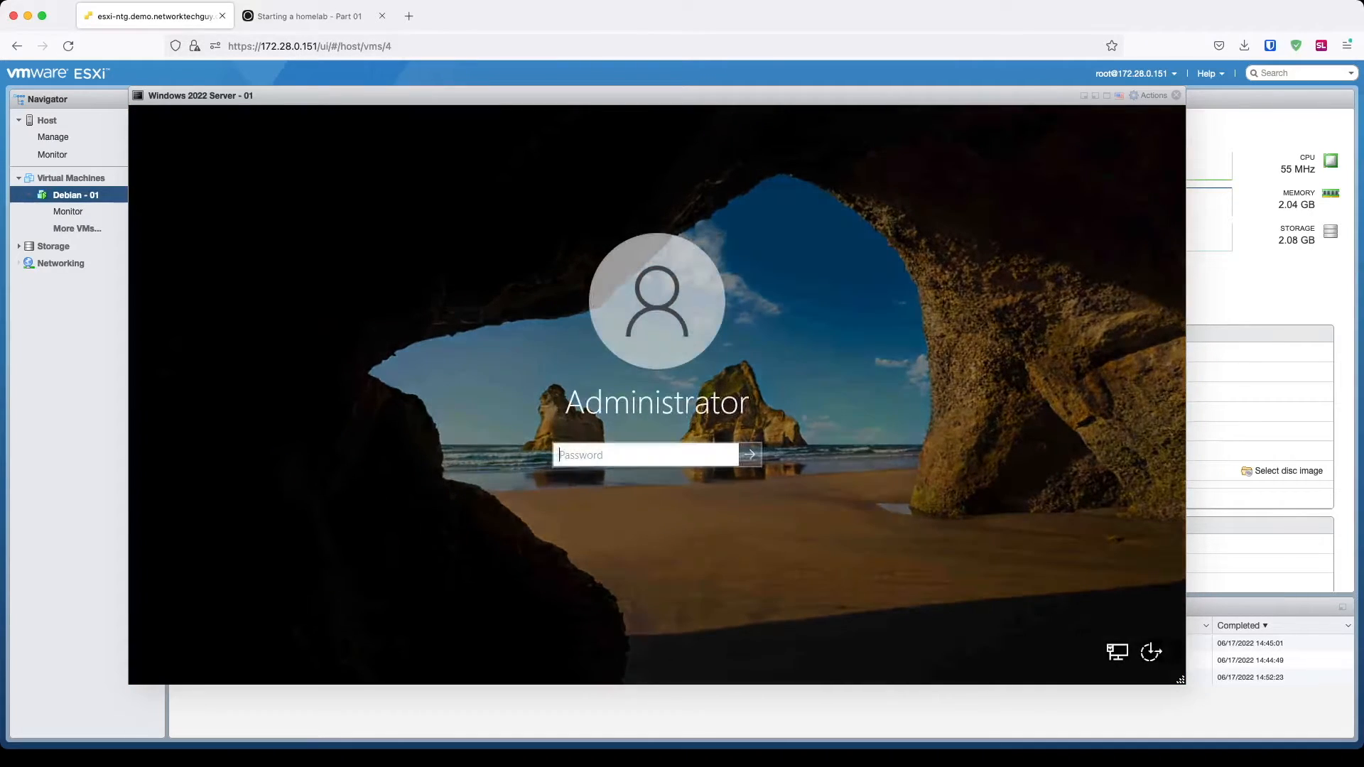
type("********")
key("Return")
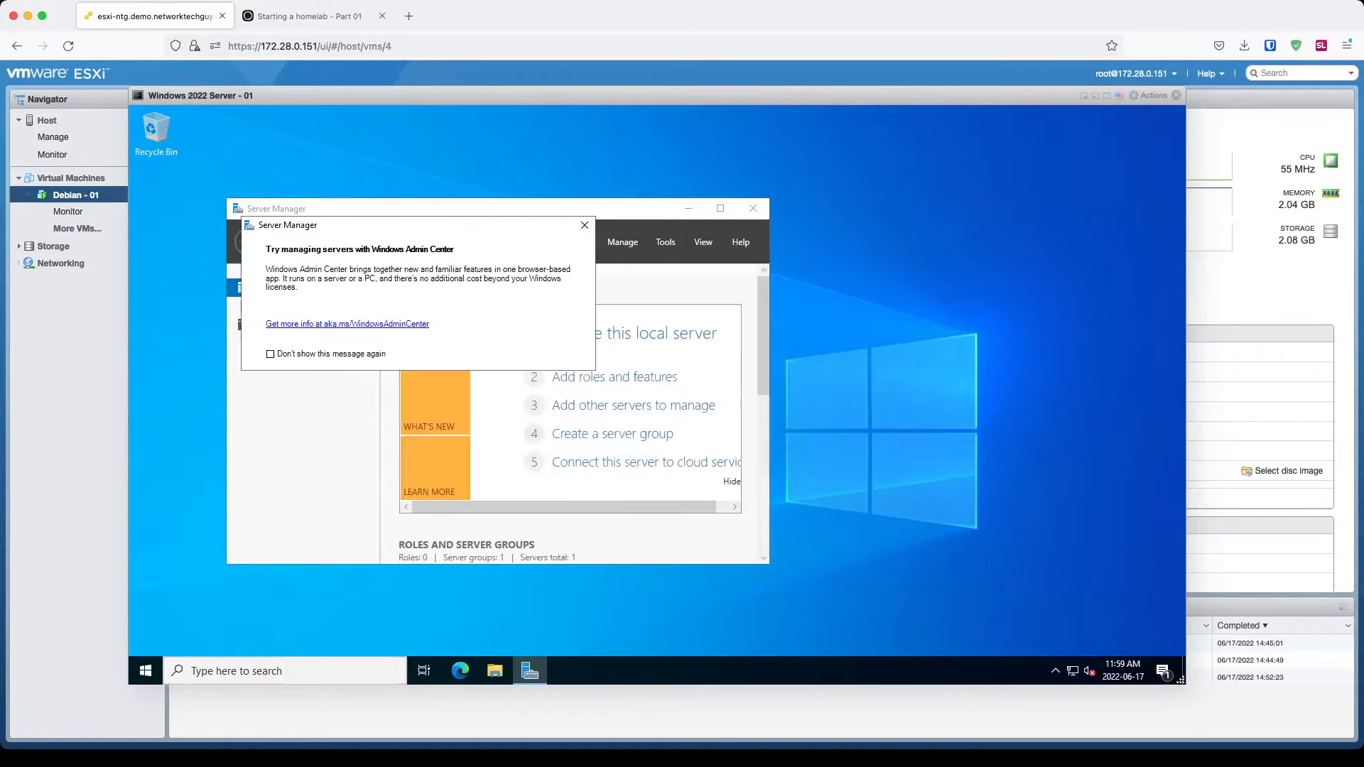
Step: Search for 'update' and open Windows Update maximized so it checks for updates
left_click(255, 671)
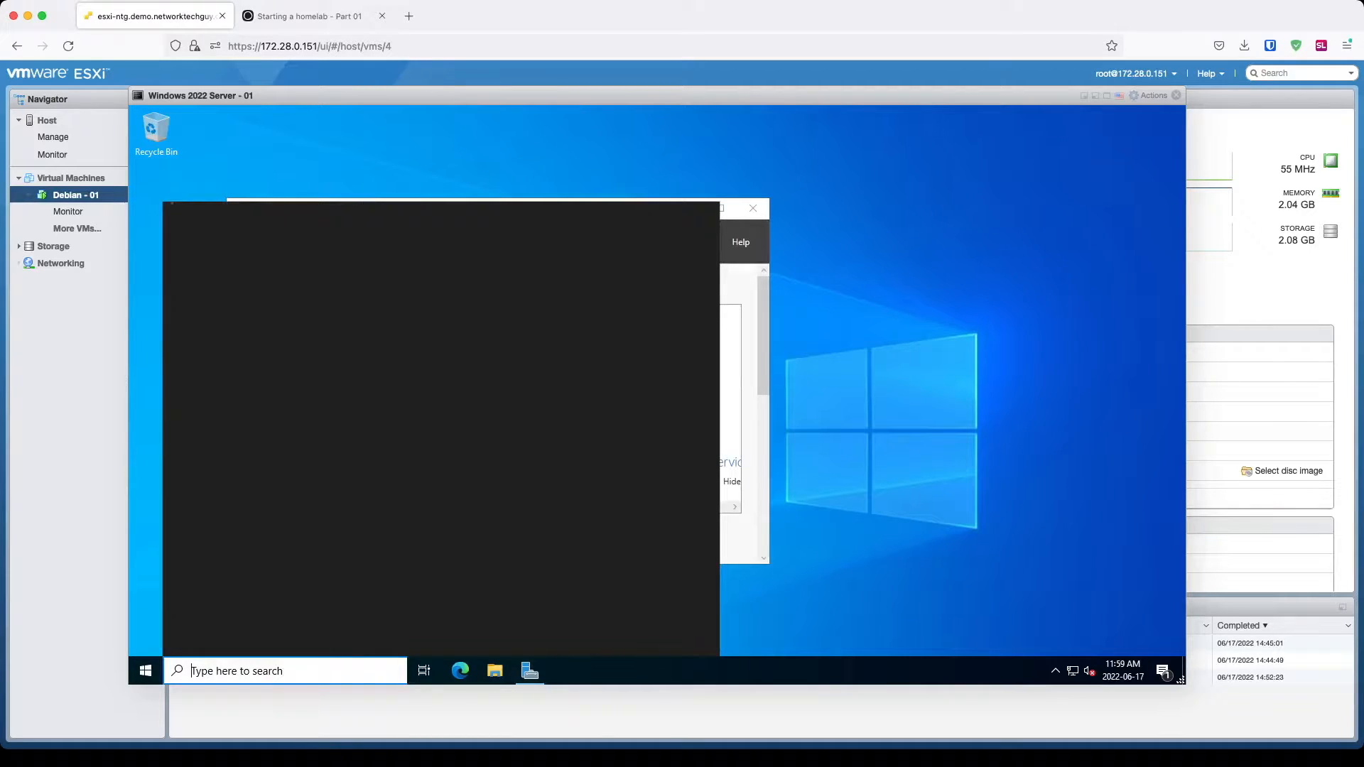
type("update")
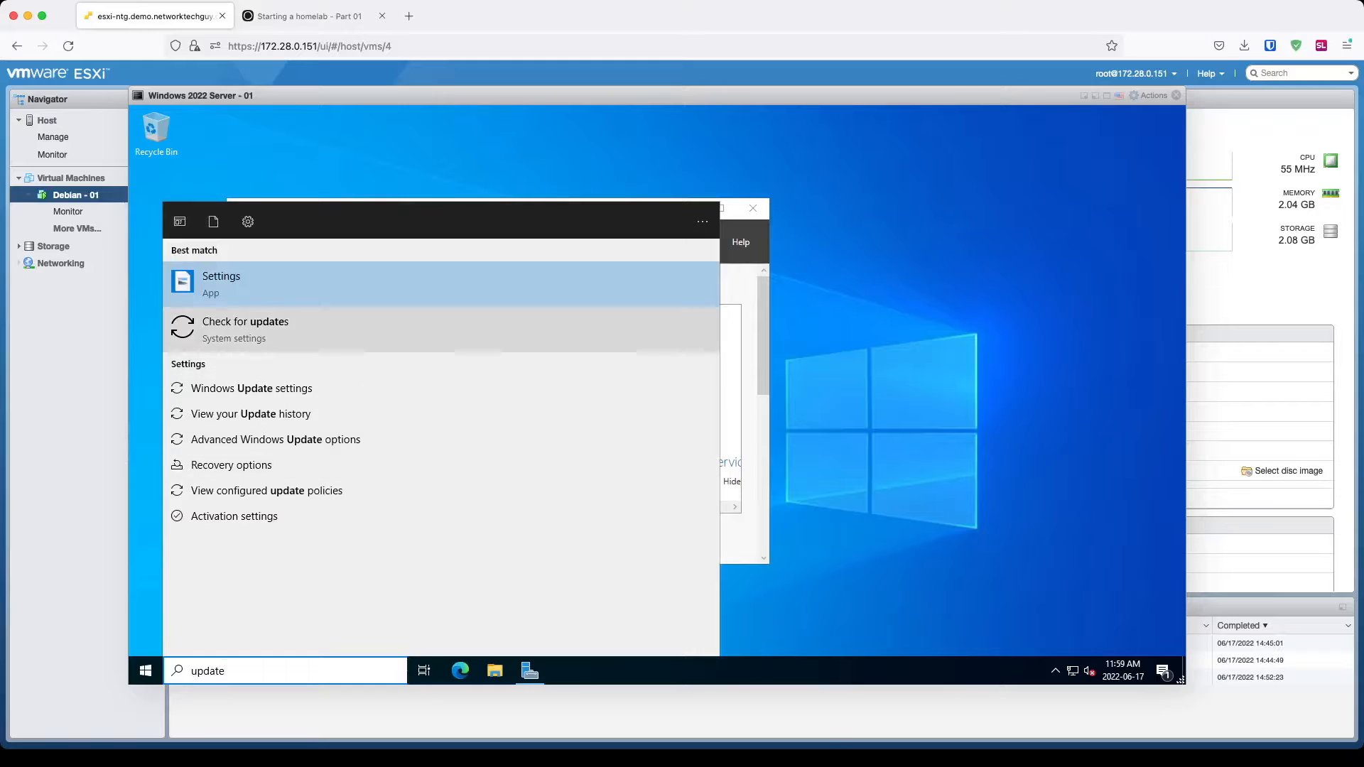
left_click(245, 327)
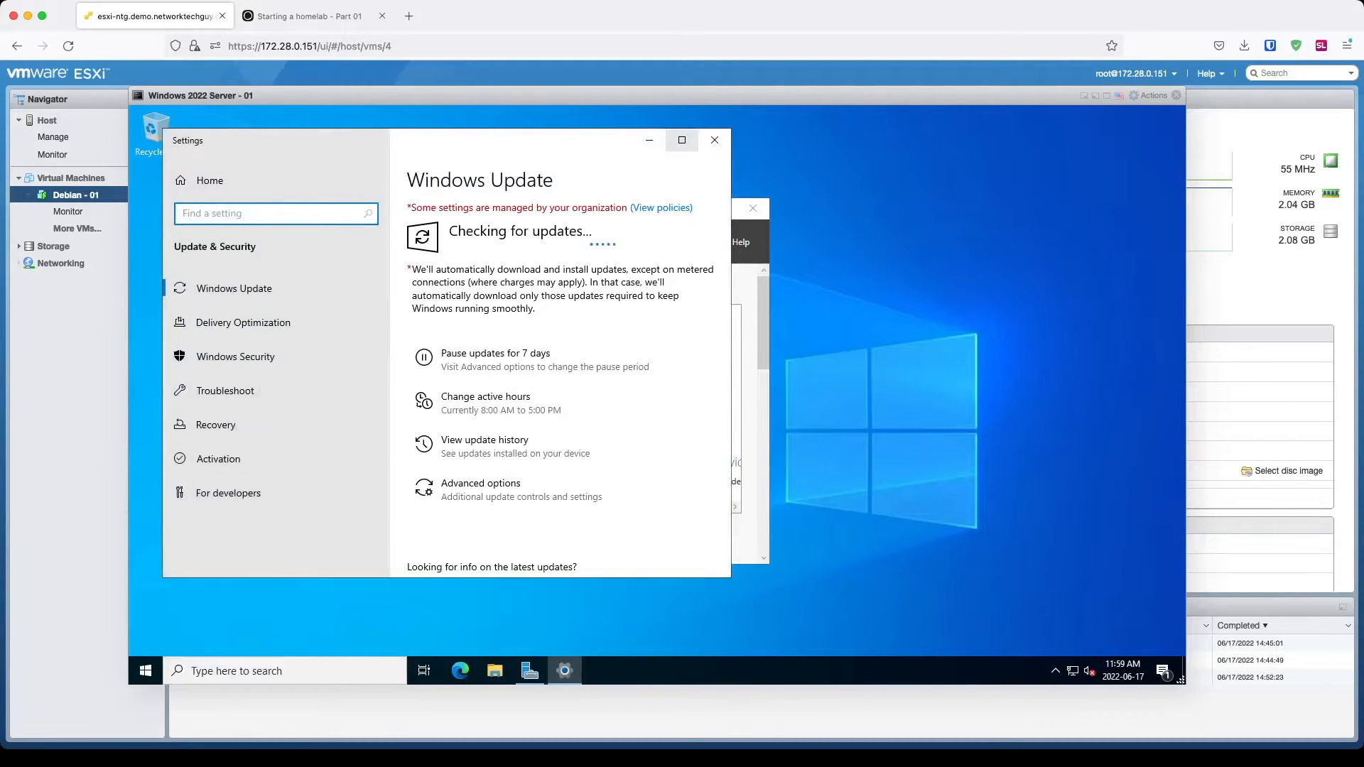
left_click(682, 140)
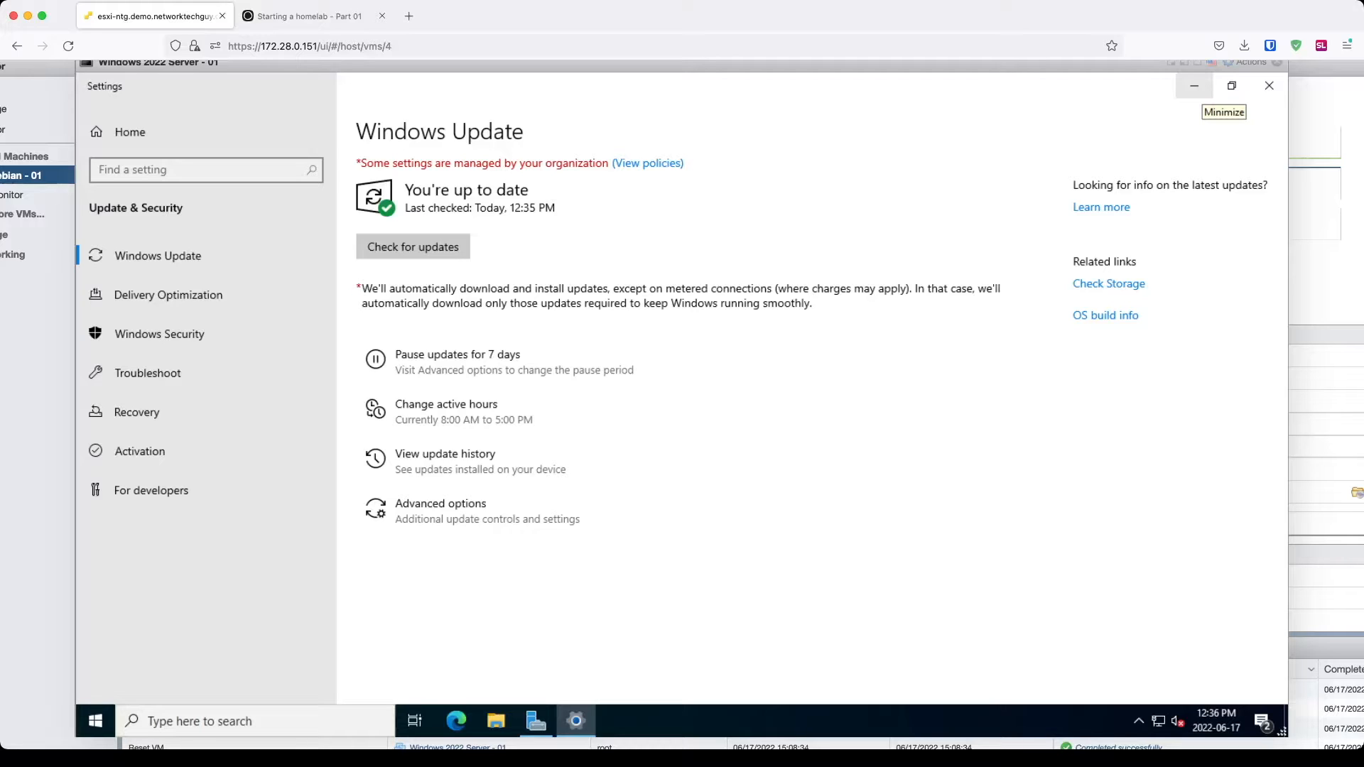
Step: Minimize Windows Update, maximize Server Manager, dismiss the Admin Center popup, and launch Add Roles and Features
left_click(1194, 86)
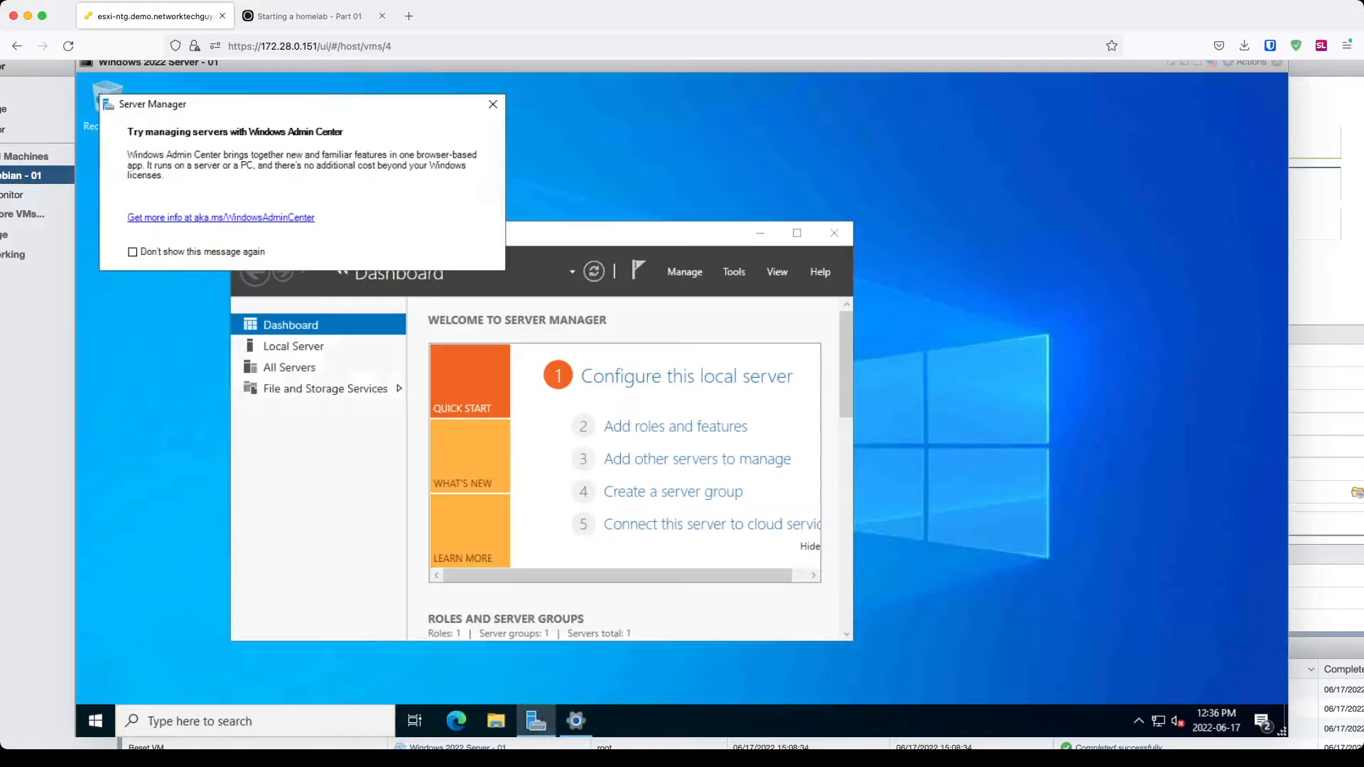
left_click(797, 233)
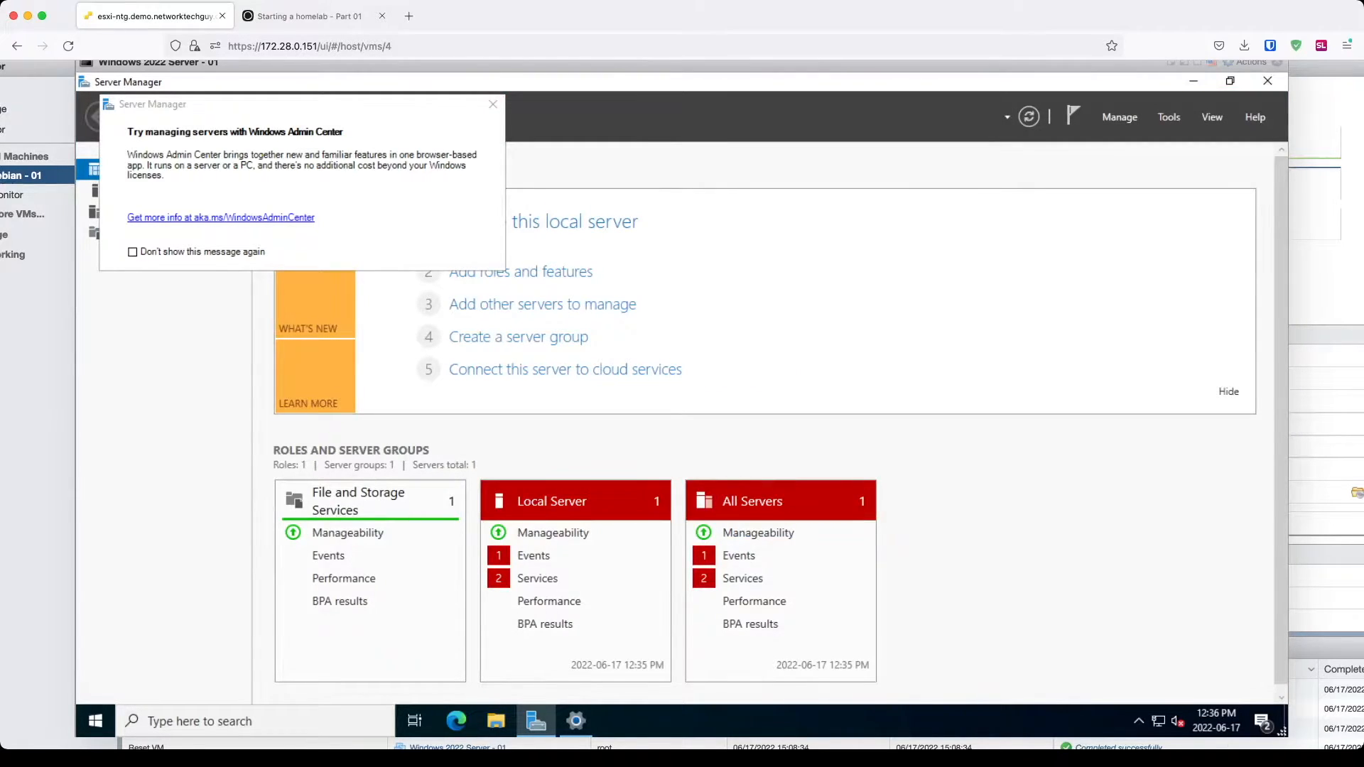
scroll(682, 405, "down", 1)
left_click(492, 95)
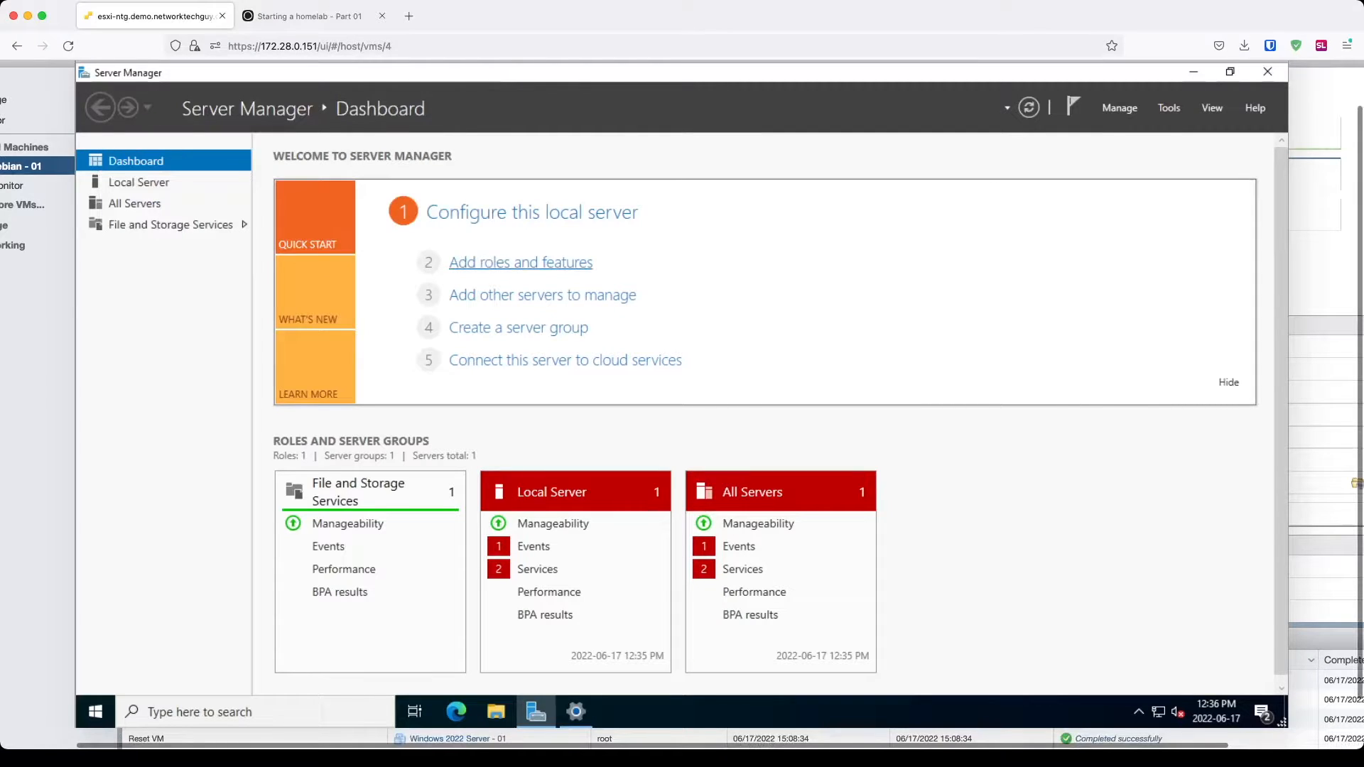
left_click(521, 262)
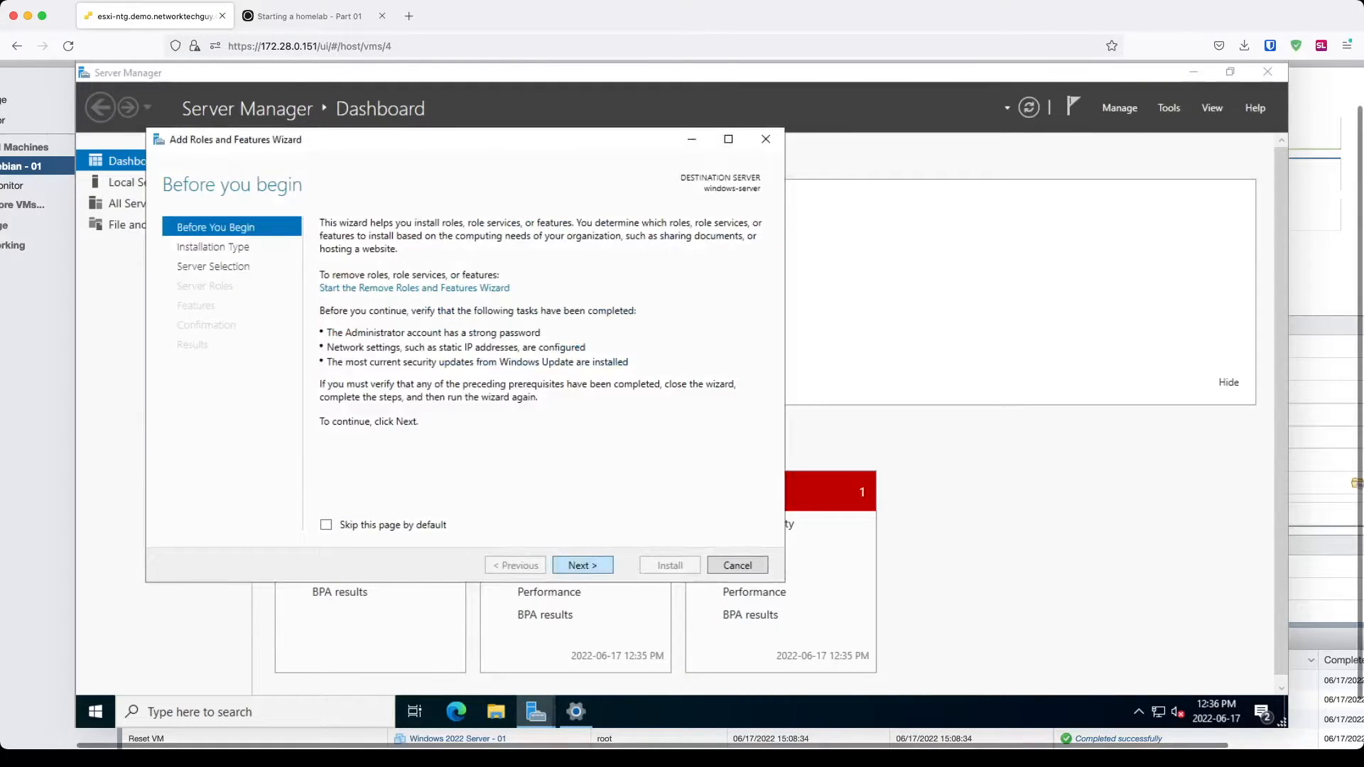
Step: Select the Active Directory Domain Services role along with its required features
left_click(583, 565)
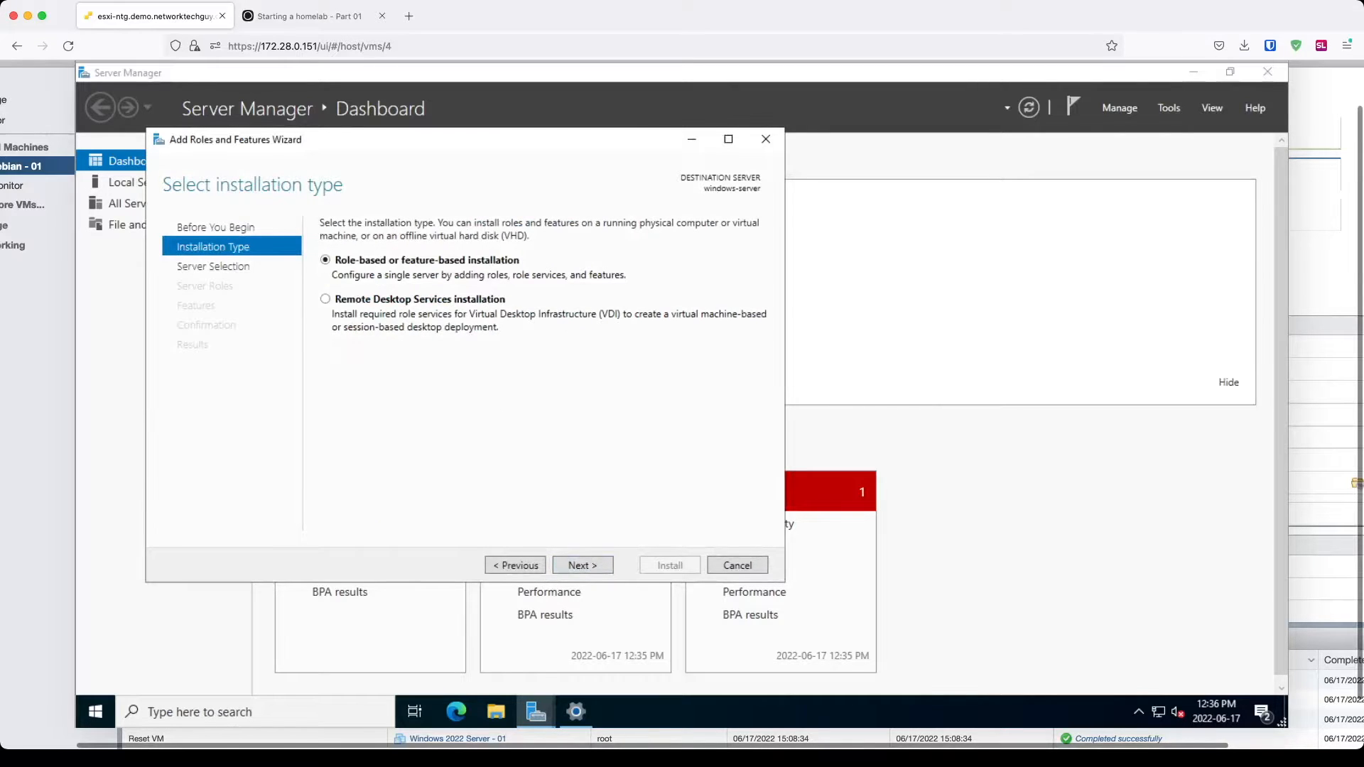
left_click(582, 566)
left_click(582, 566)
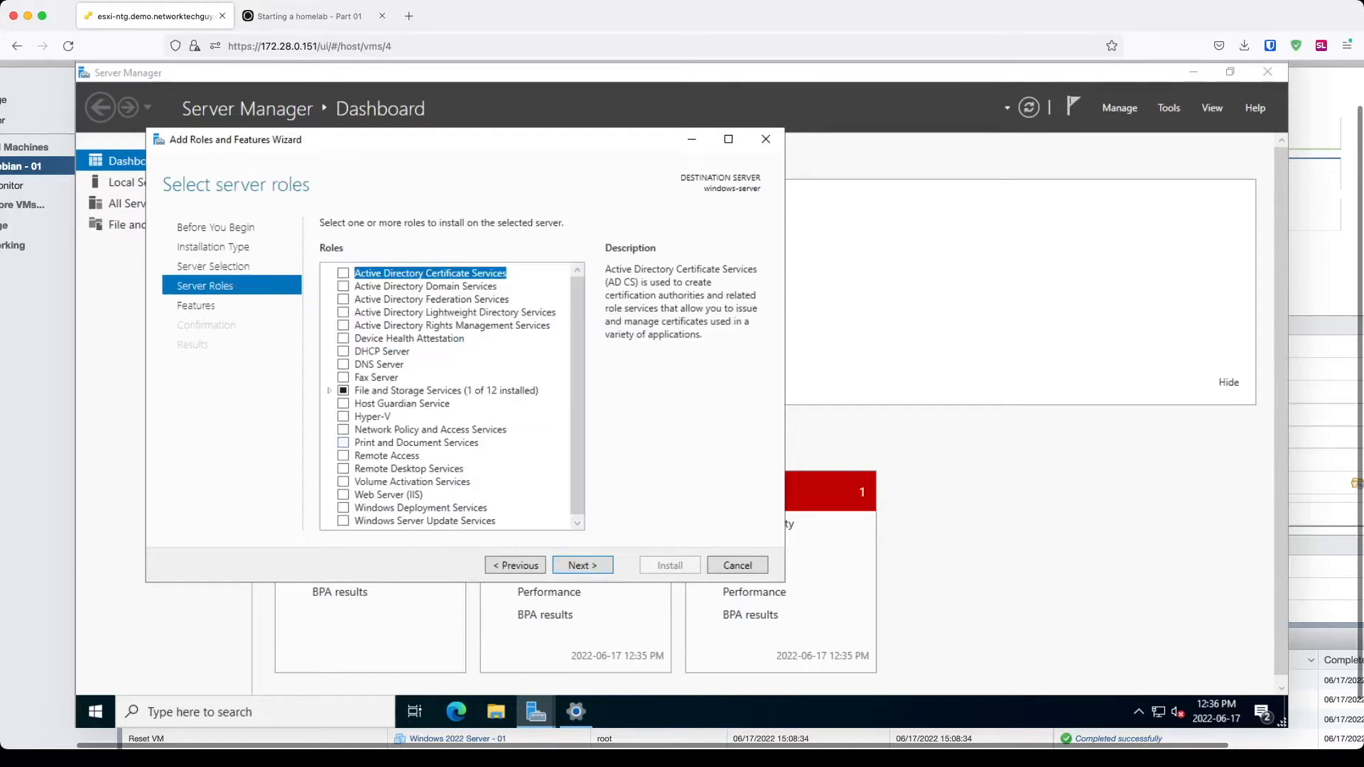
left_click(343, 286)
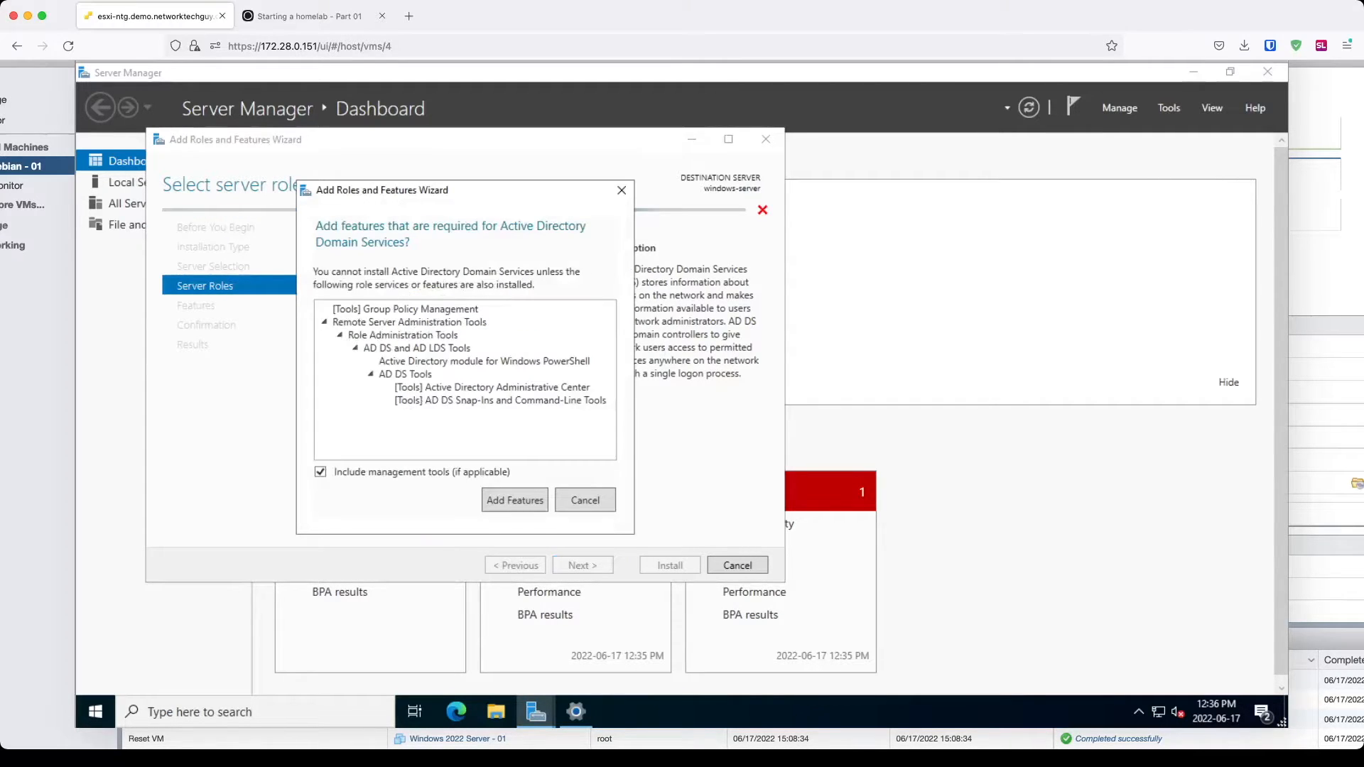
left_click(515, 500)
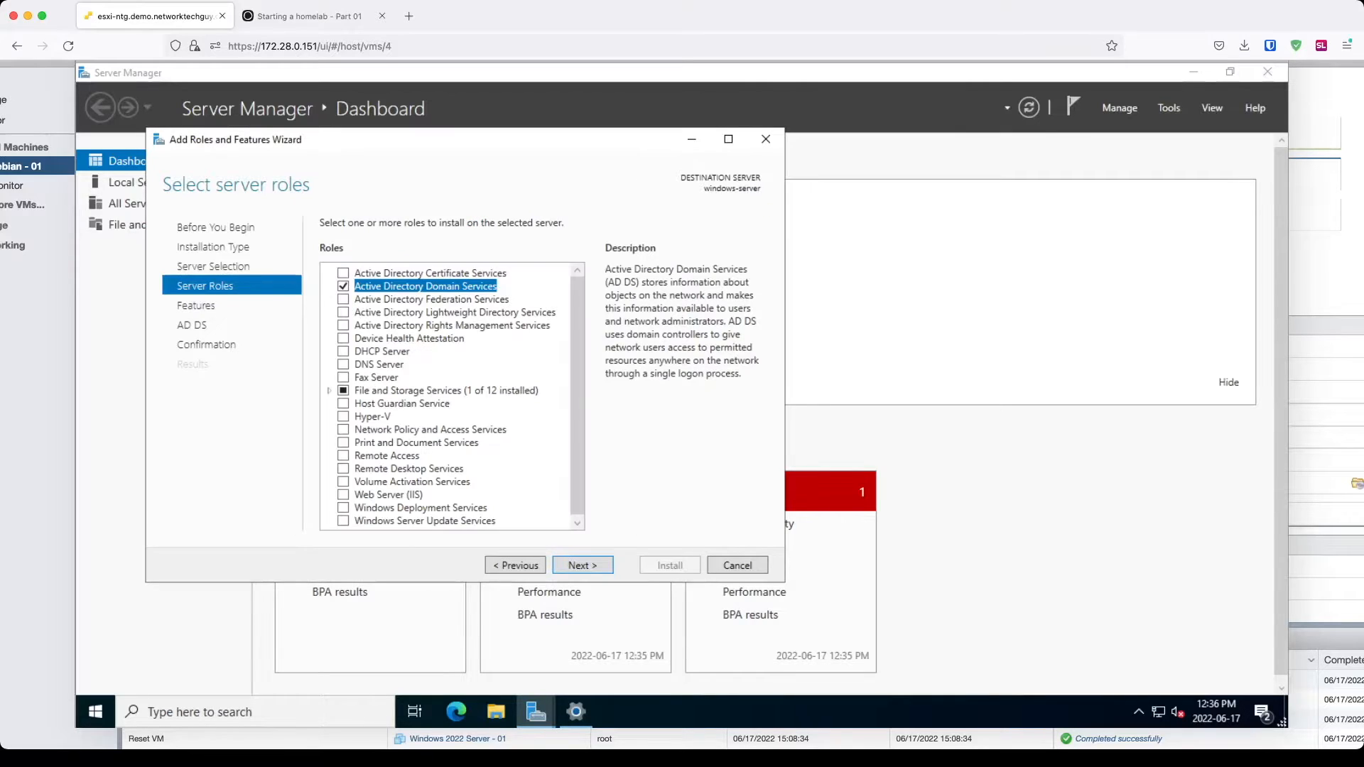
Step: Proceed through the remaining wizard pages, install AD DS, and close the wizard when done
left_click(582, 565)
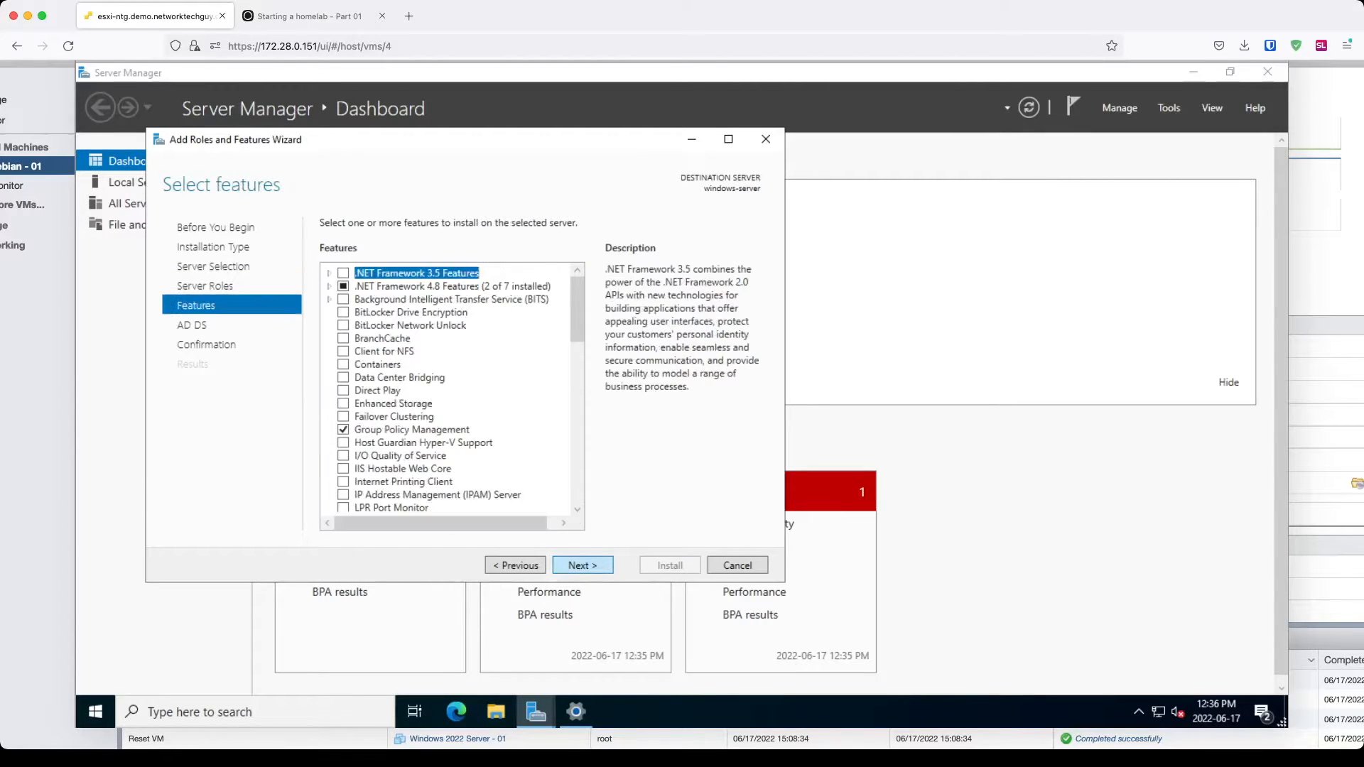
left_click(583, 566)
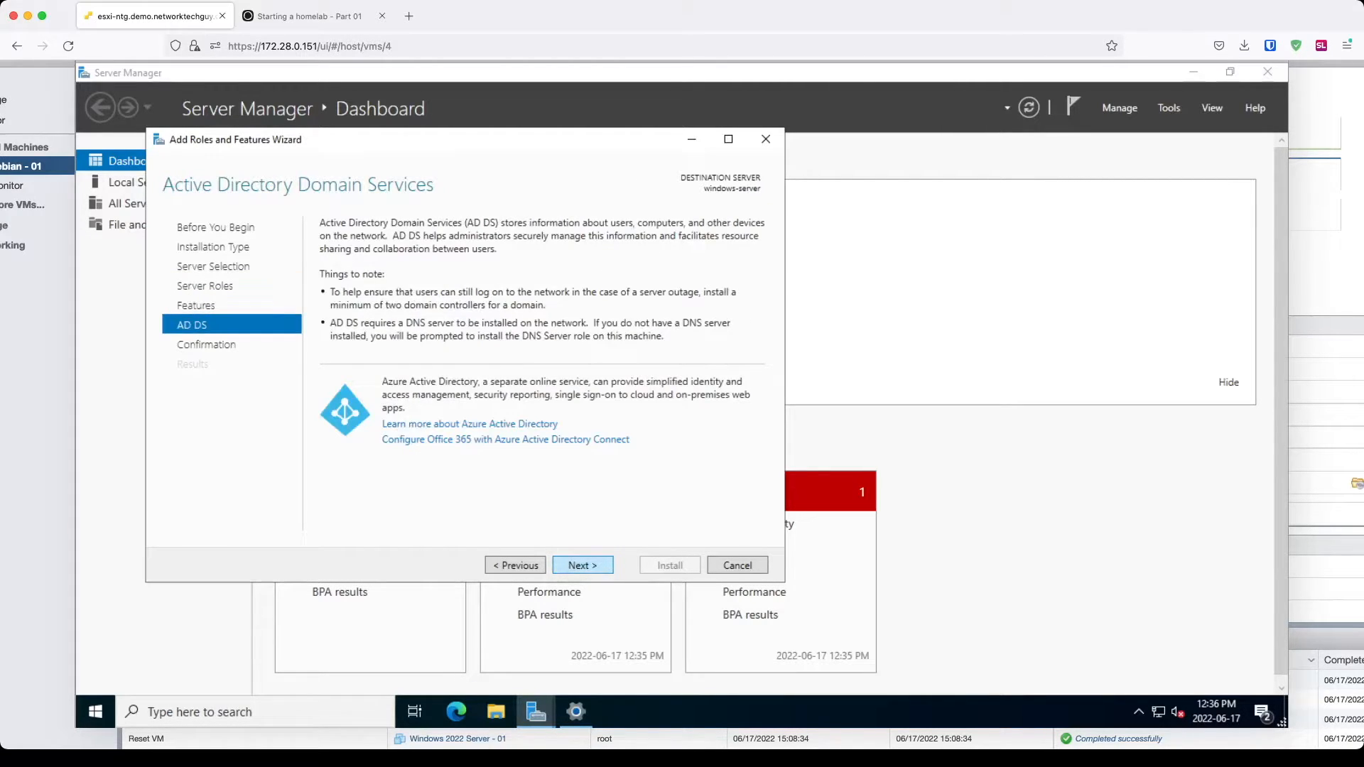
left_click(583, 565)
left_click(669, 565)
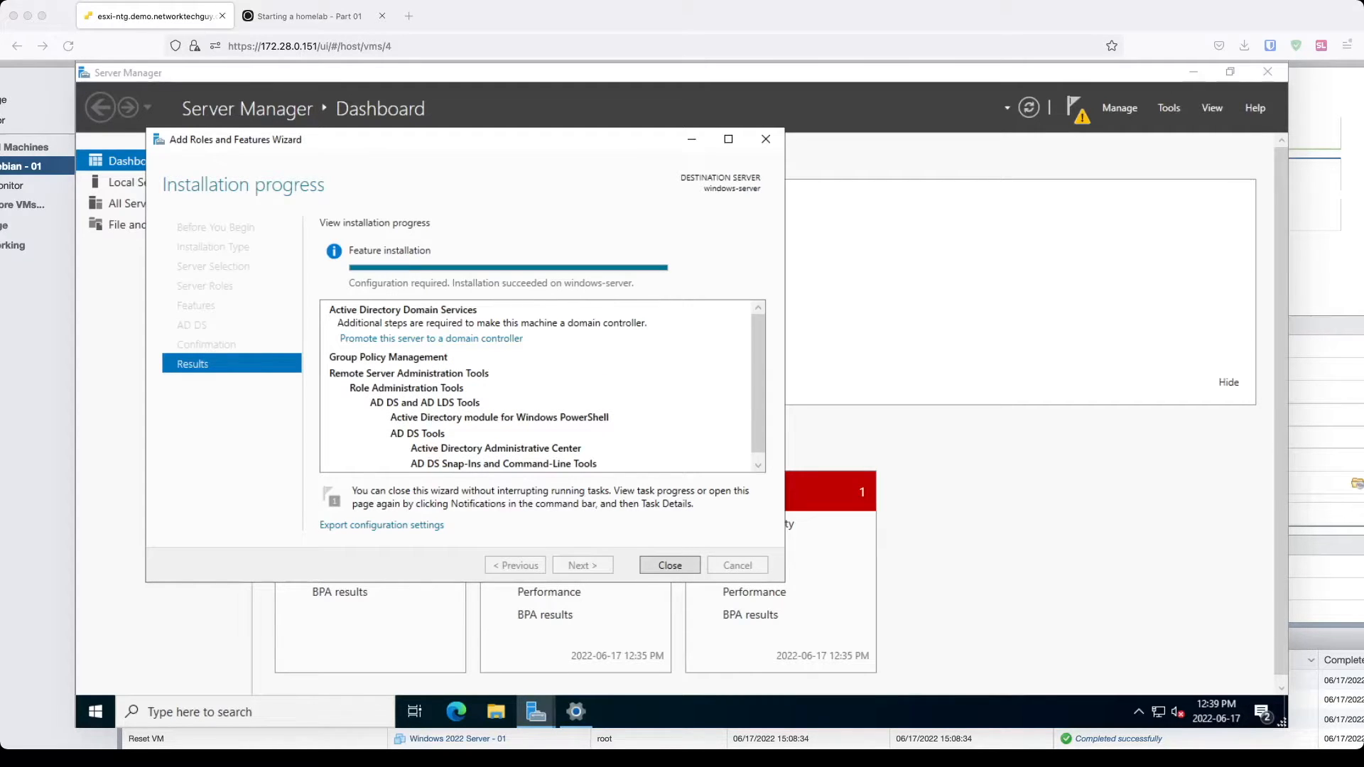
scroll(1333, 68, "up", 1)
scroll(1334, 68, "right", 1)
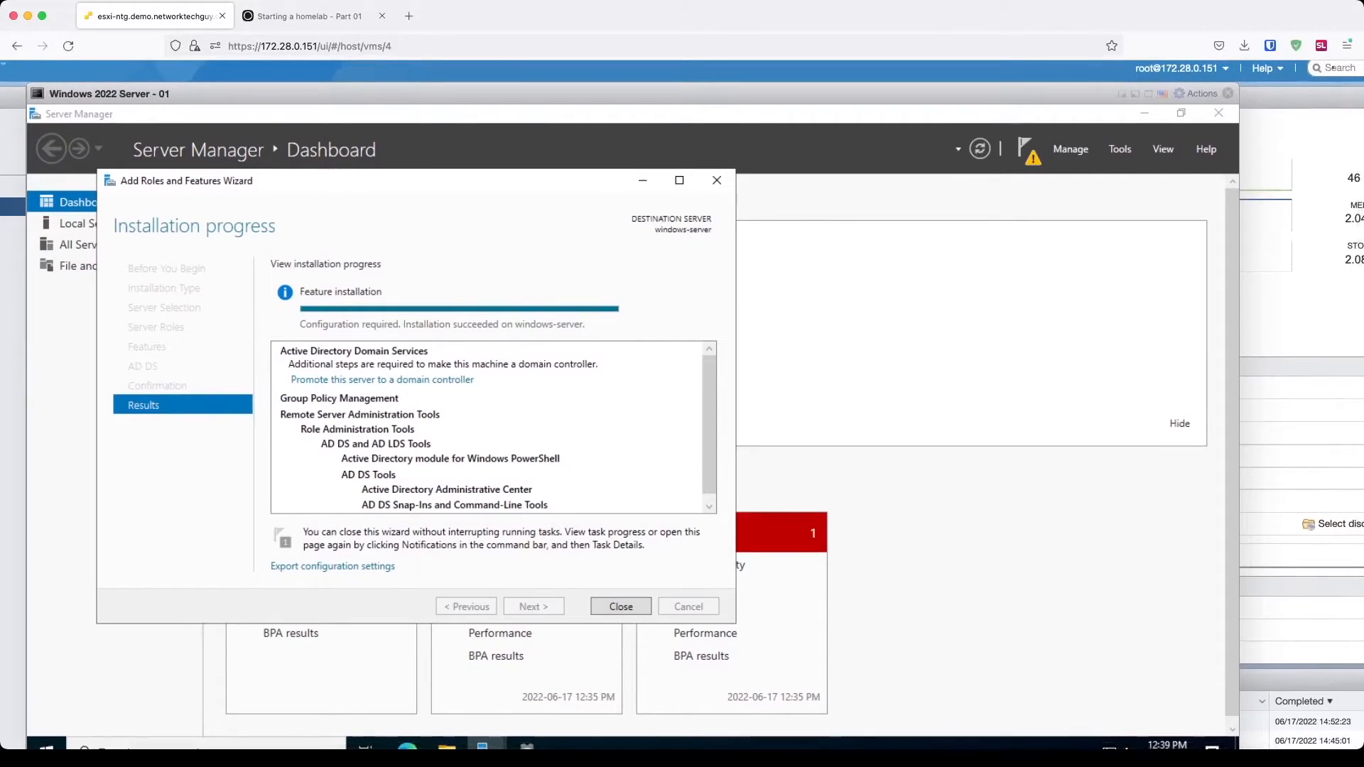
left_click(621, 607)
scroll(621, 607, "down", 2)
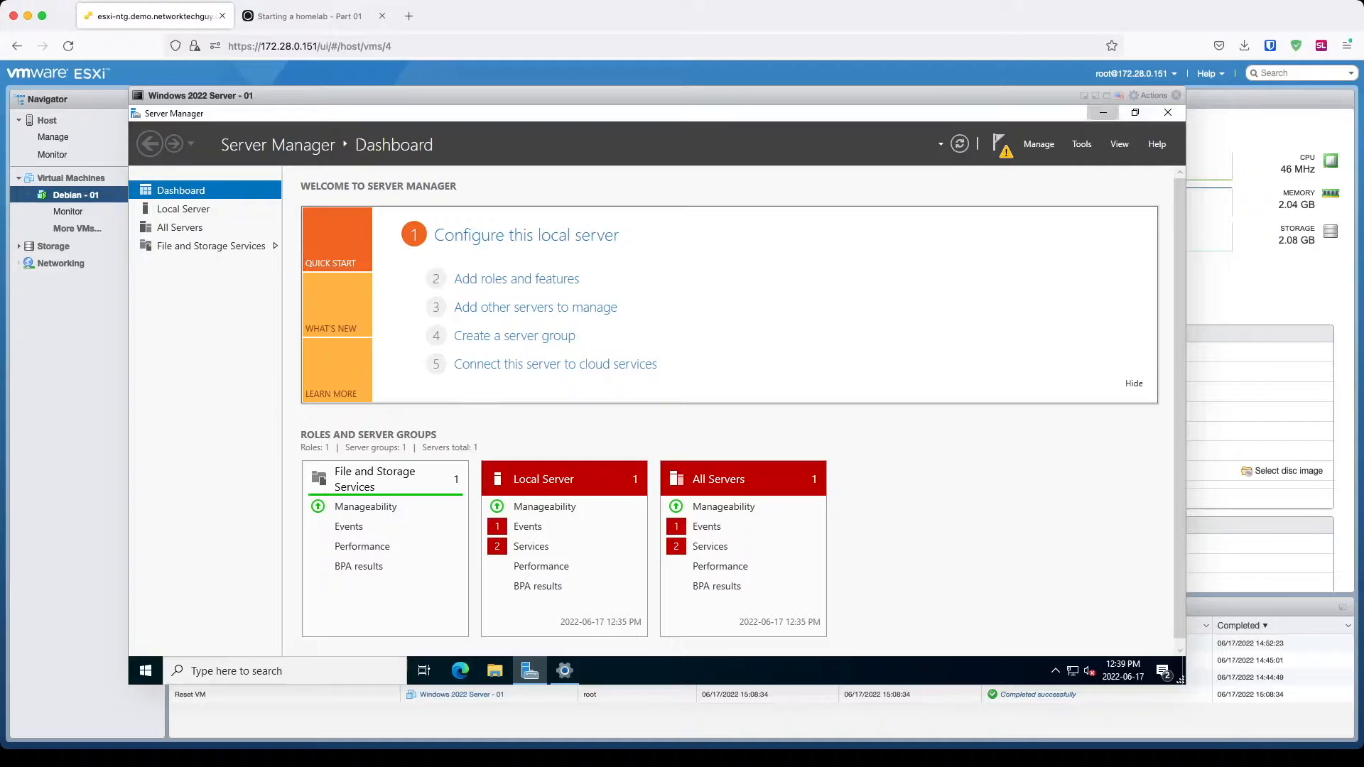
Step: Browse the Start menu's Administrative Tools for the Active Directory tools
left_click(1103, 113)
left_click(146, 671)
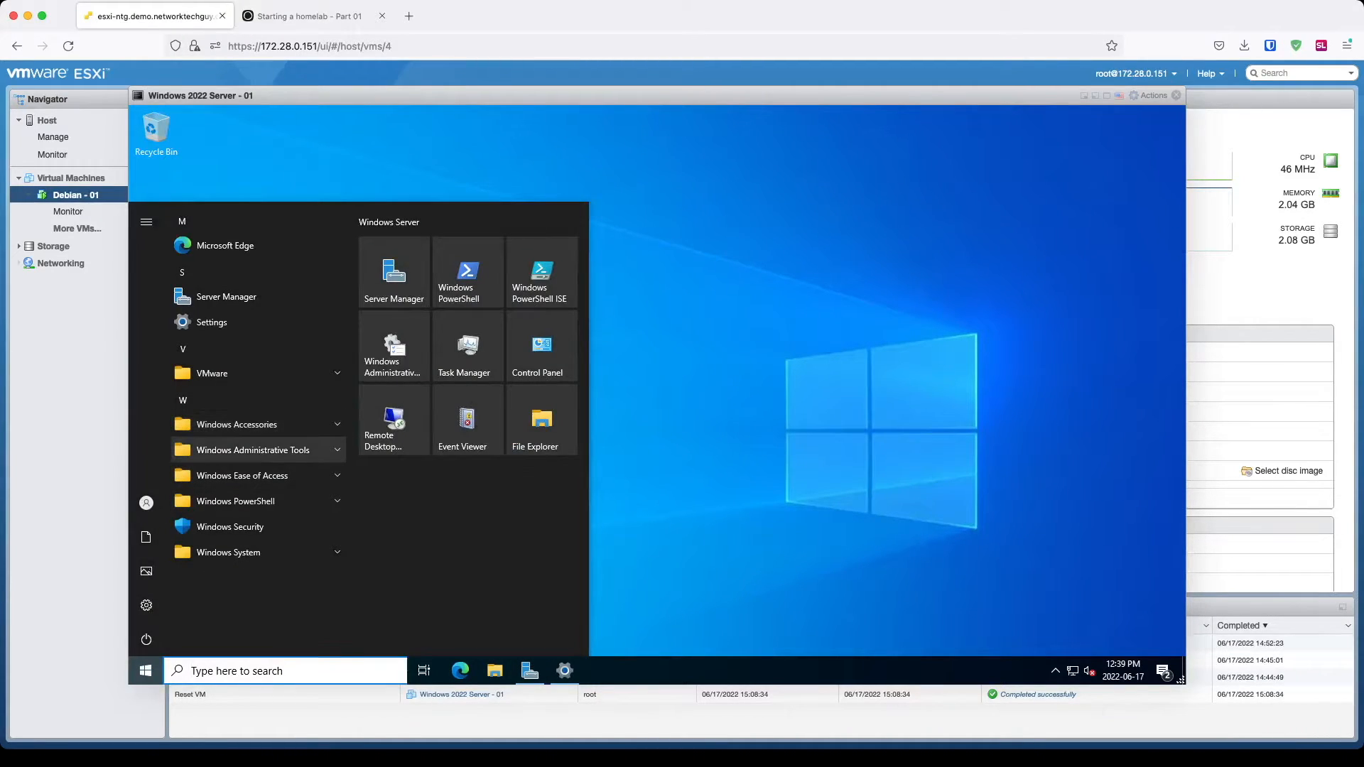
left_click(253, 450)
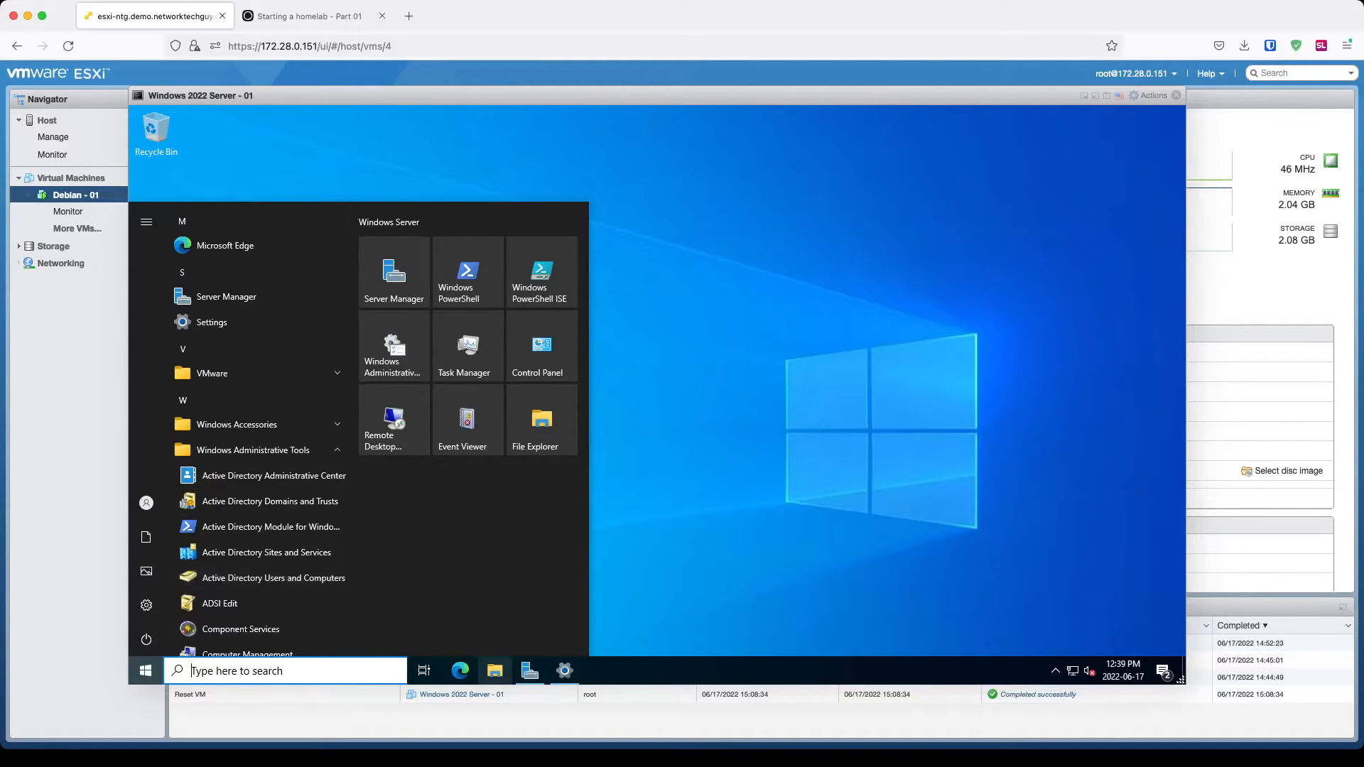
Step: Close Windows Update and view Server Manager's post-deployment notifications
left_click(564, 671)
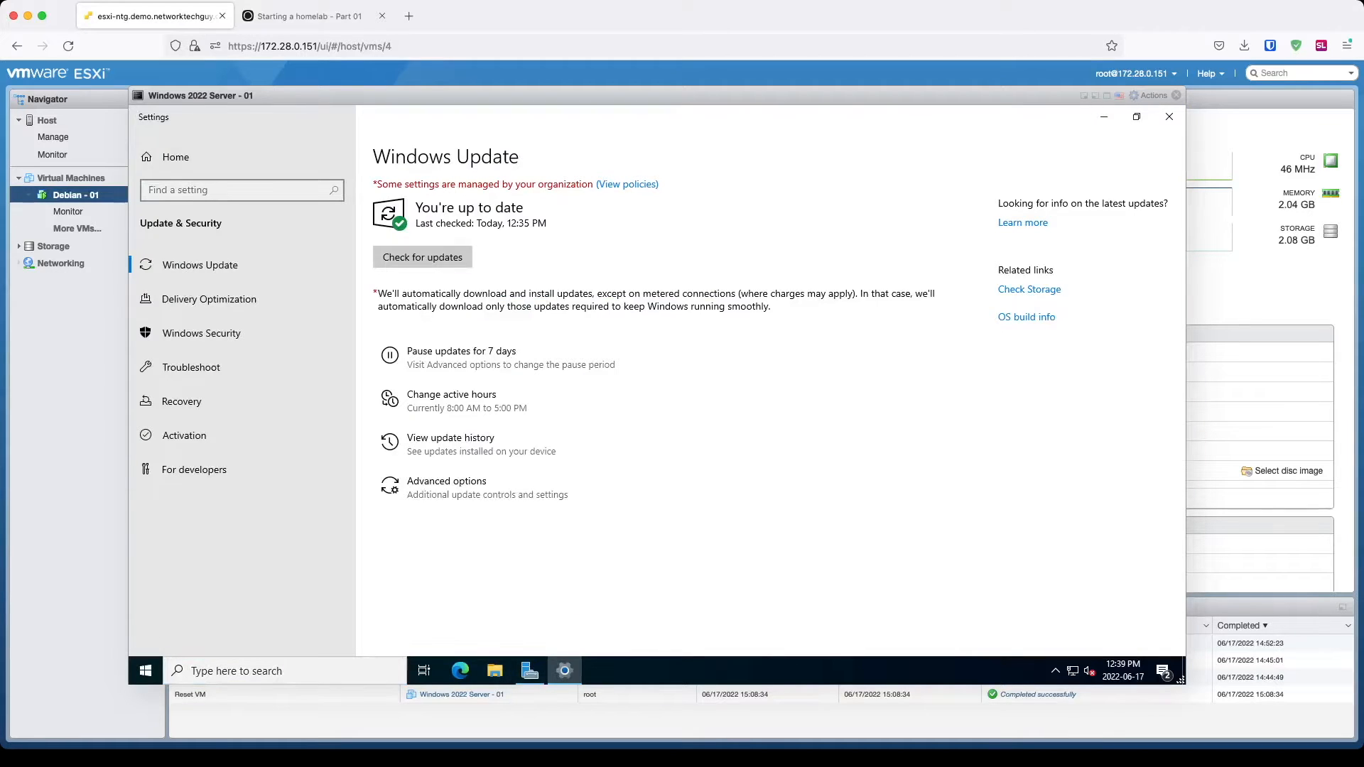
left_click(1169, 116)
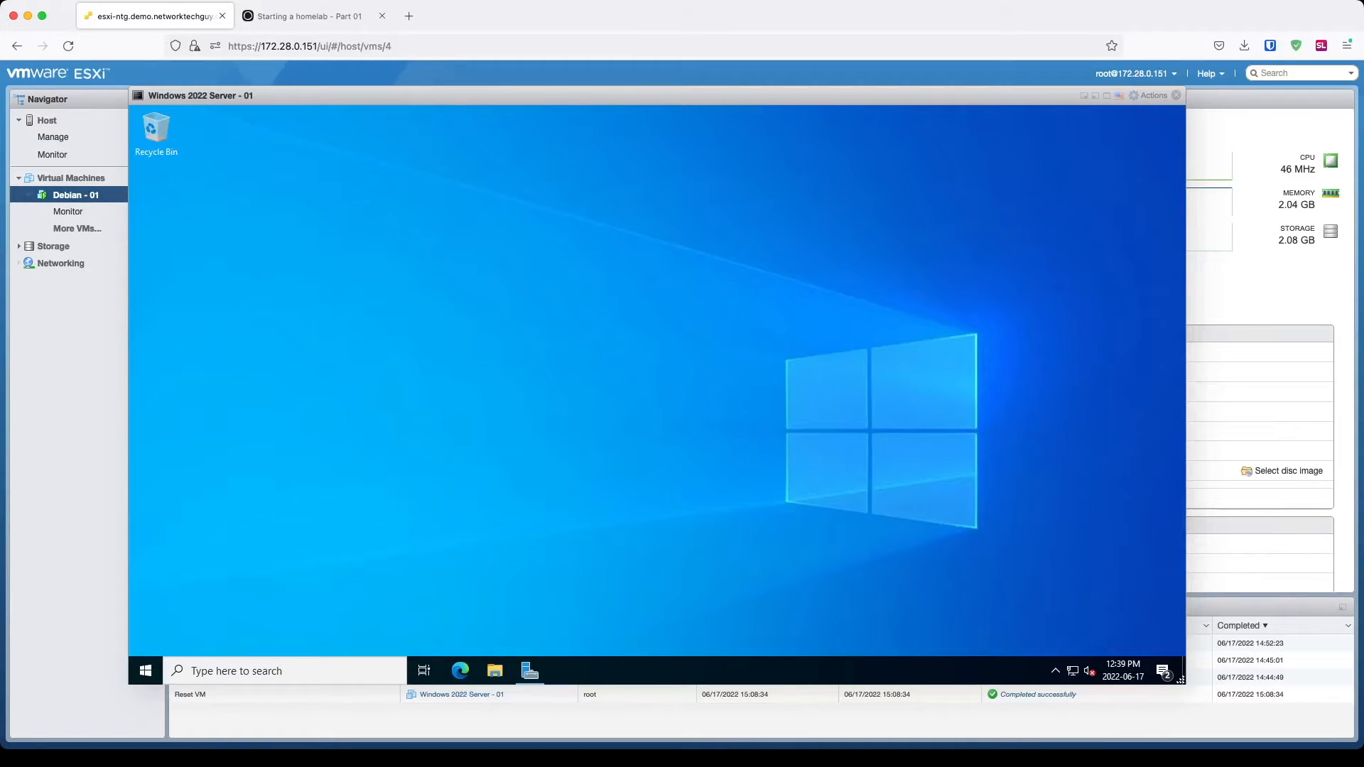
left_click(529, 671)
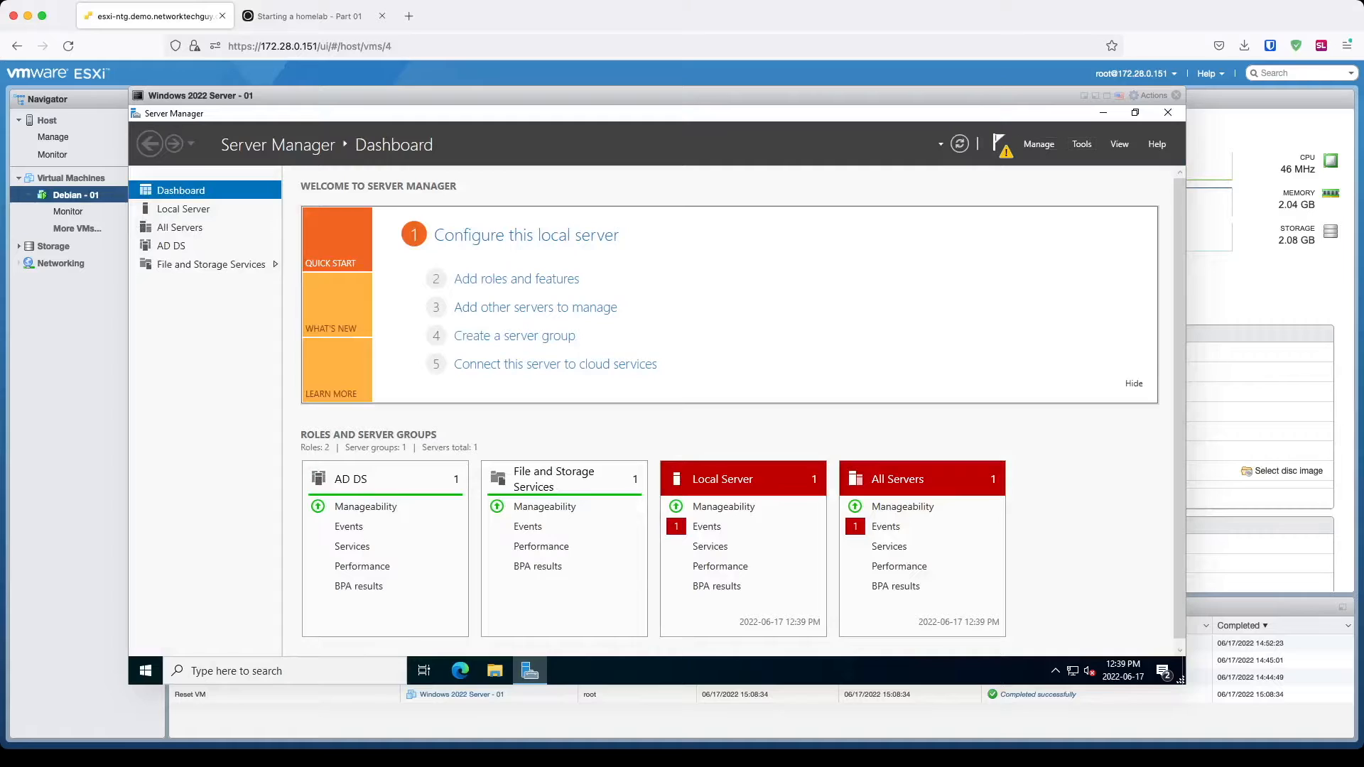
left_click(999, 142)
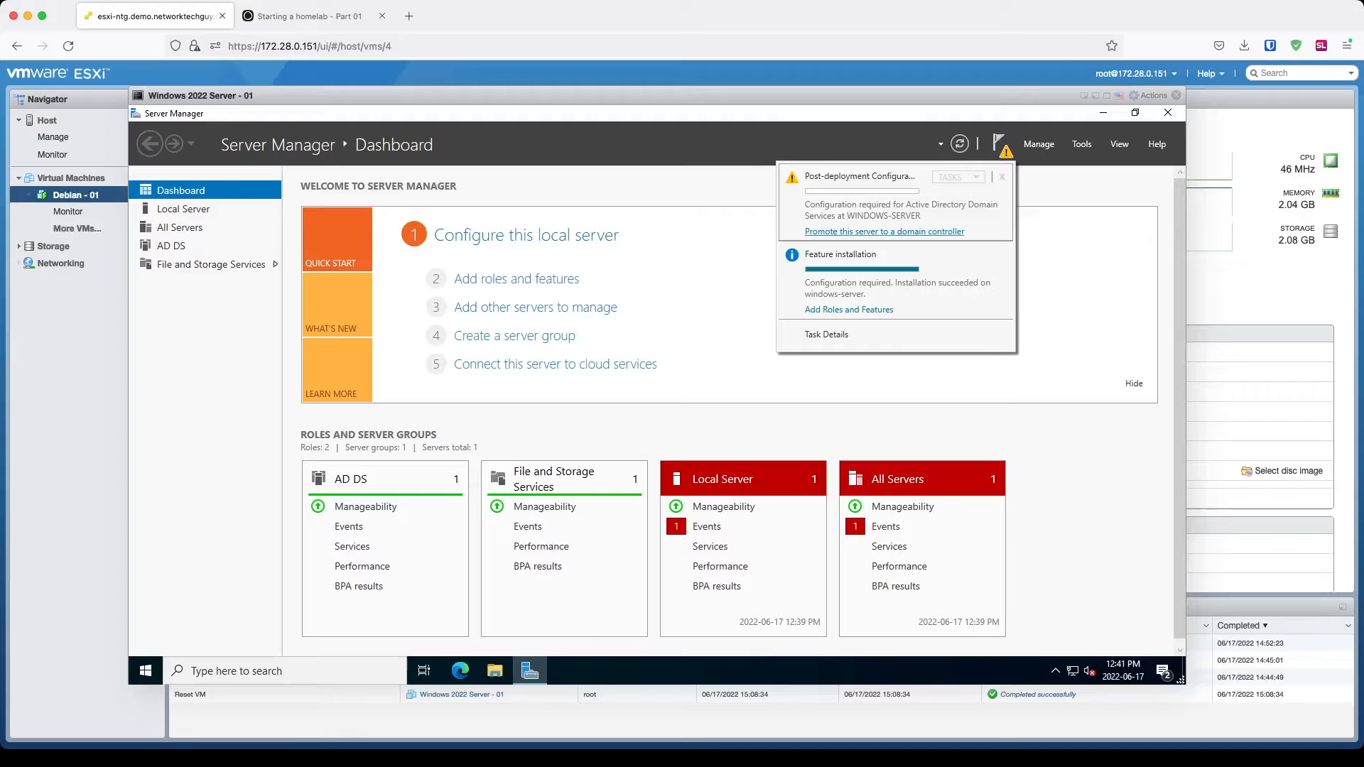
Step: Begin DC promotion with new forest root domain demo.networktechguy.com, then view the homelab blog tab
left_click(885, 232)
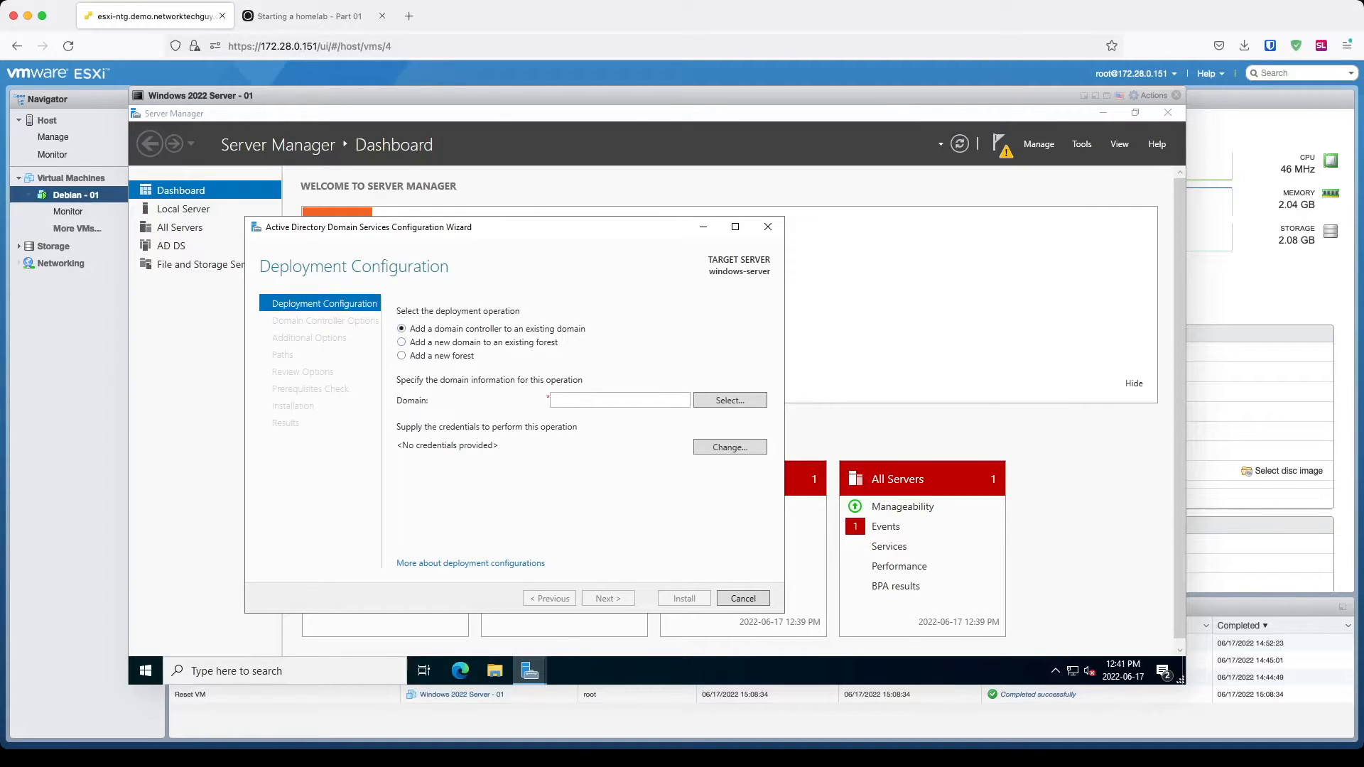
left_click(403, 356)
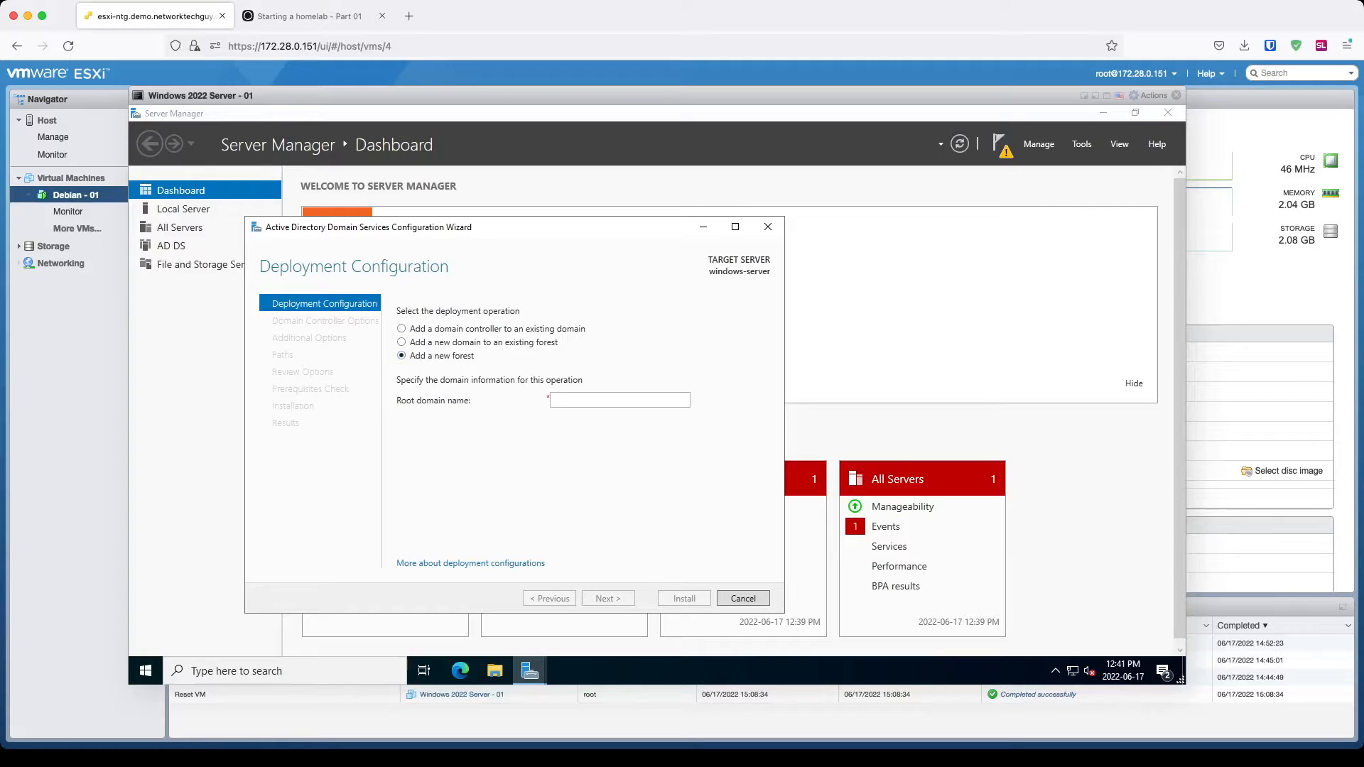
left_click(619, 400)
type("demo.netwo")
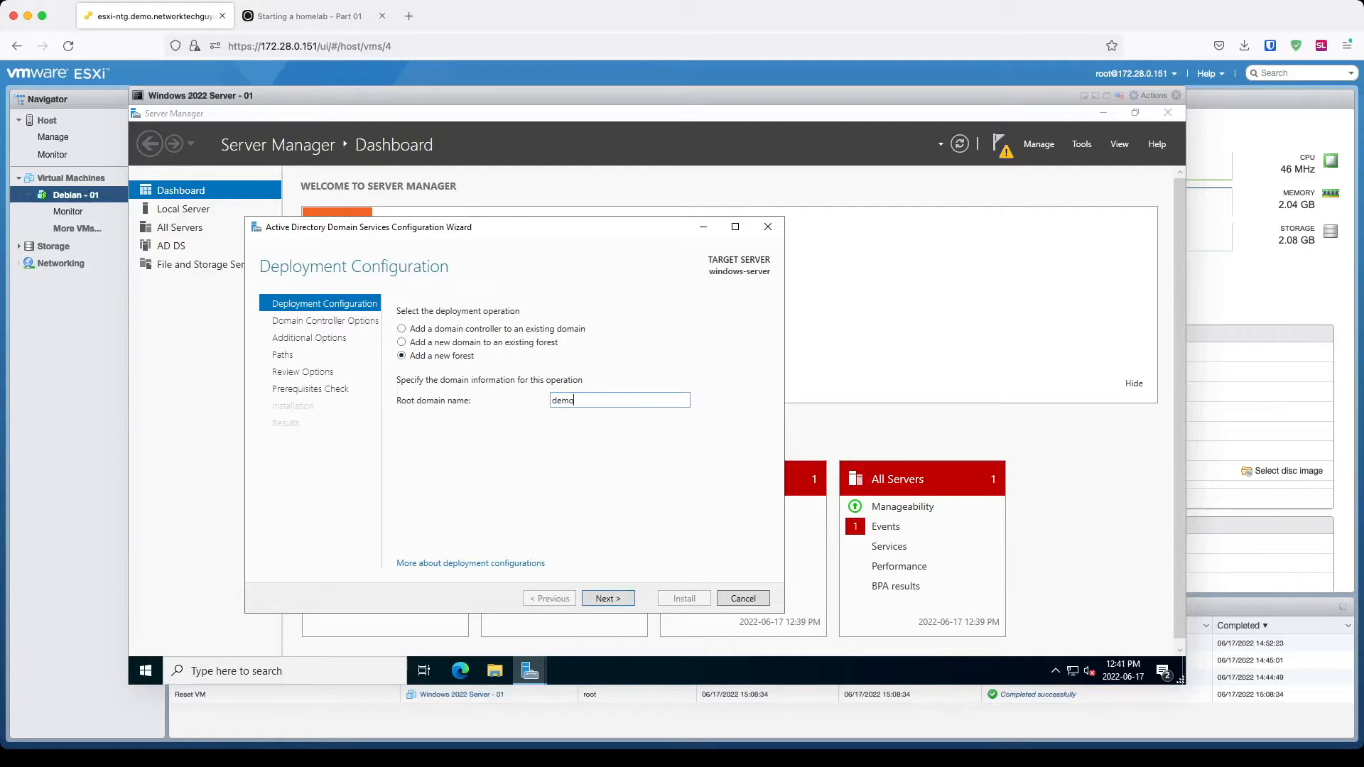
type("techguy.com")
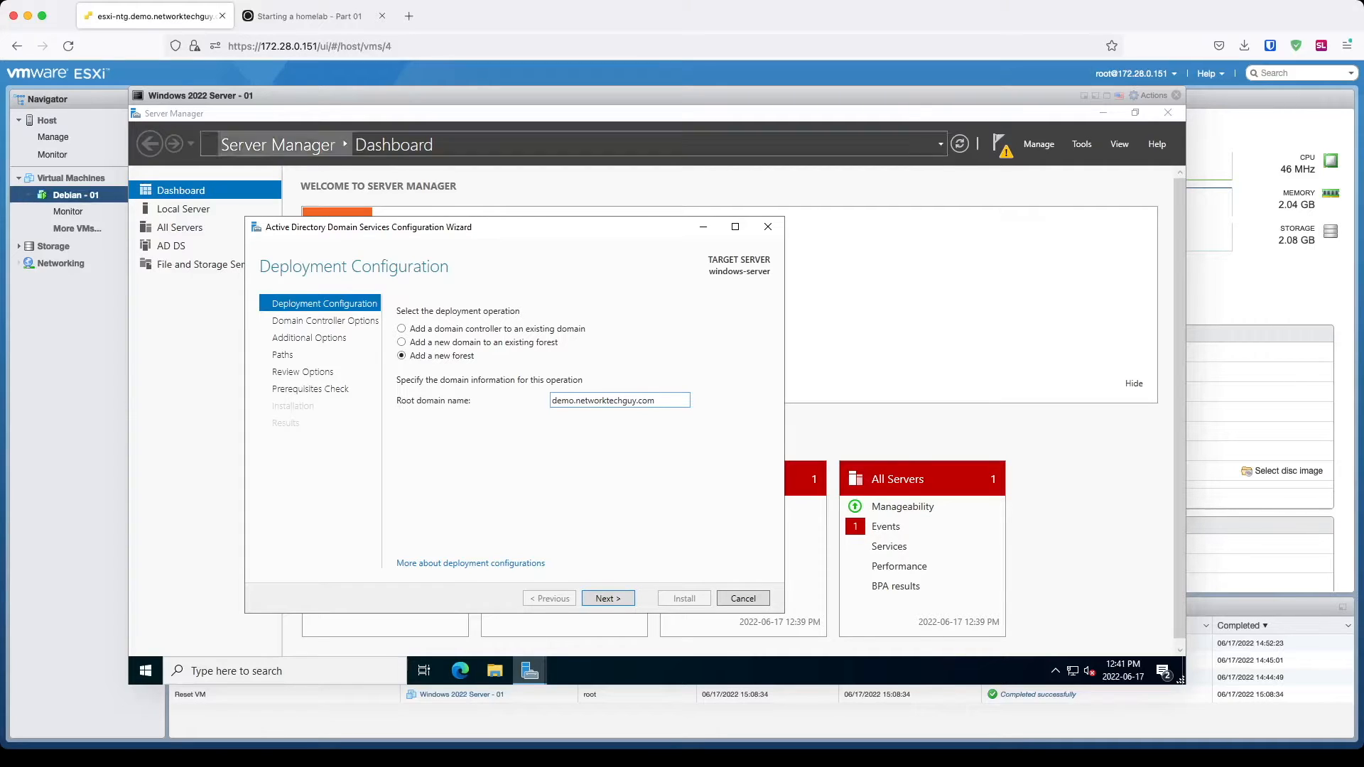
left_click(309, 17)
scroll(682, 405, "down", 3)
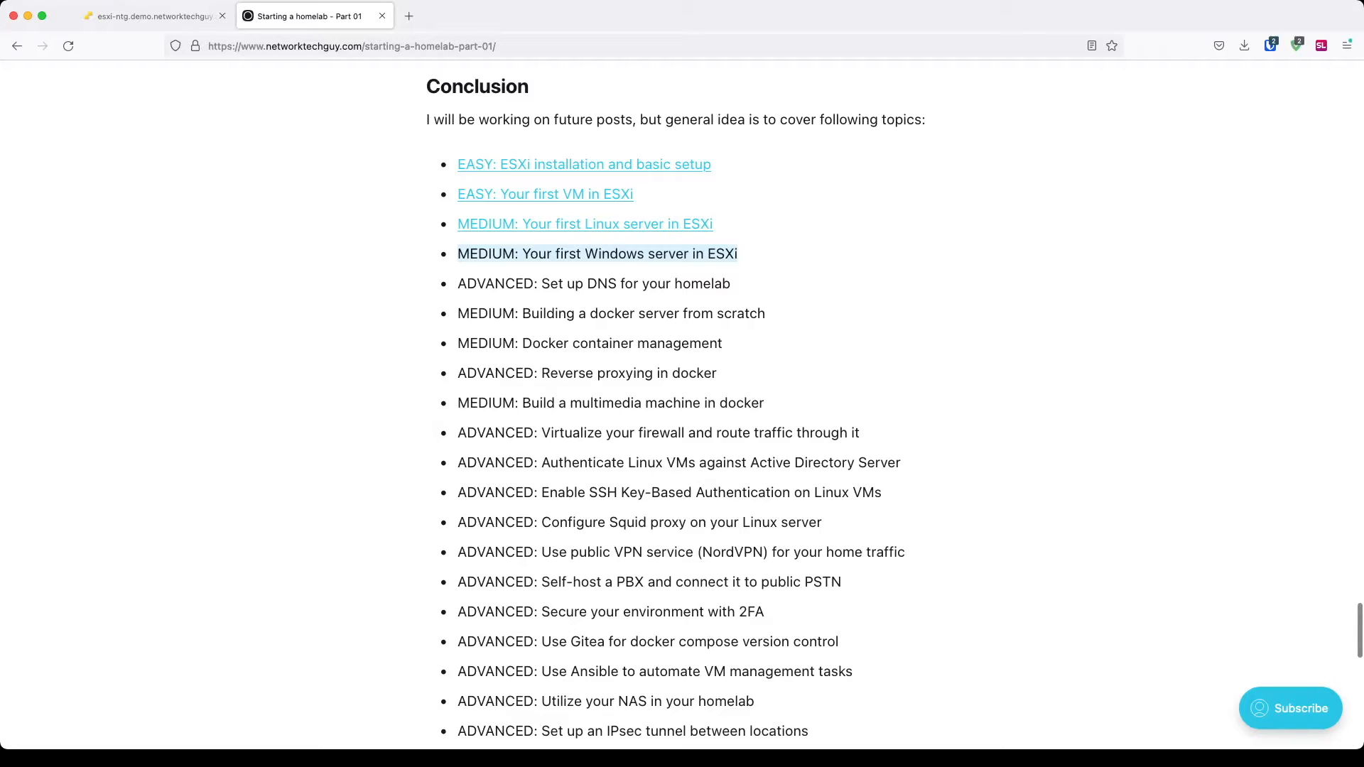
Step: Switch back to the ESXi Host Client tab showing the AD DS configuration wizard
left_click(153, 15)
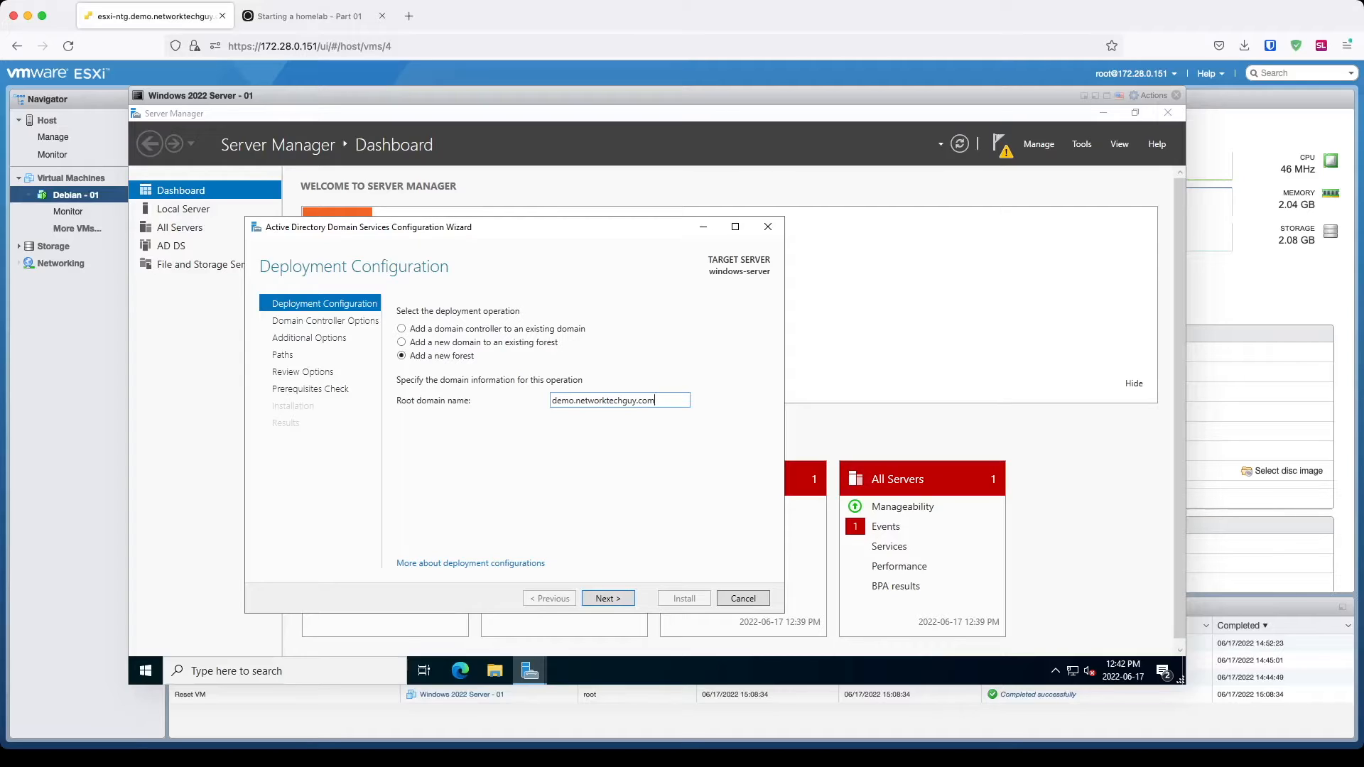
Step: Accept the new forest demo.networktechguy.com and advance to Domain Controller Options
key("Return")
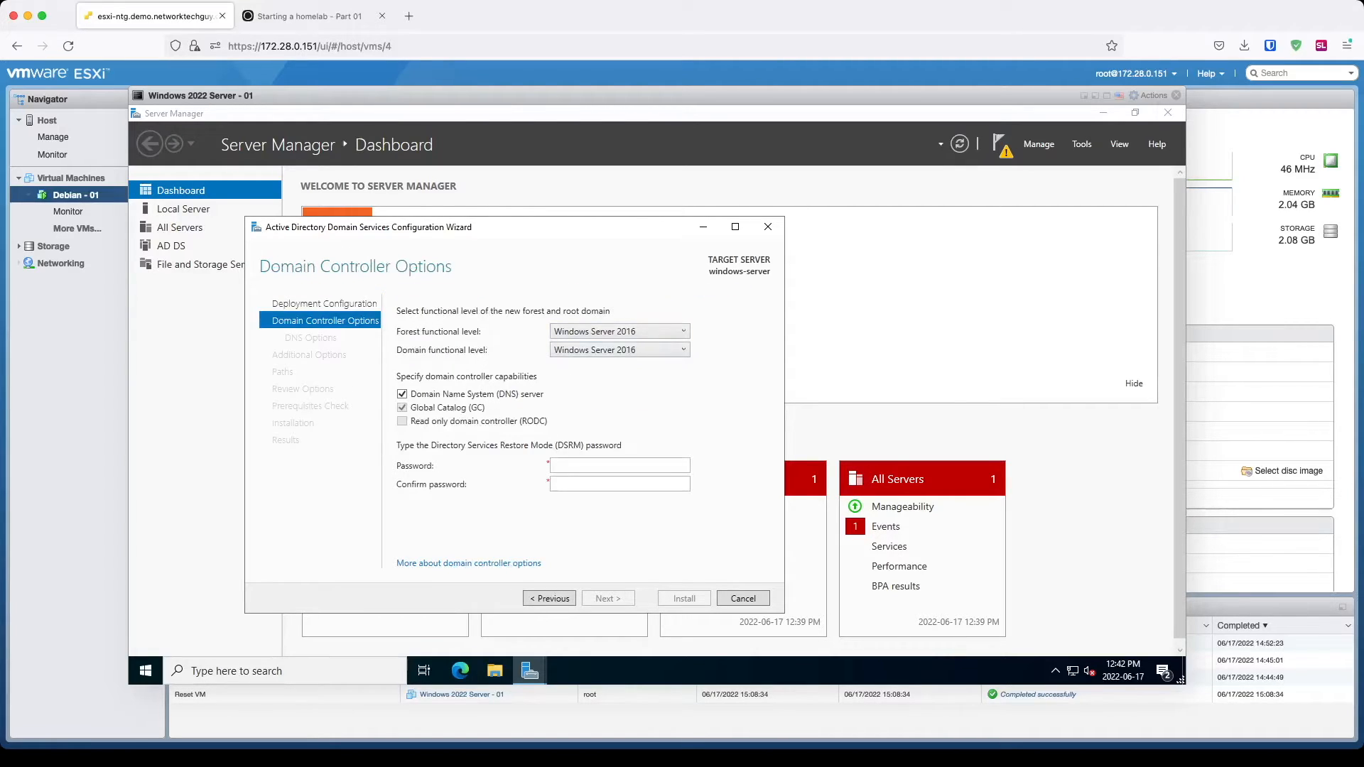
Step: Enter and confirm the DSRM password, then advance to DNS Options
left_click(617, 466)
type("P@ssw0rd")
key("Tab")
type("P@ssw0rd")
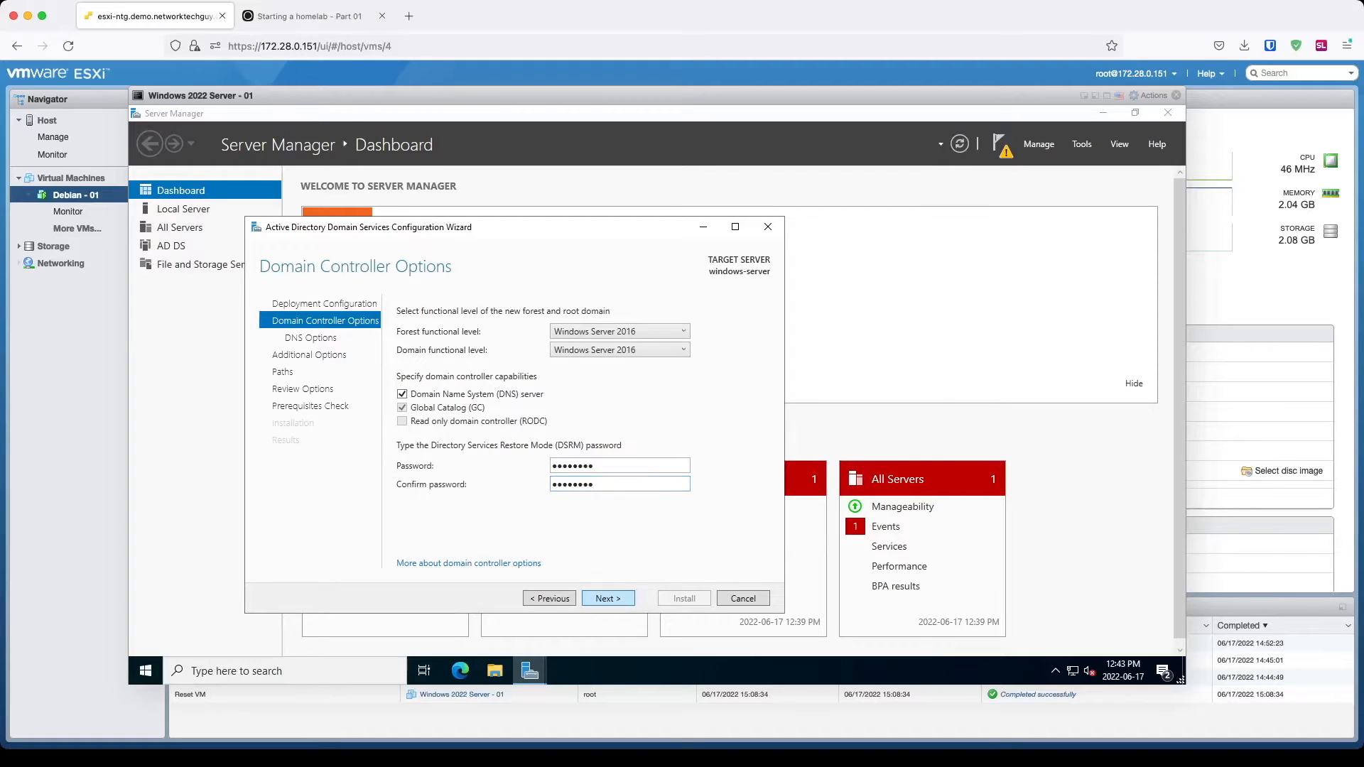
key("Return")
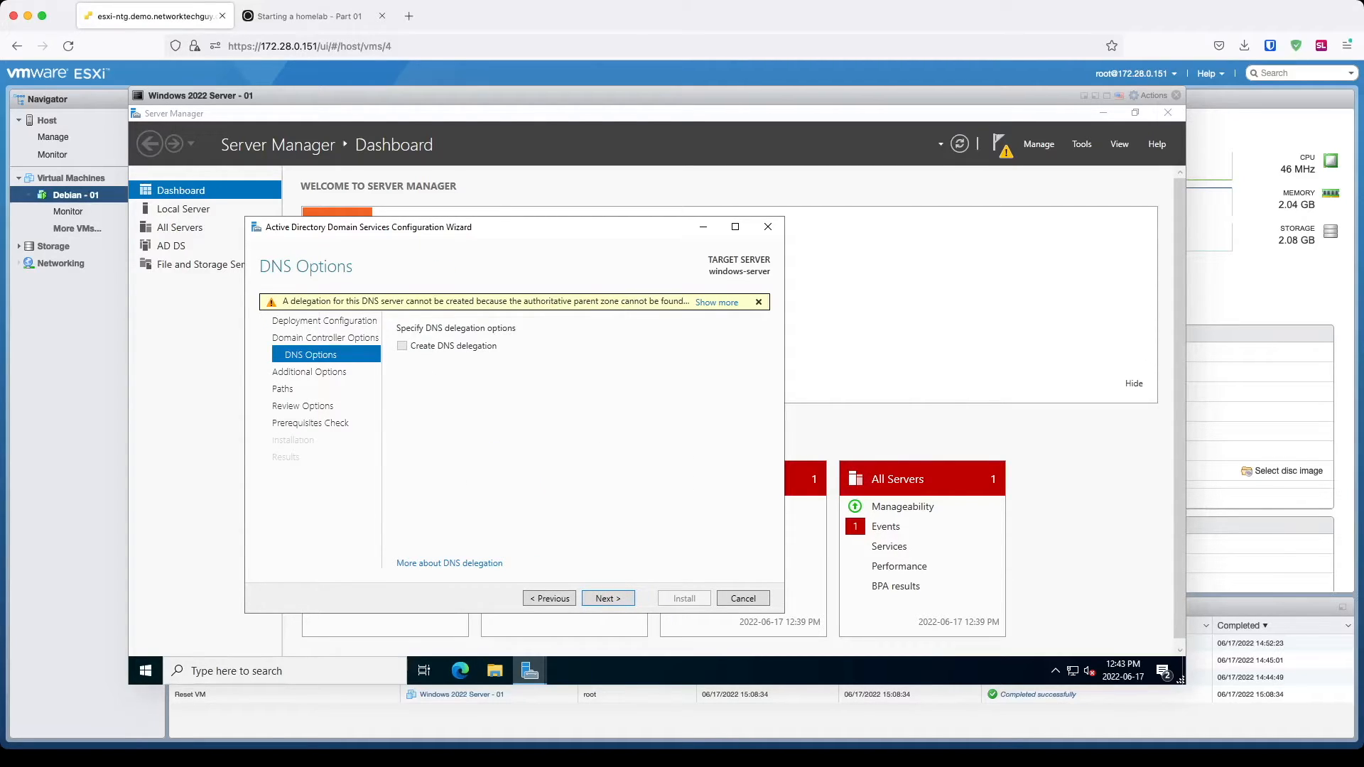
Step: Accept the DNS options and reach Additional Options with NetBIOS name DEMO
mouse_move(486, 302)
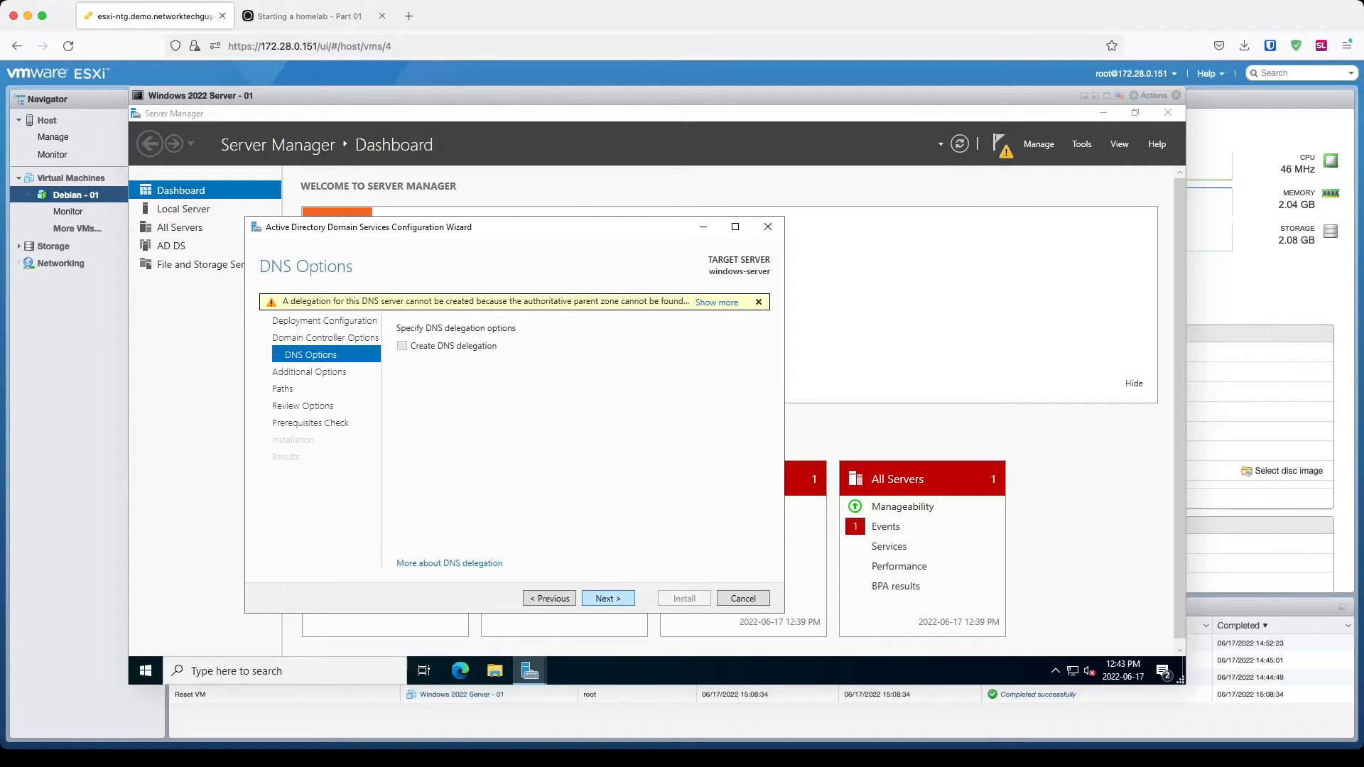
left_click(607, 598)
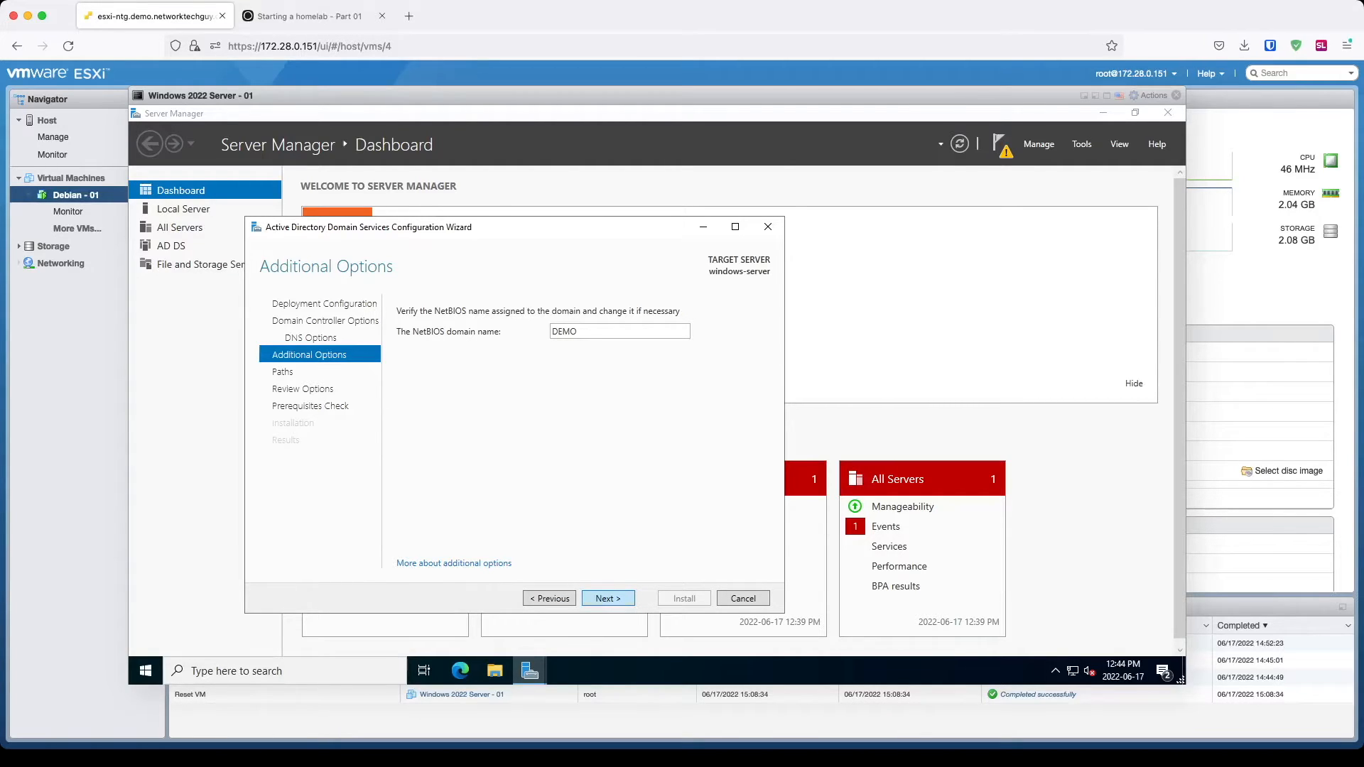
Step: Keep NetBIOS name DEMO and default paths, review prerequisite checks, and start installation
key("Return")
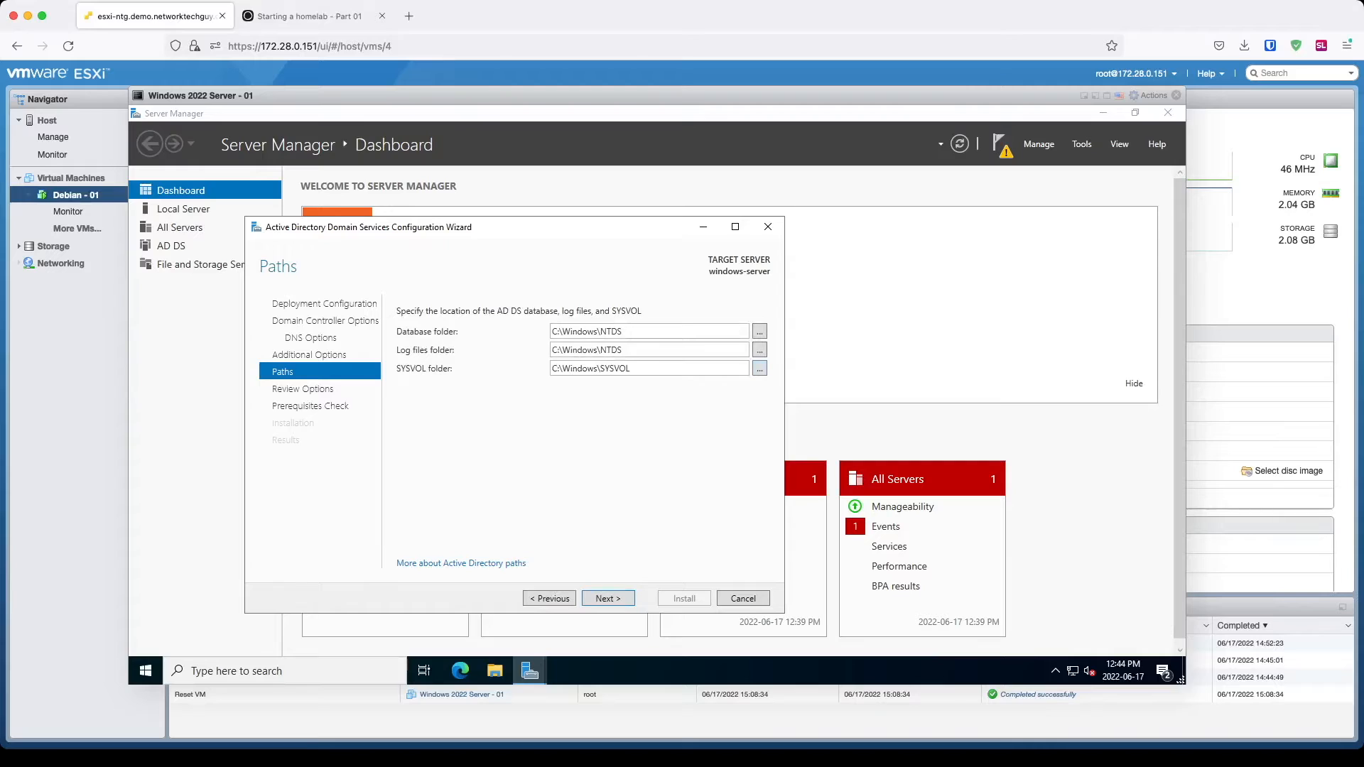
left_click(608, 598)
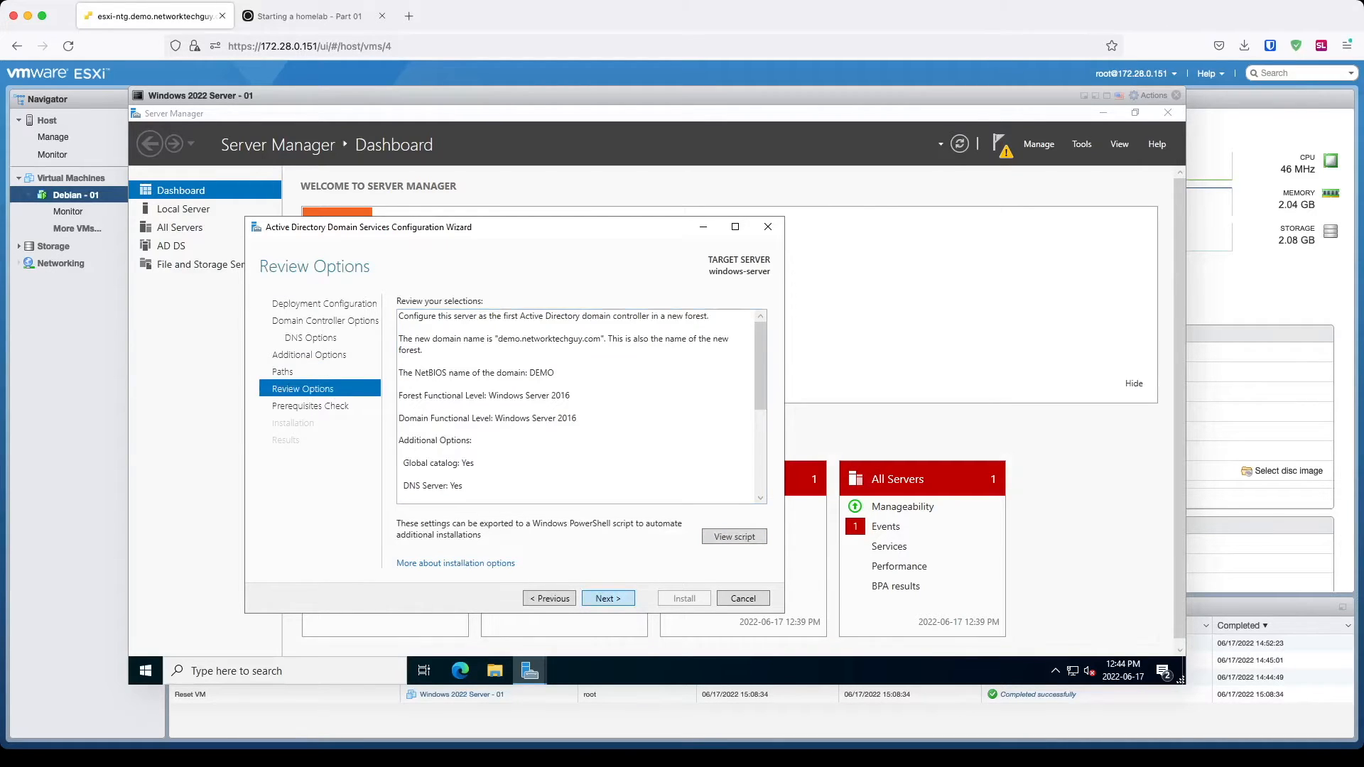
left_click(608, 598)
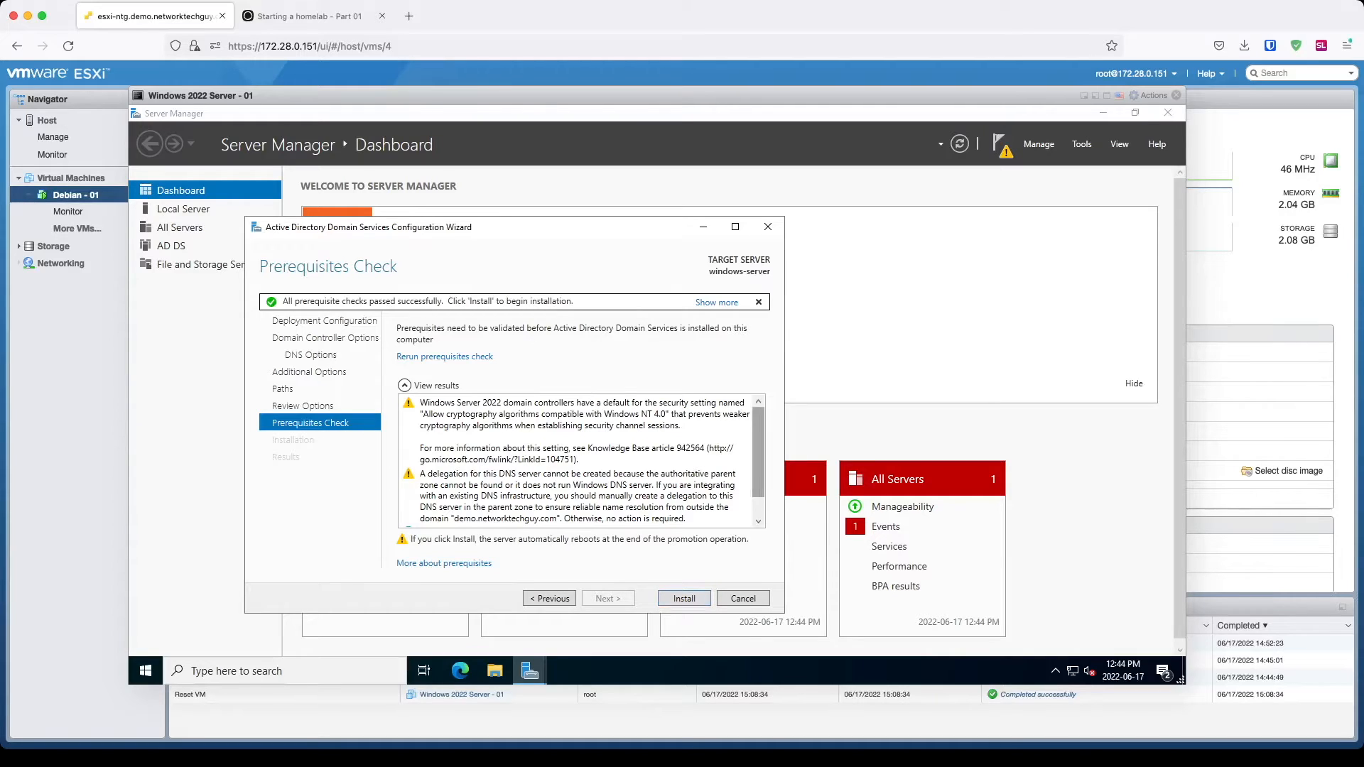
scroll(582, 461, "down", 1)
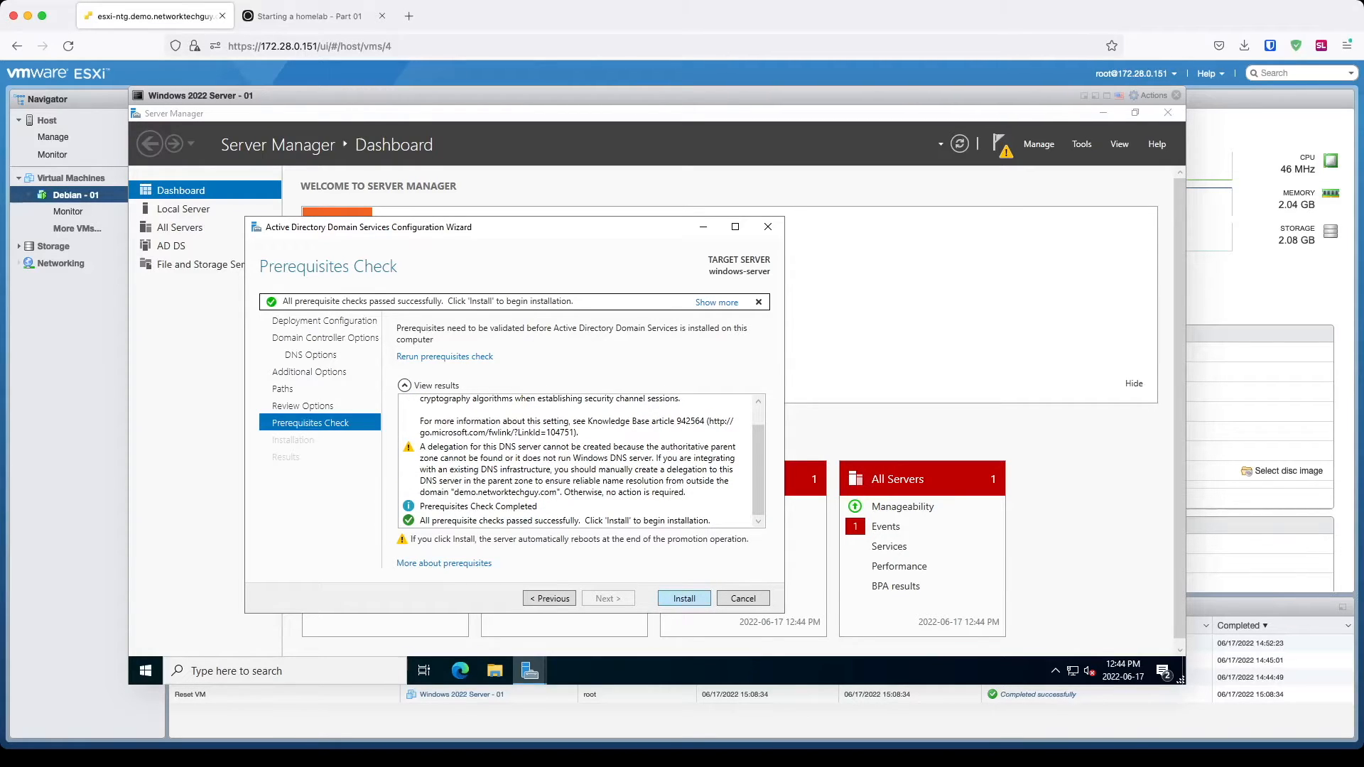
left_click(684, 598)
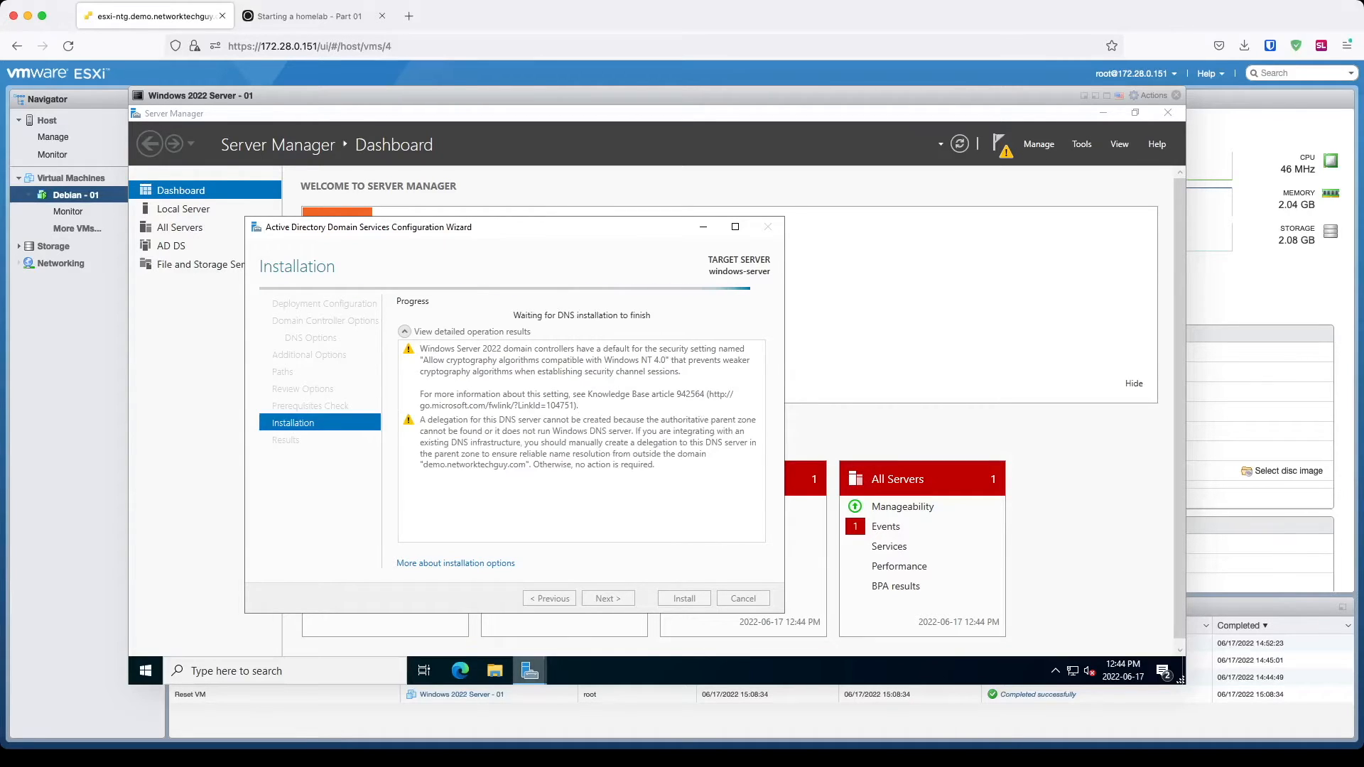
Step: Close the successful promotion results so the VM restarts to the DEMO\Administrator sign-in
mouse_move(530, 671)
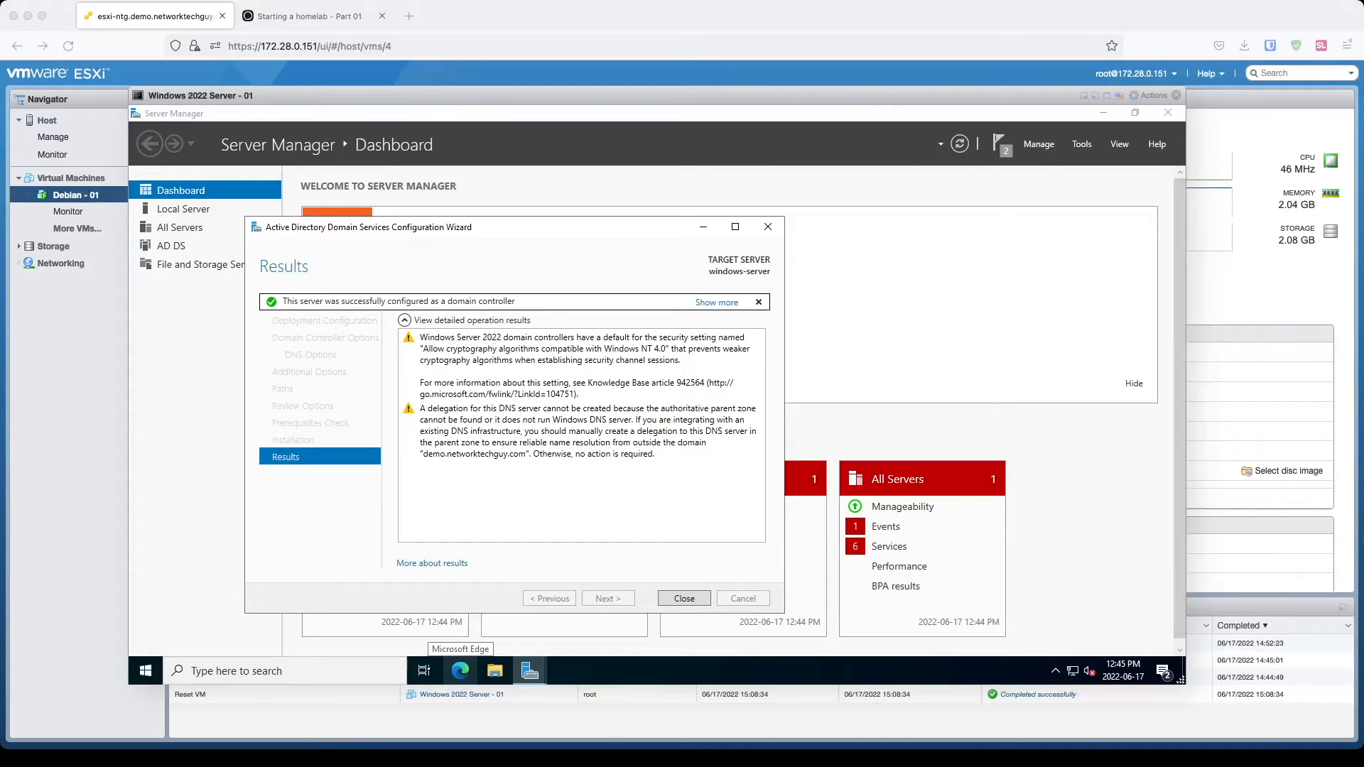
left_click(684, 598)
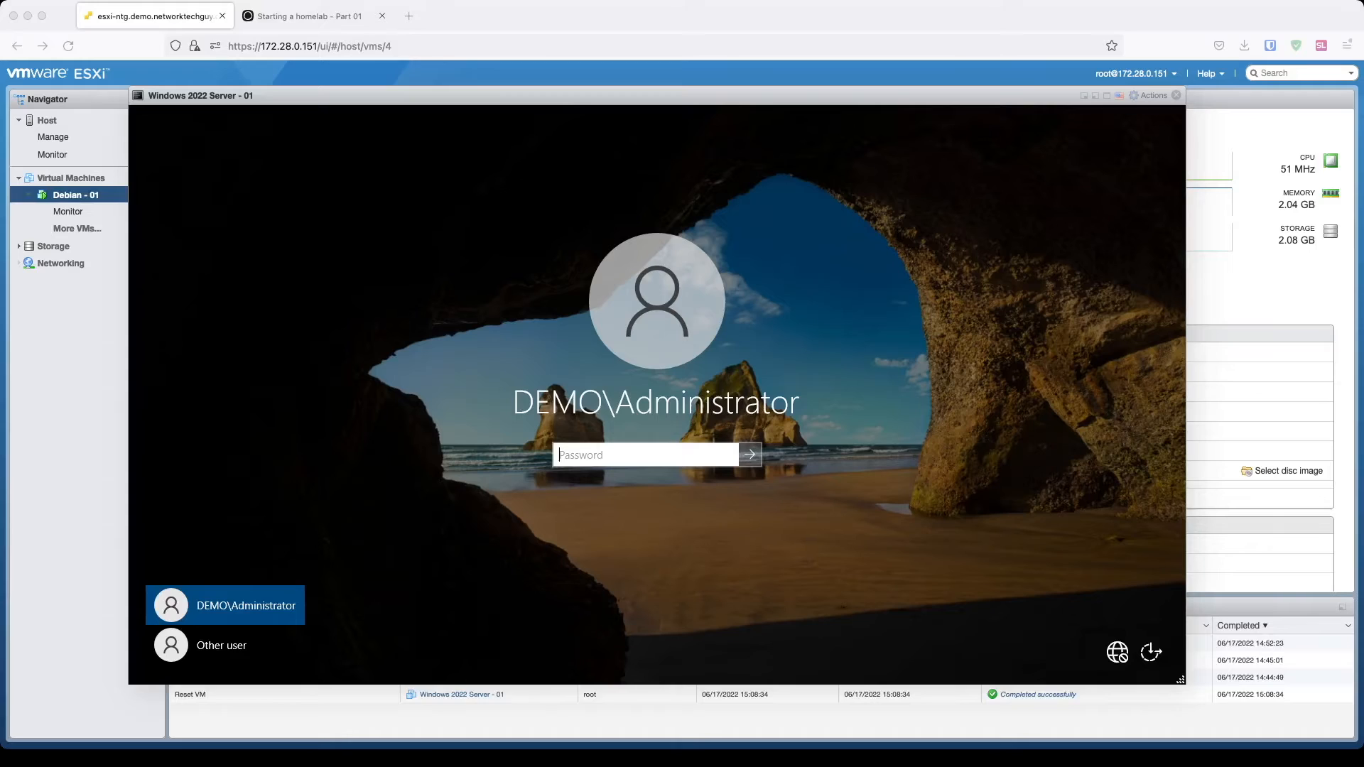
Step: Sign in to the VM as the DEMO domain Administrator with its password
left_click(645, 454)
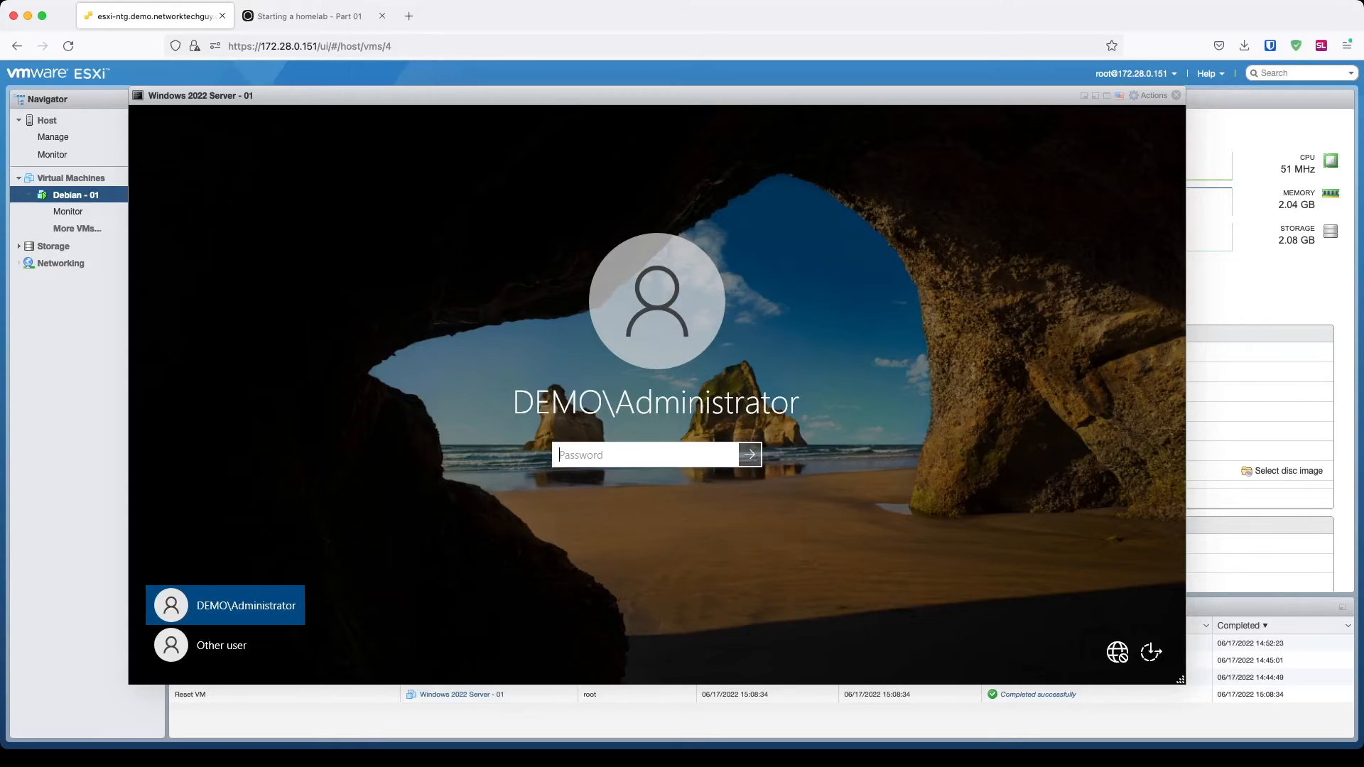
type("*********")
key("Return")
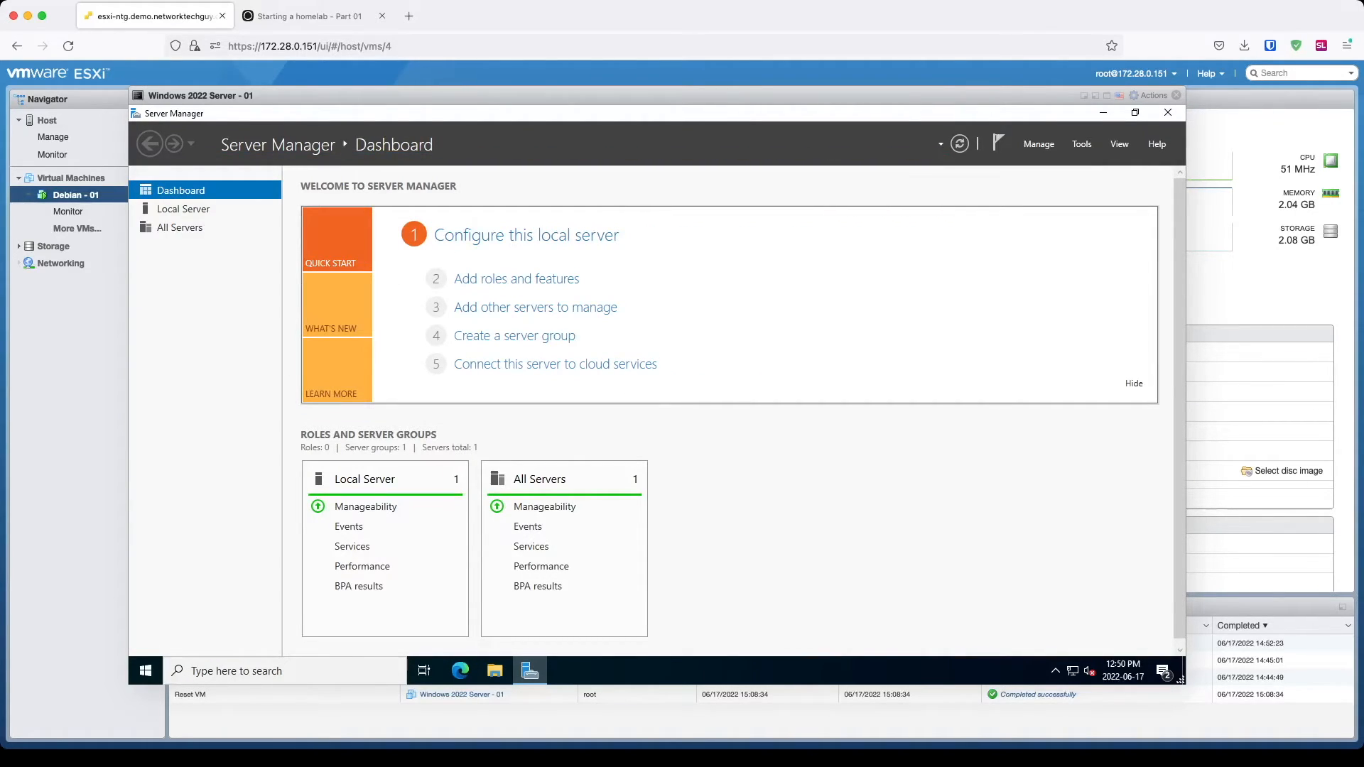
left_click(146, 670)
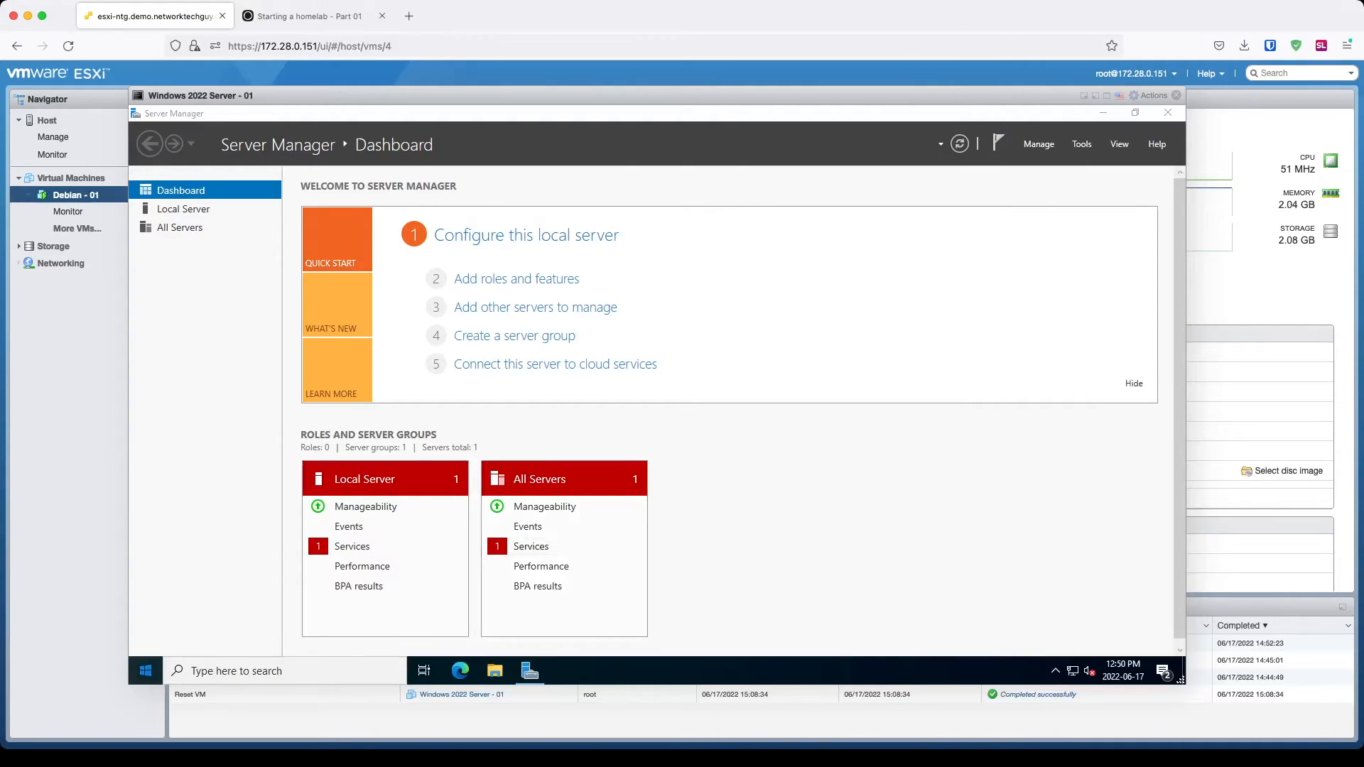
Step: Launch Active Directory Users and Computers from Windows Administrative Tools and widen its tree pane
left_click(253, 450)
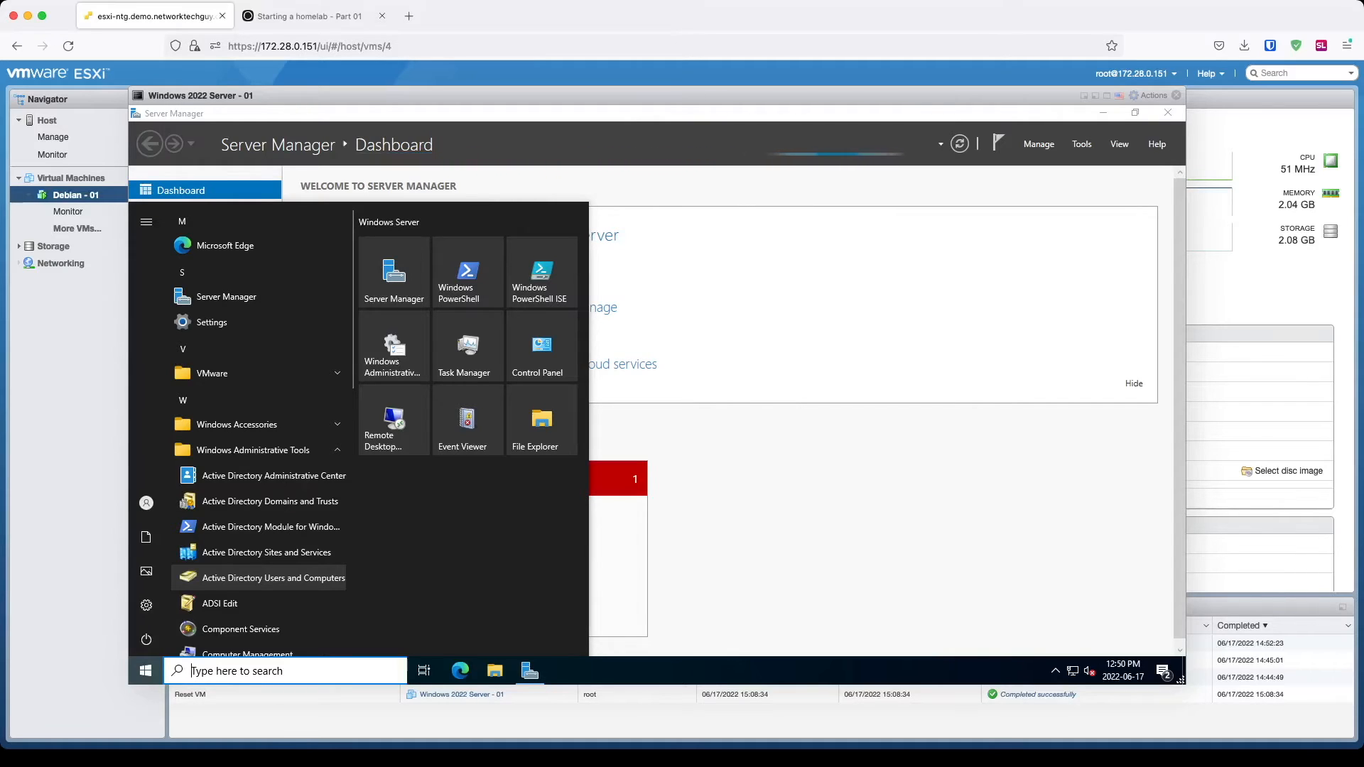
left_click(273, 578)
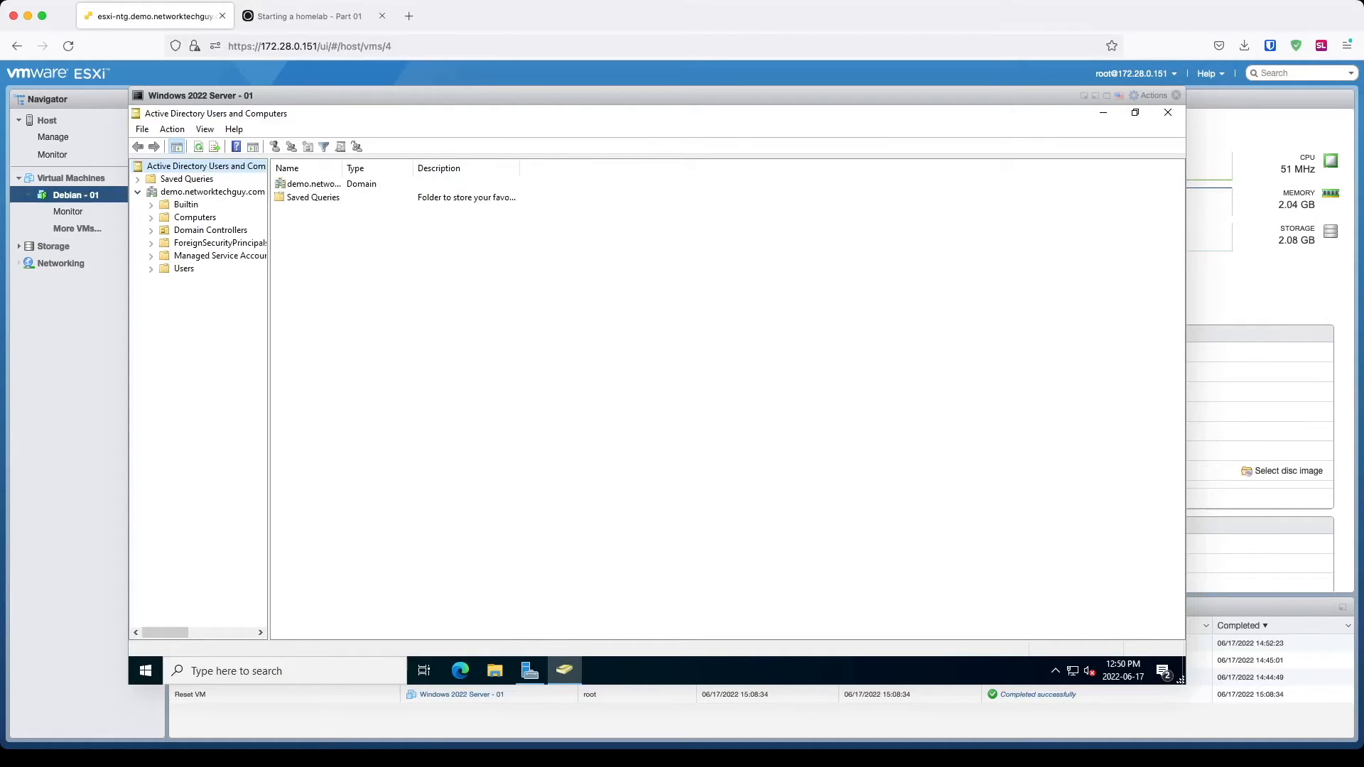
left_click_drag(269, 397, 401, 398)
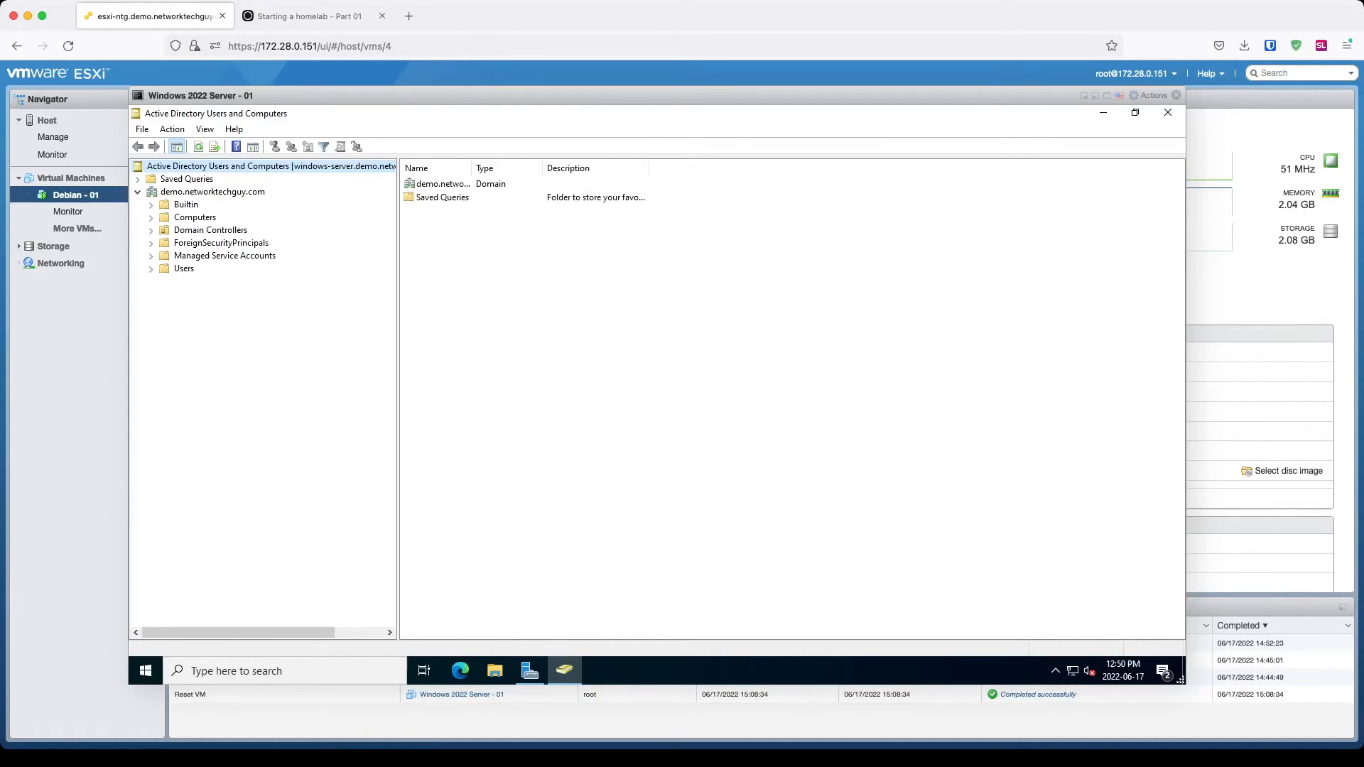
Step: Create a 'Demo Users' organizational unit under demo.networktechguy.com
left_click(206, 192)
right_click(199, 192)
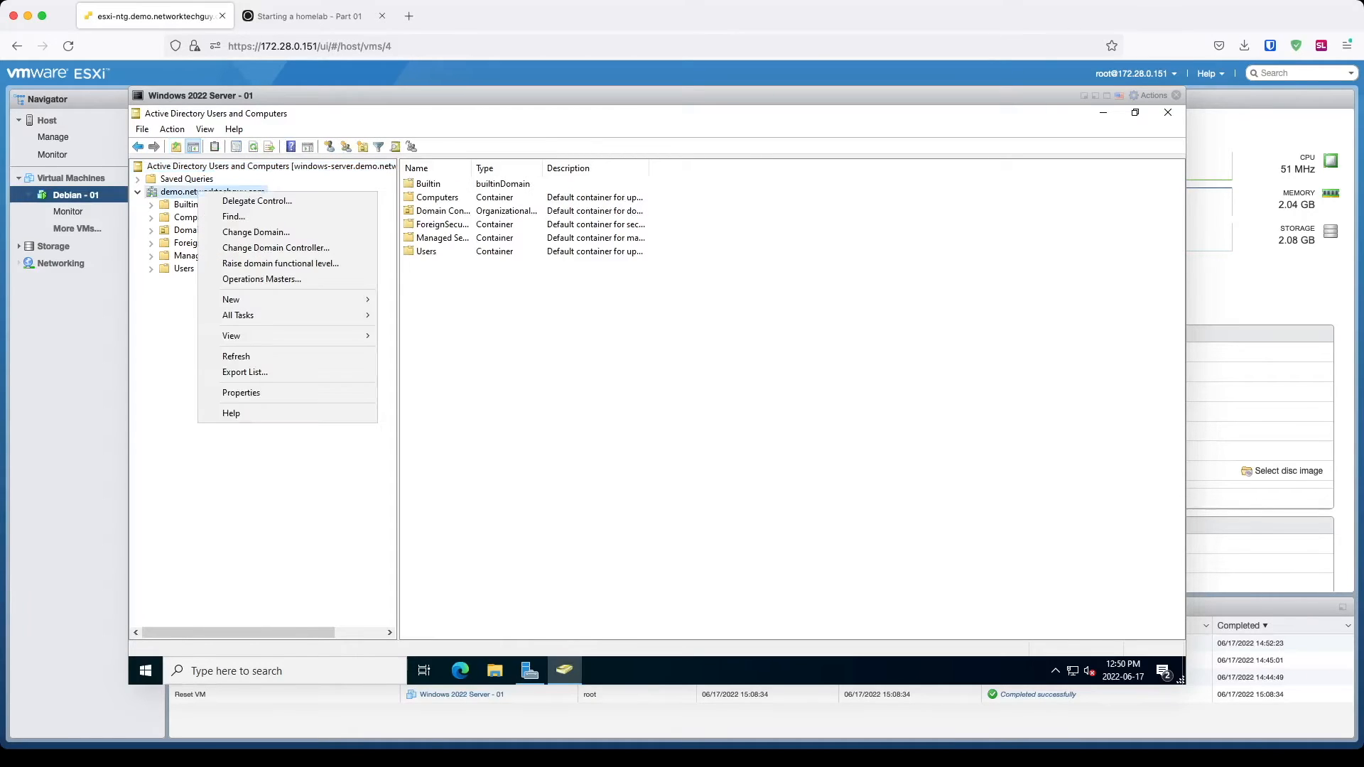
mouse_move(234, 299)
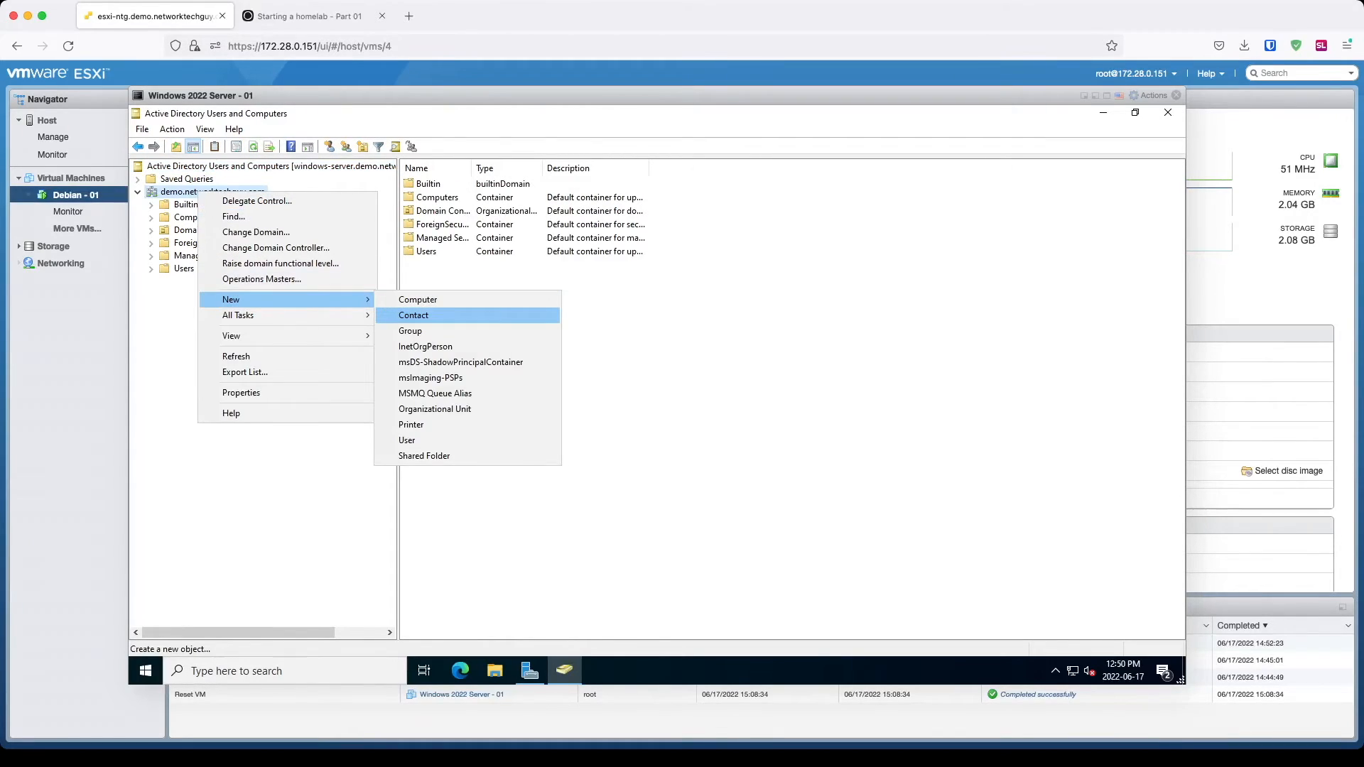
left_click(434, 409)
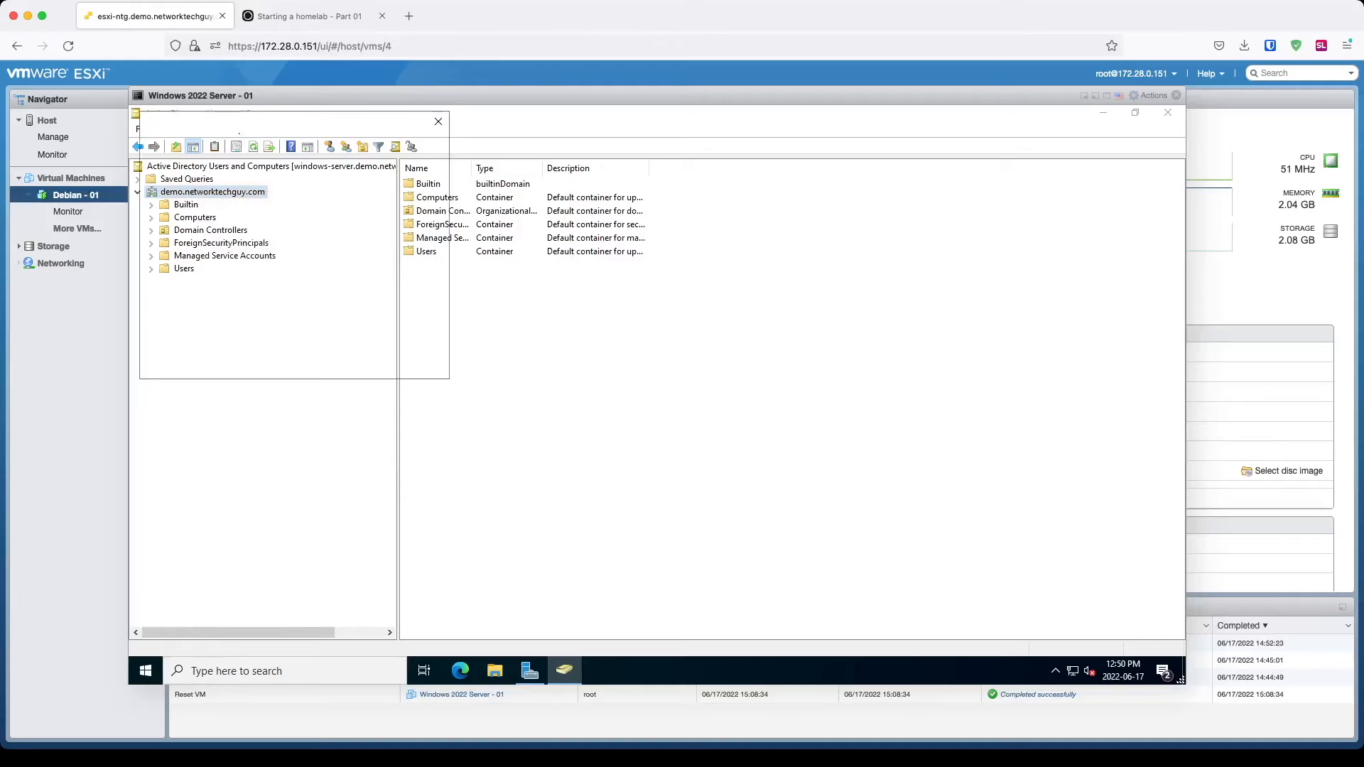
type("Demo Users")
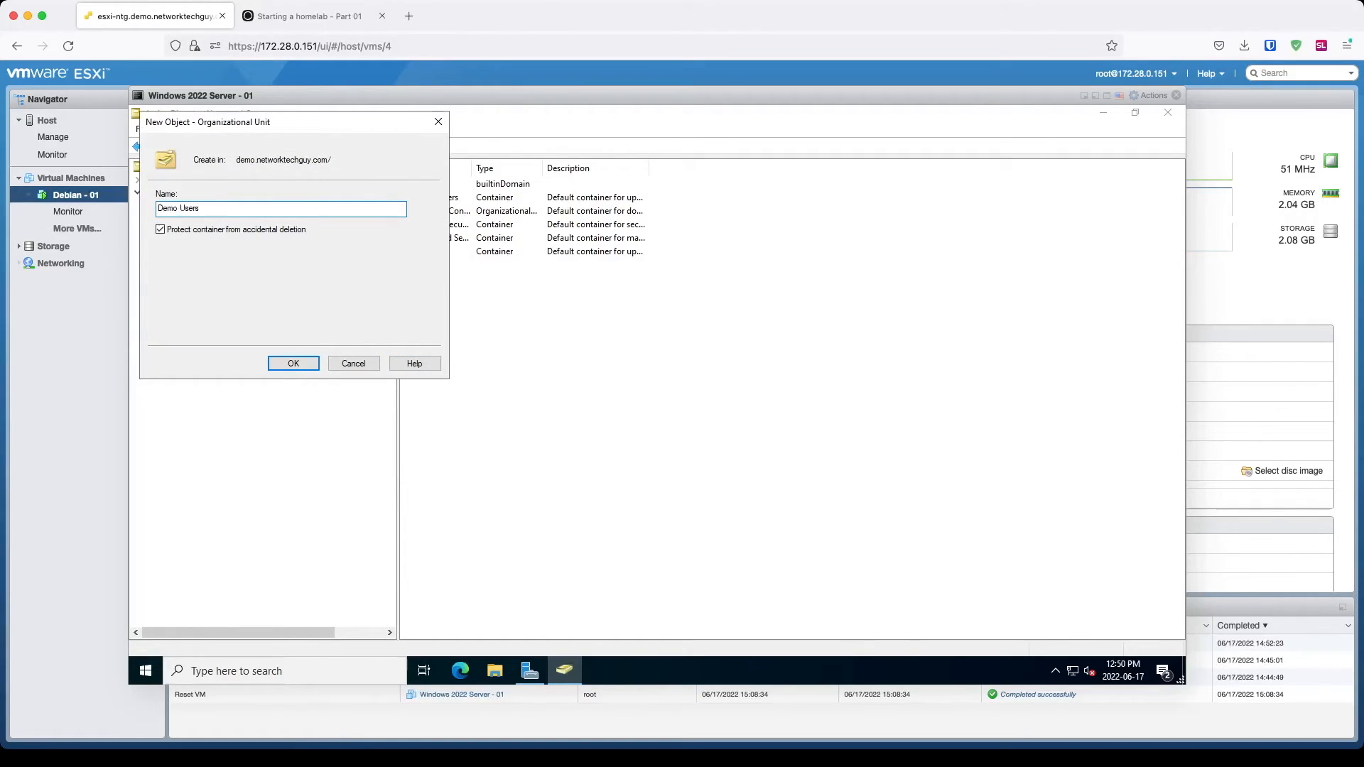
key("Return")
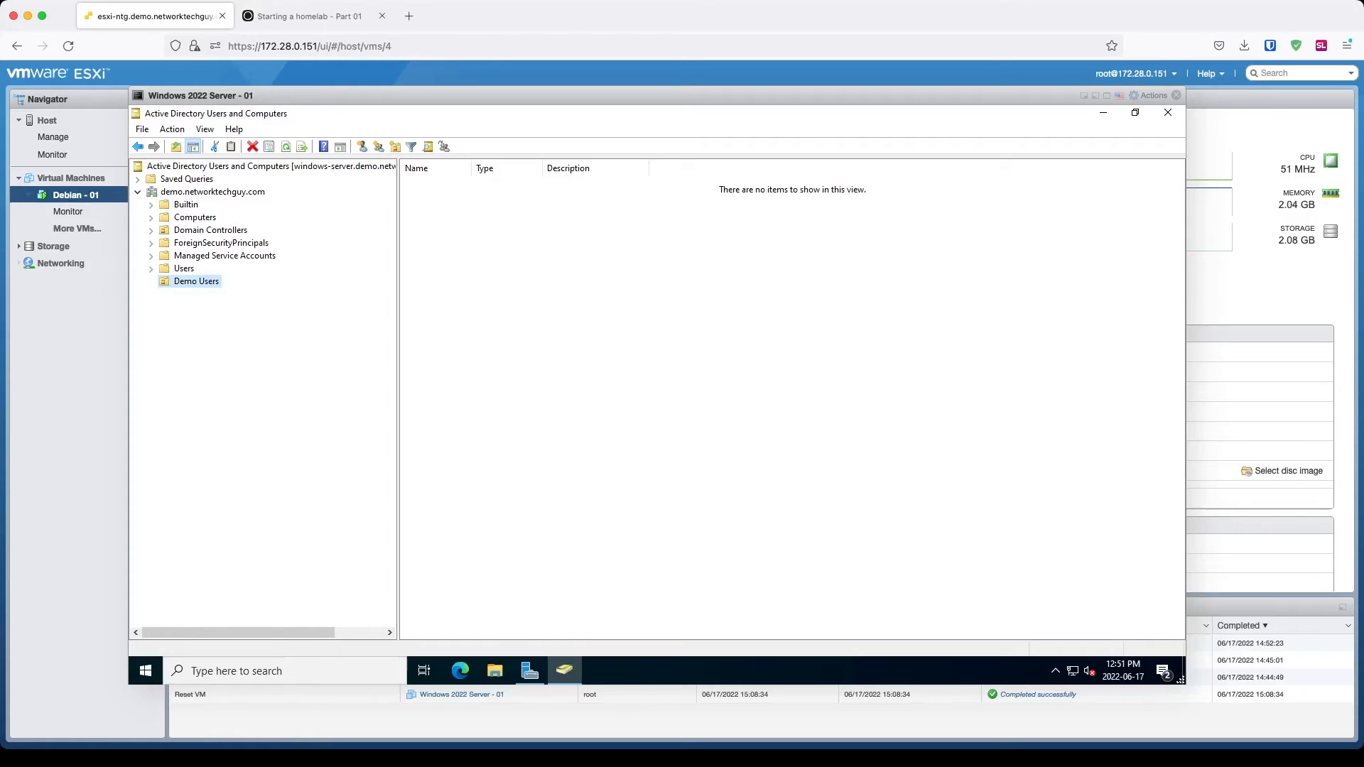
Step: Browse the Users container with a widened Name column, then reselect Demo Users
left_click(184, 268)
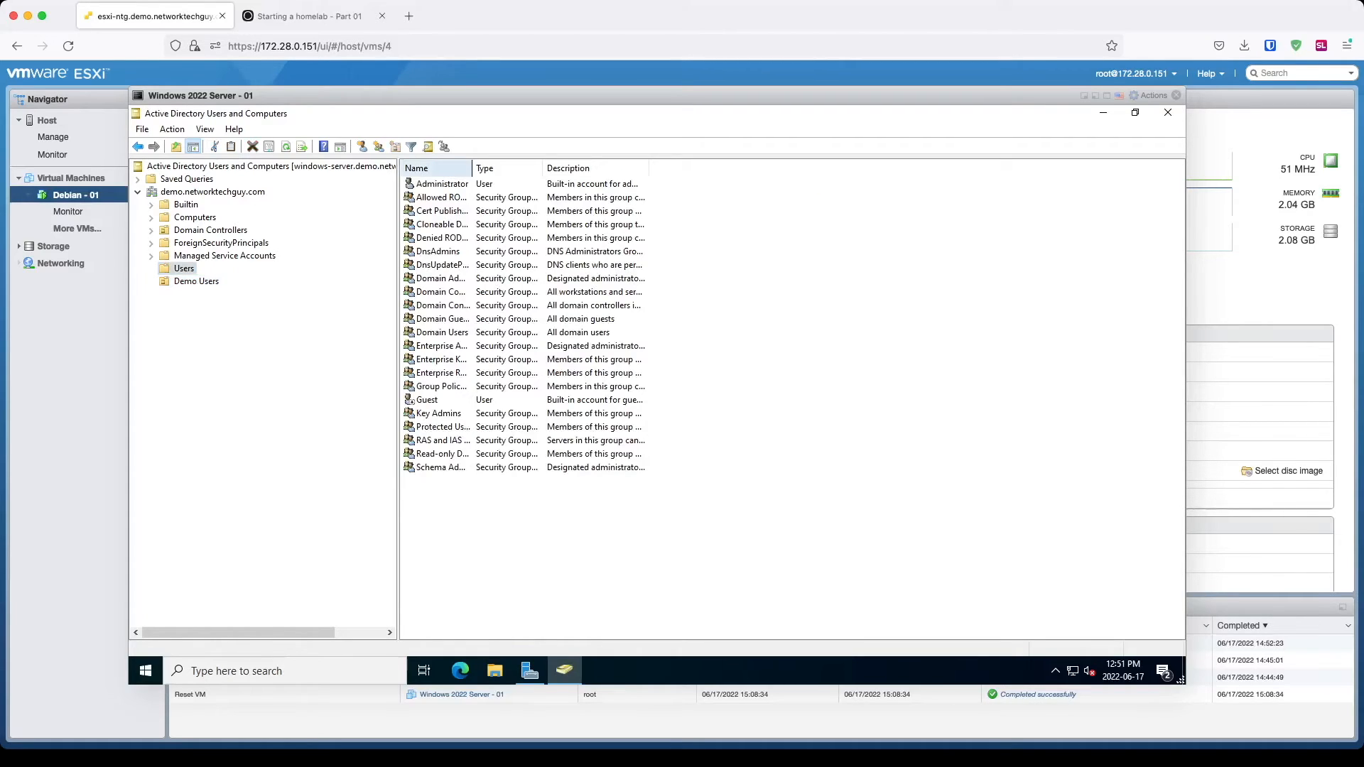
left_click_drag(472, 168, 639, 167)
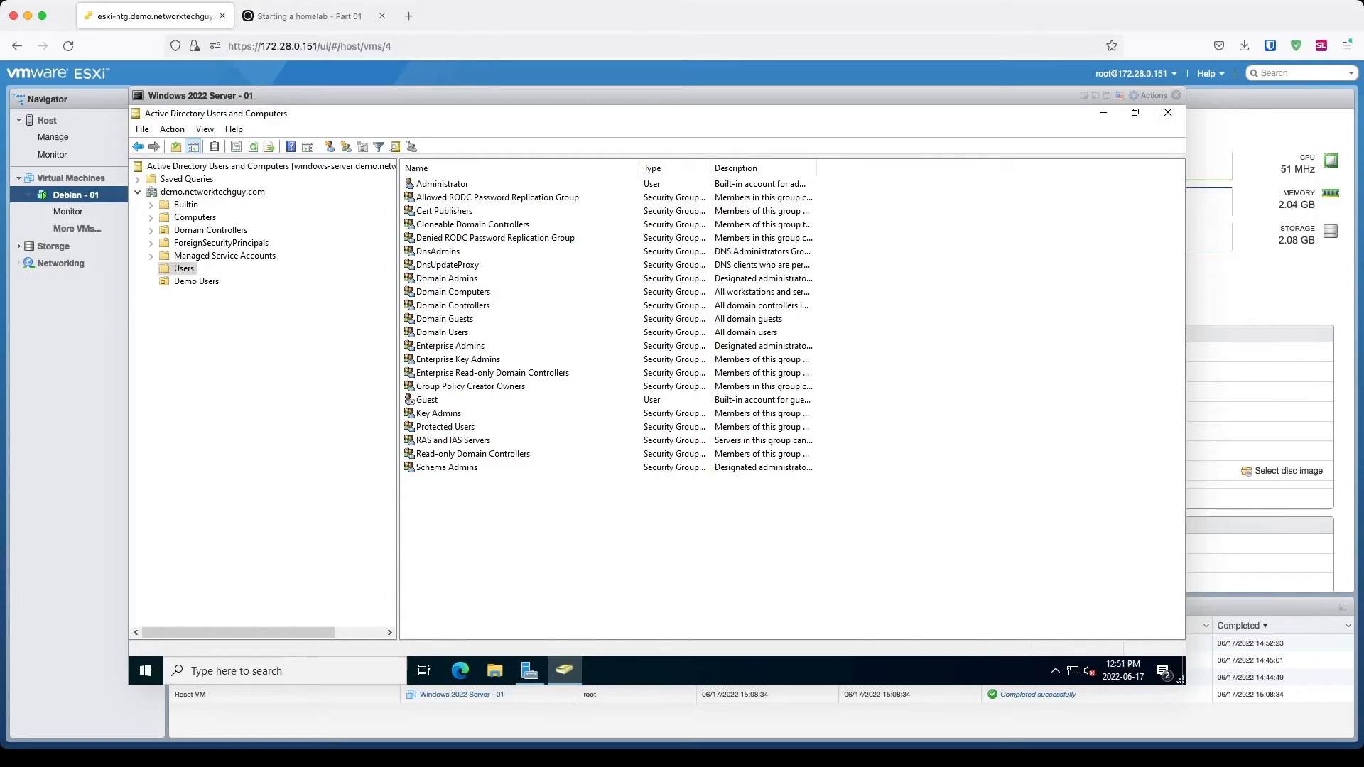
left_click(196, 281)
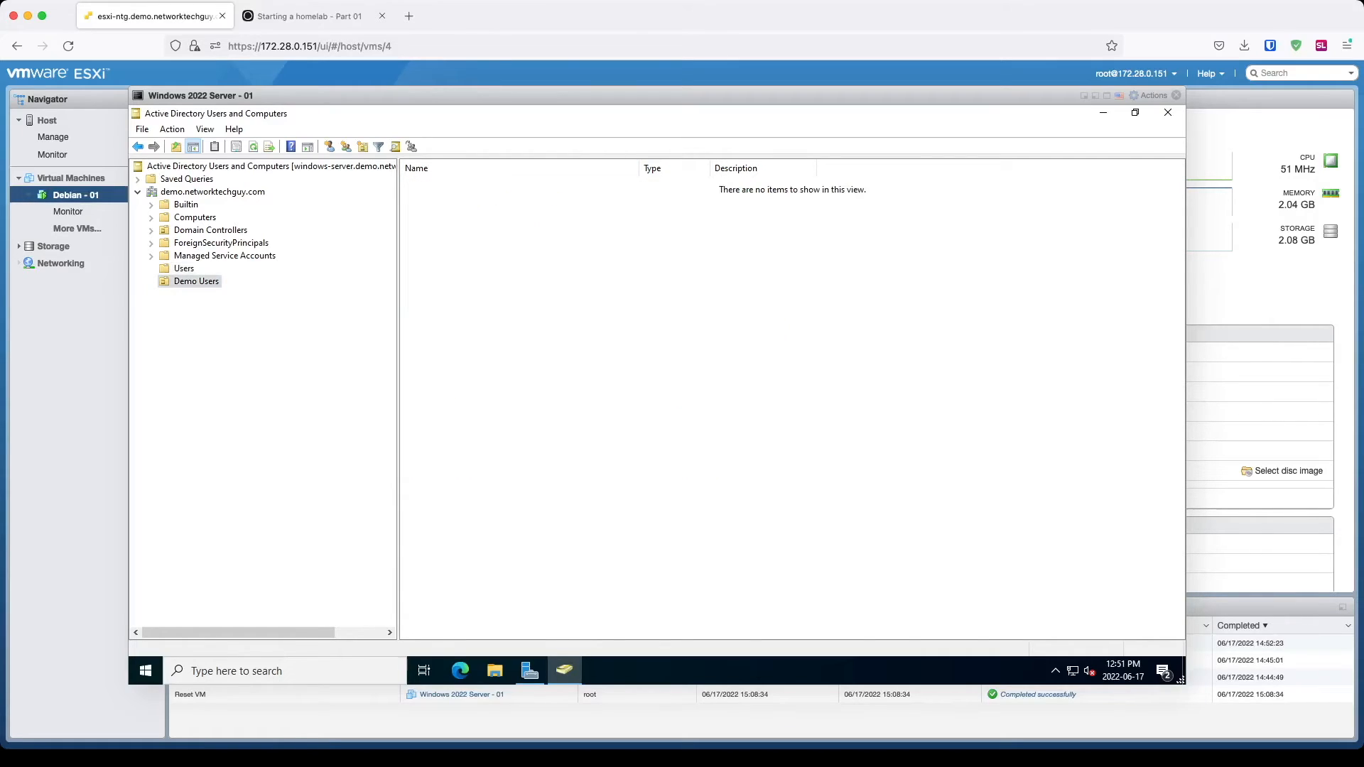
Step: Create a new user in Demo Users with first name, last name, logon name and password
right_click(205, 280)
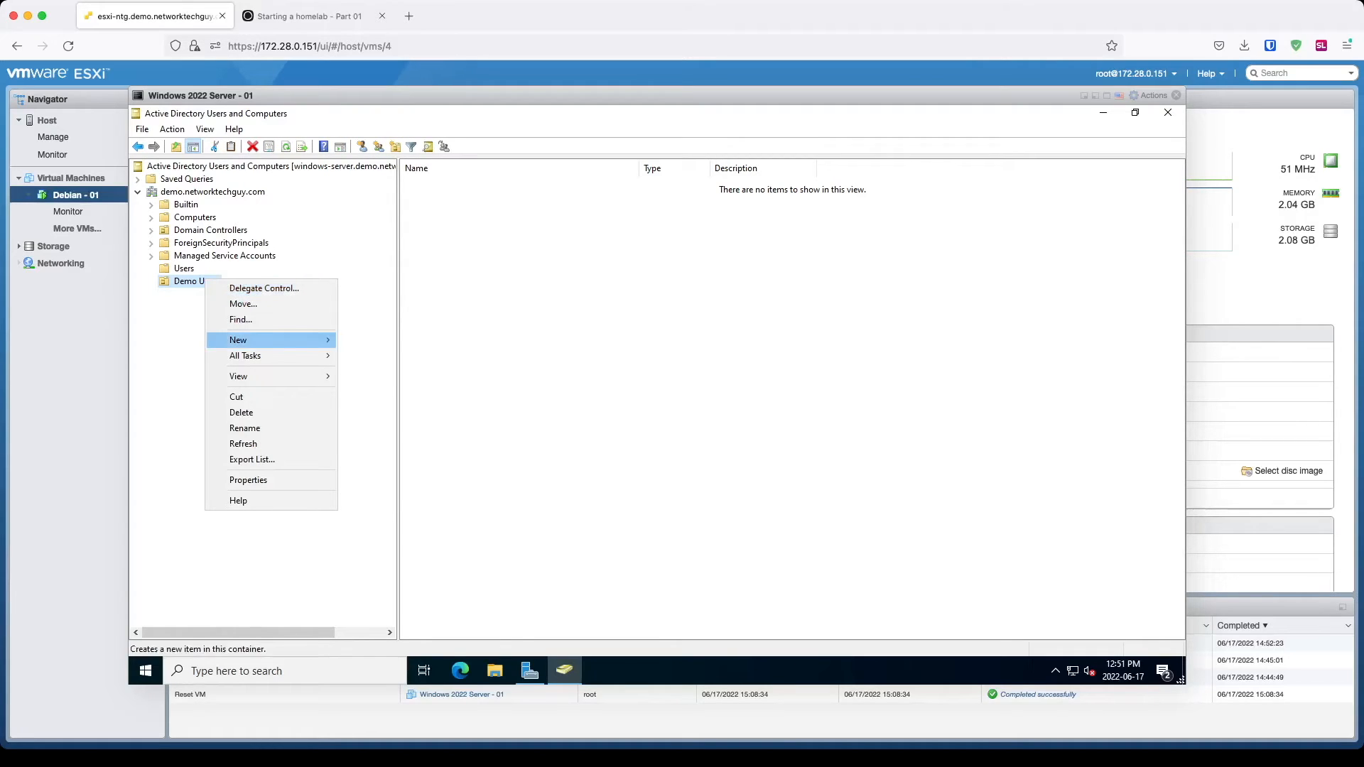
mouse_move(277, 340)
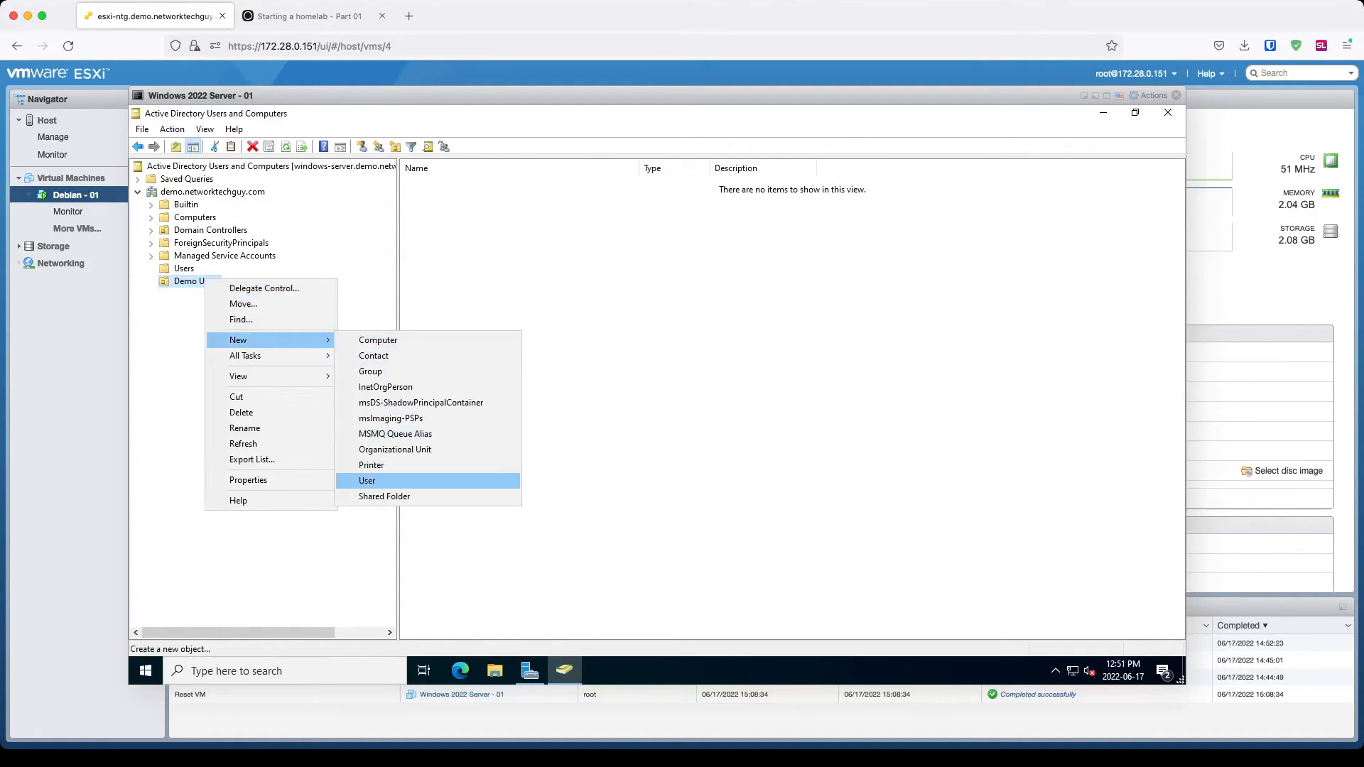
left_click(367, 481)
key("Tab")
key("Tab")
key("Tab")
key("Tab")
type("nex")
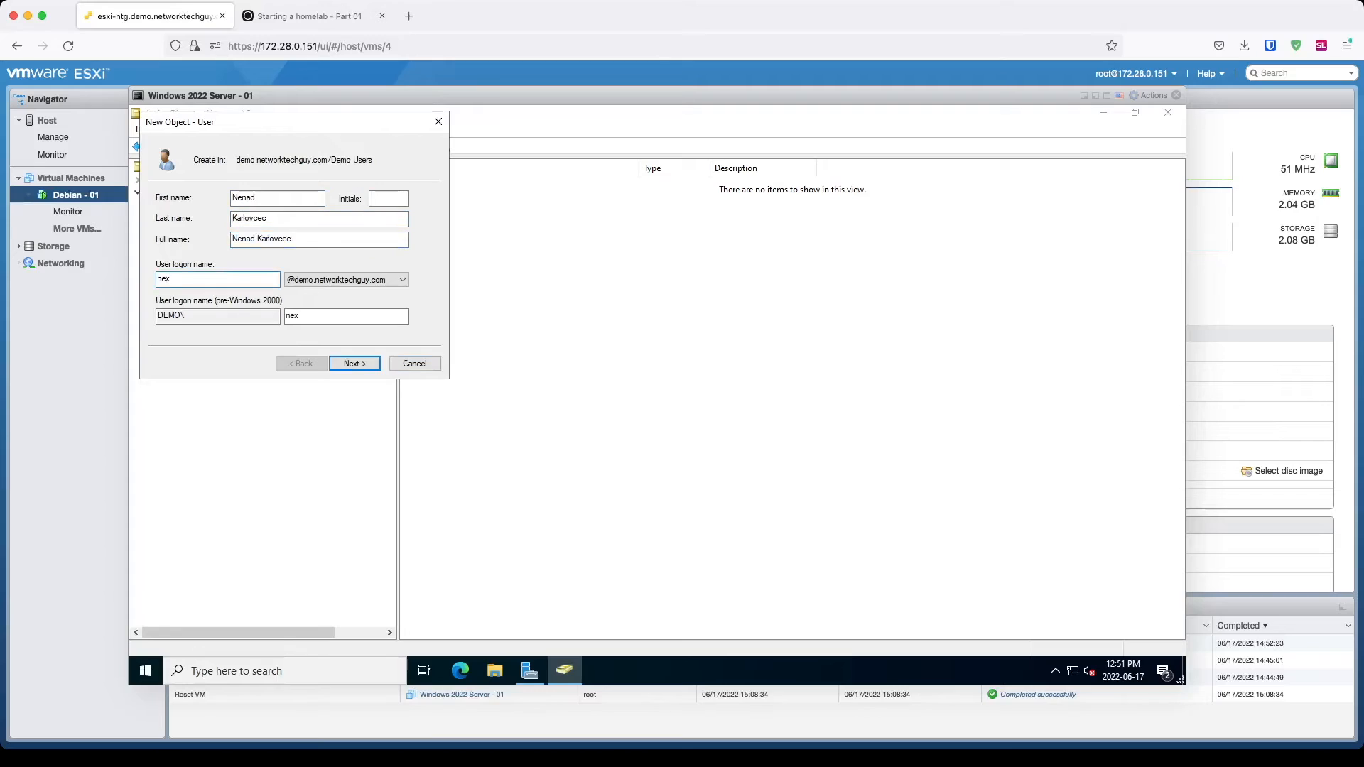
key("Return")
type("•••••••••")
key("Tab")
key("Return")
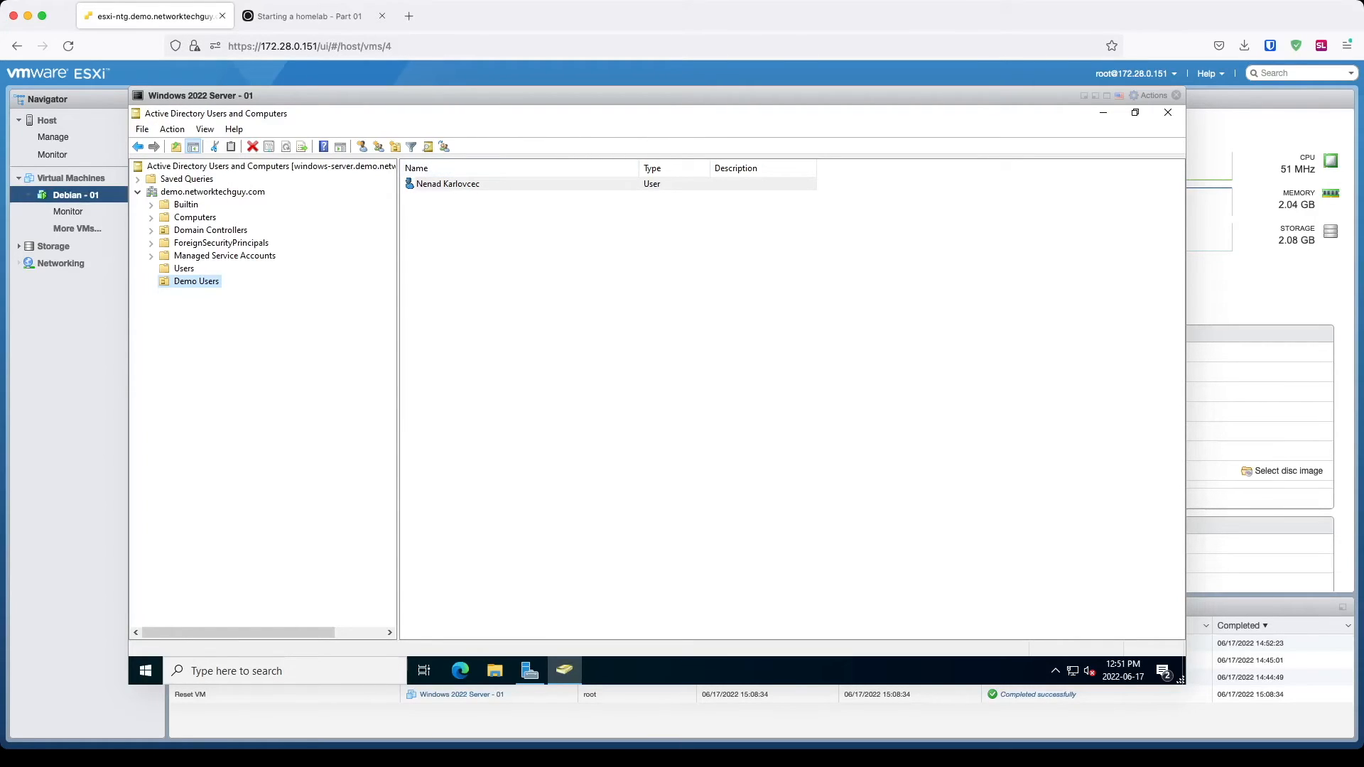
left_click(206, 129)
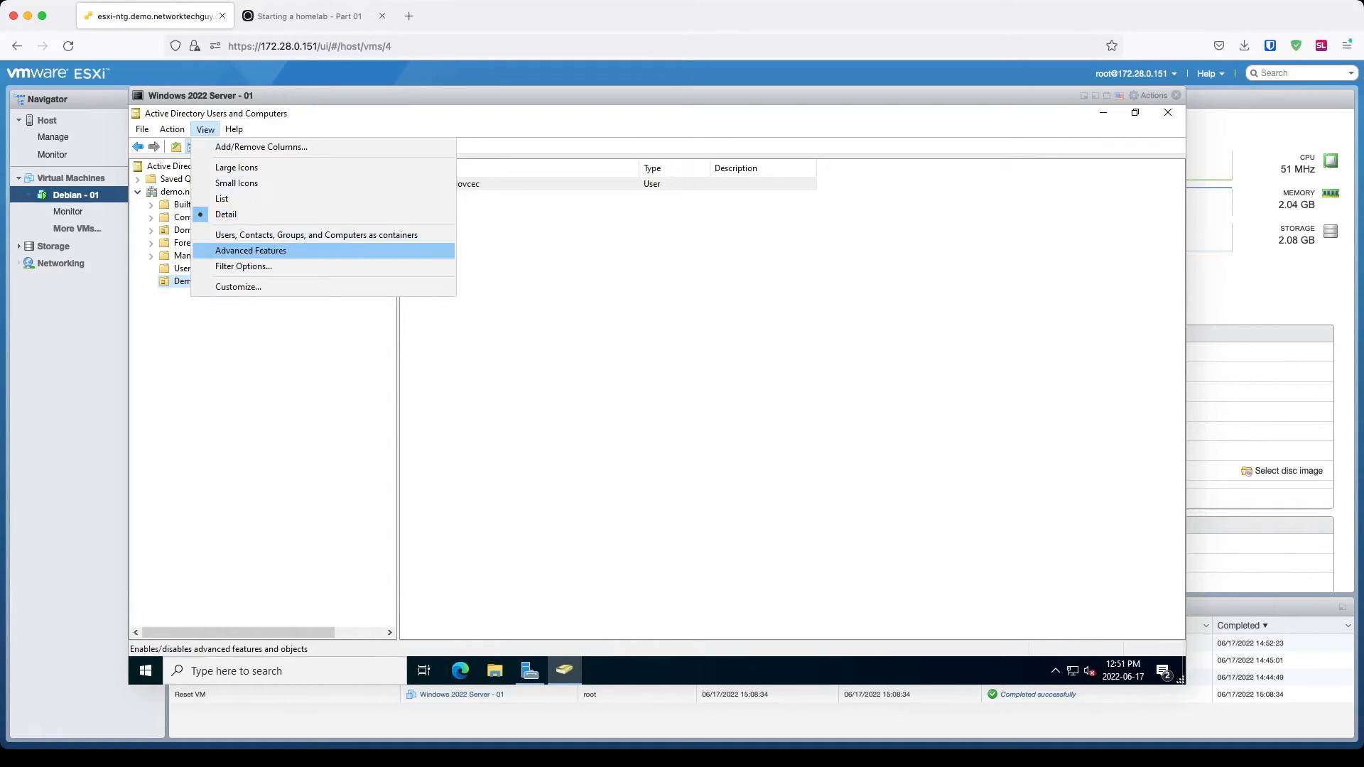
Step: Enable Advanced Features and open the new user's Properties from Demo Users
left_click(250, 250)
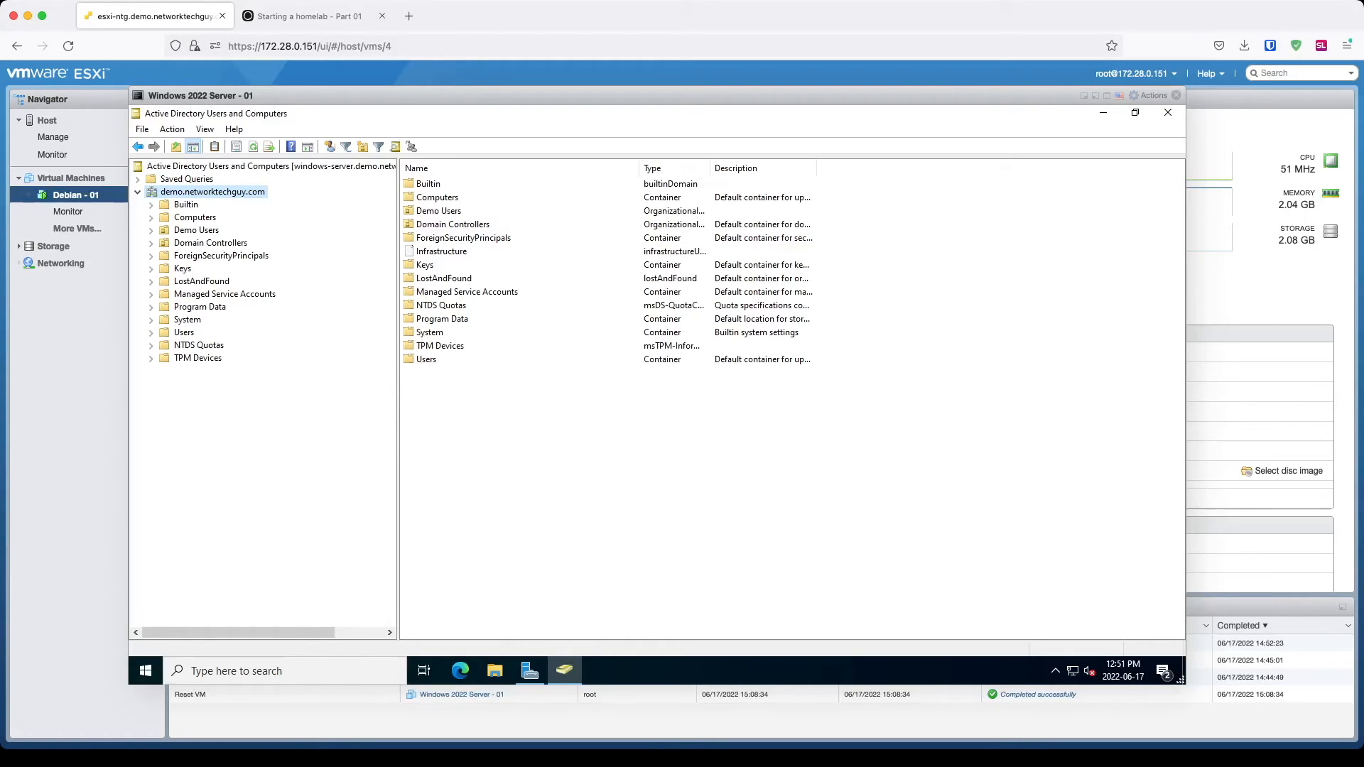
left_click(196, 231)
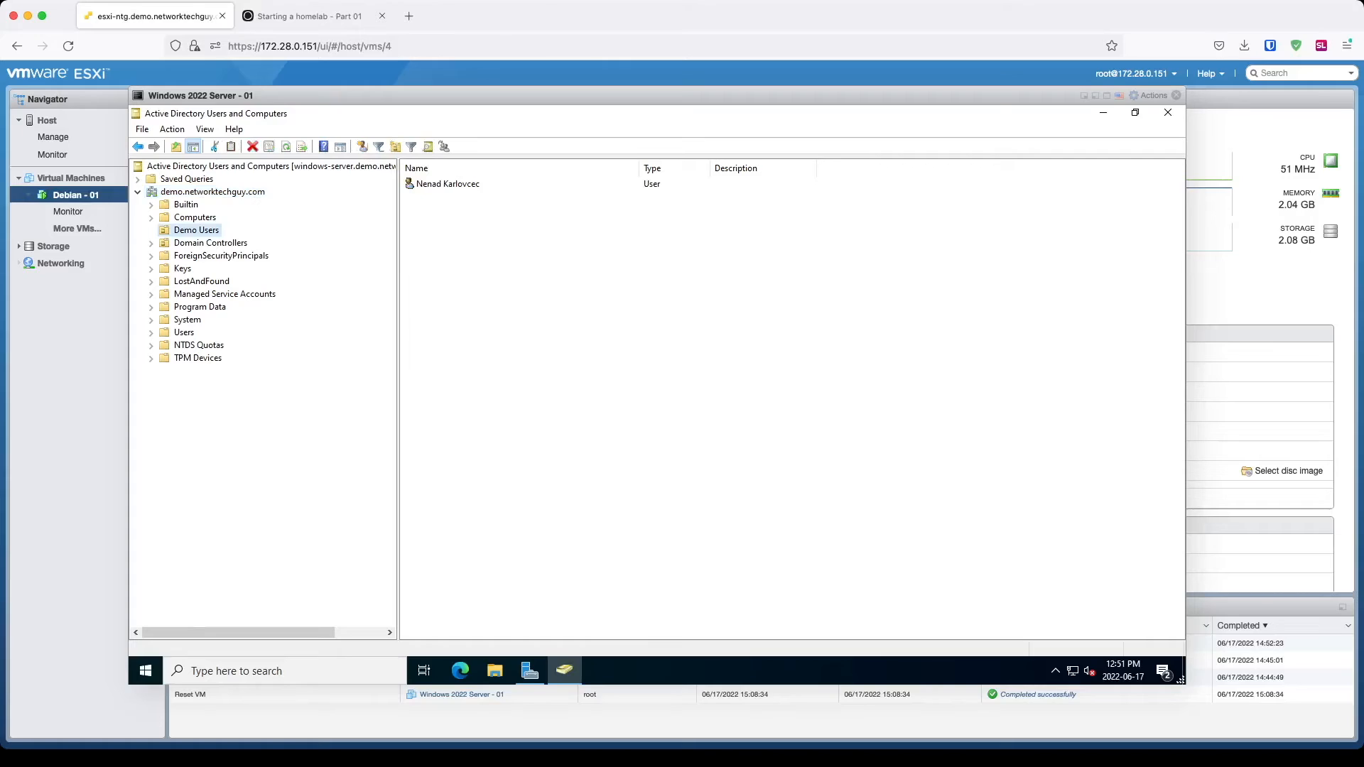
right_click(446, 184)
left_click(490, 396)
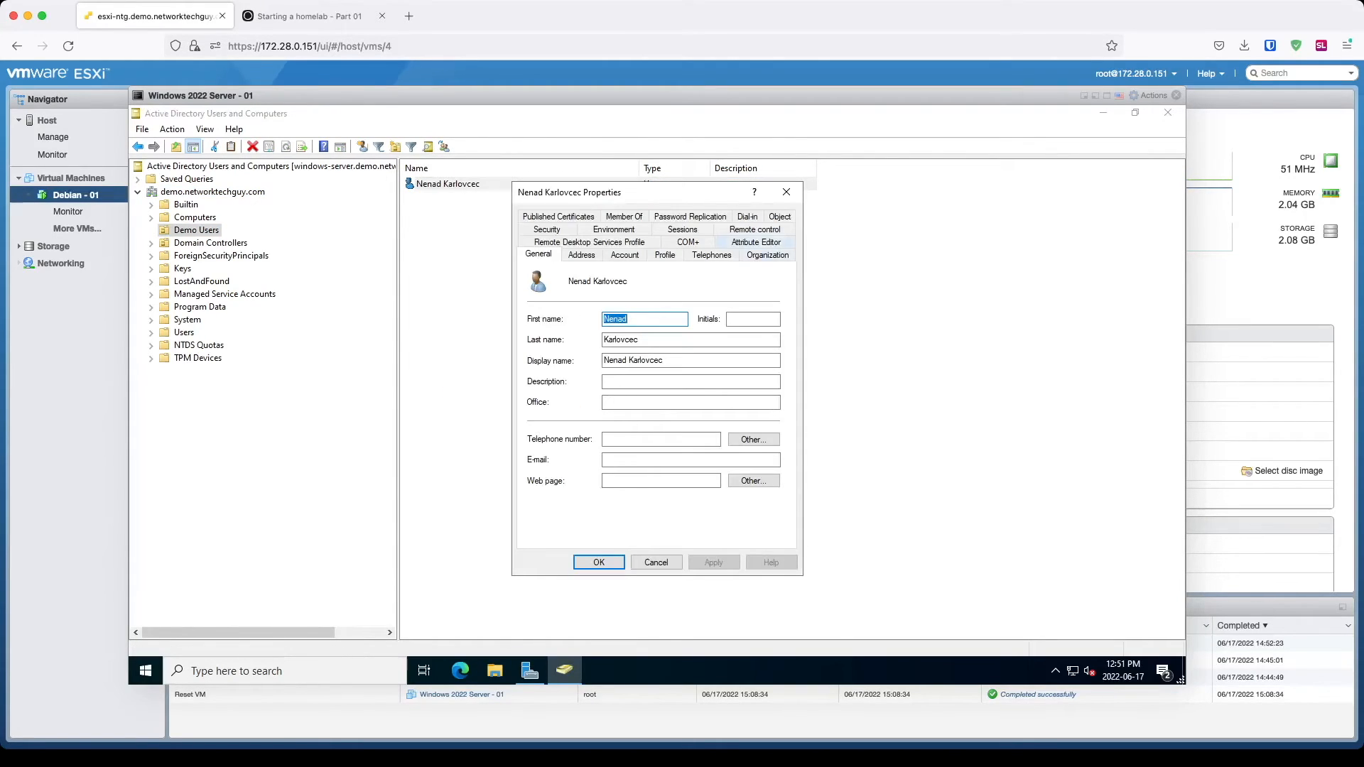
Step: View the user's distinguishedName in Attribute Editor, then close the dialogs without changes
left_click(756, 242)
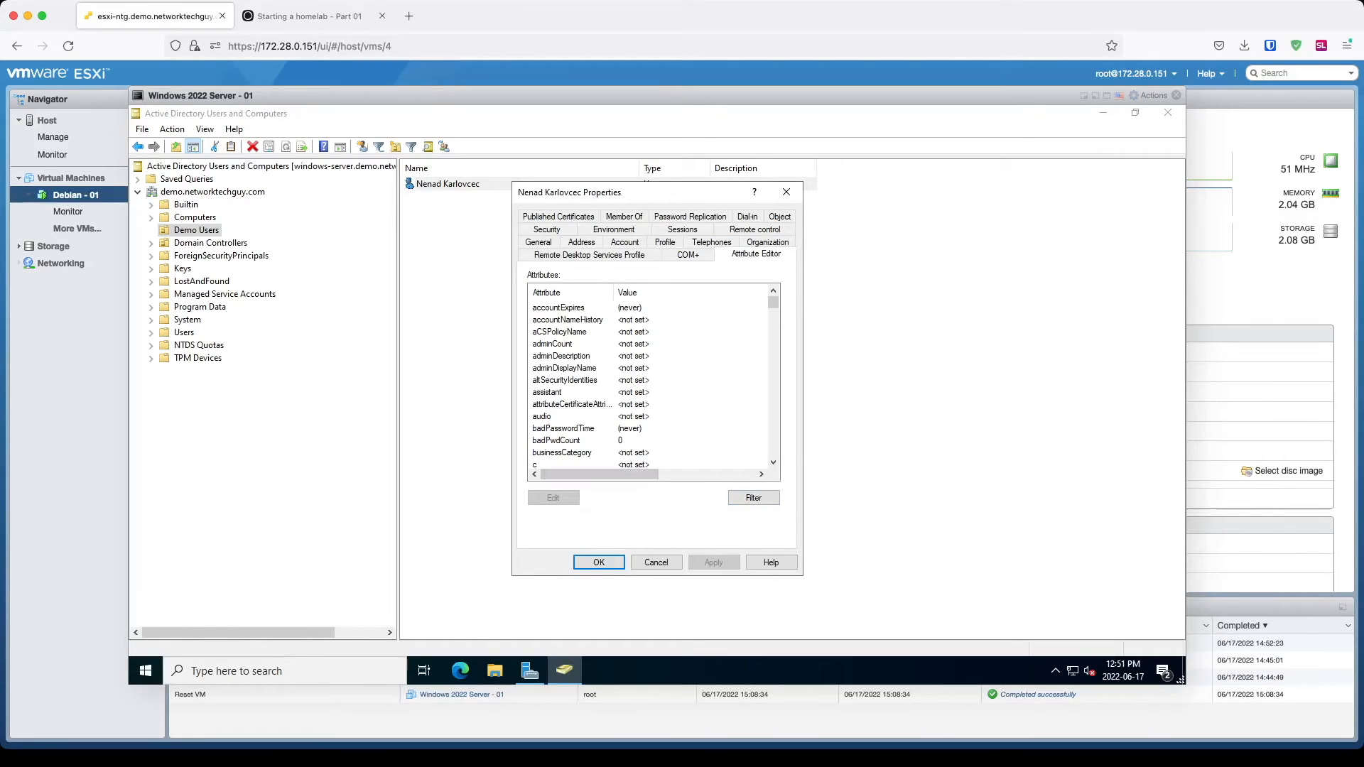
left_click_drag(773, 302, 773, 316)
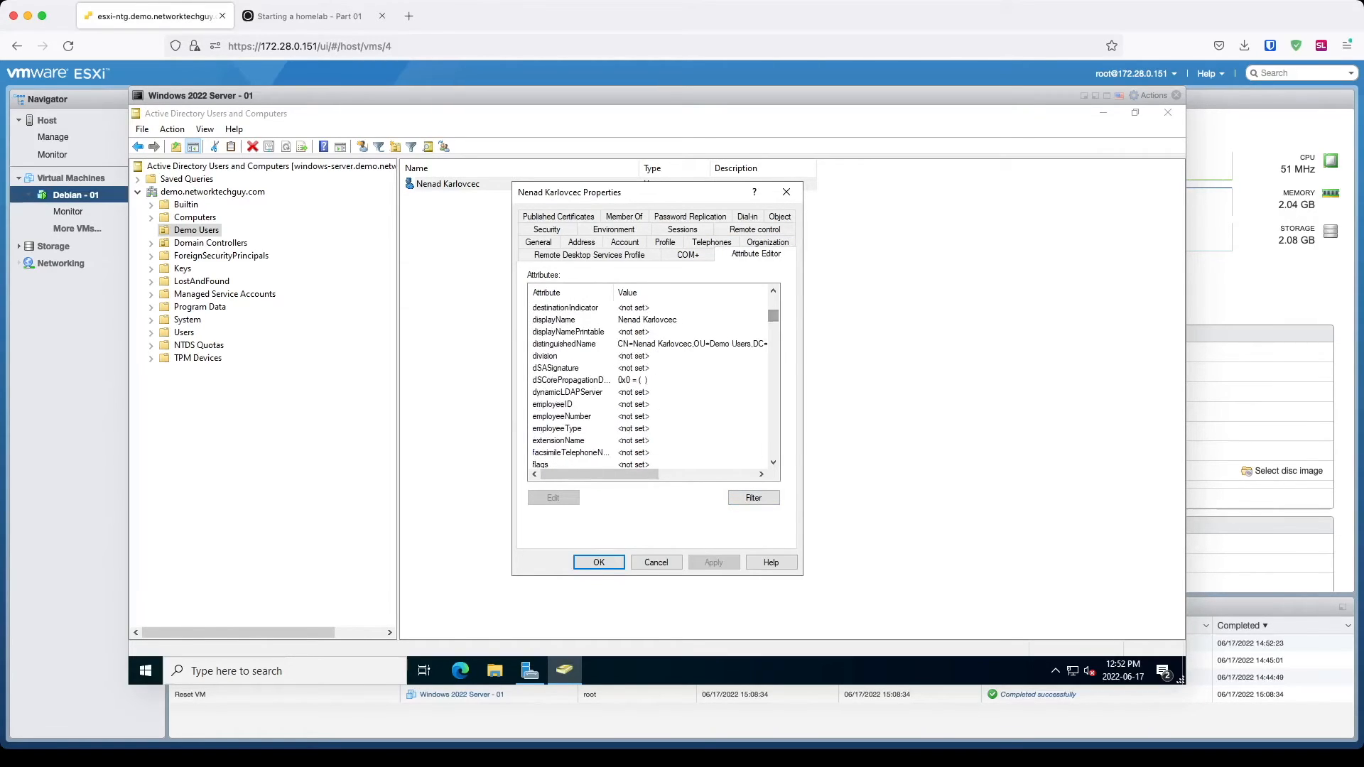
left_click(574, 344)
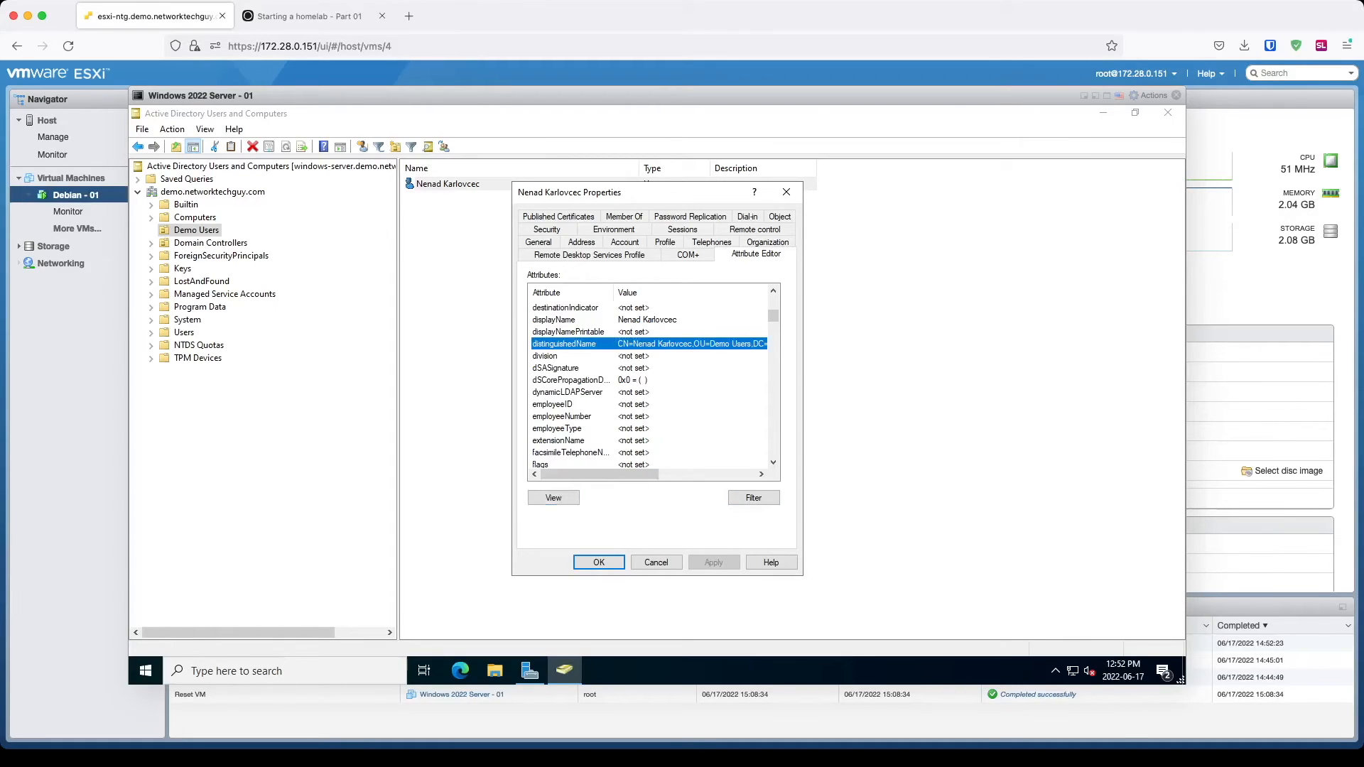
double_click(574, 344)
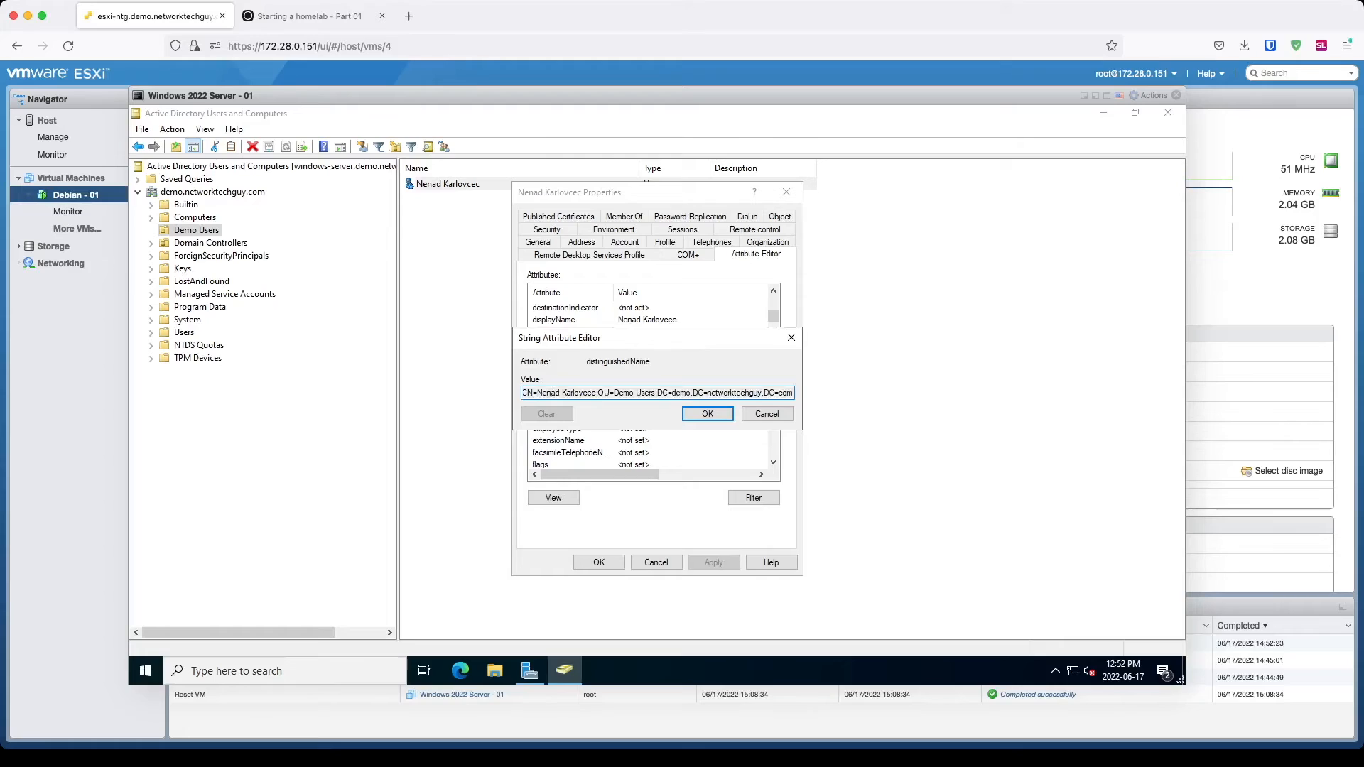
left_click_drag(523, 392, 793, 392)
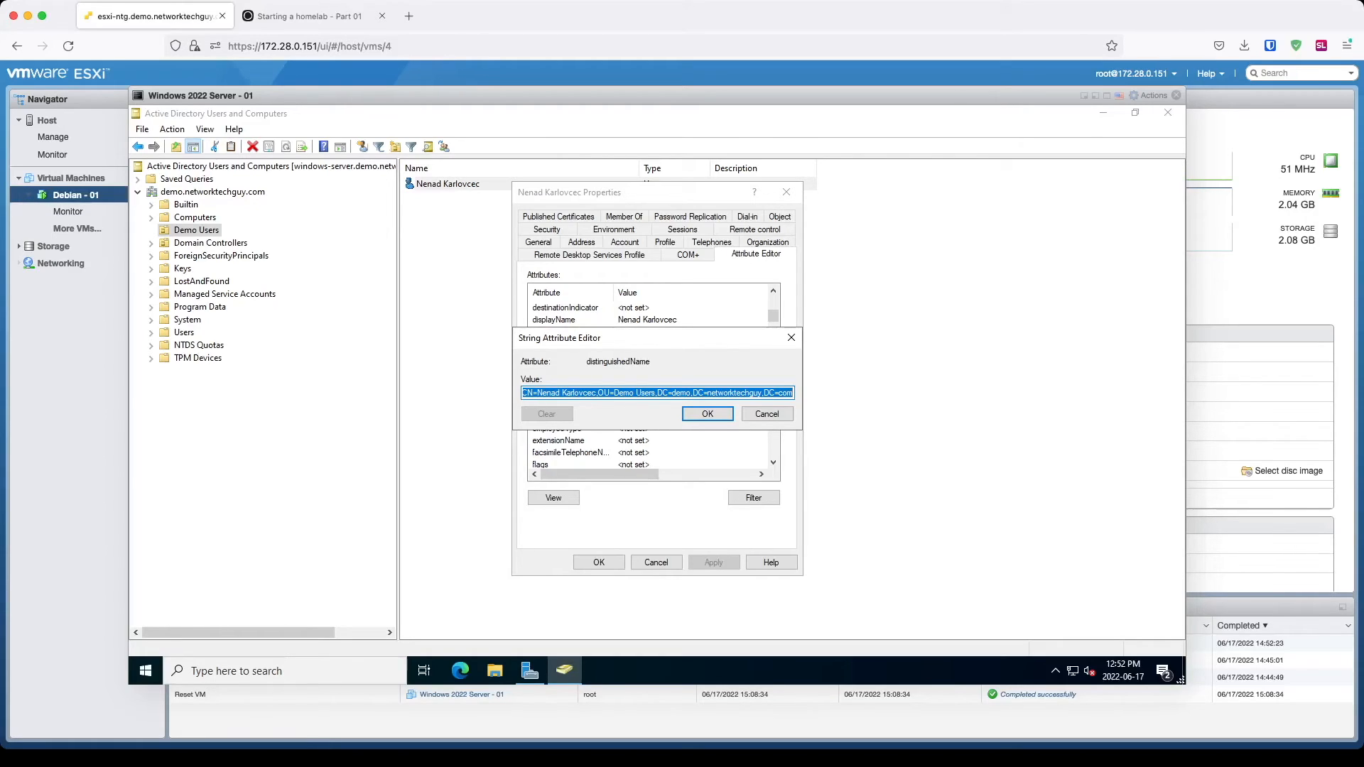
key("End")
key("shift+Left")
key("shift+Left")
key("shift+Left")
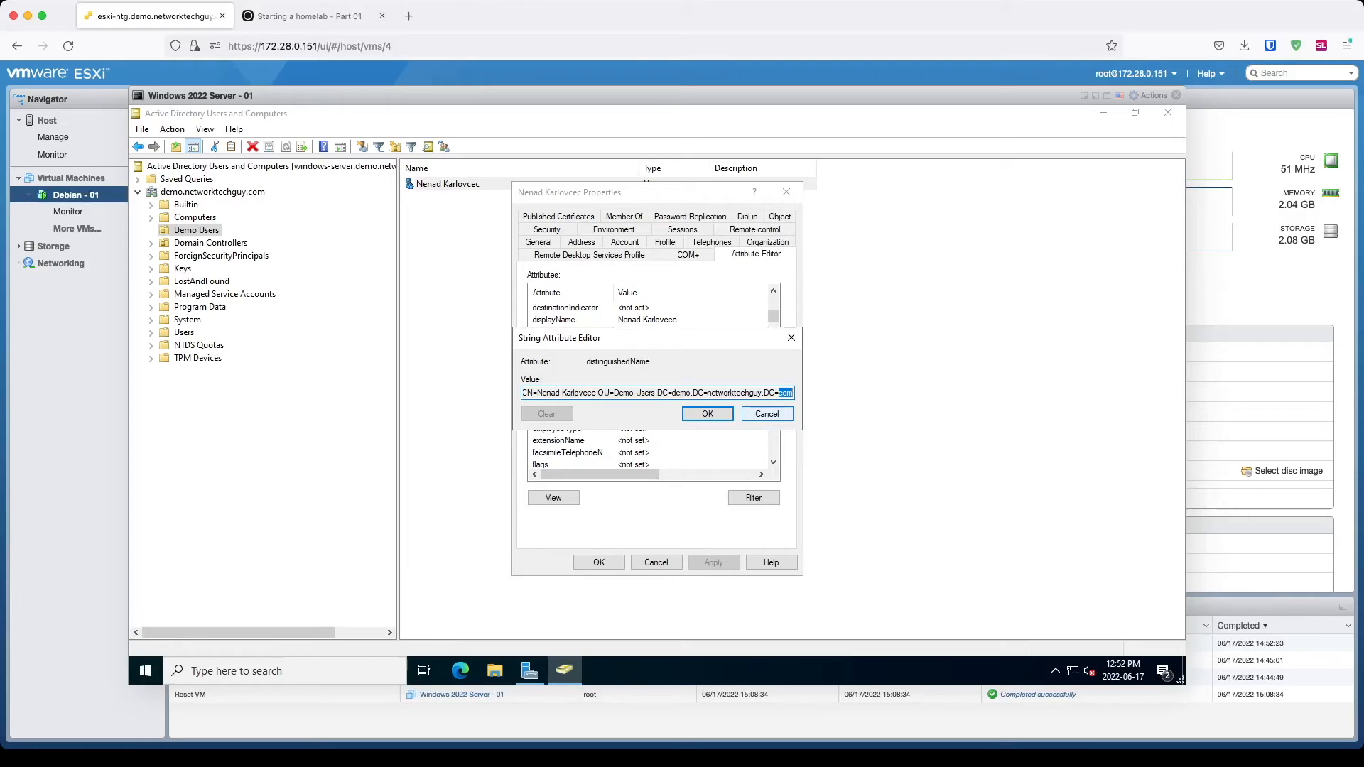
left_click(767, 414)
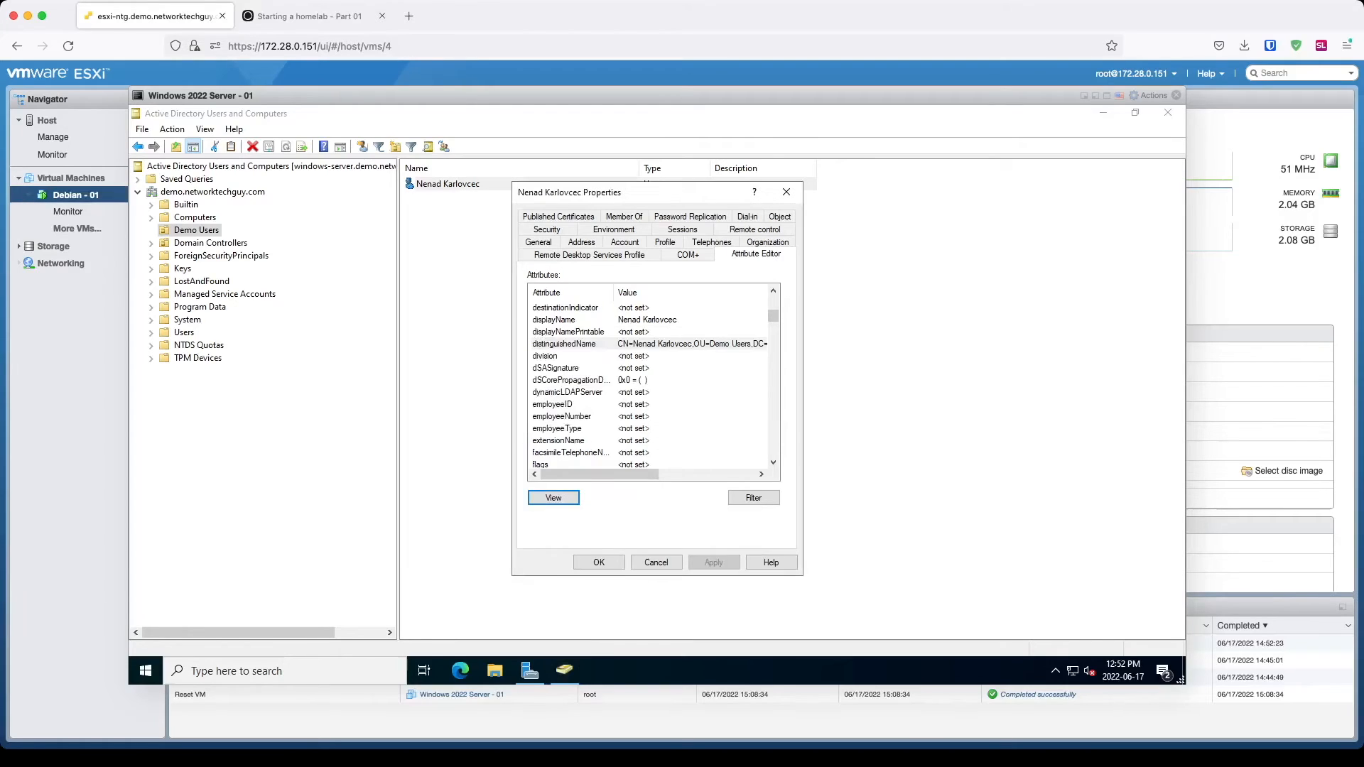
left_click(599, 562)
left_click(604, 454)
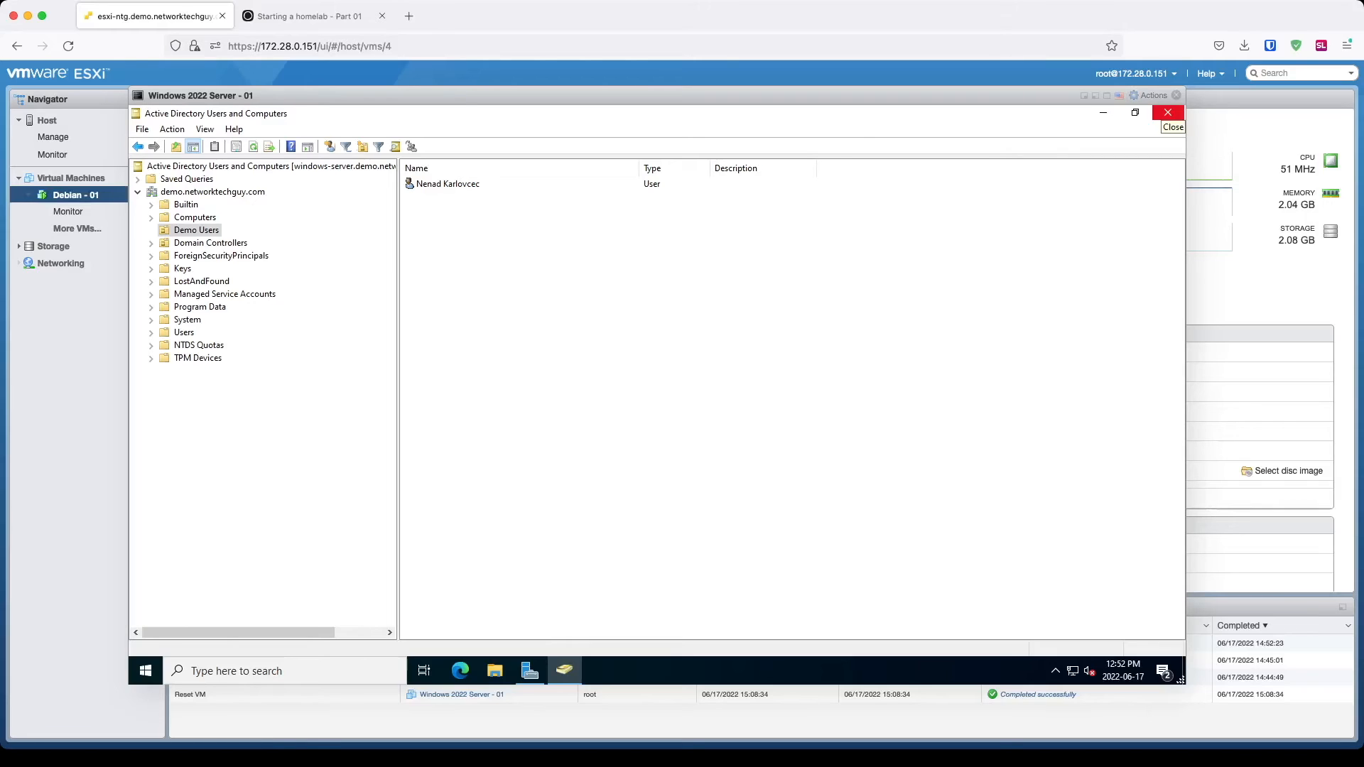
Step: Close Active Directory Users and Computers and advance Add Roles and Features to Server Roles
left_click(1104, 112)
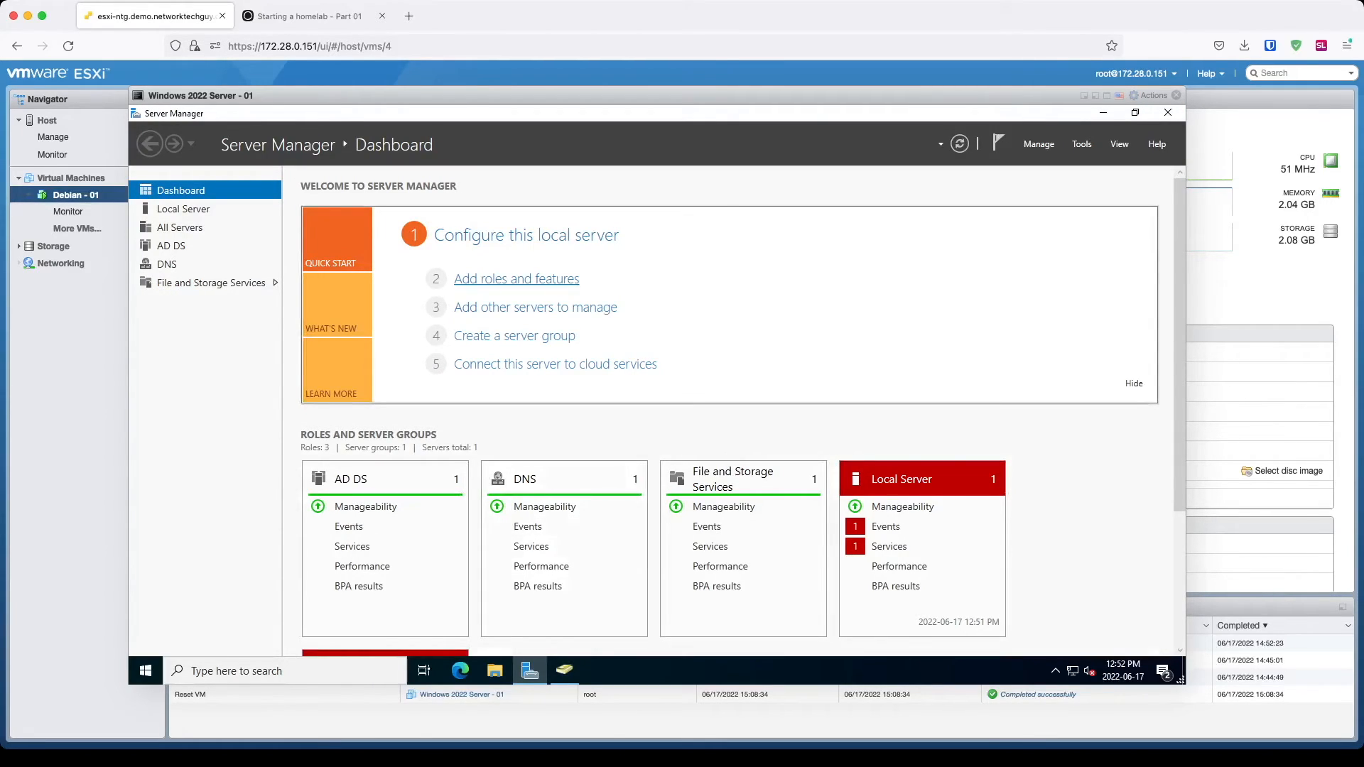
left_click(516, 278)
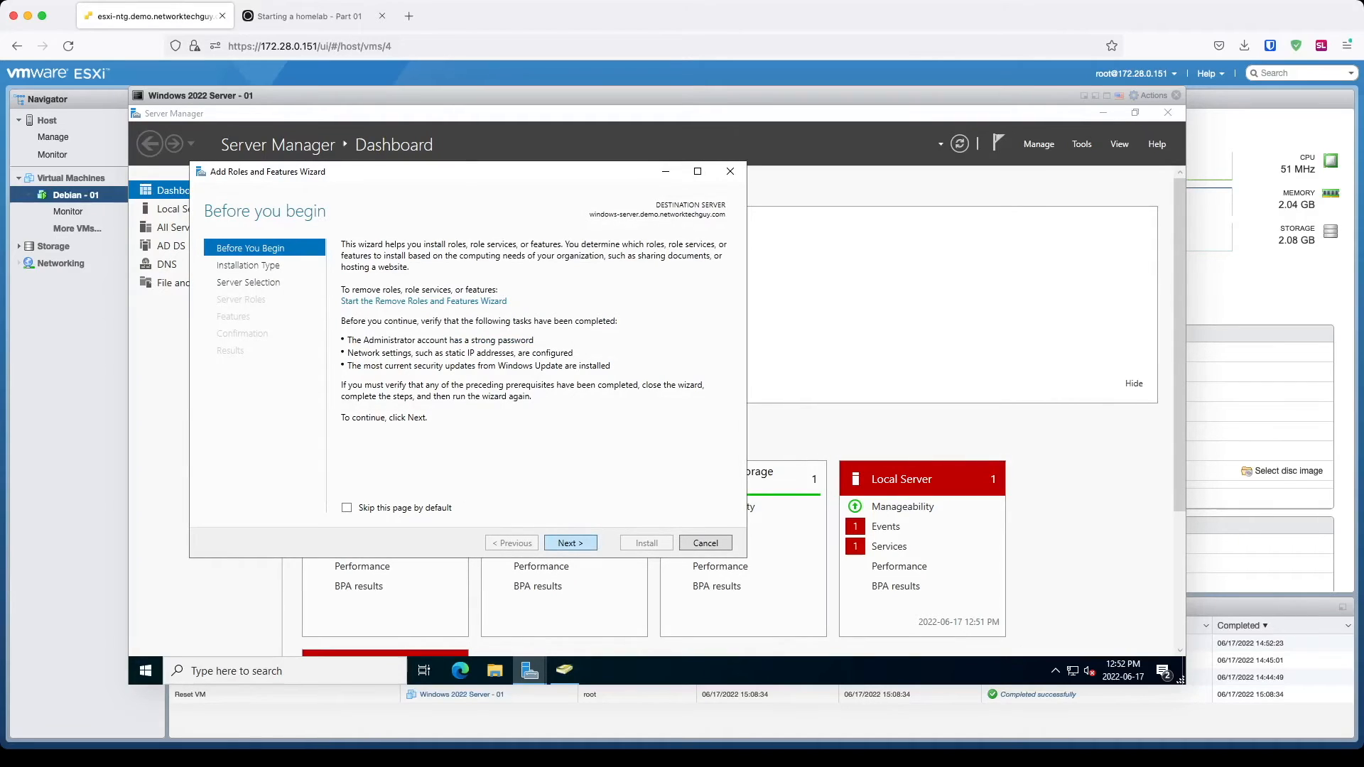
key("Return")
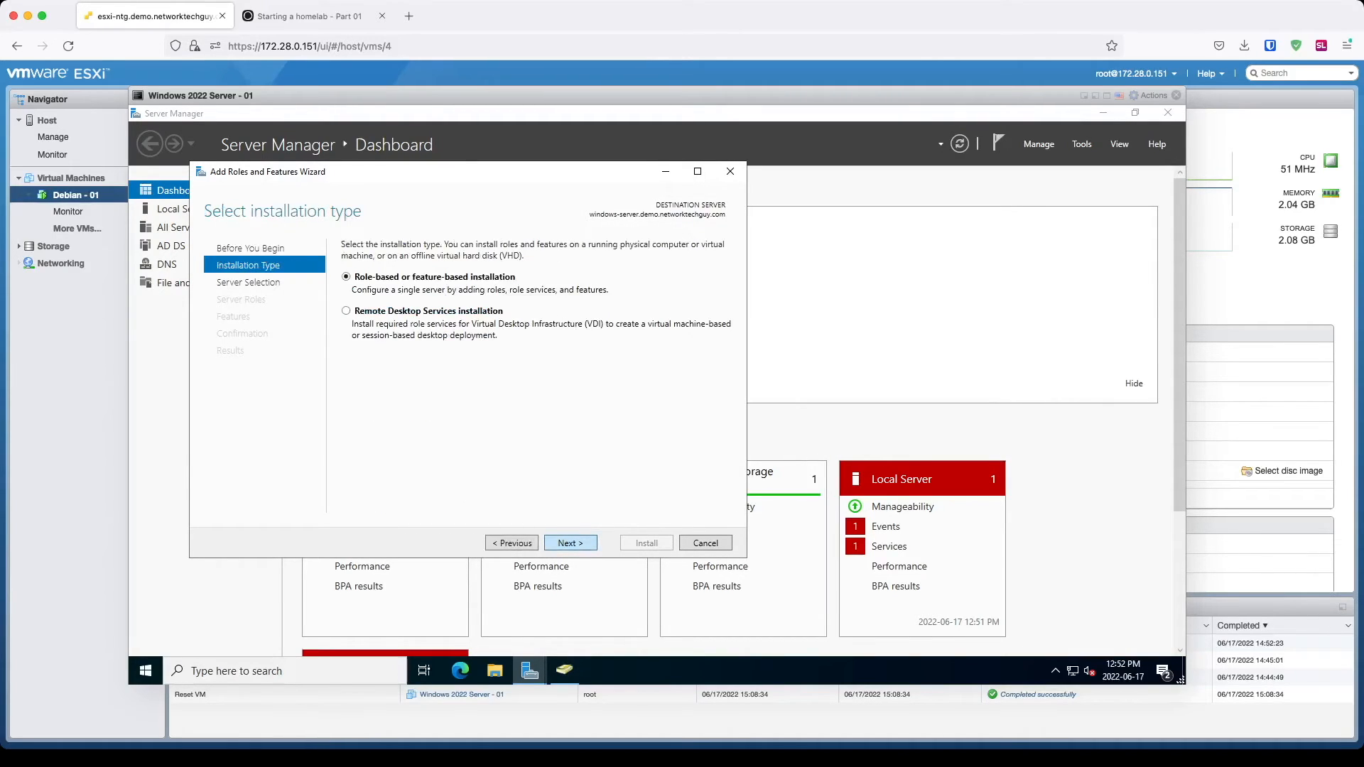
key("Return")
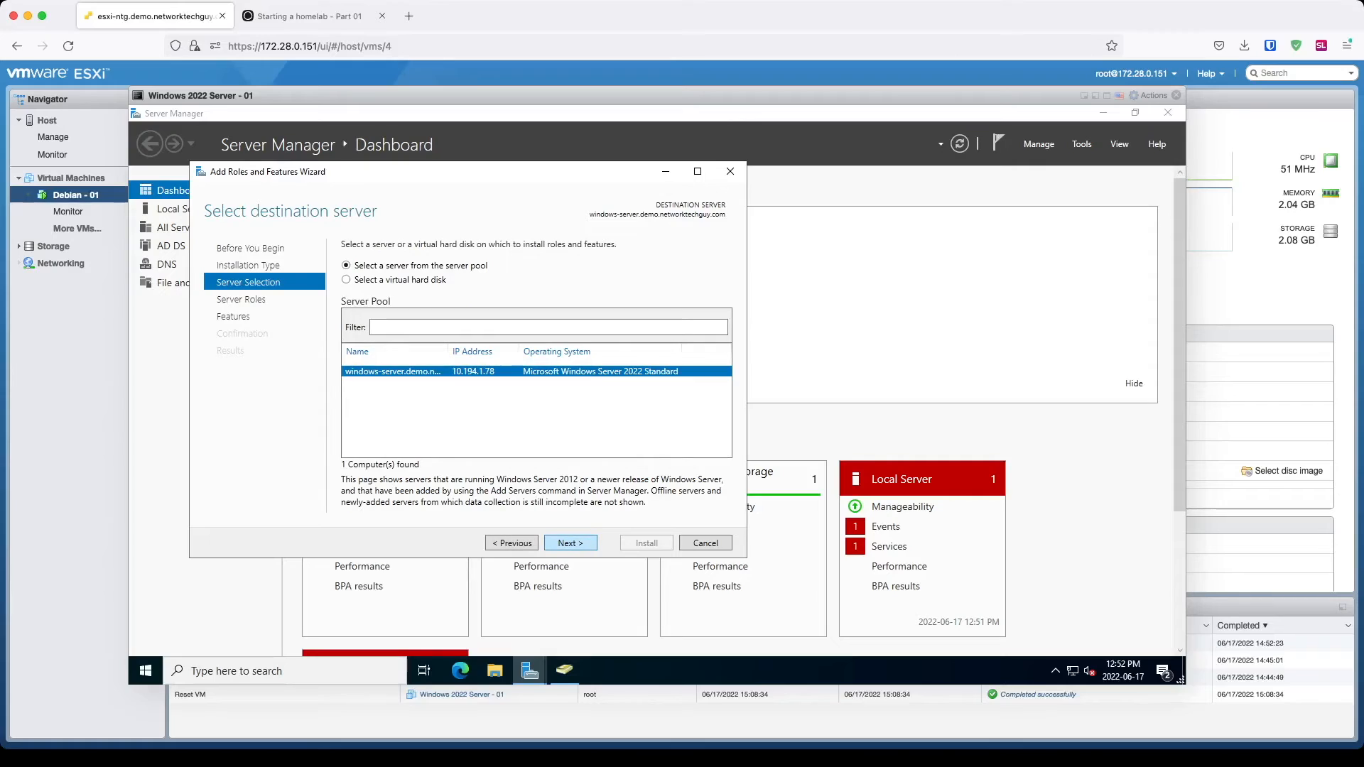
key("Return")
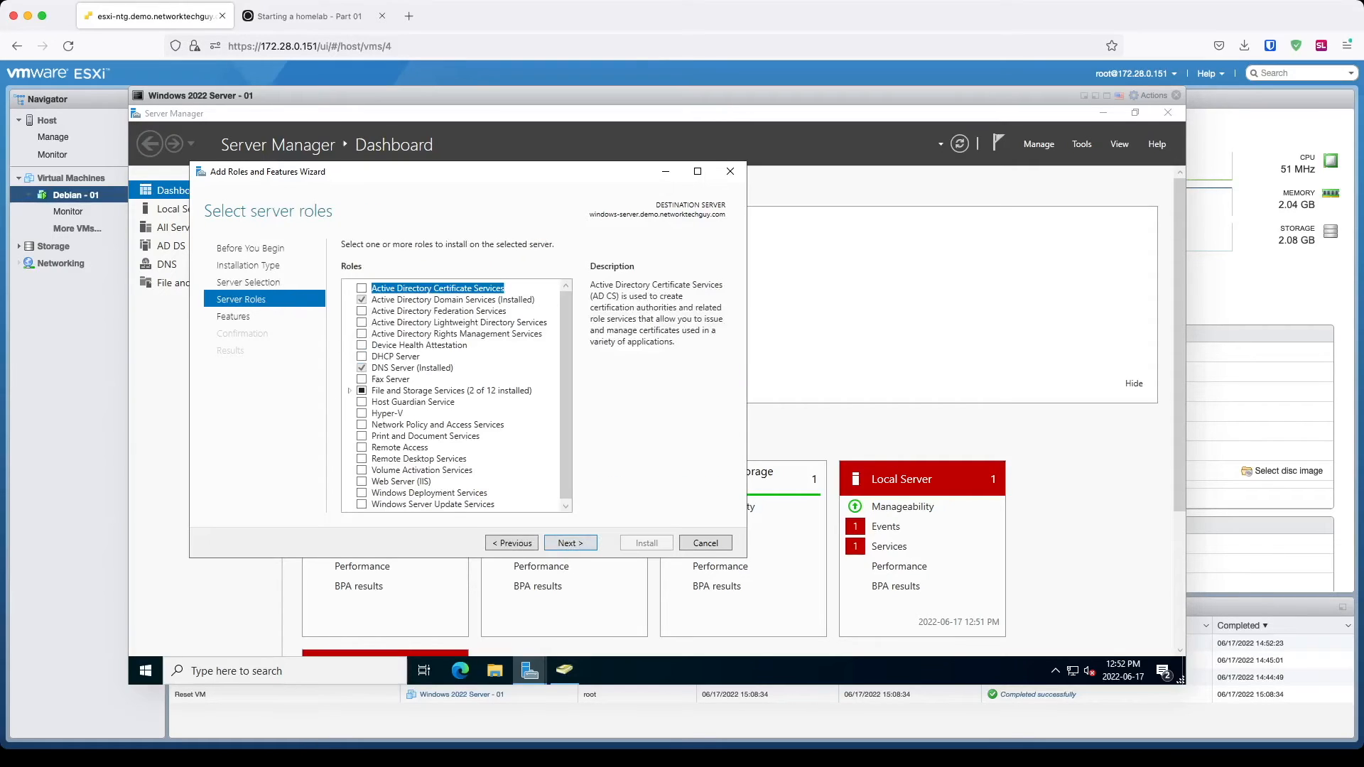
left_click_drag(566, 341, 566, 348)
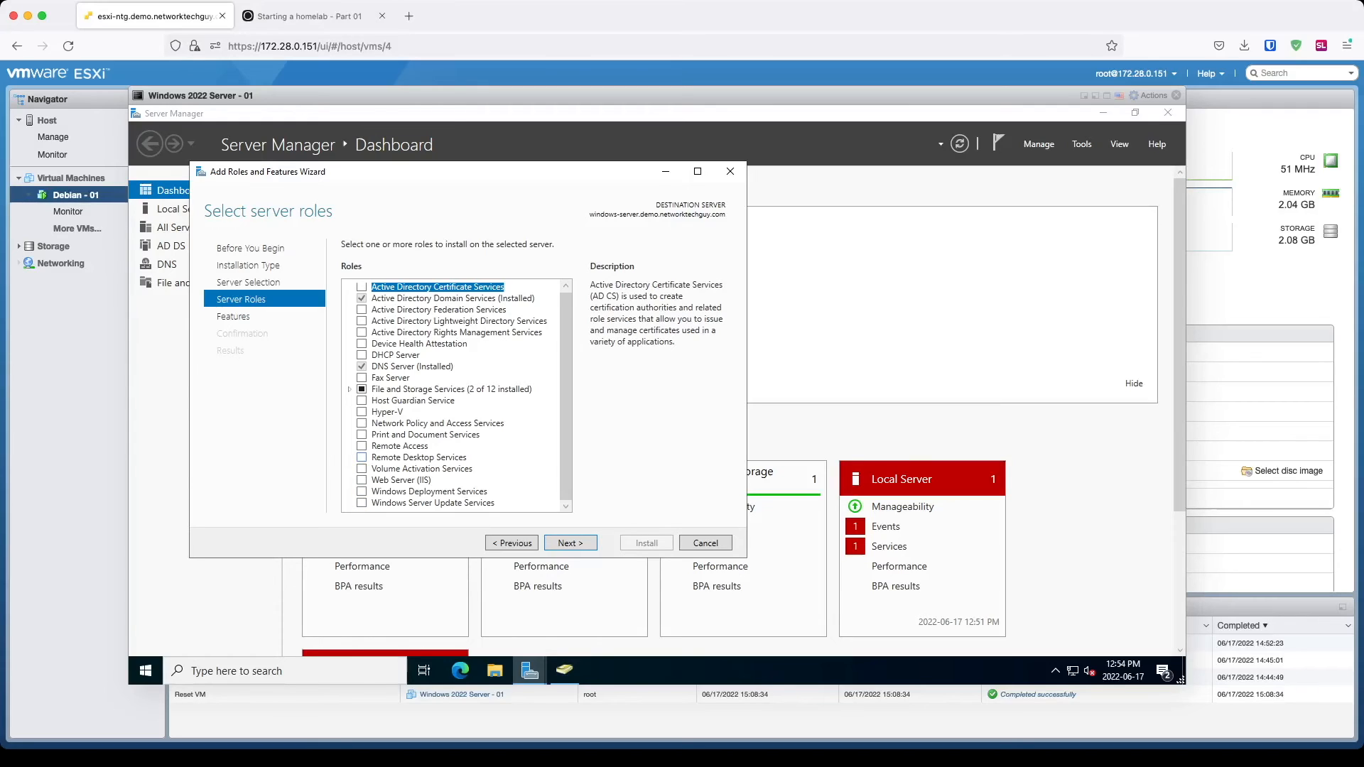
Step: Cancel the roles wizard and switch Enable Remote Desktop on in Remote desktop settings
left_click(705, 543)
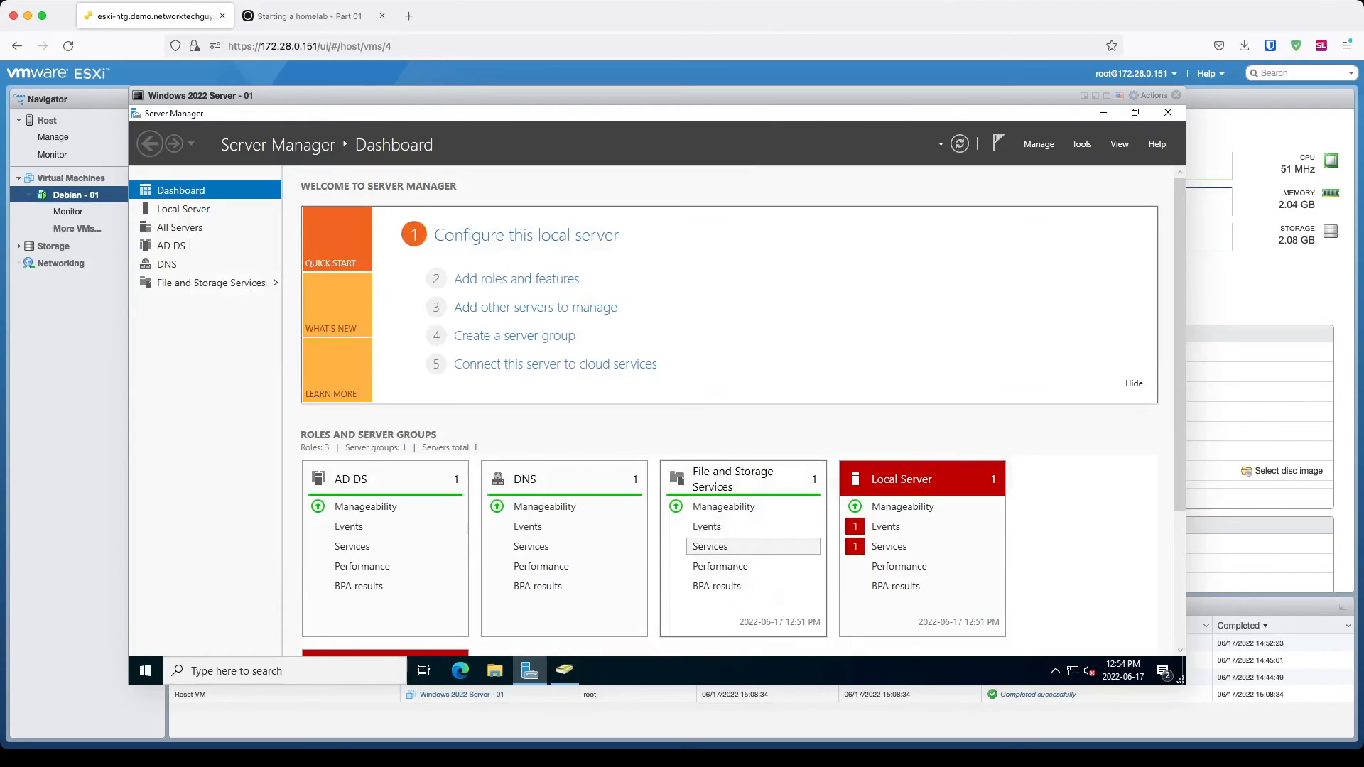
left_click(146, 671)
type("remote")
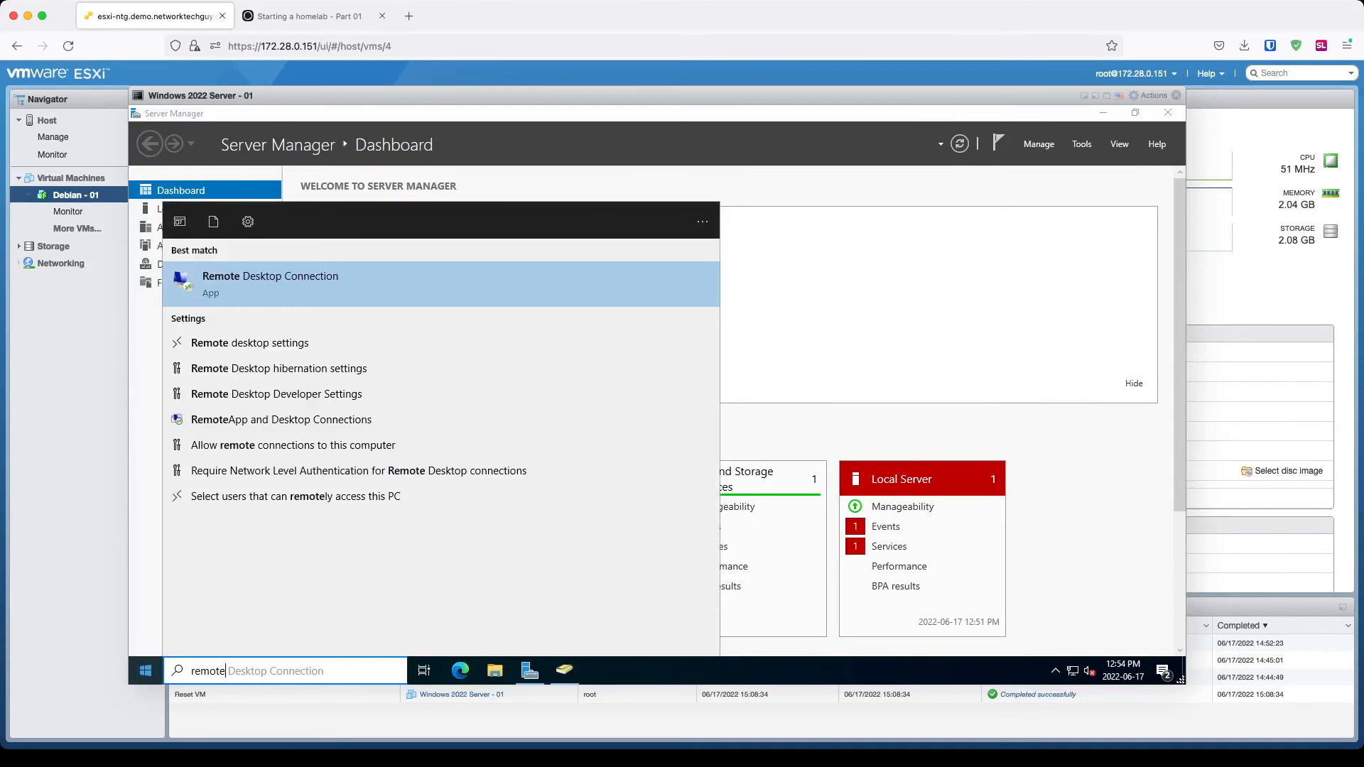
left_click(249, 343)
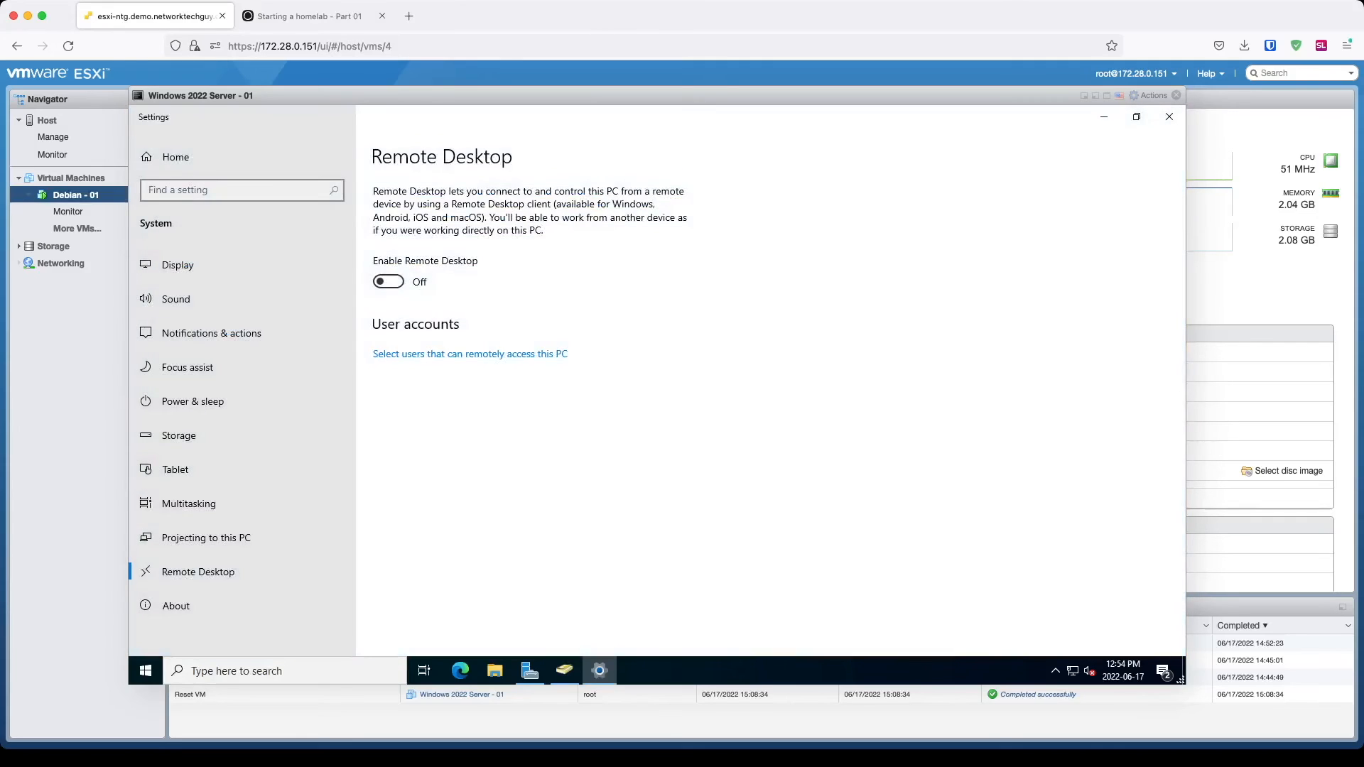
left_click(387, 281)
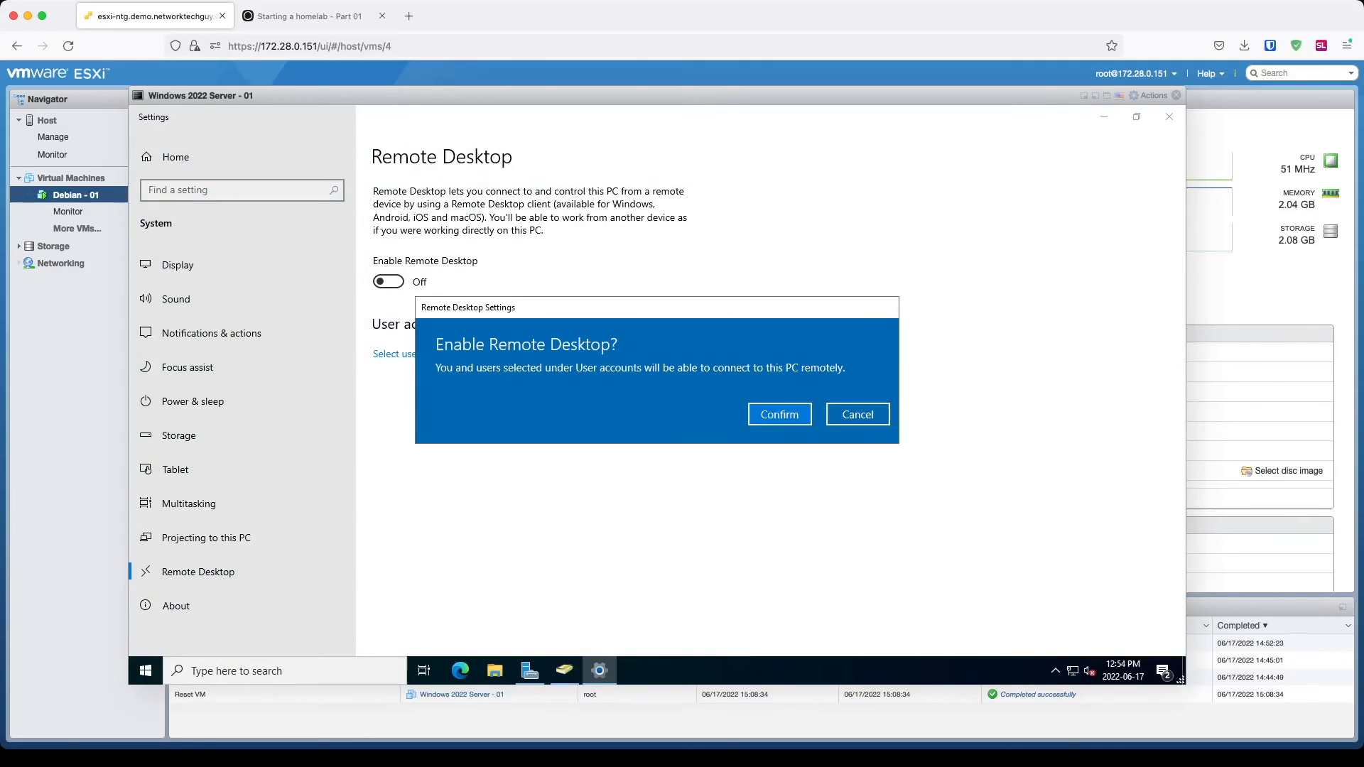
left_click(779, 414)
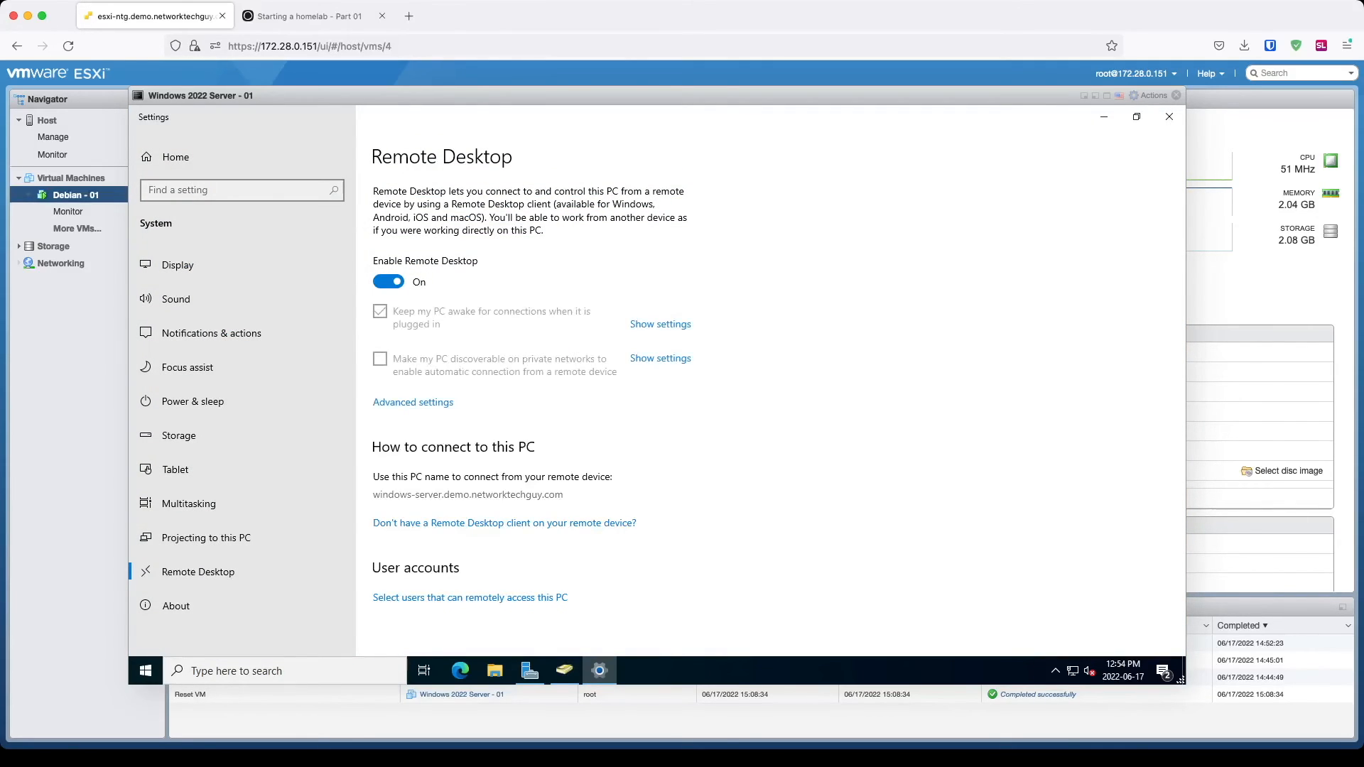
Step: Turn off the Domain network firewall in Firewall & network protection
left_click(146, 670)
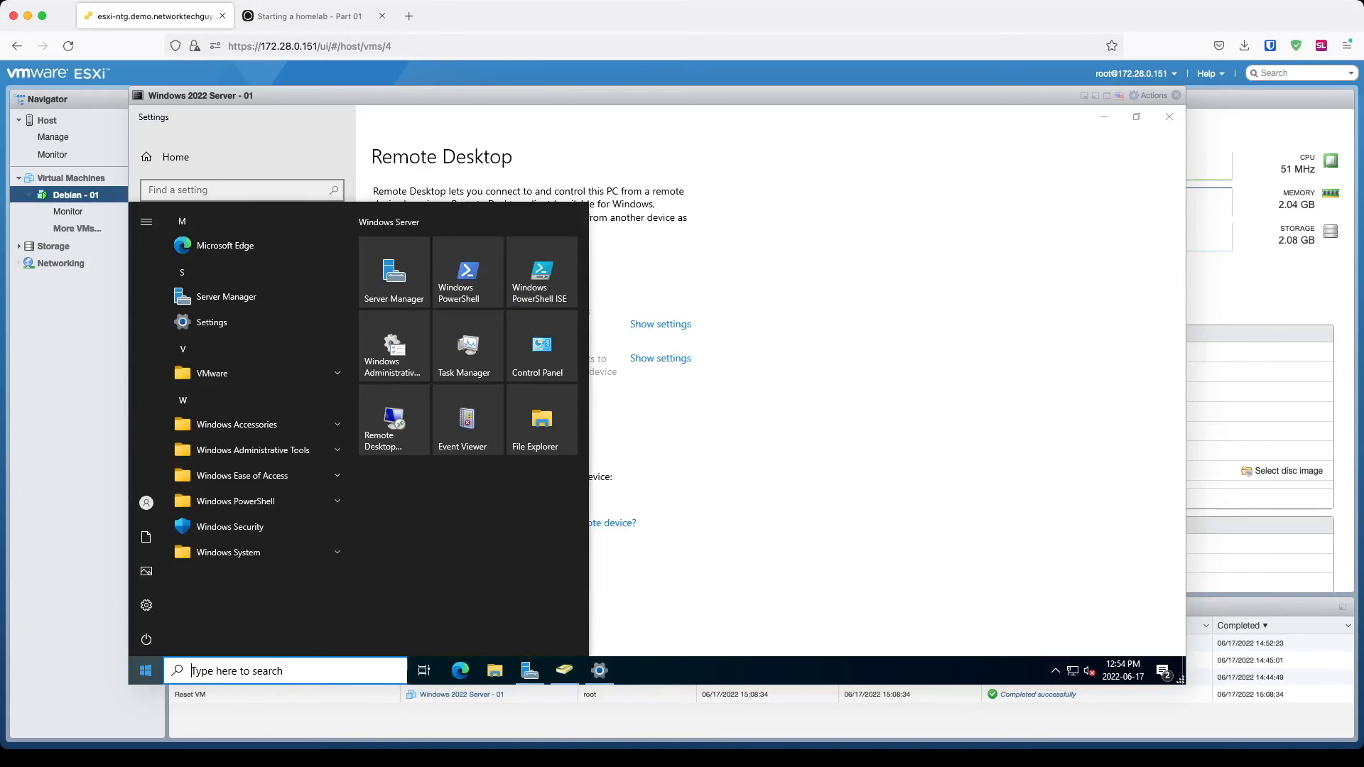
type("firewall")
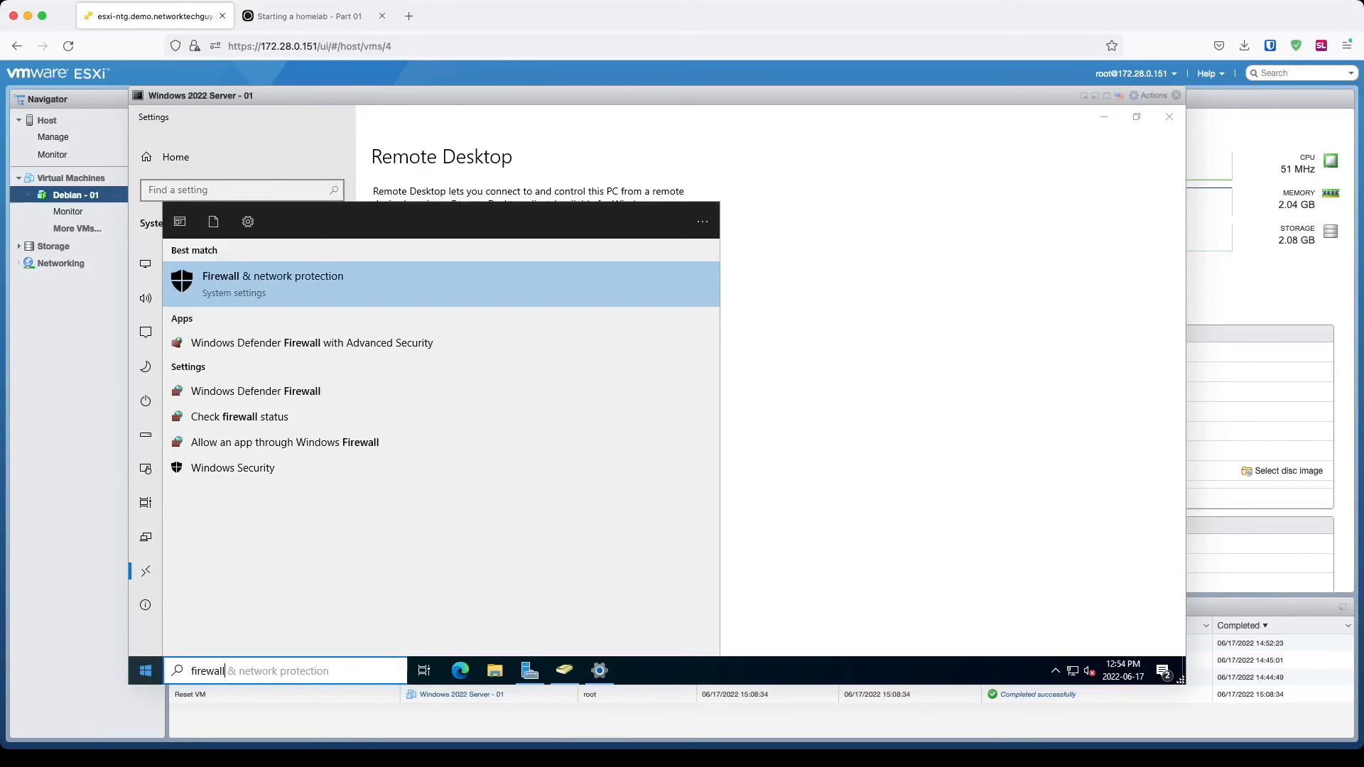
key("Return")
left_click(294, 261)
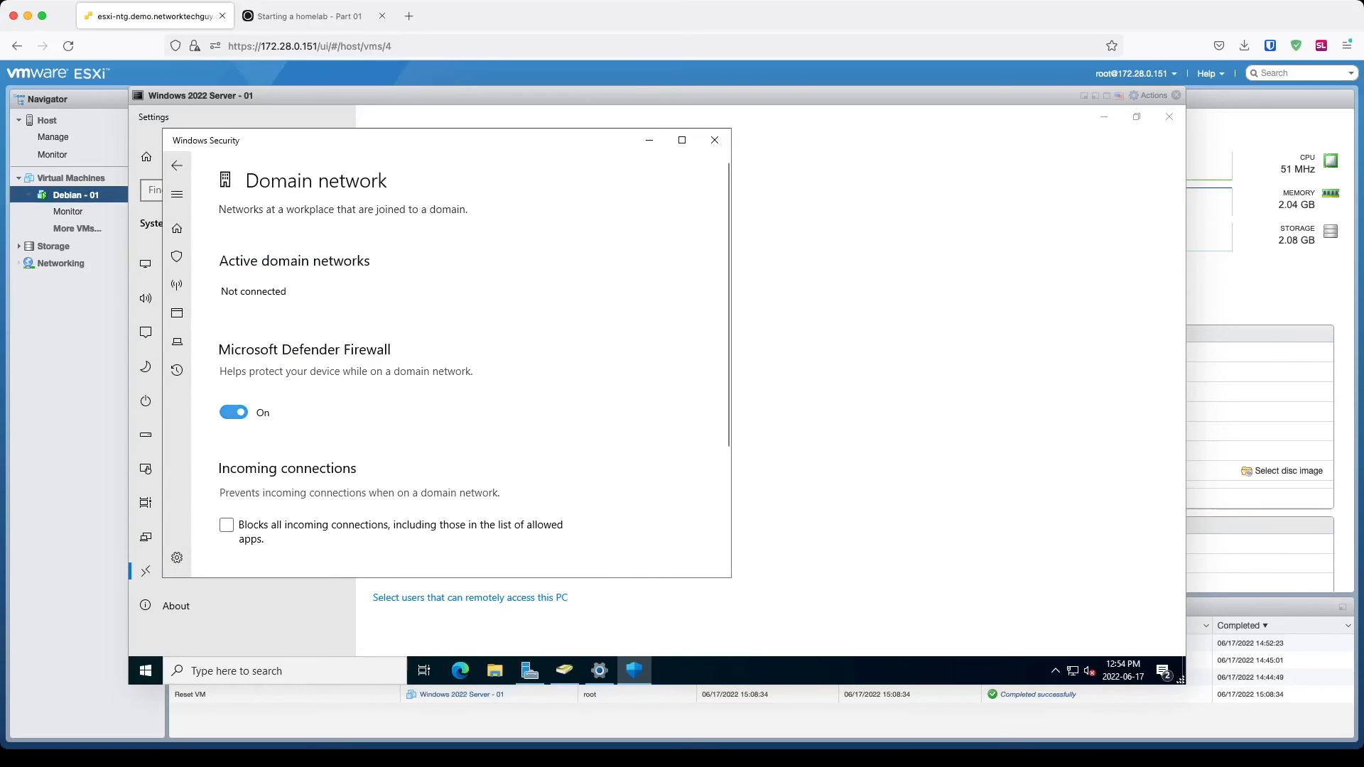
left_click(233, 413)
left_click(177, 165)
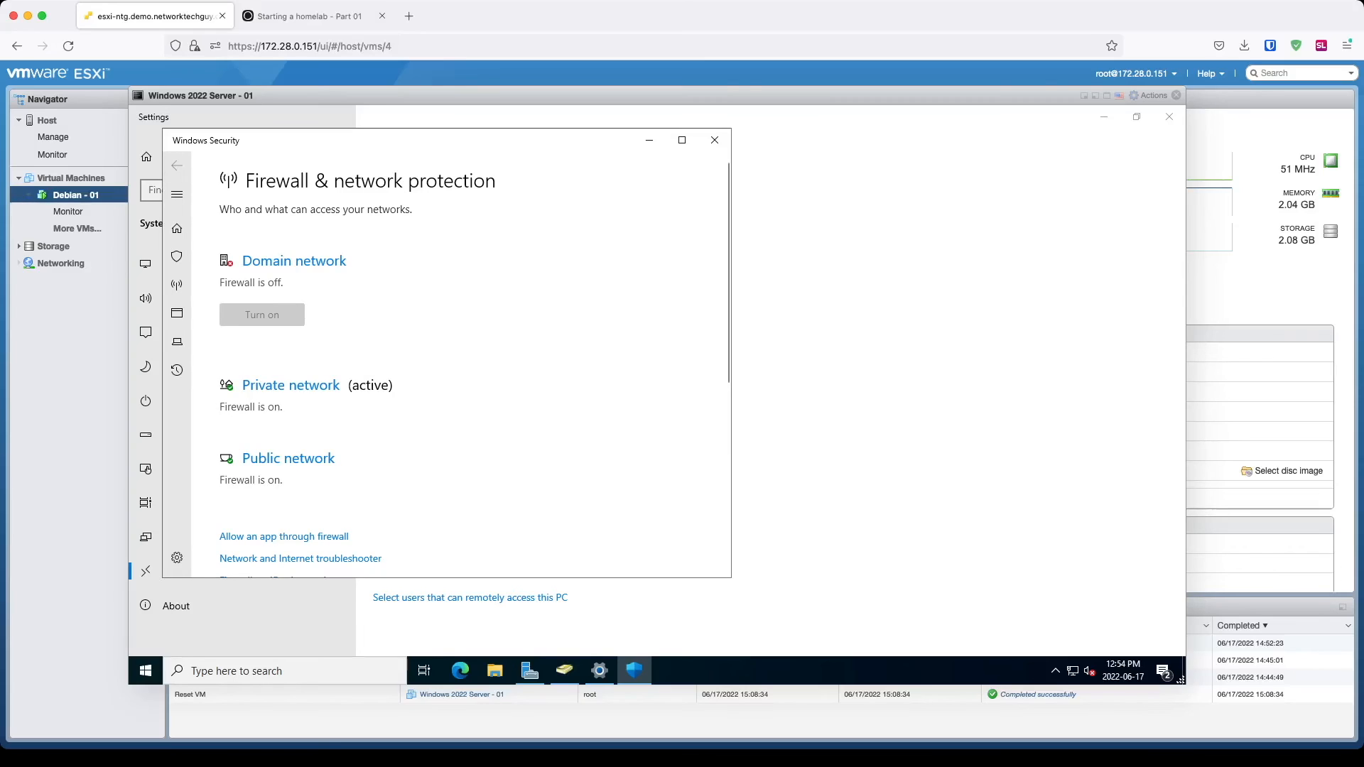
Step: Turn off the Private network firewall
scroll(454, 355, "down", 3)
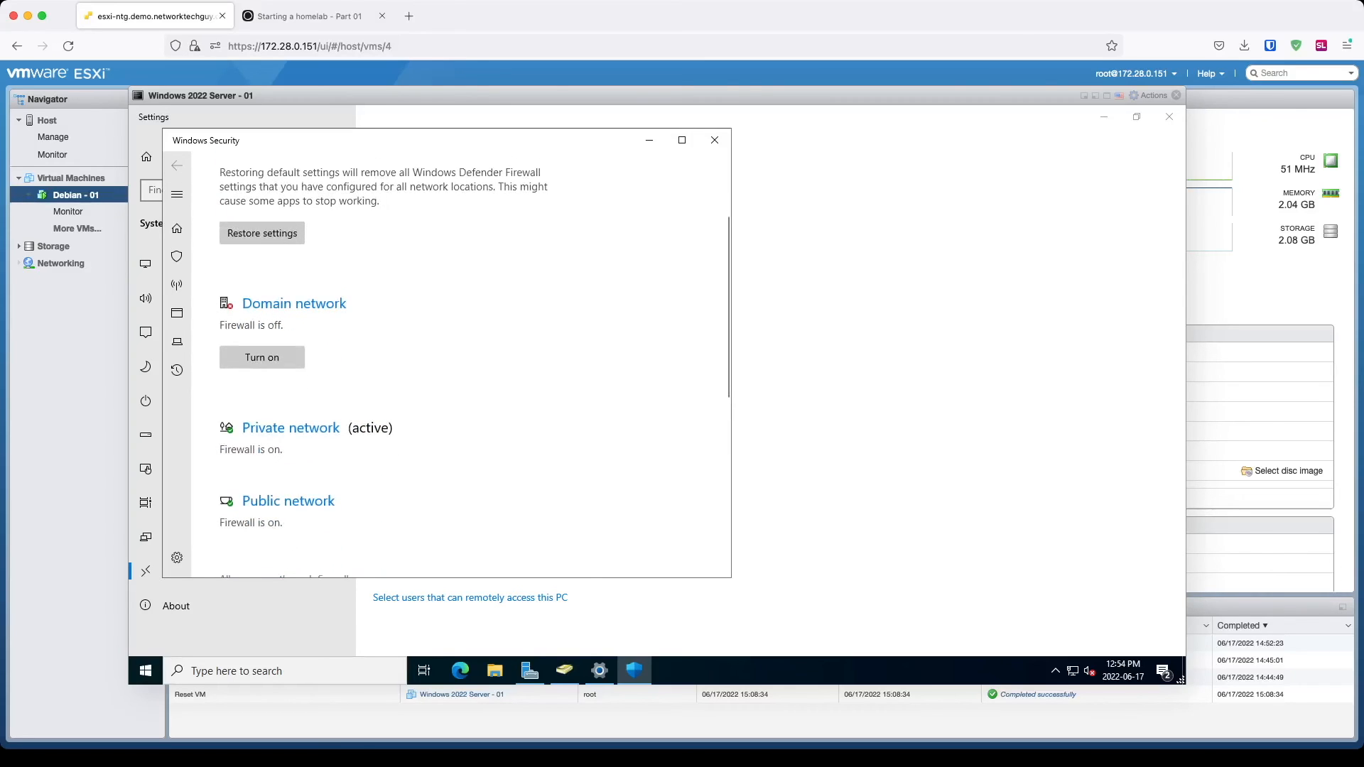
left_click(291, 428)
left_click(234, 427)
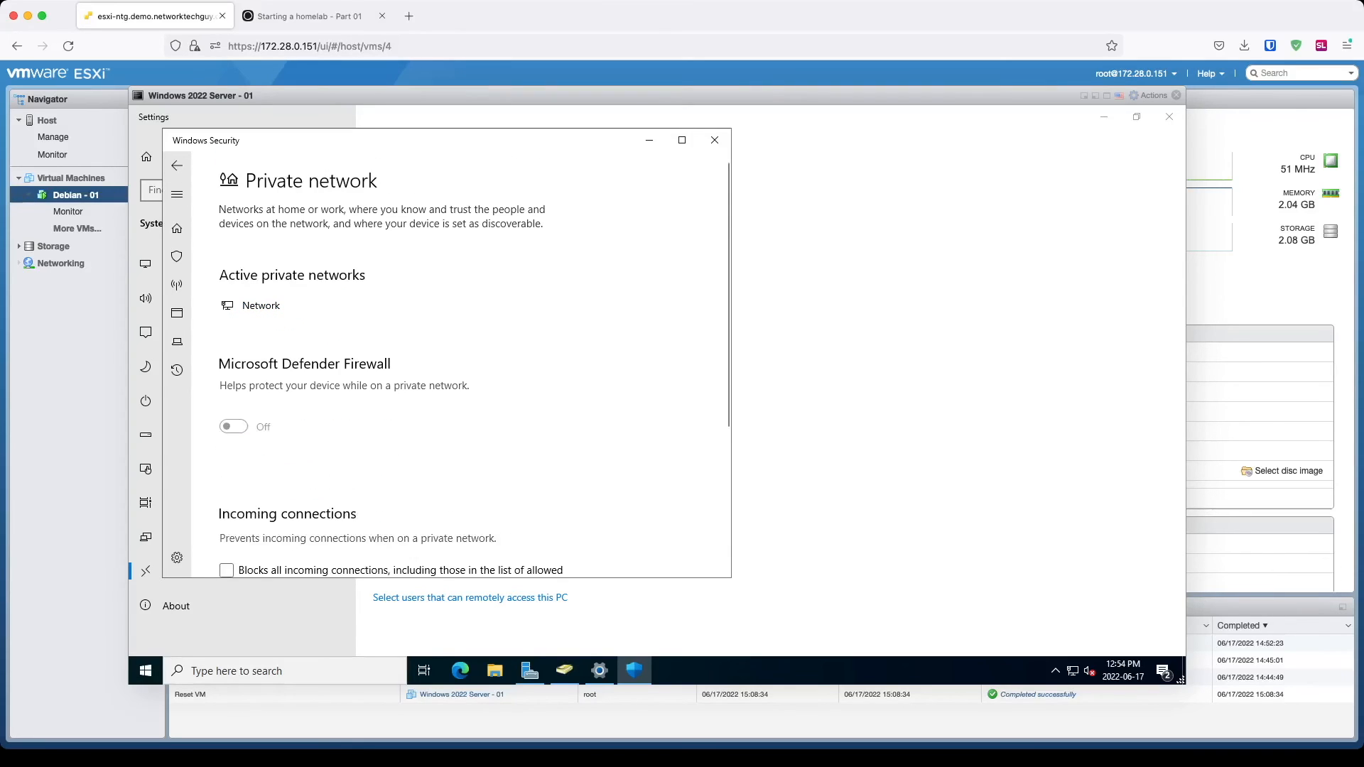
left_click(177, 166)
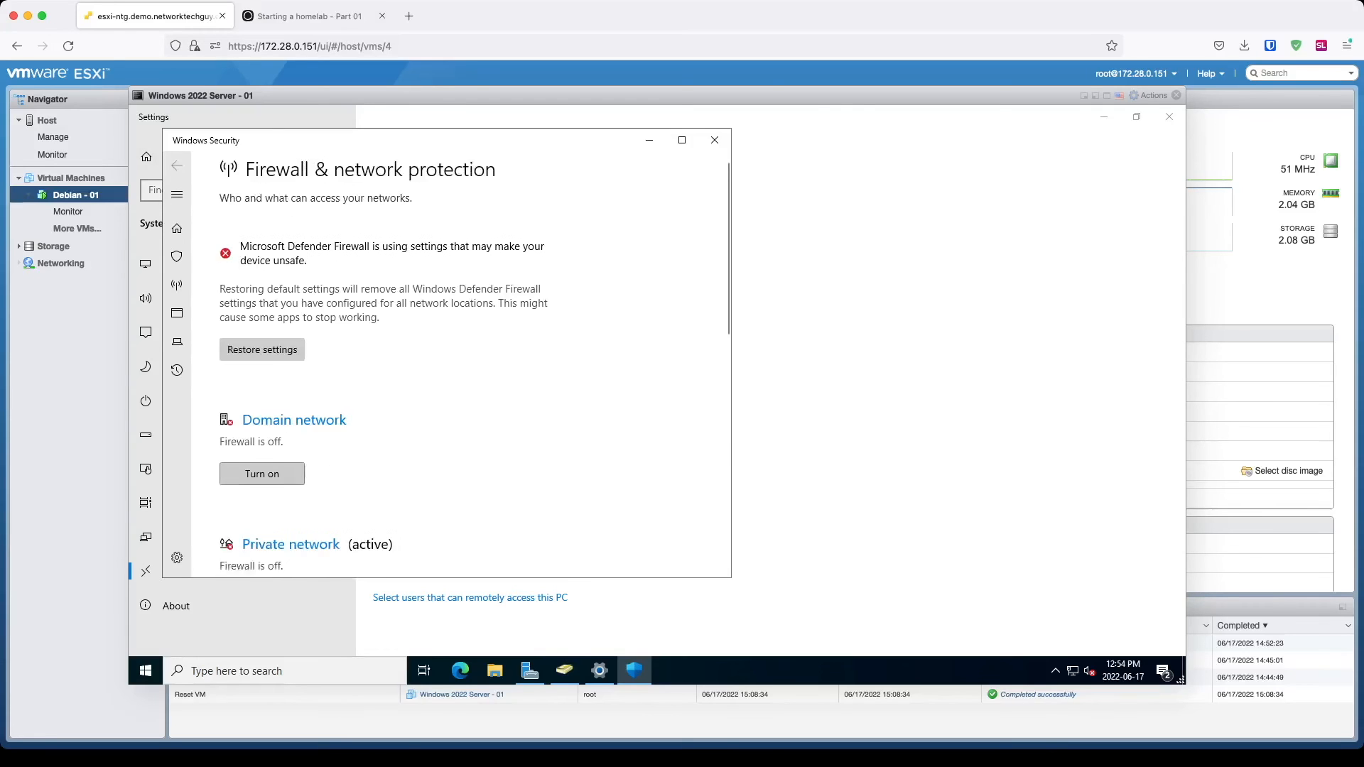
scroll(454, 355, "down", 3)
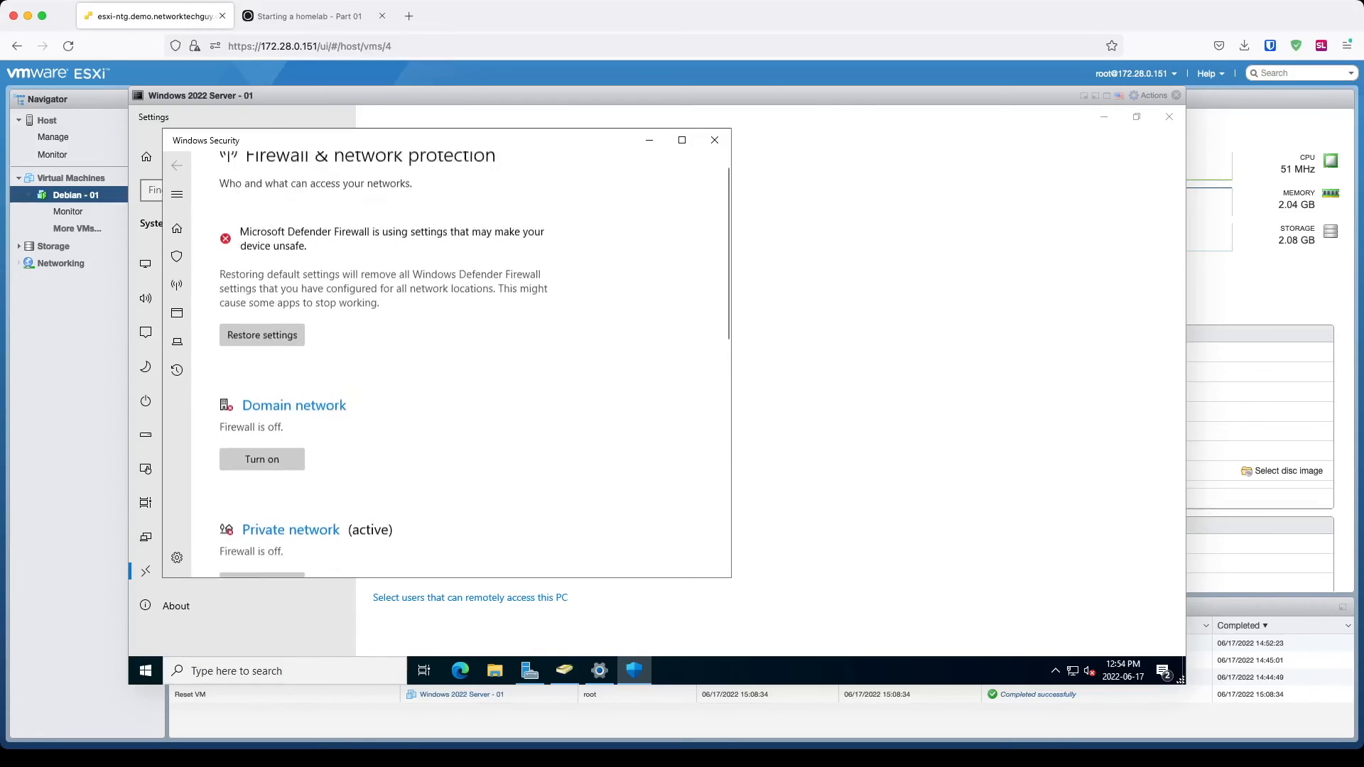
left_click(291, 428)
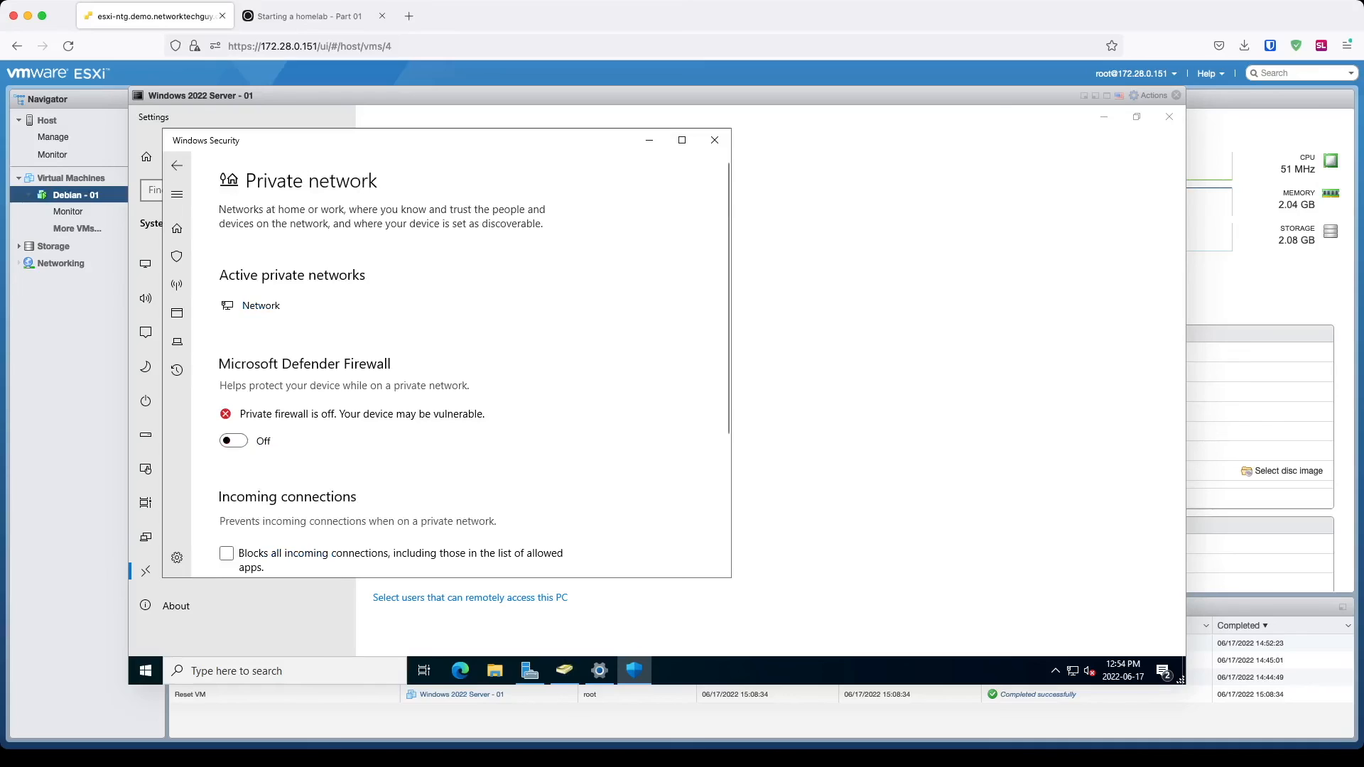
scroll(455, 355, "down", 3)
left_click(176, 166)
Step: Turn off the Public network firewall, close Windows Security, and open the Remote Desktop users list
scroll(455, 356, "down", 4)
left_click(287, 484)
left_click(233, 426)
left_click(177, 166)
scroll(455, 356, "down", 2)
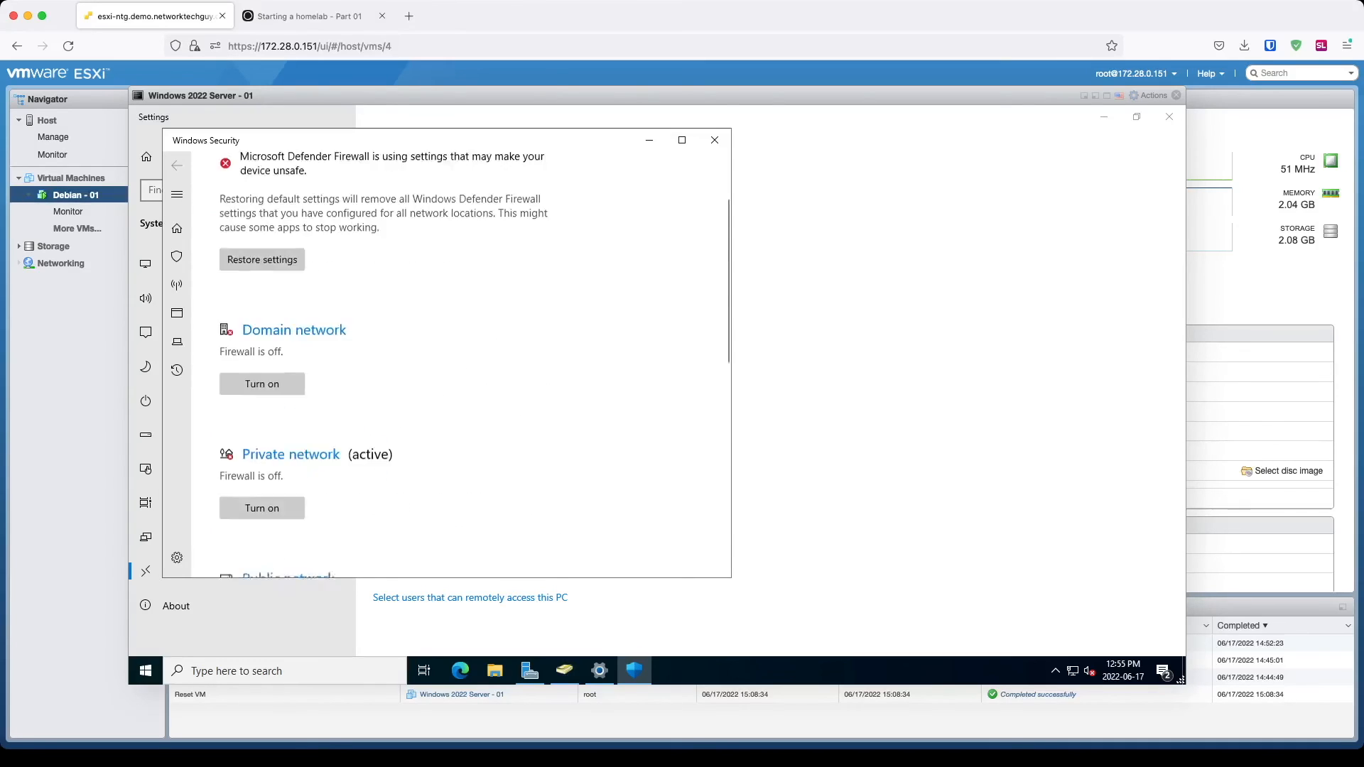
left_click(715, 140)
left_click(470, 597)
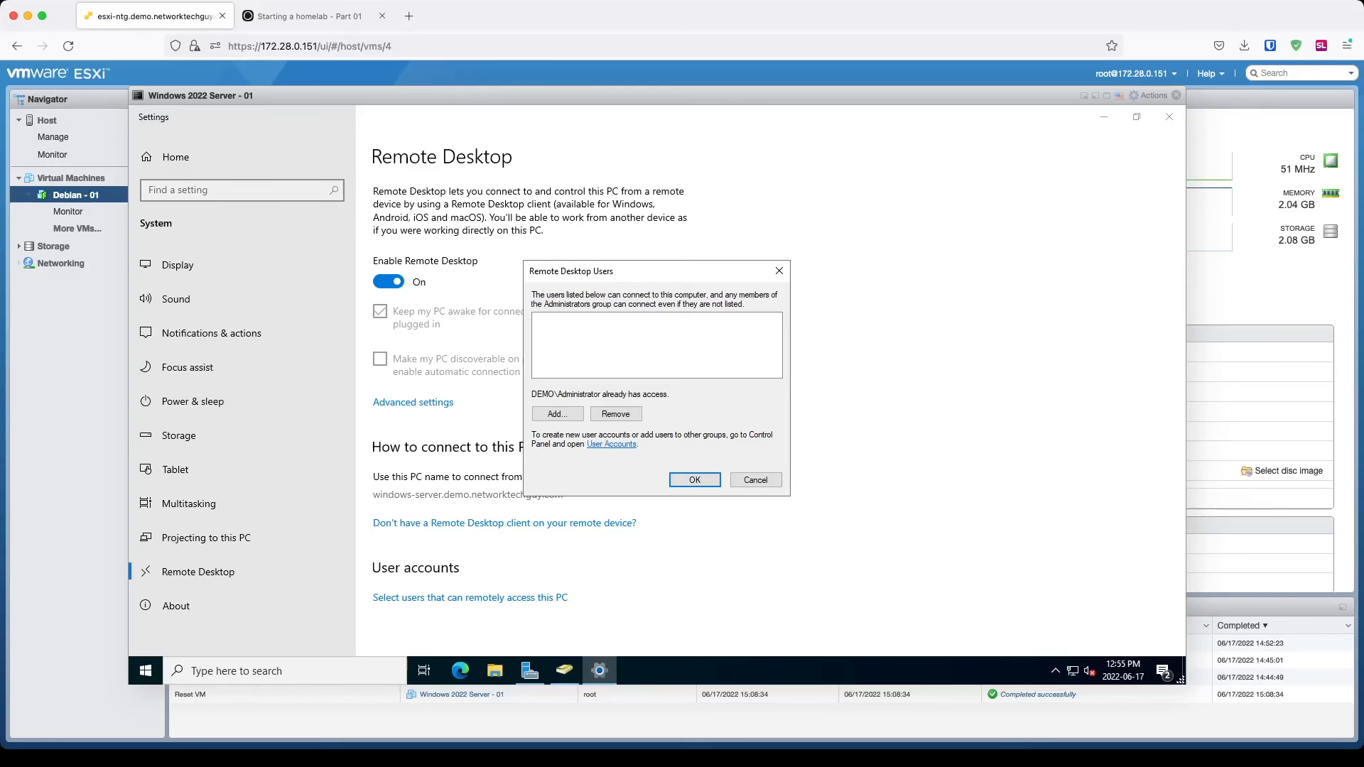
Step: Close the Remote Desktop Users list and open the Demo Users account's Member Of tab
left_click(755, 480)
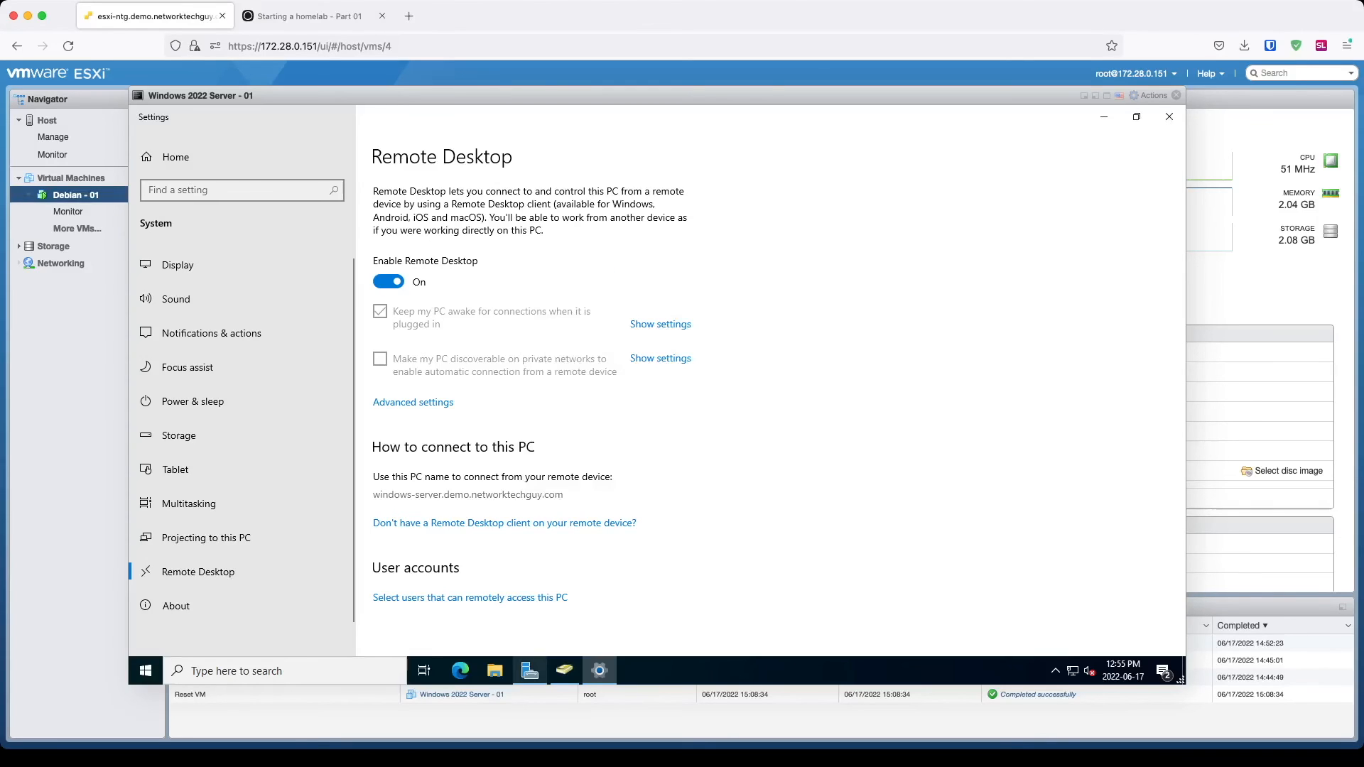
left_click(564, 671)
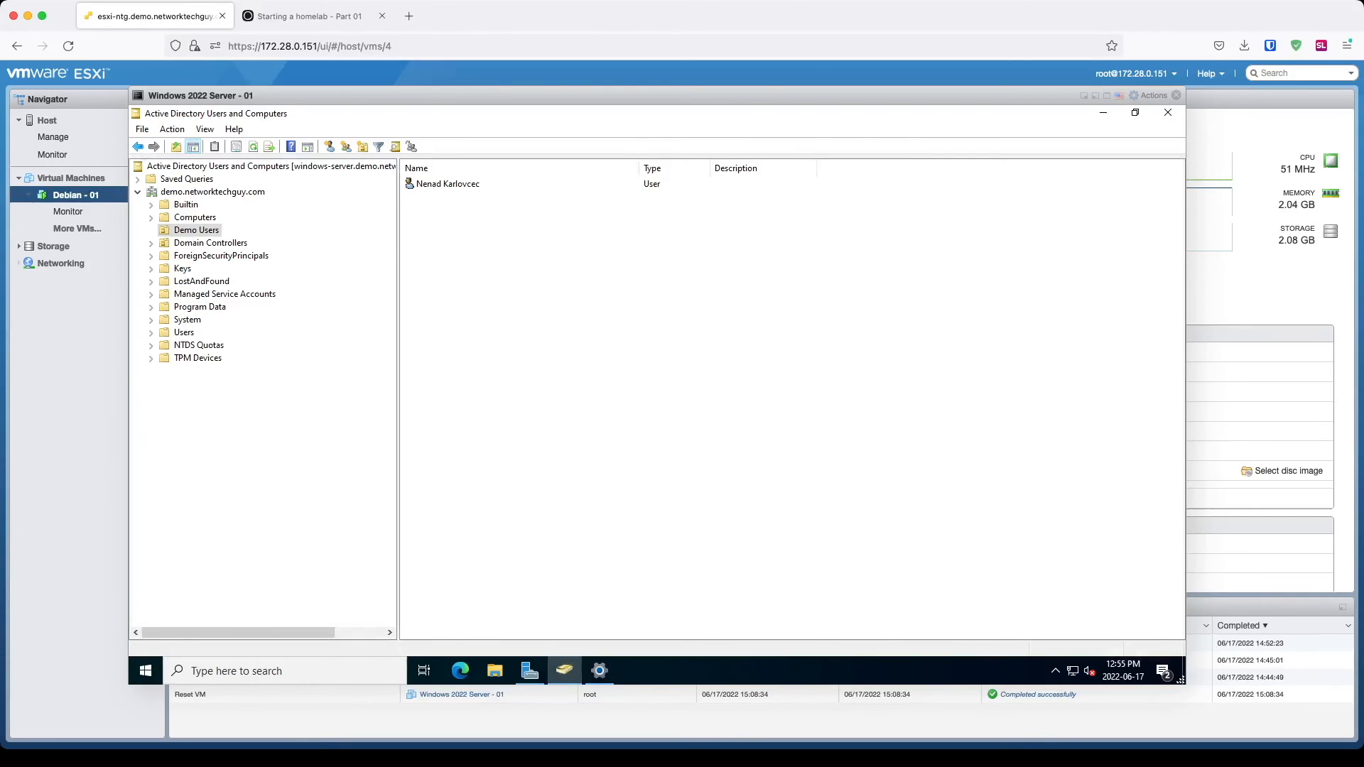
left_click(184, 332)
left_click(196, 230)
right_click(449, 184)
left_click(495, 394)
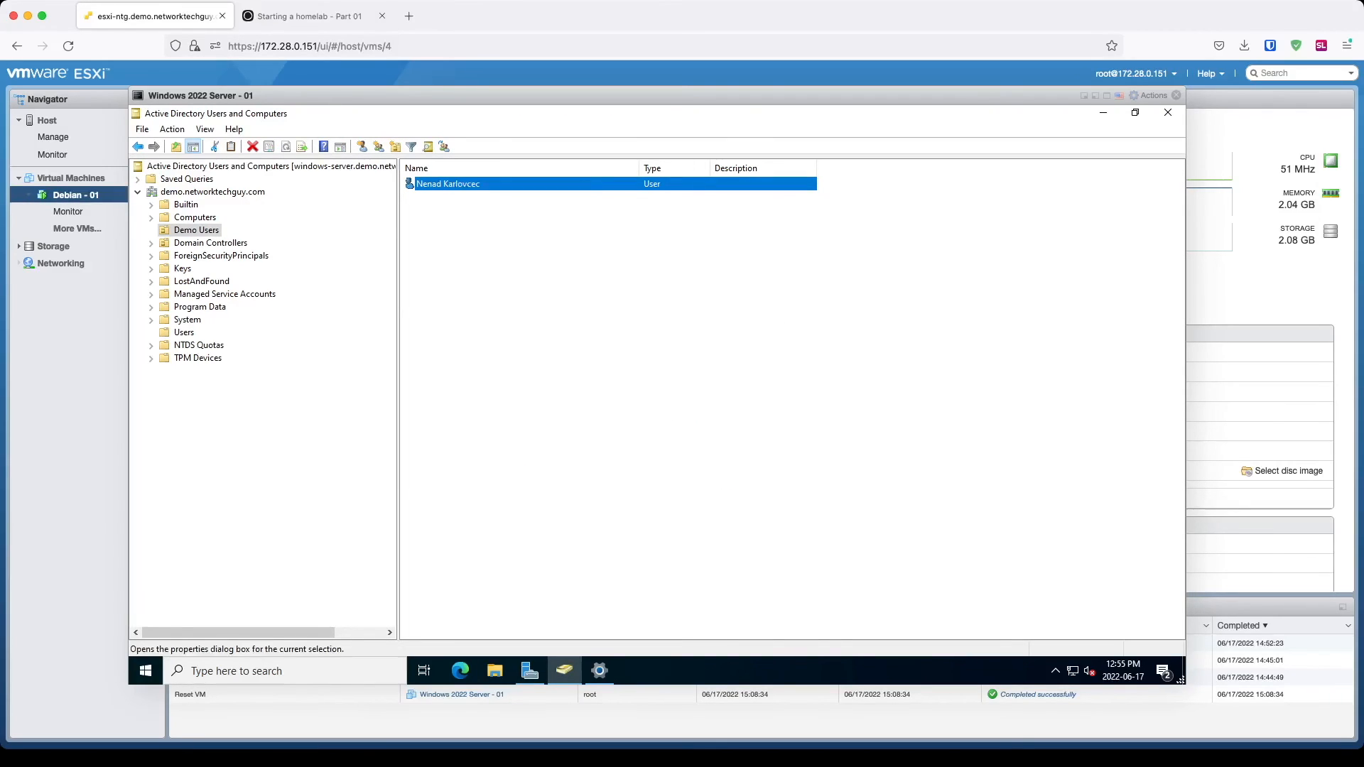
left_click(623, 216)
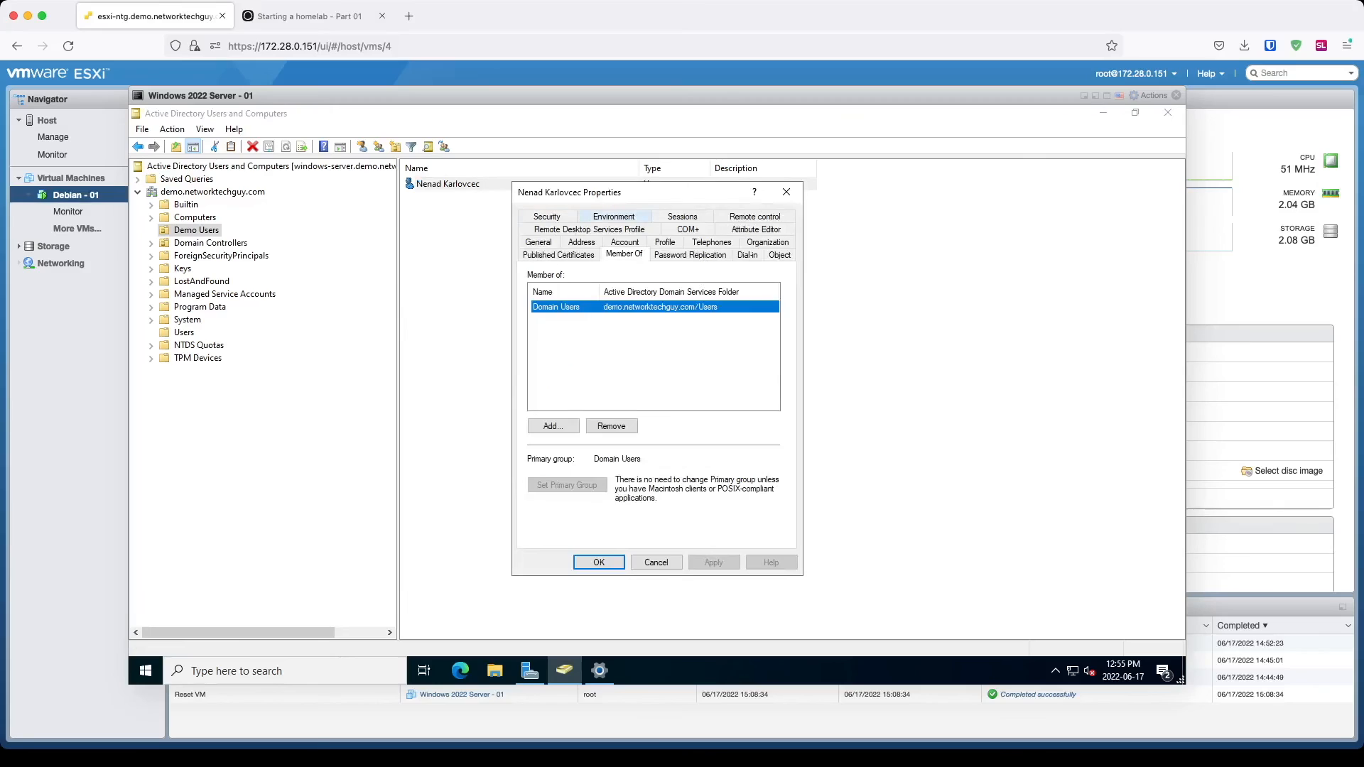
Step: Add the account to Domain Admins and Enterprise Admins and save its properties
left_click(554, 425)
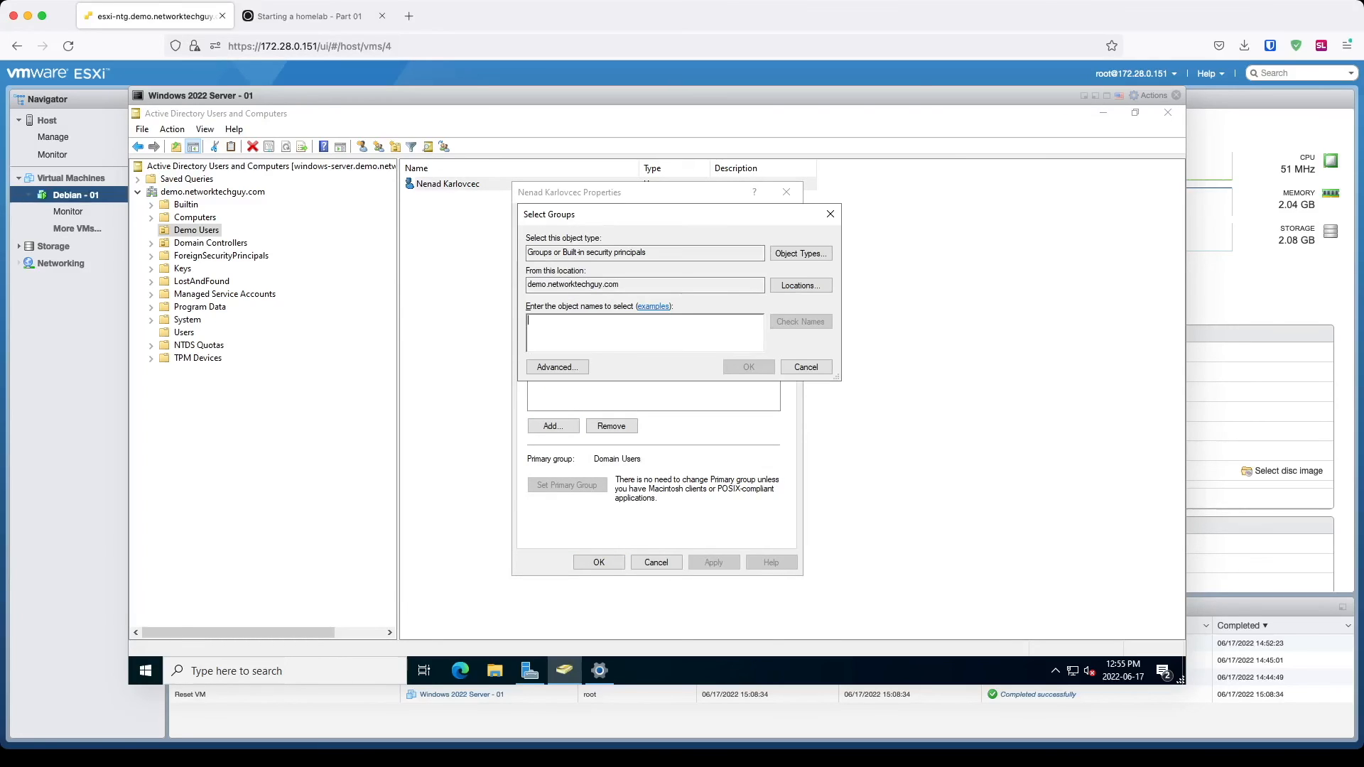
type("Domain")
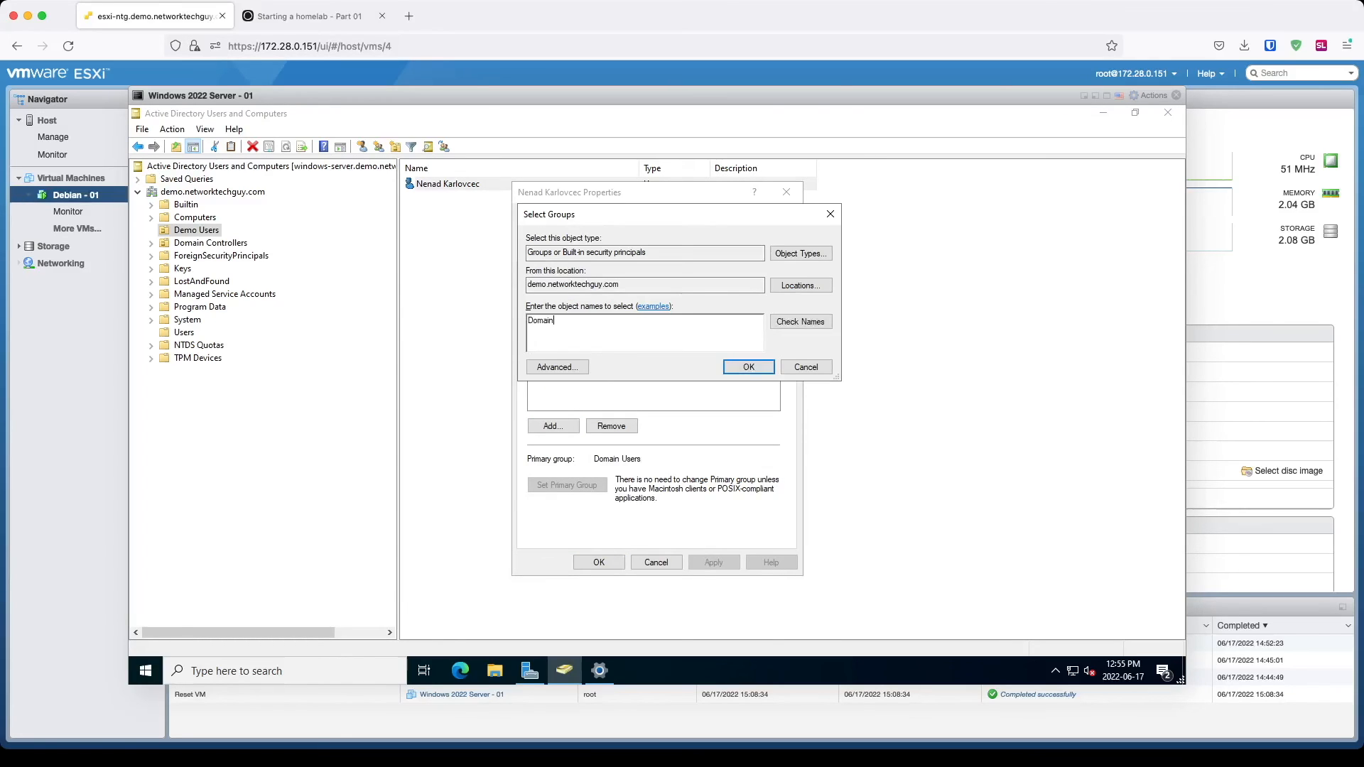
type(" Admins")
key("Return")
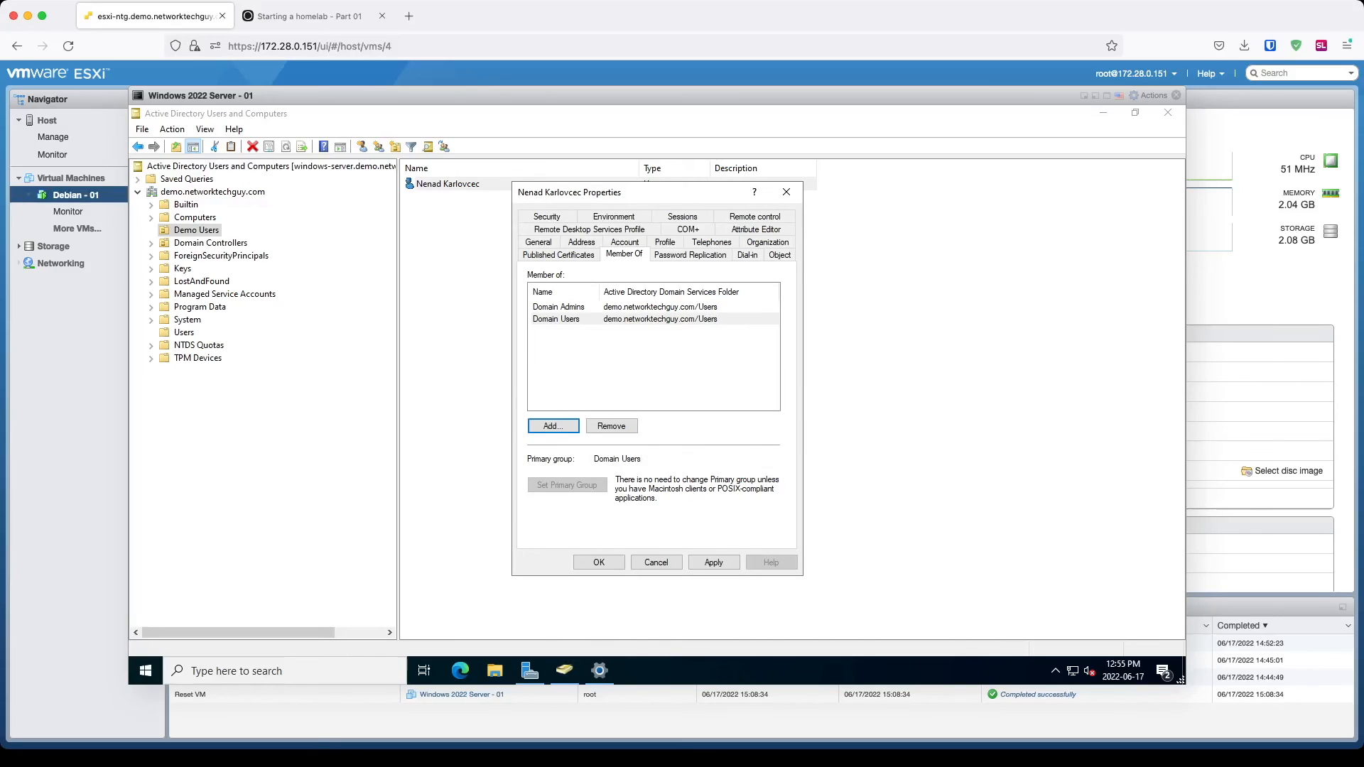
left_click(553, 426)
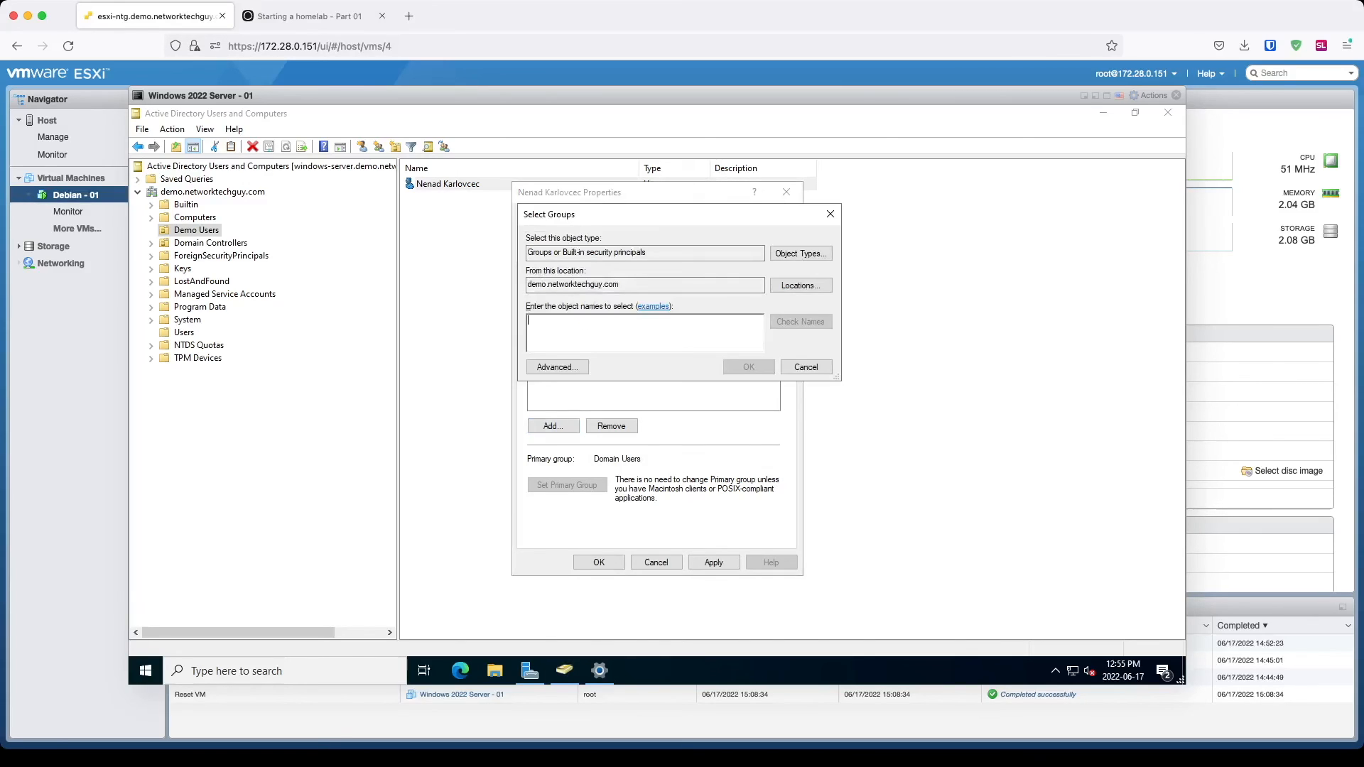
type("Enterprise A")
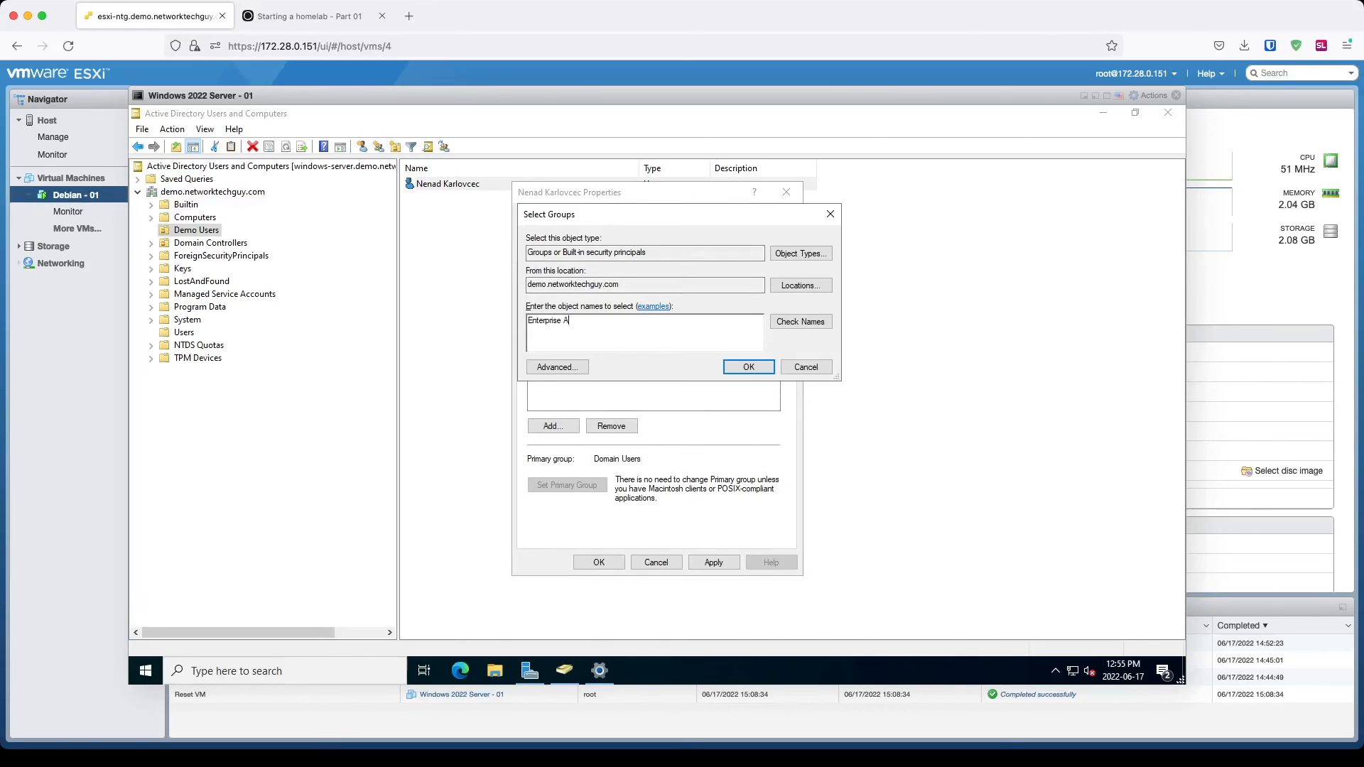
type("dmins")
key("Return")
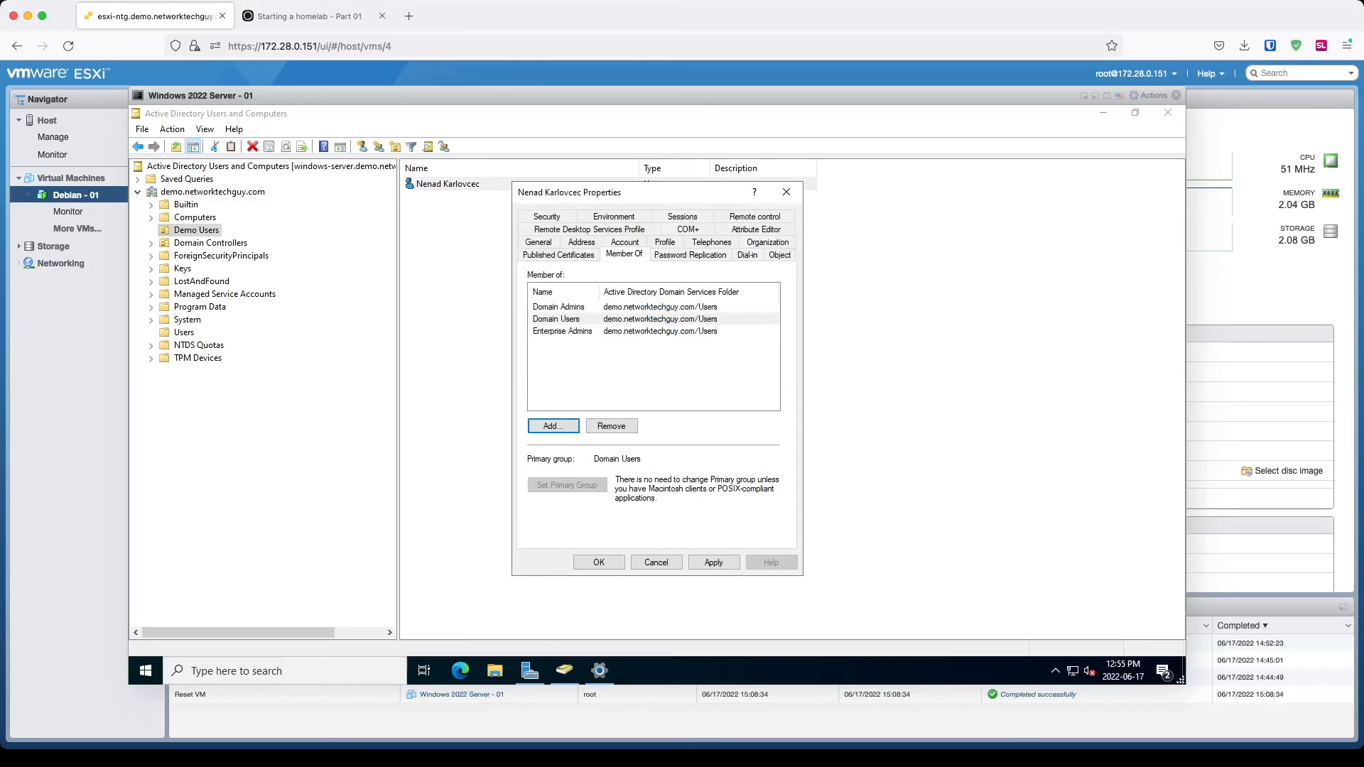
key("Return")
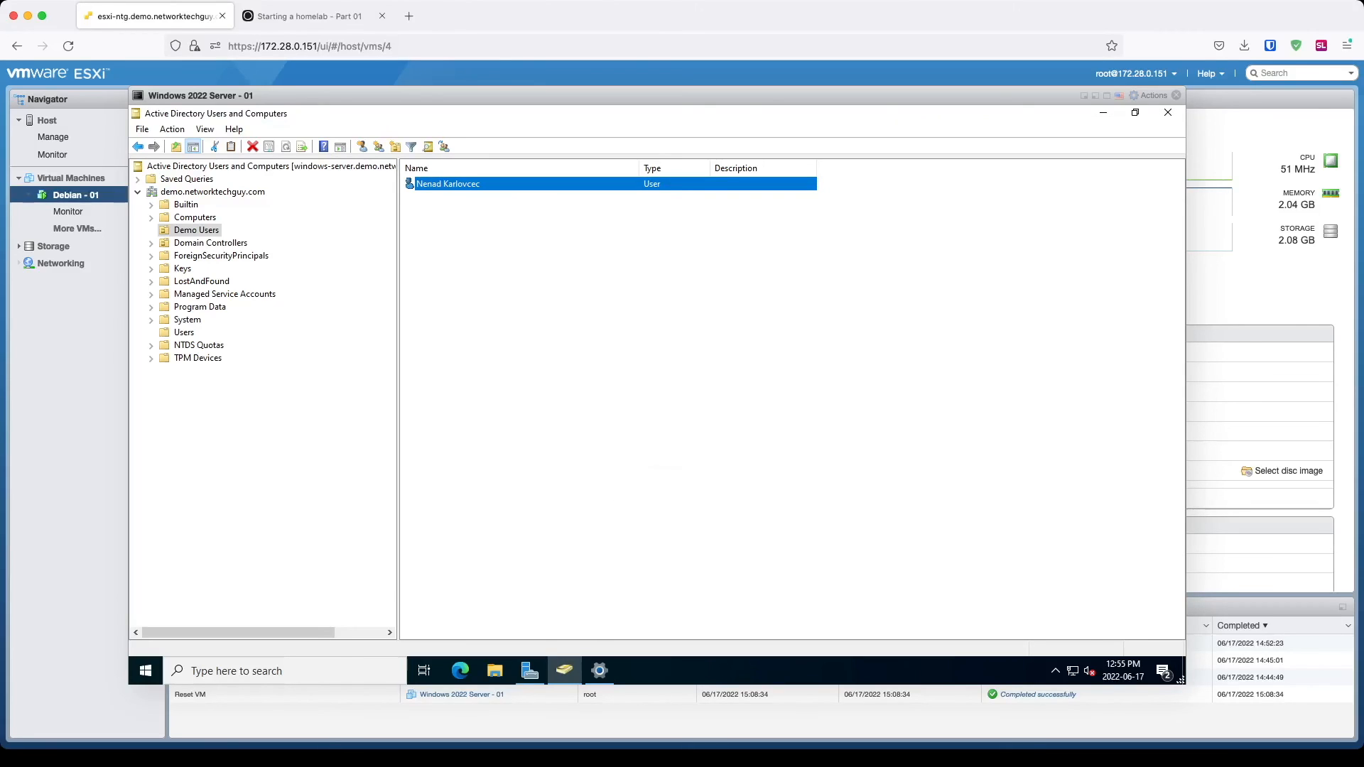
Step: Start a new Demo Users user named LDAP Search with logon ldapsearcg and a password
right_click(594, 279)
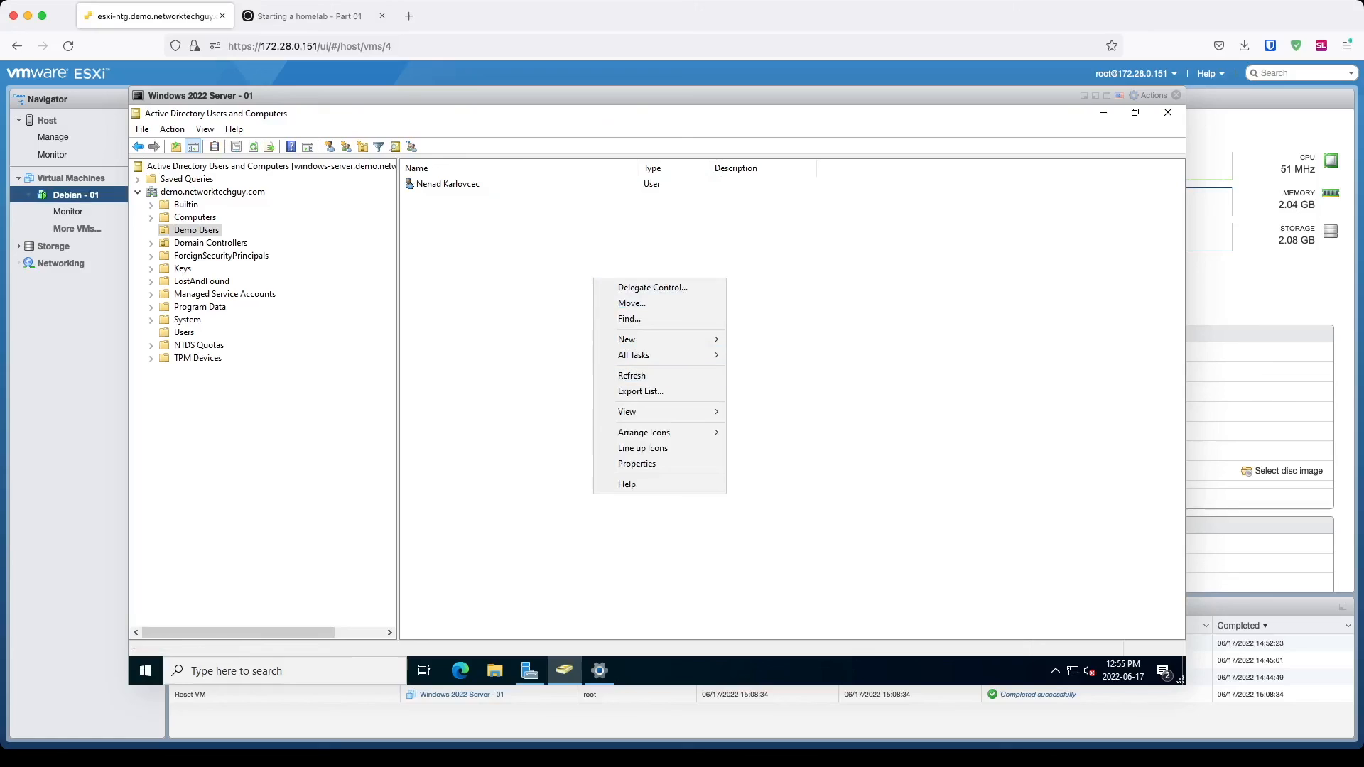
mouse_move(627, 340)
left_click(761, 480)
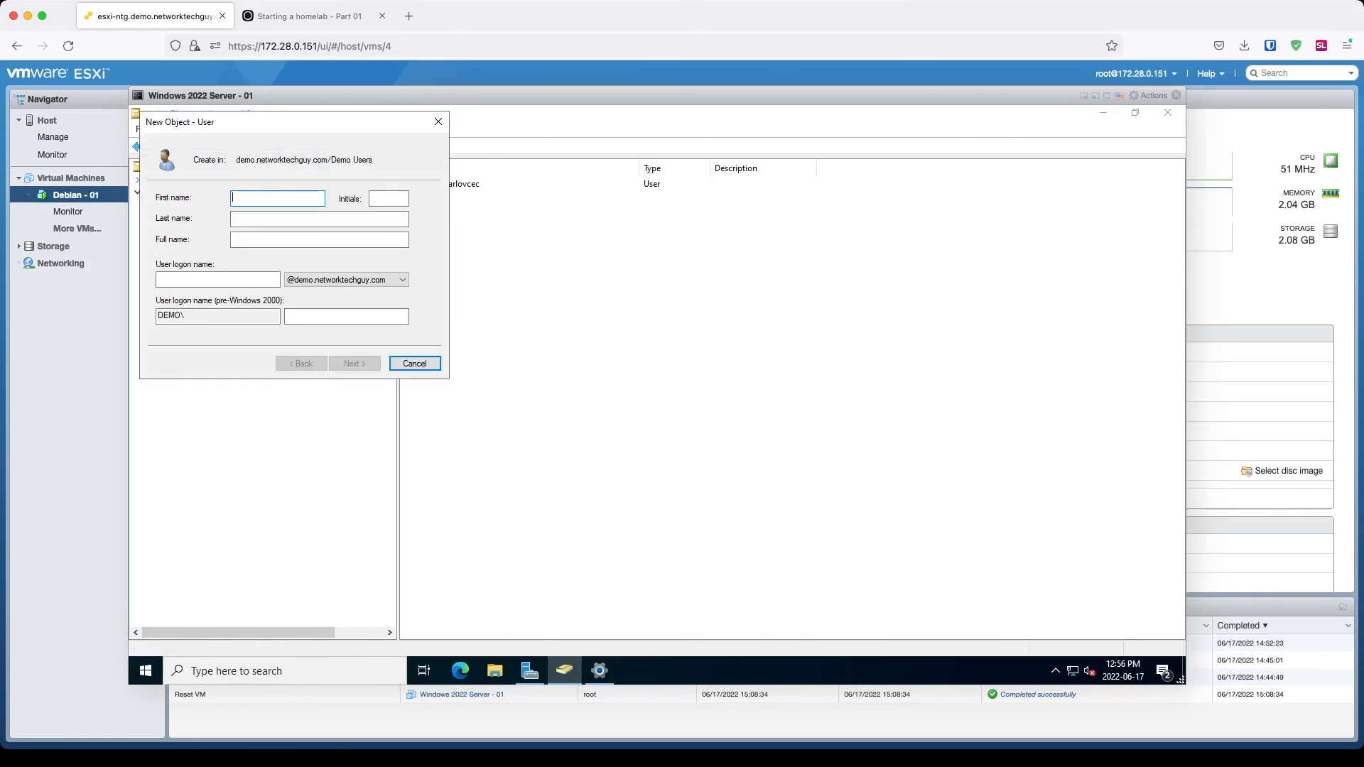
type("LDAP")
key("Tab")
type("Search")
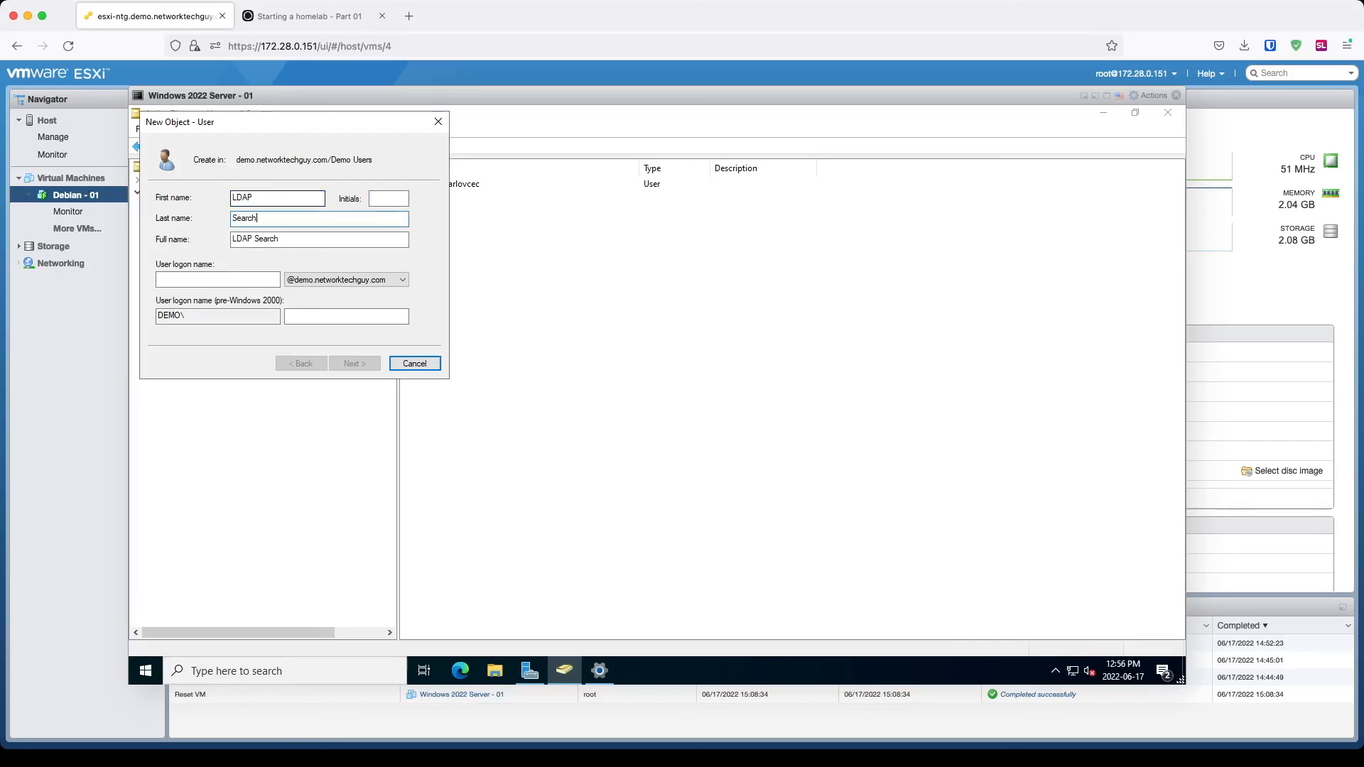
key("Tab")
key("Tab")
type("ldapsearcg")
type("••••••••")
key("Tab")
type("••••••••")
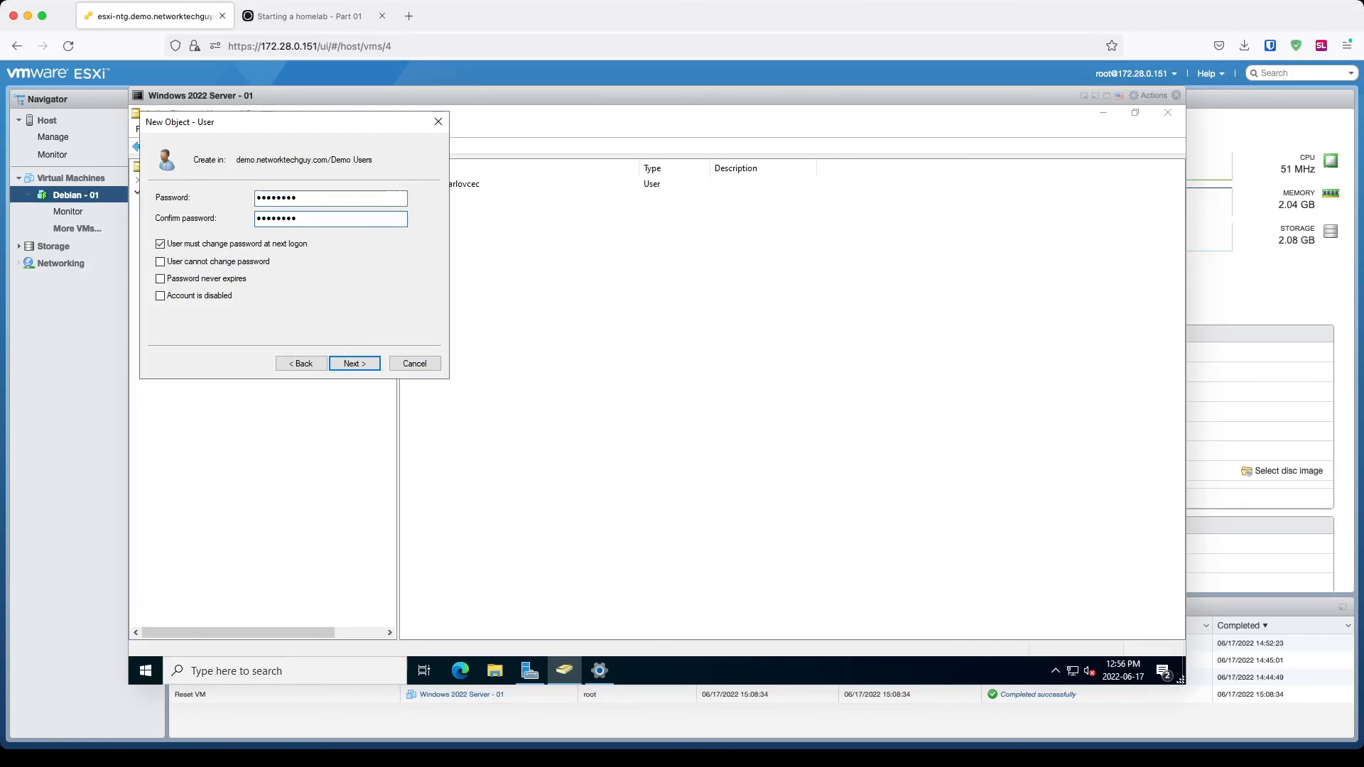
Step: Clear change-at-next-logon, tick Password never expires, and finish creating the user
left_click(160, 243)
left_click(160, 278)
left_click(161, 261)
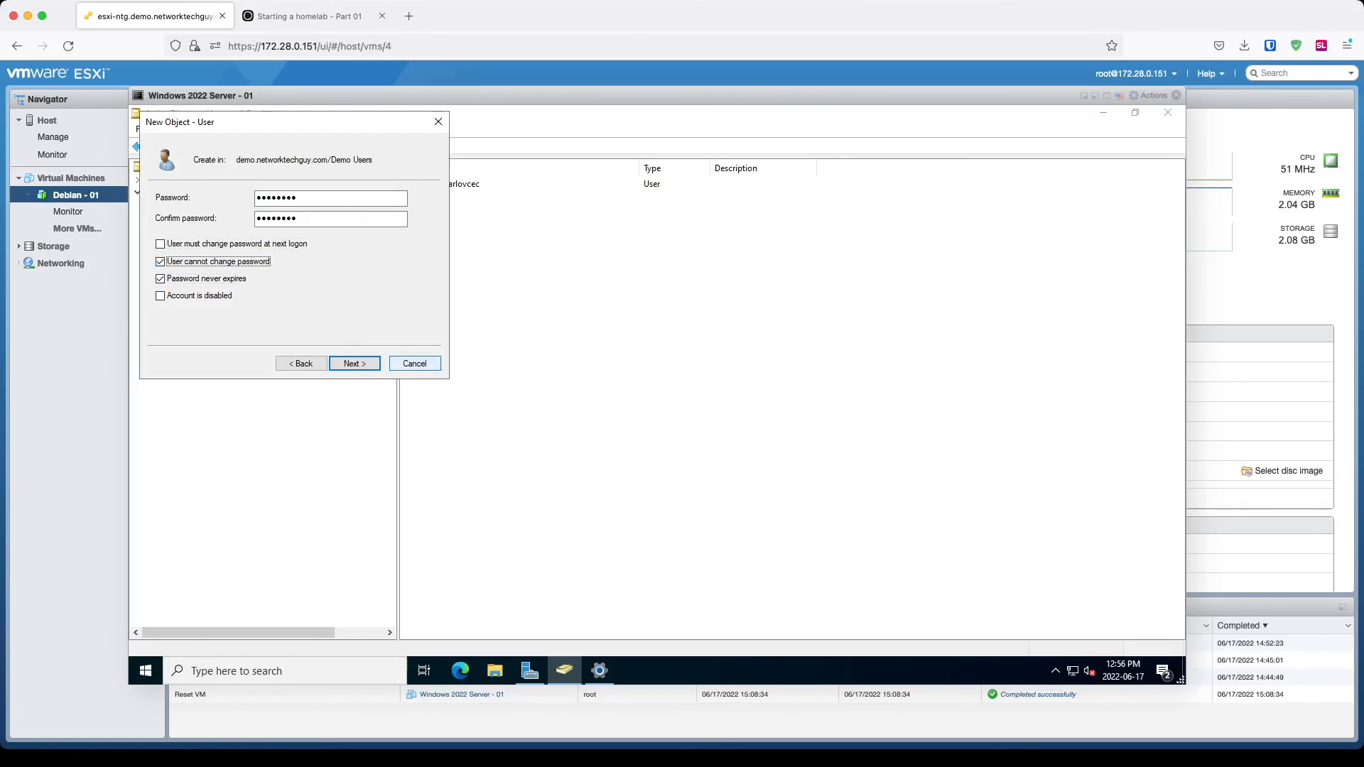
left_click(160, 261)
left_click(355, 363)
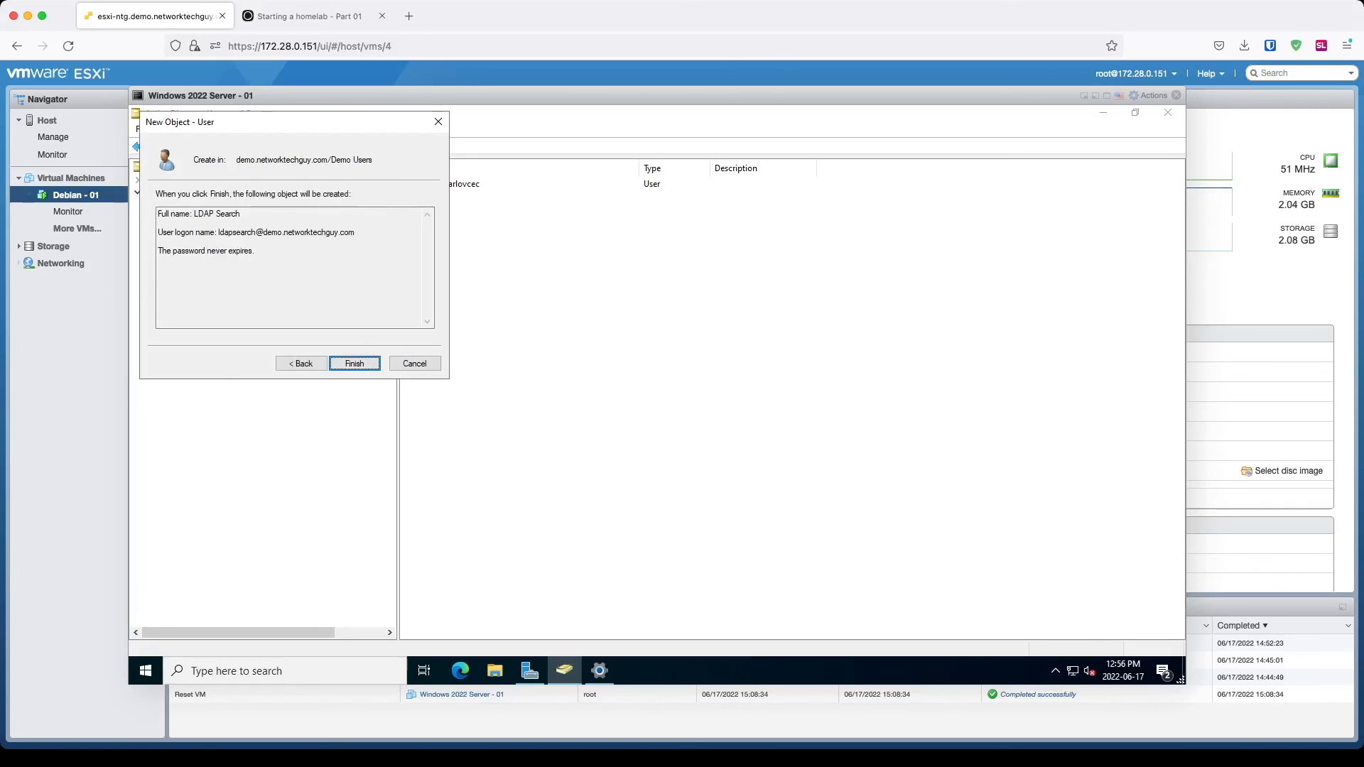
left_click(355, 363)
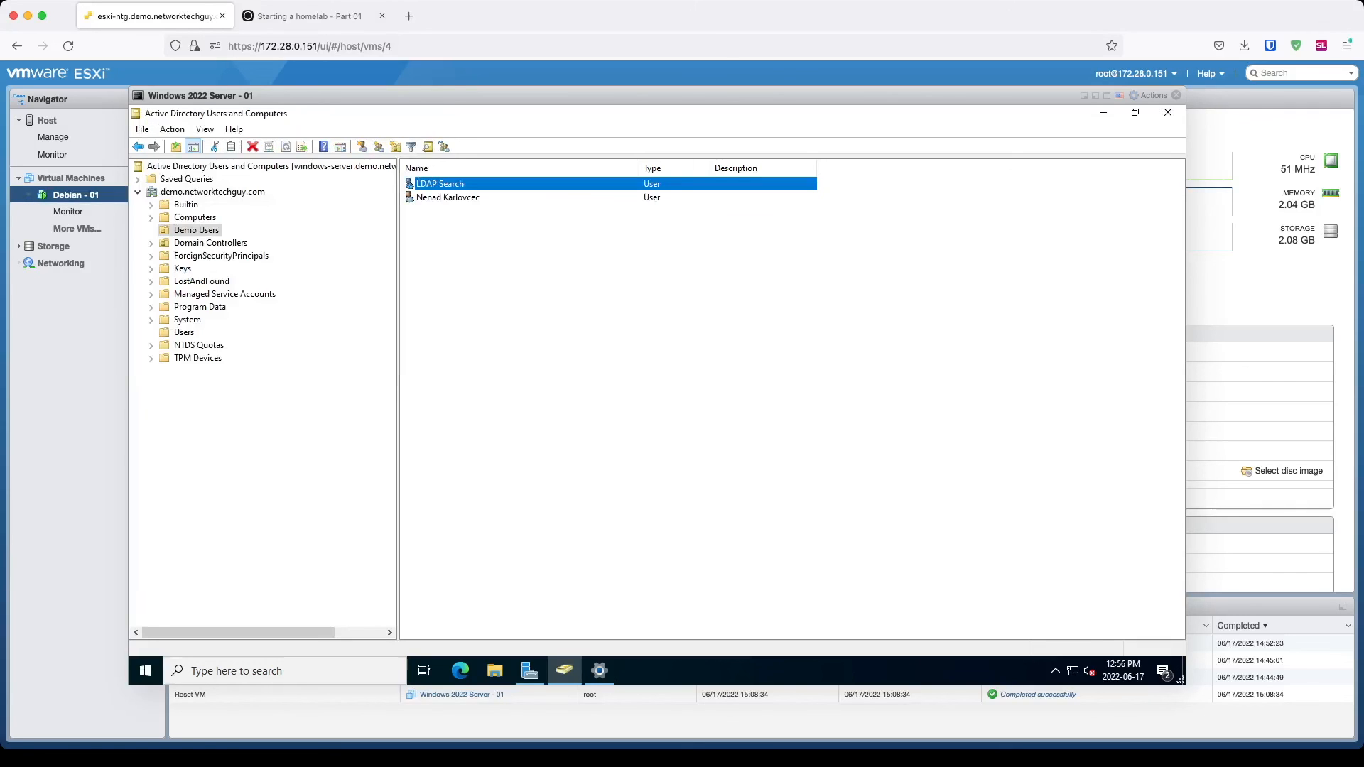
Step: Close Active Directory Users and Computers, the Remote Desktop settings, and Server Manager
left_click(1168, 112)
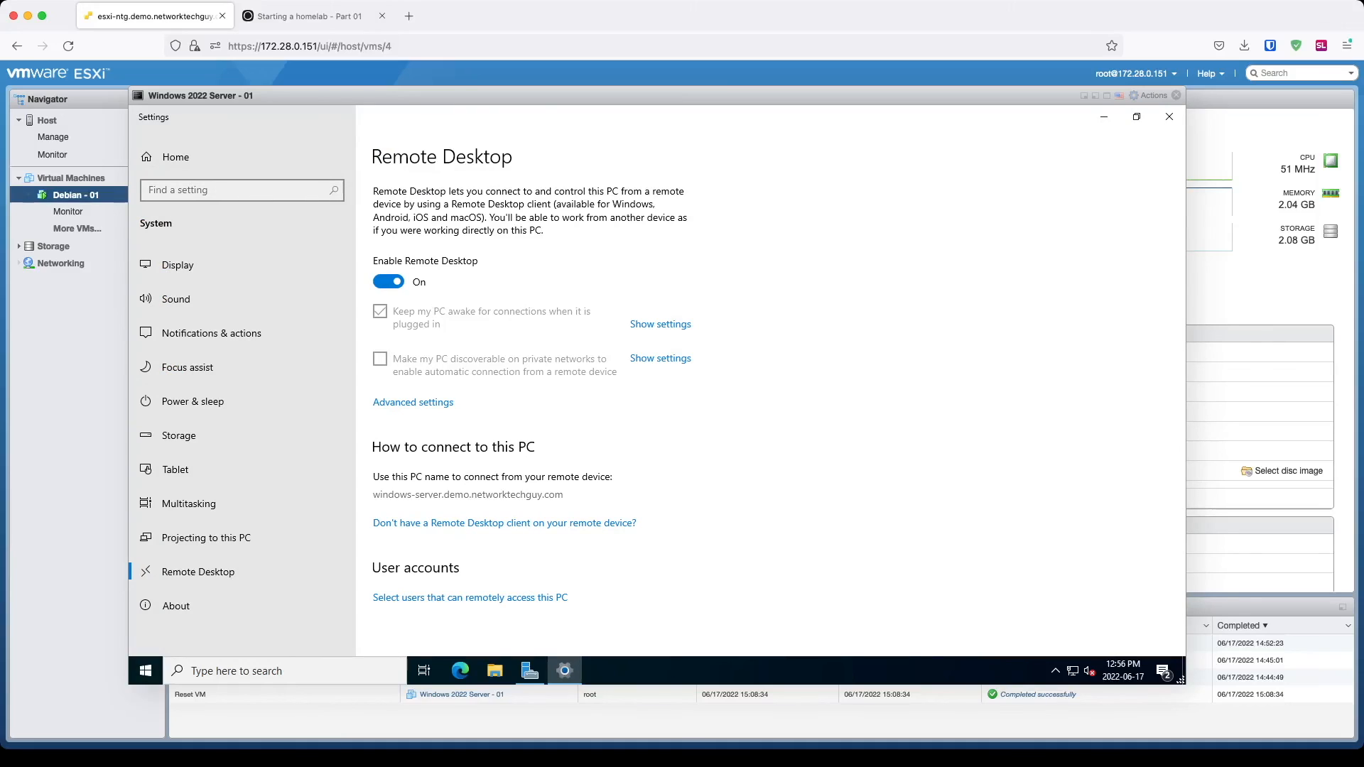
left_click(1169, 116)
left_click(1169, 114)
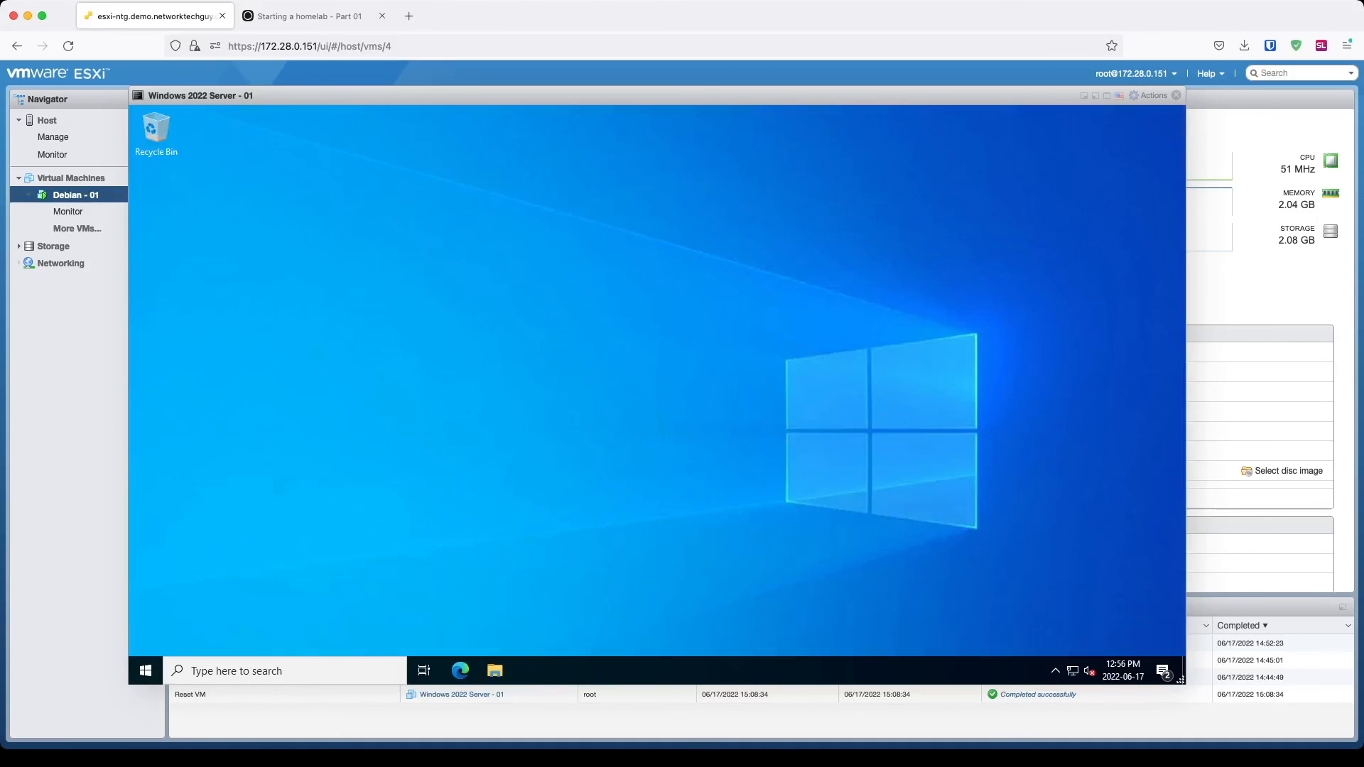
Step: Sign the Administrator out through the Start button's Shut down or sign out menu
left_click(145, 670)
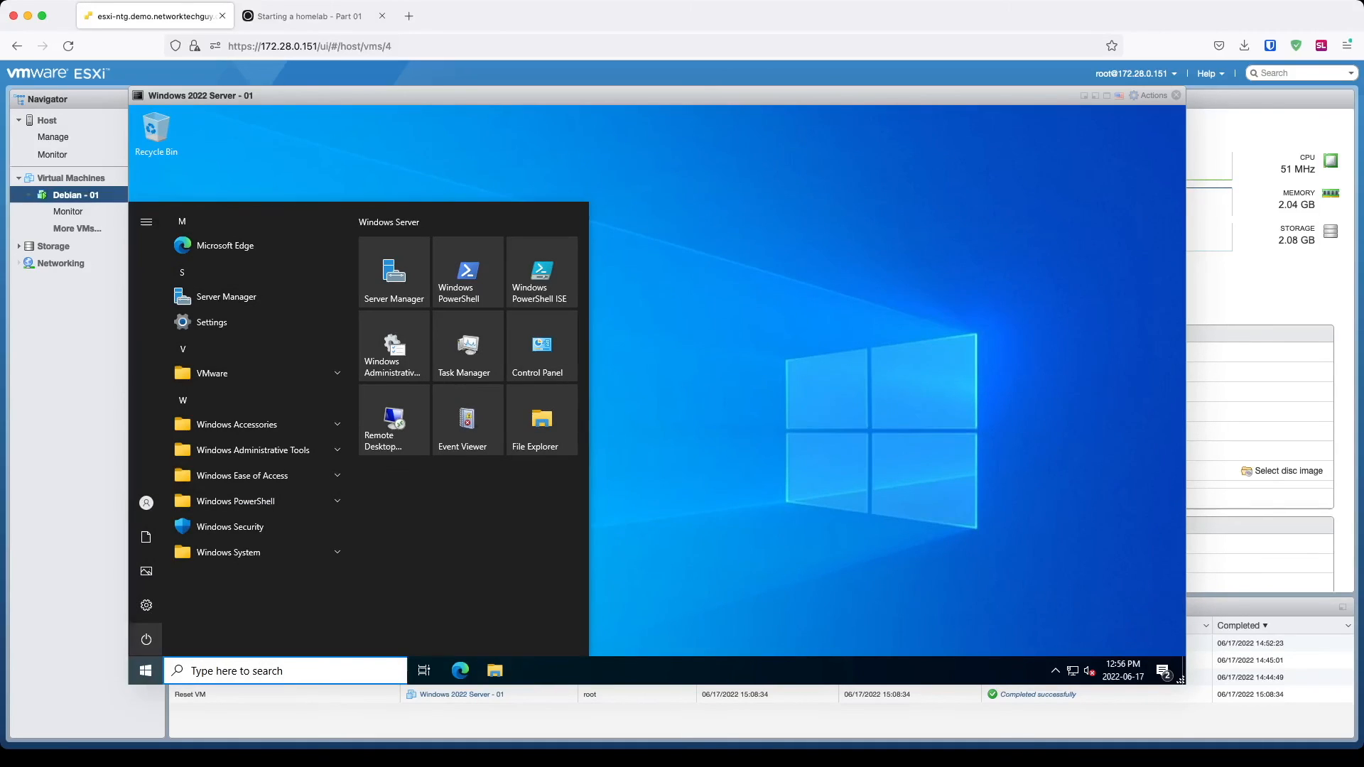
left_click(177, 640)
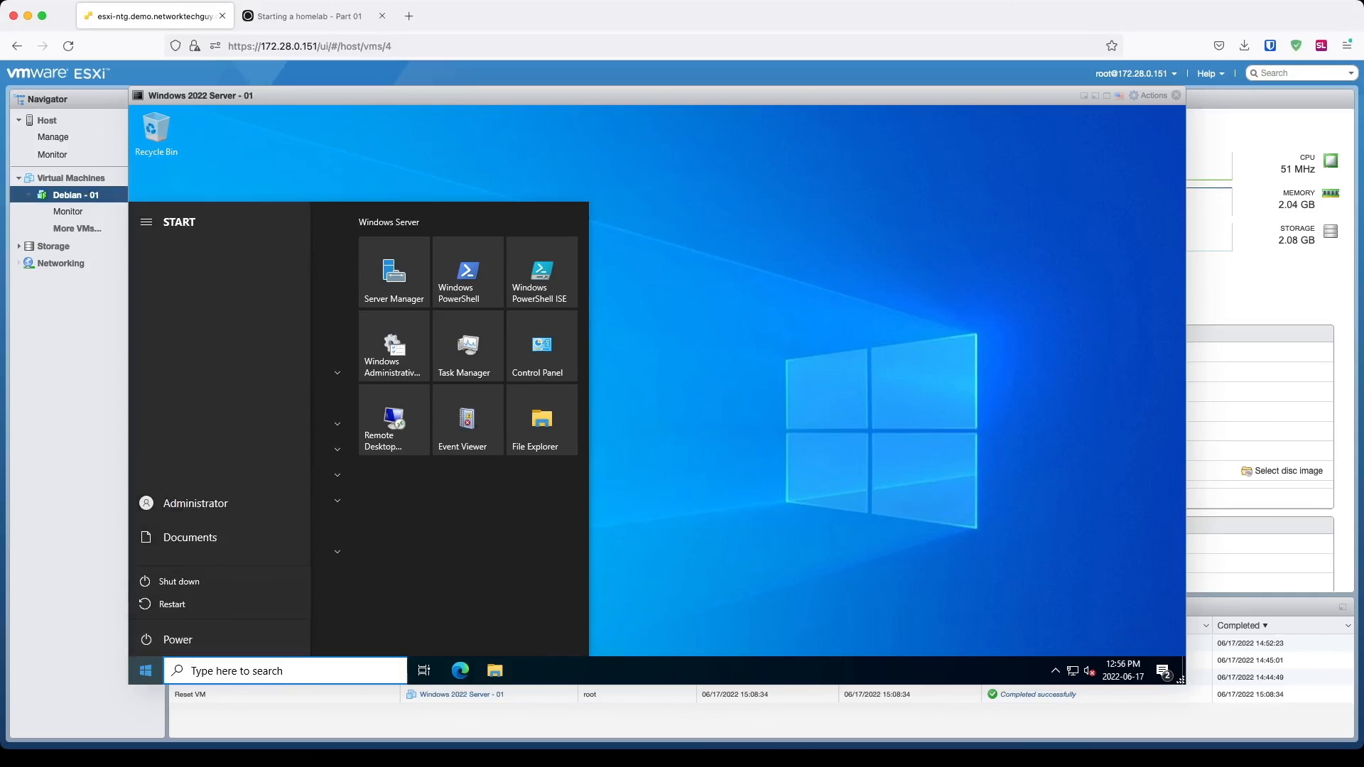
right_click(146, 670)
mouse_move(250, 623)
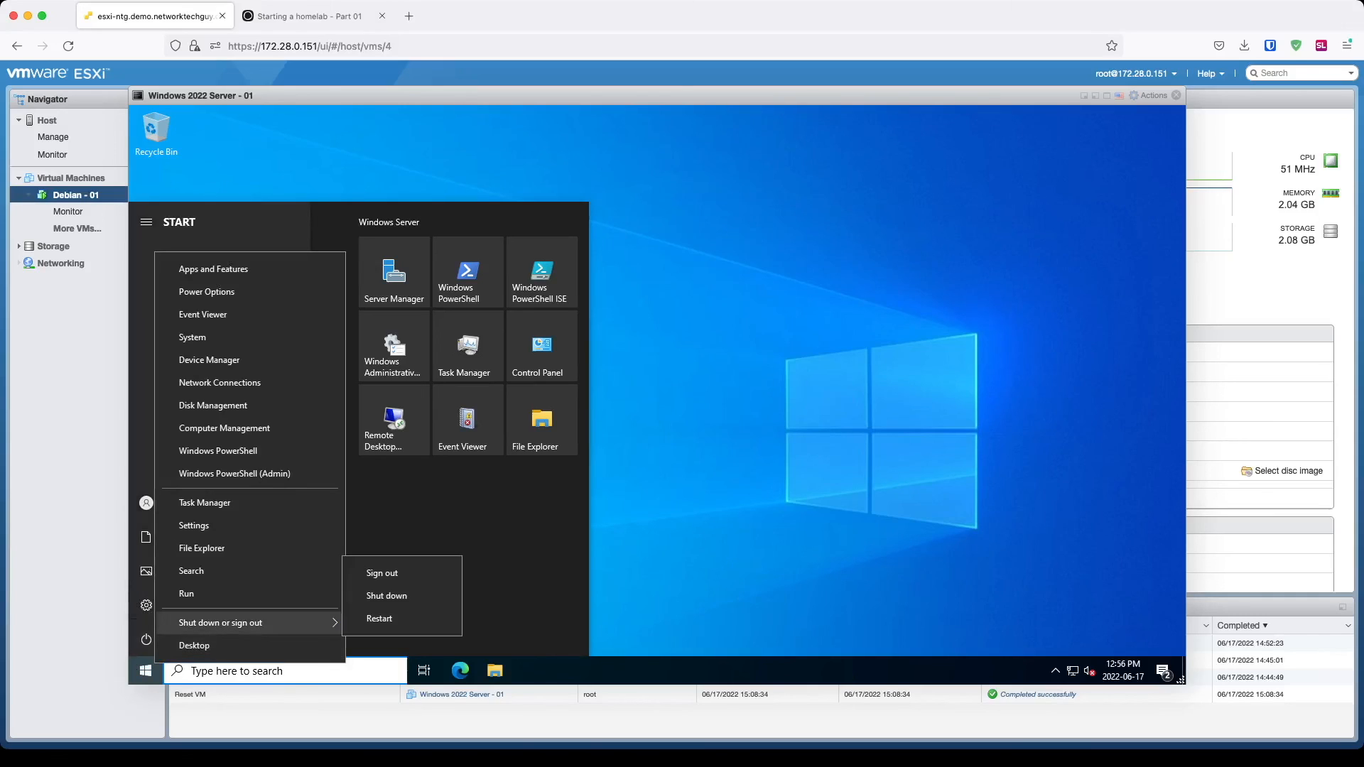
left_click(384, 572)
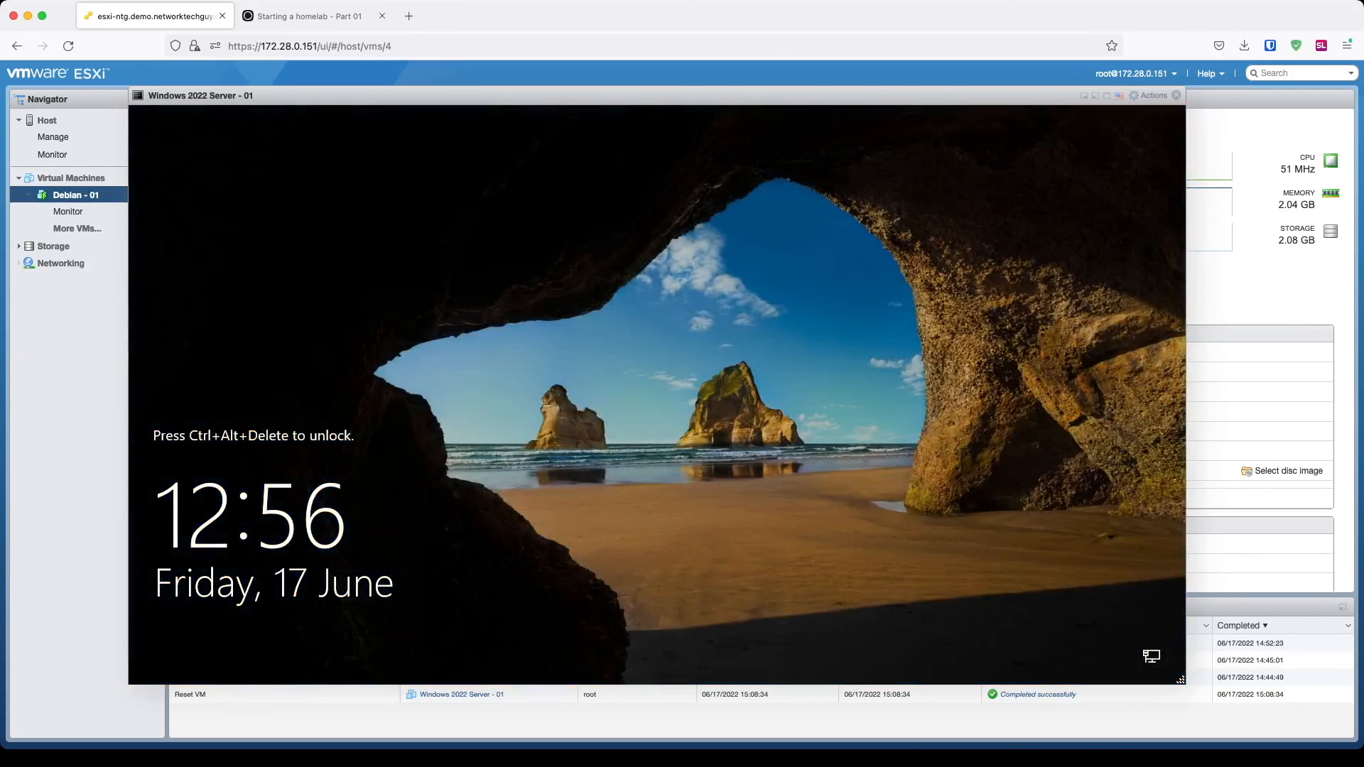
Step: Sign in as Other user with the domain user's username and password
key("ctrl+alt+Delete")
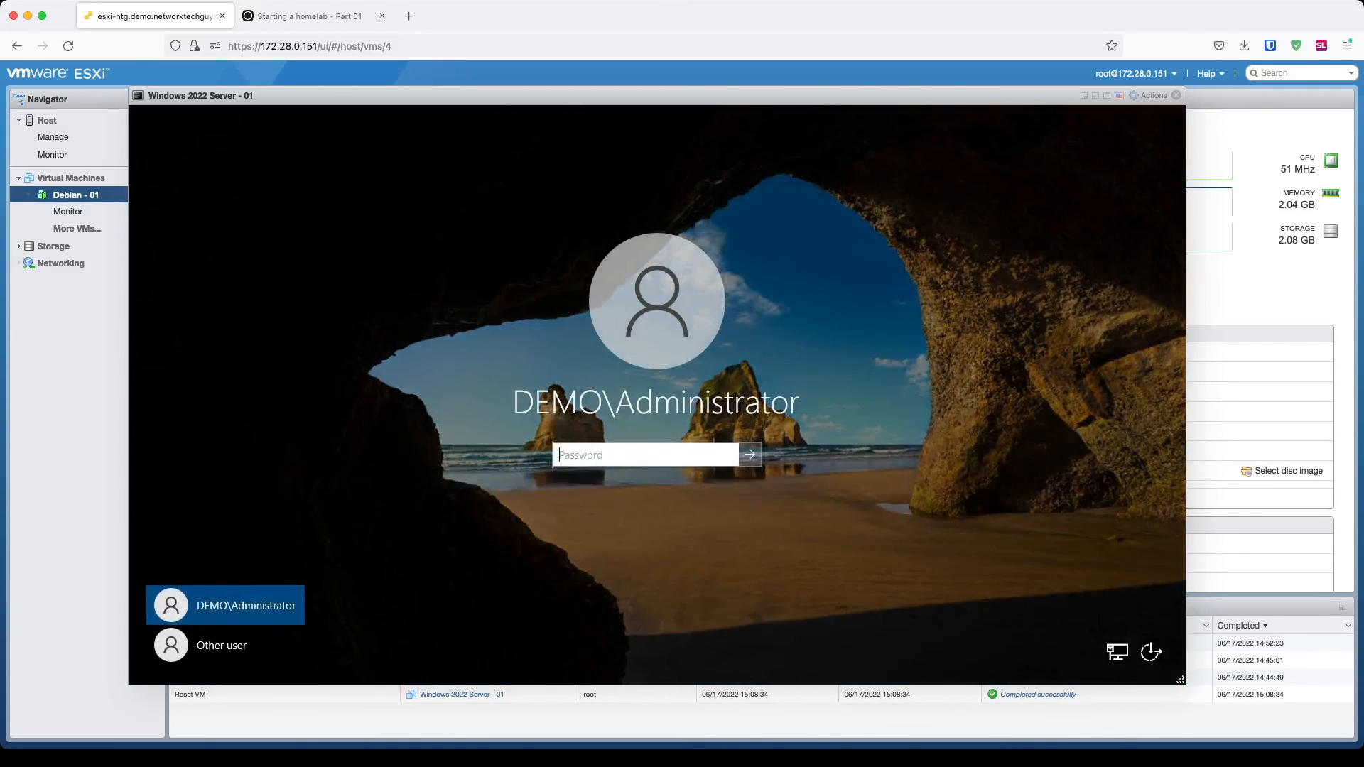
left_click(221, 645)
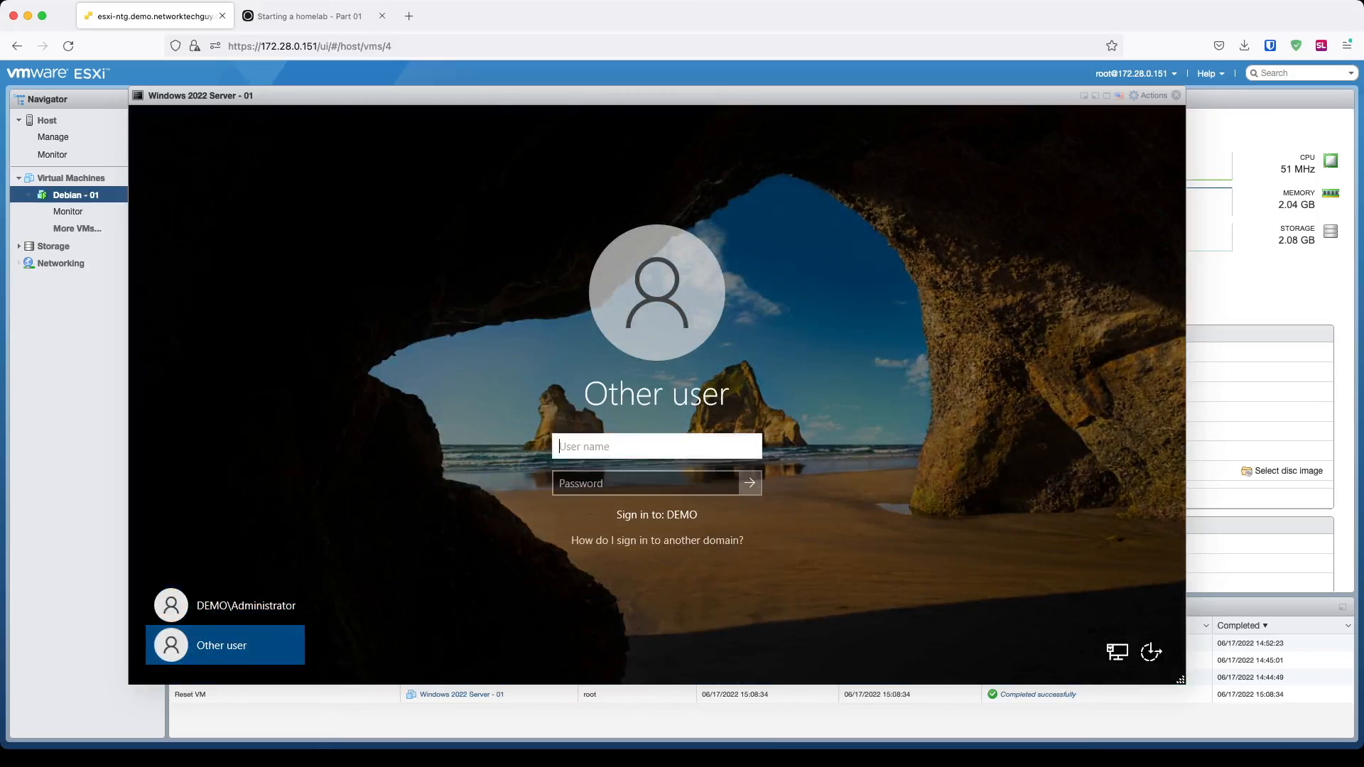
type("nex")
key("Tab")
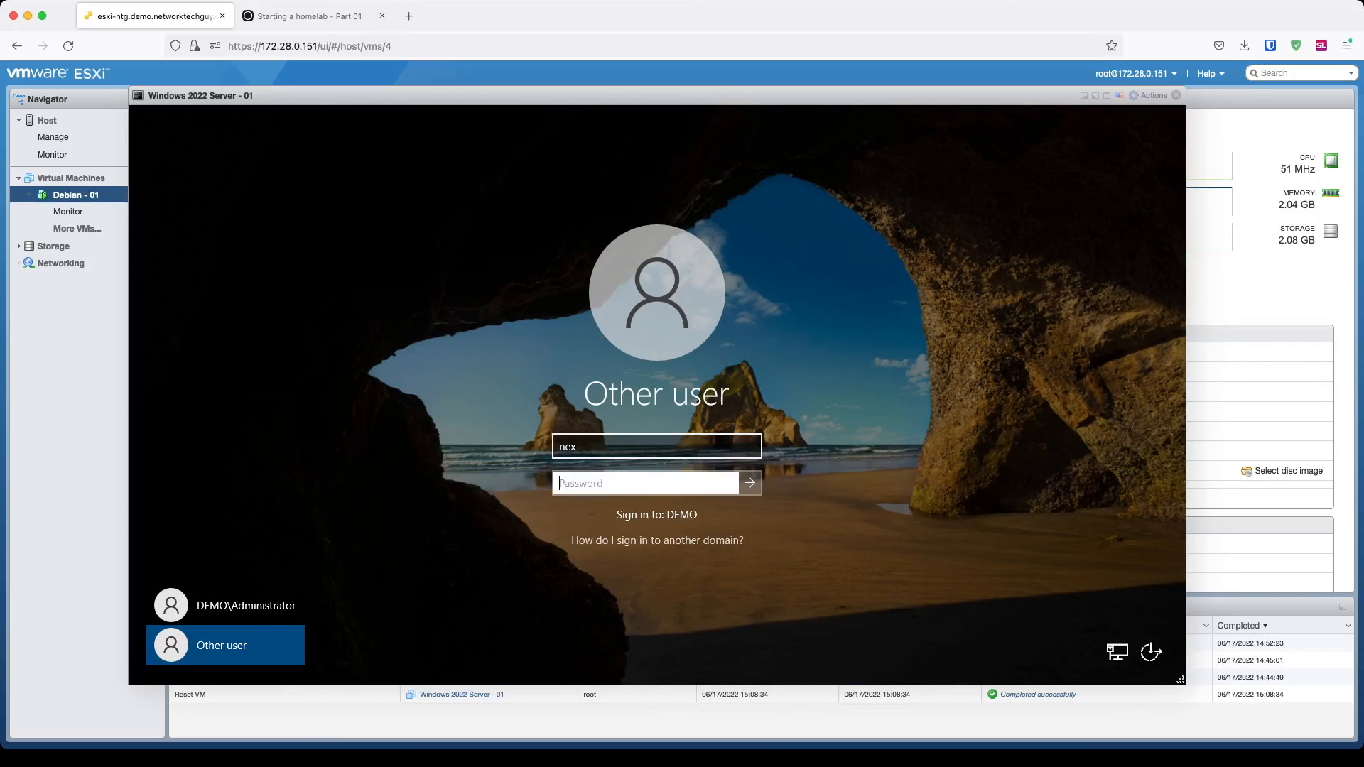
type("********")
key("Return")
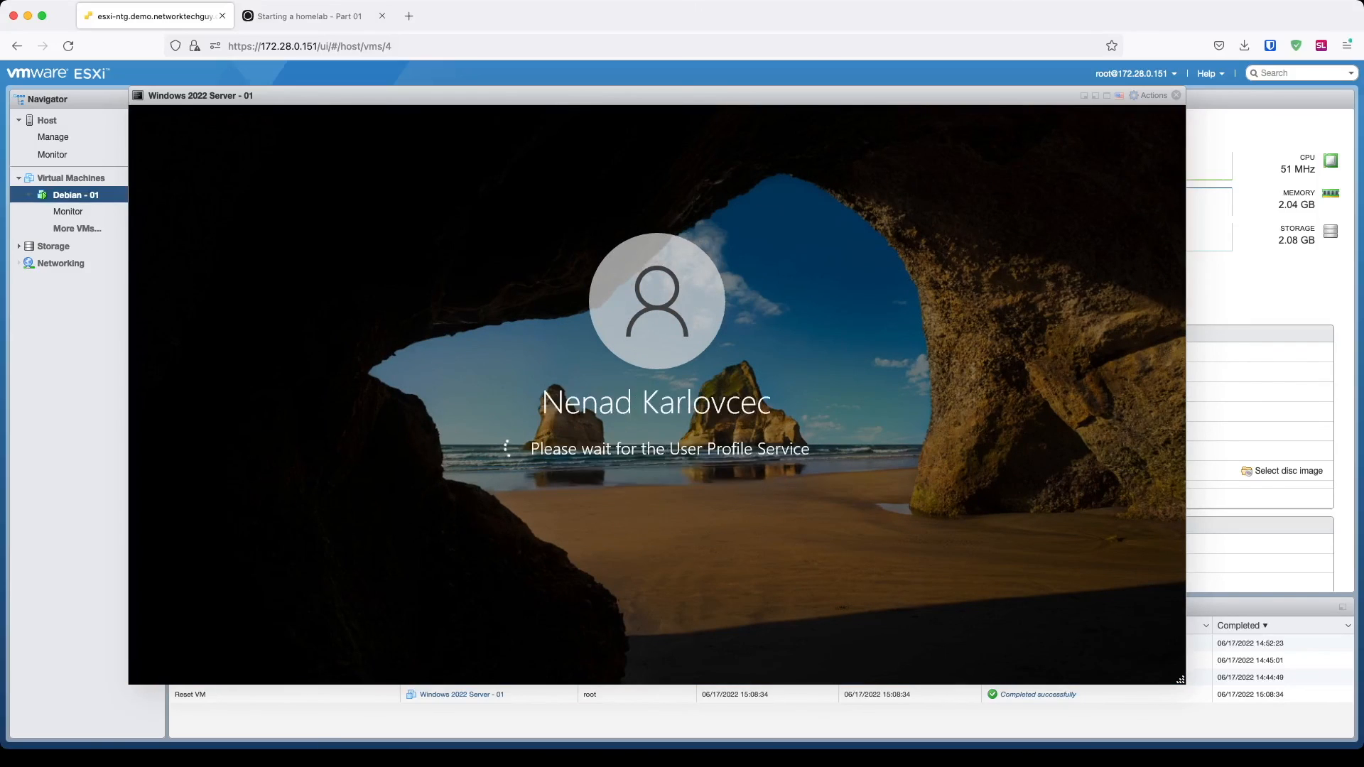